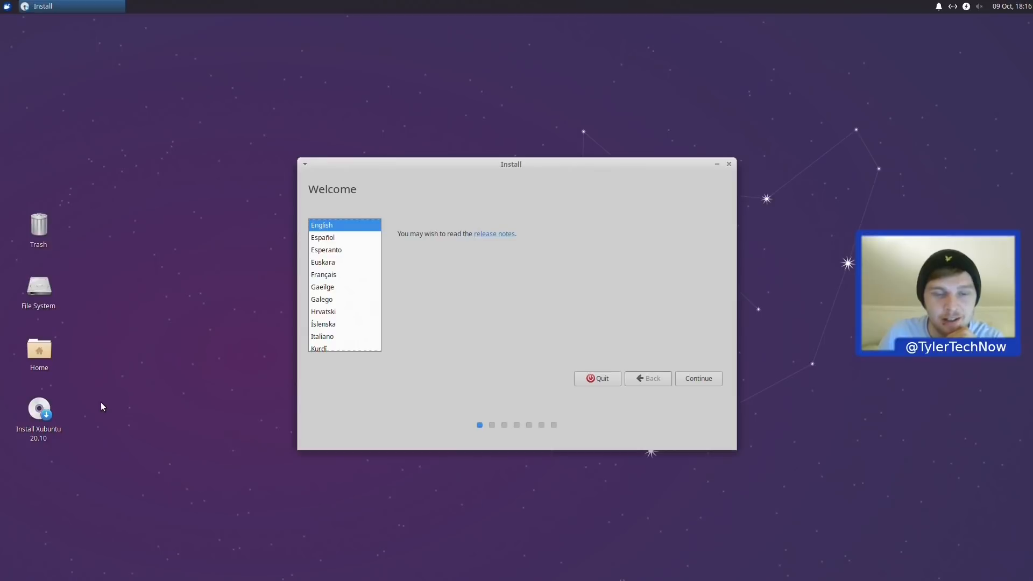
Step: Accept English as the installer language, choose the English (UK) keyboard layout and test it with "~/"
click(699, 378)
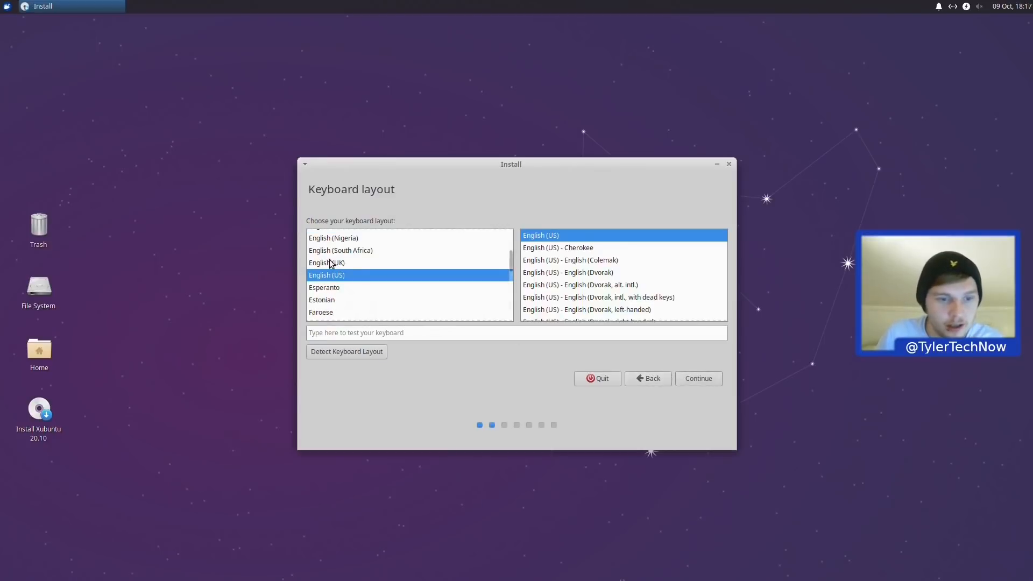
click(329, 263)
click(462, 332)
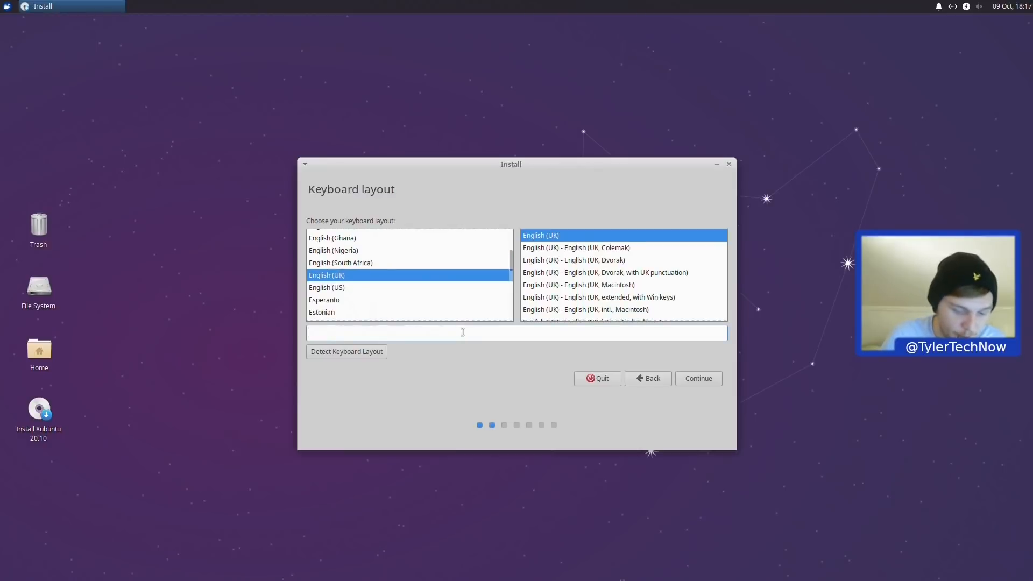
text(~/)
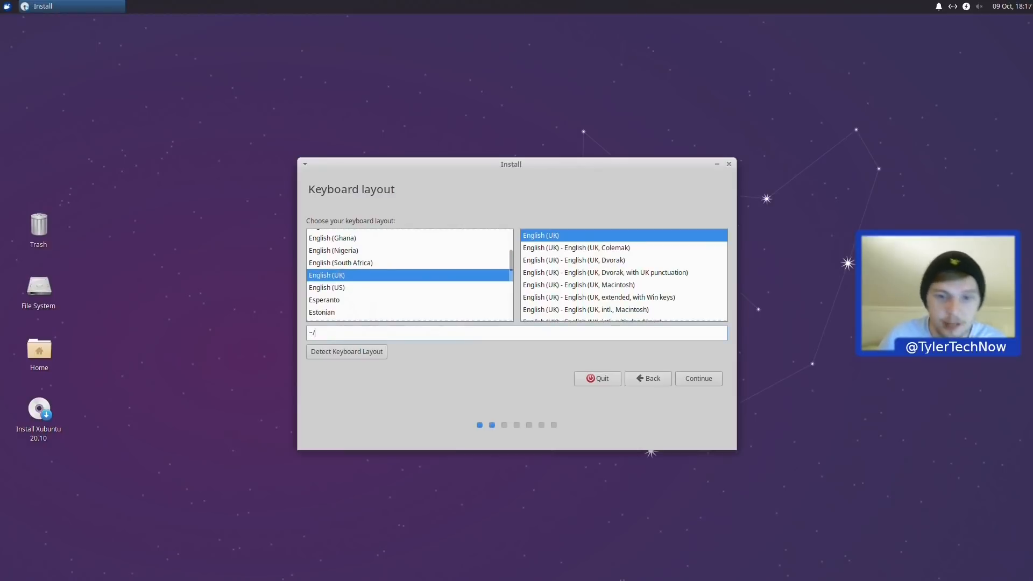
click(712, 379)
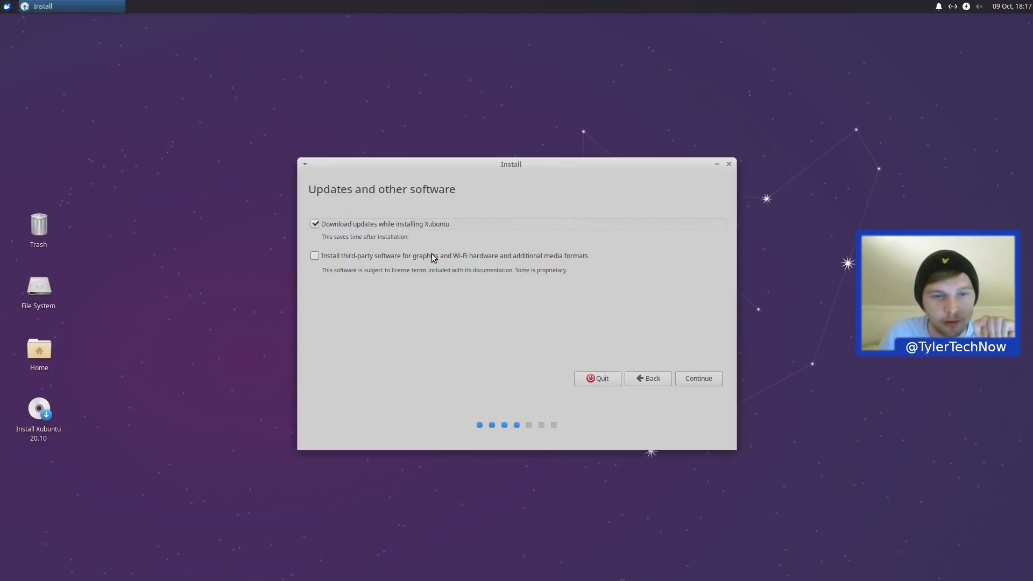
Step: Toggle the option to install third-party software for graphics and Wi-Fi hardware, and proceed to the installation type
click(343, 255)
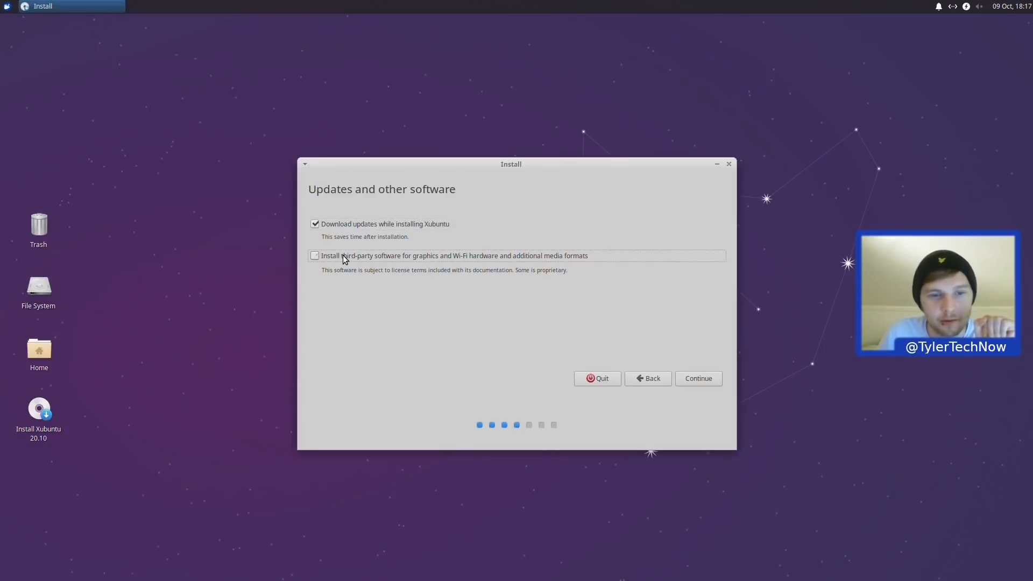
click(710, 379)
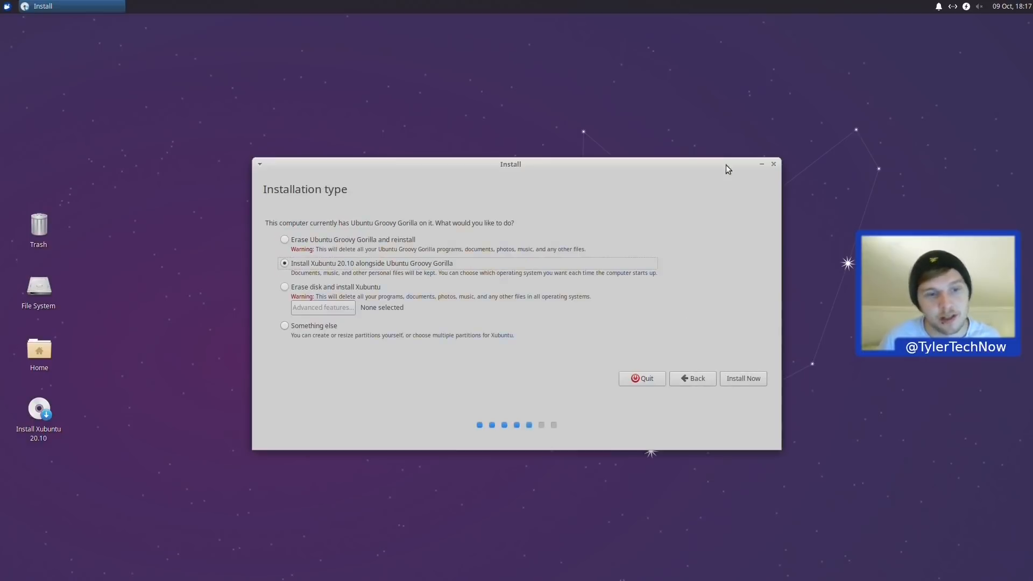
Step: Start installing Xubuntu by erasing the 256.1 GB Sabrent drive /dev/nvme0n1, and accept London as the location
click(321, 289)
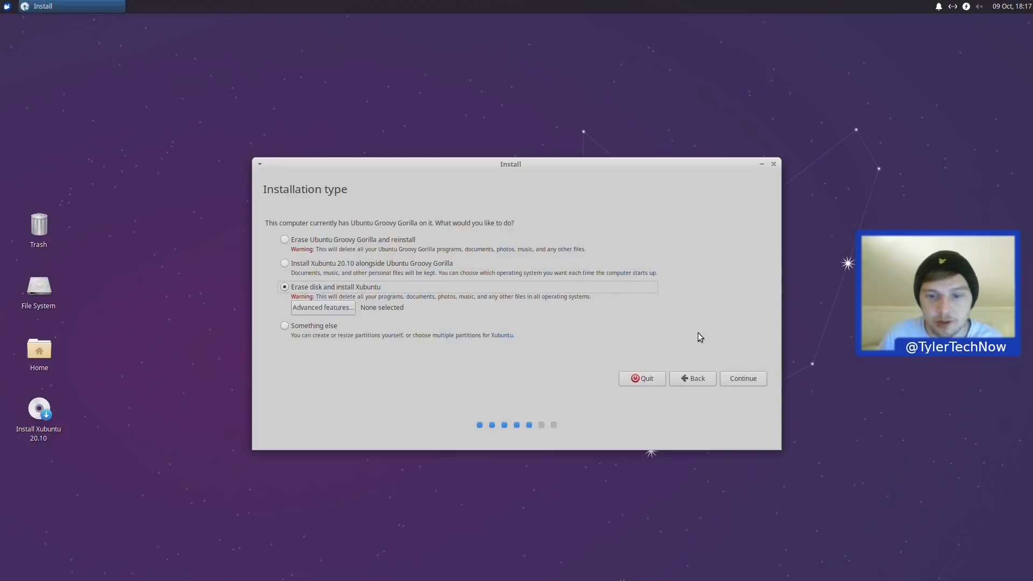
click(746, 378)
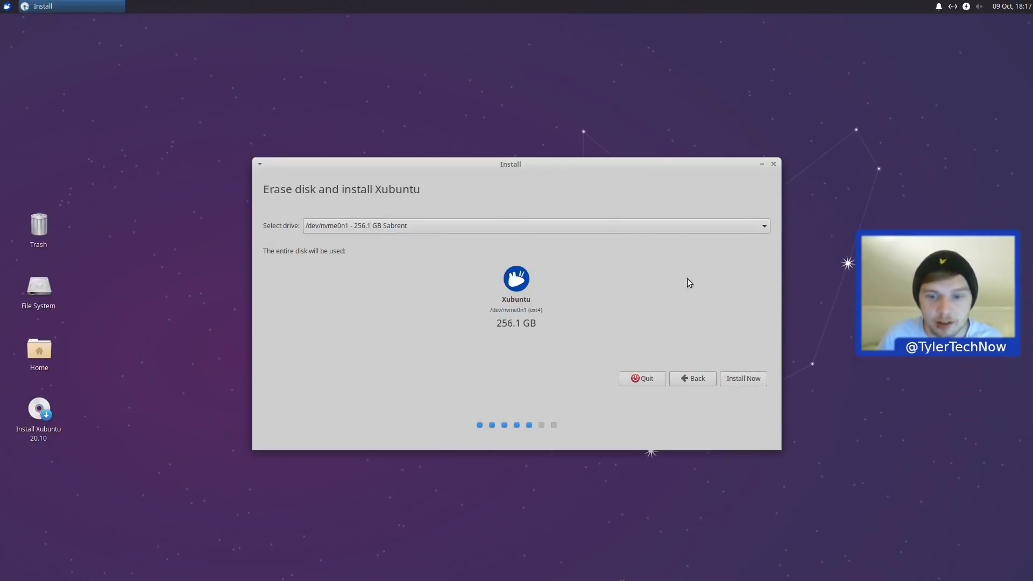
click(754, 382)
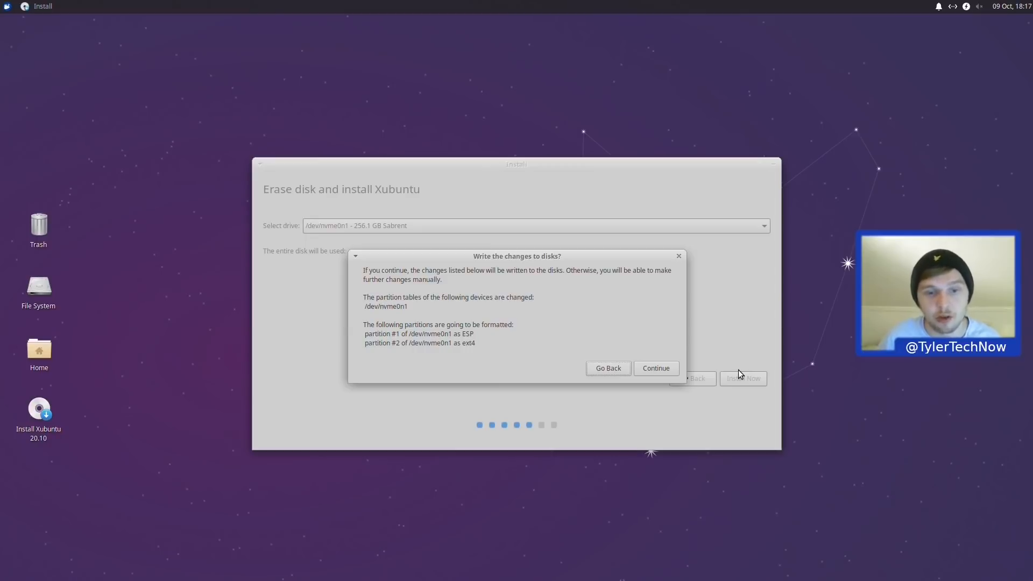
click(665, 369)
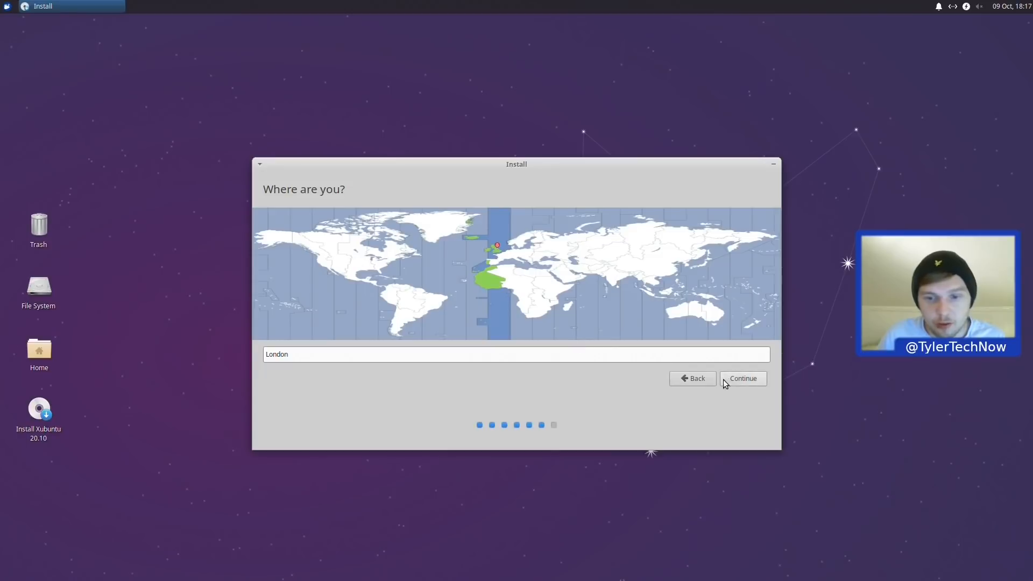
click(748, 380)
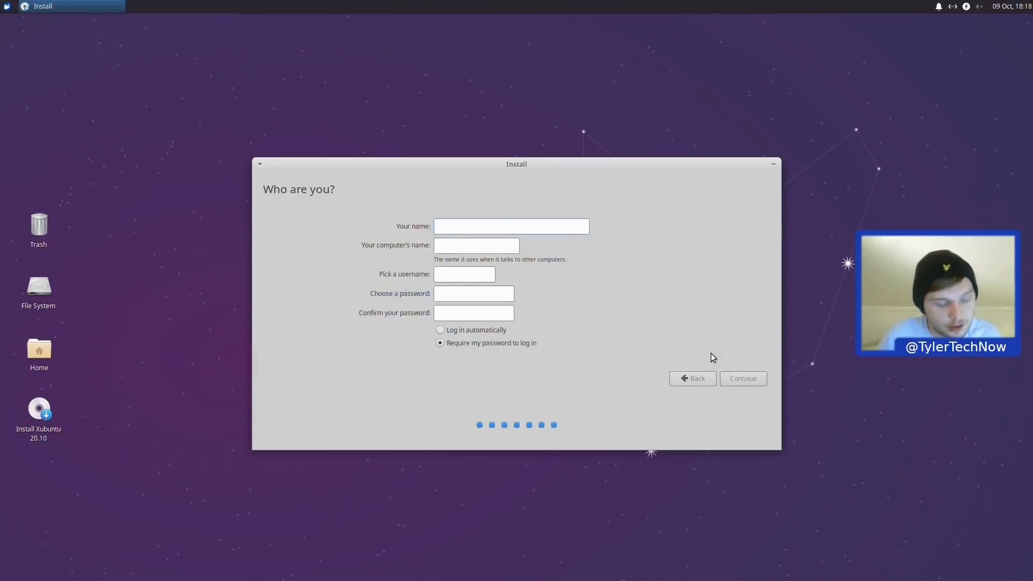
Step: Enter the user's name for the new account and name the computer mouseboiii
text(tyler)
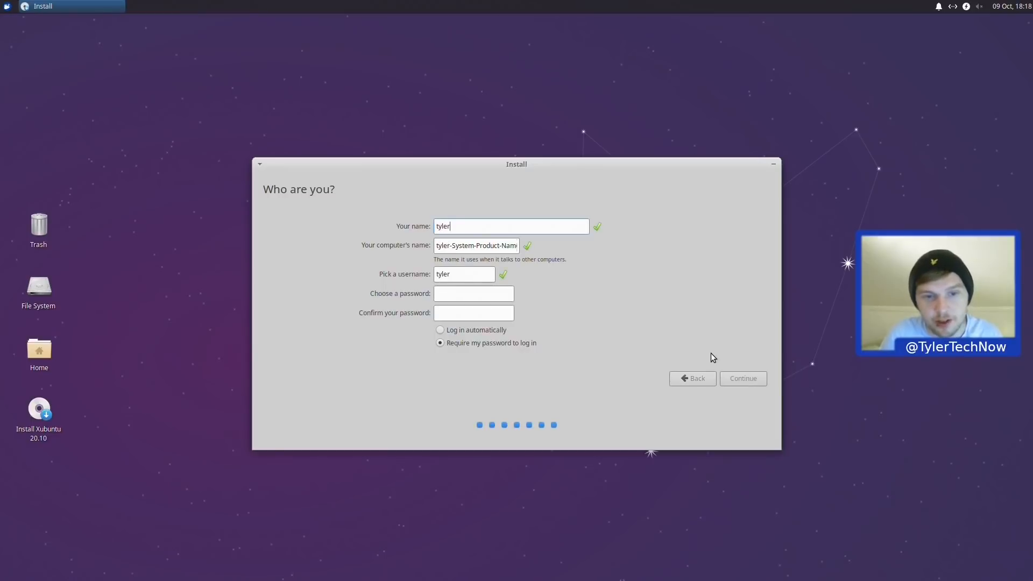
key(Tab)
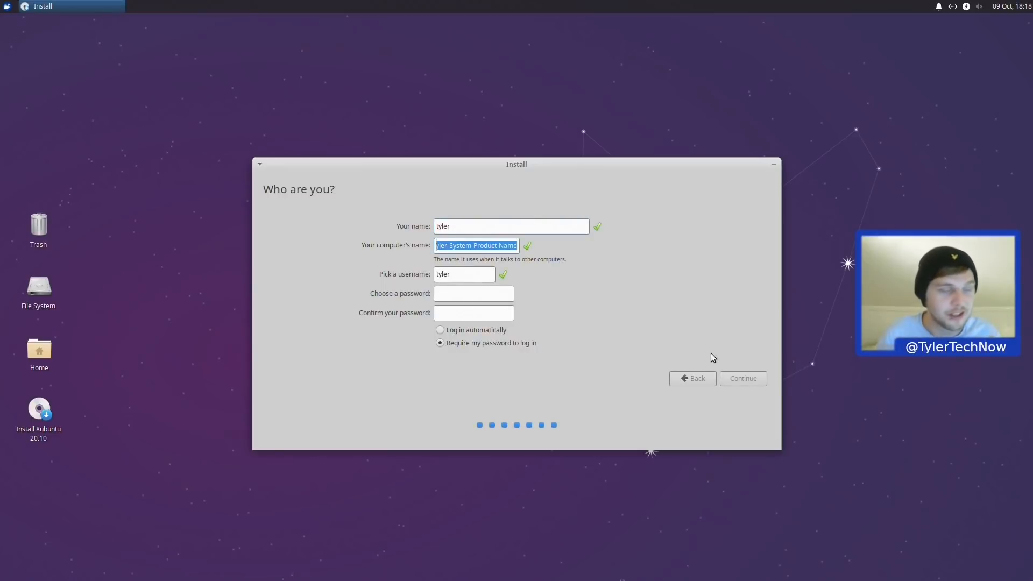
text(mou)
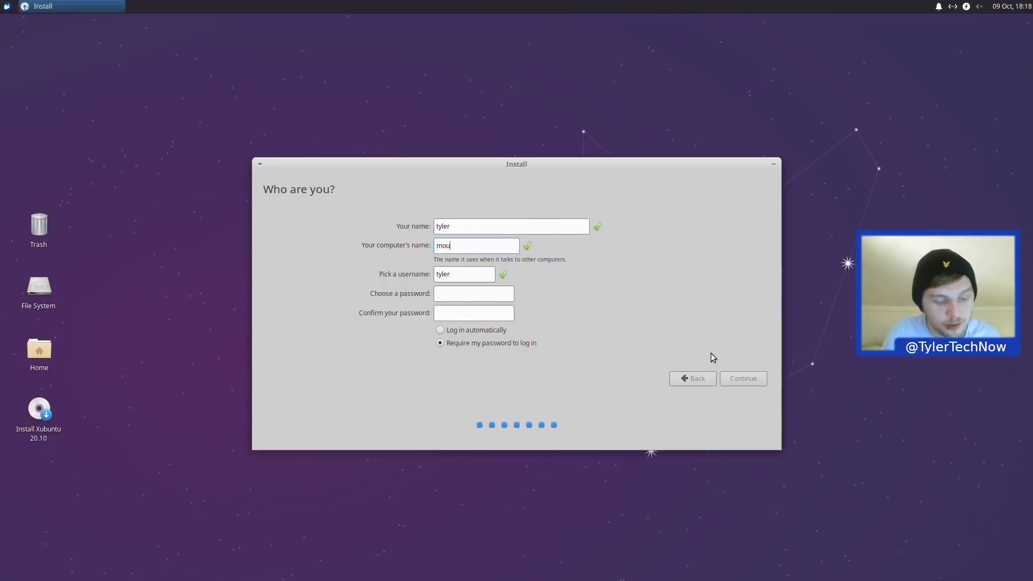
text(seboiiii)
key(Tab)
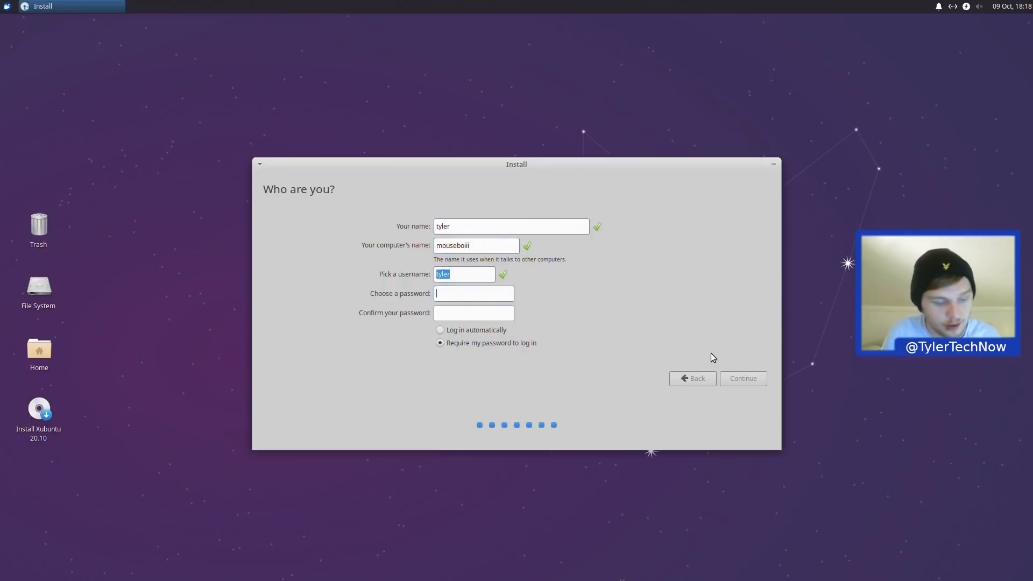
Step: Enter and confirm the account password, enable automatic login and proceed with the installation
key(Tab)
text(********)
key(Tab)
text(********)
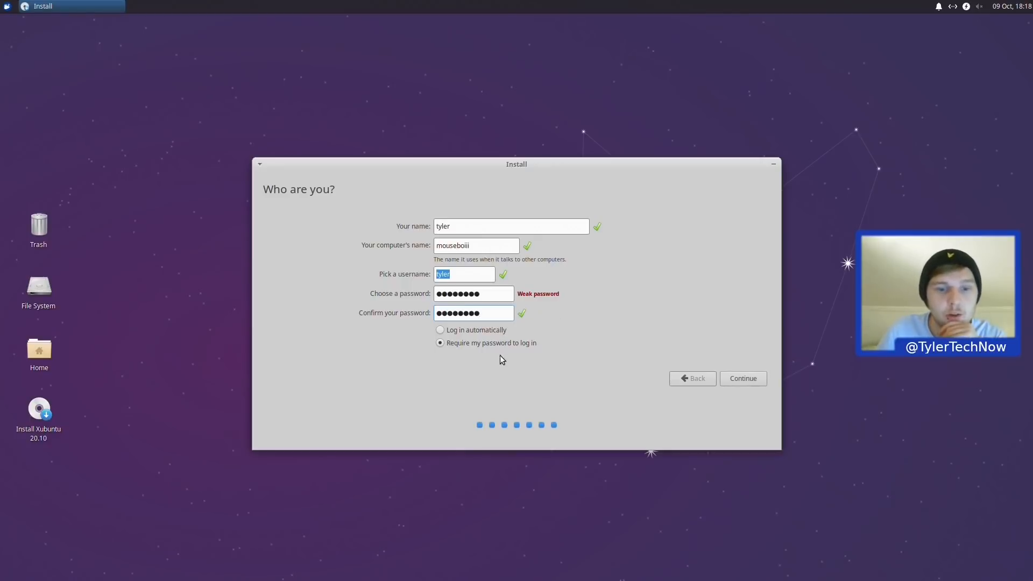
click(495, 331)
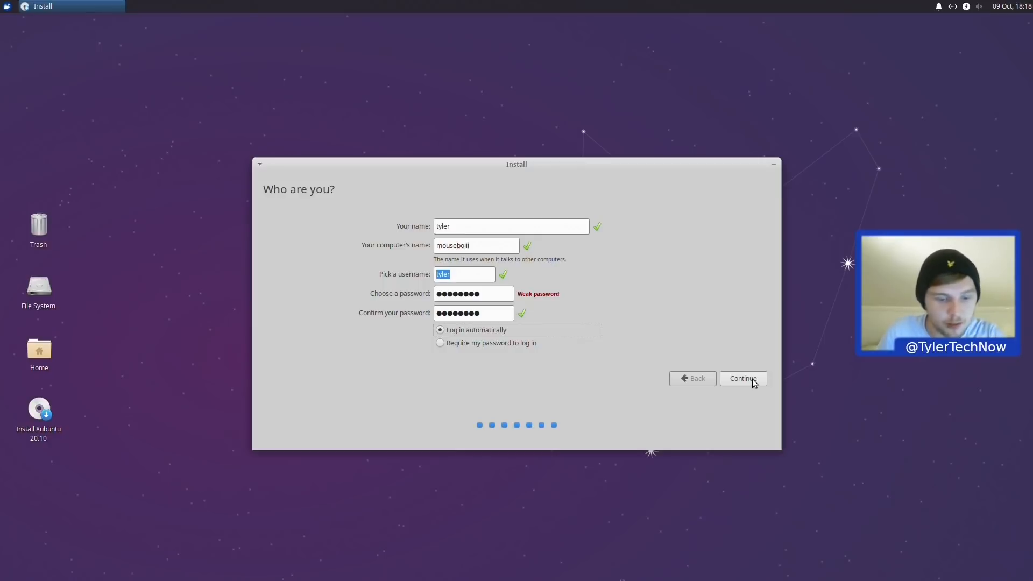
click(753, 381)
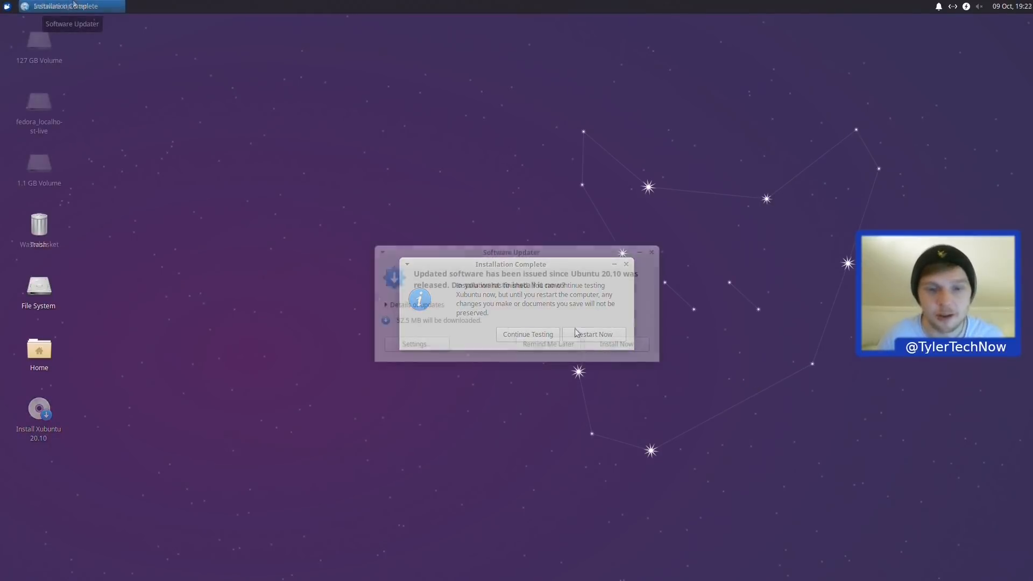
Step: Review the details of the available software updates on the installed system and install them
click(393, 306)
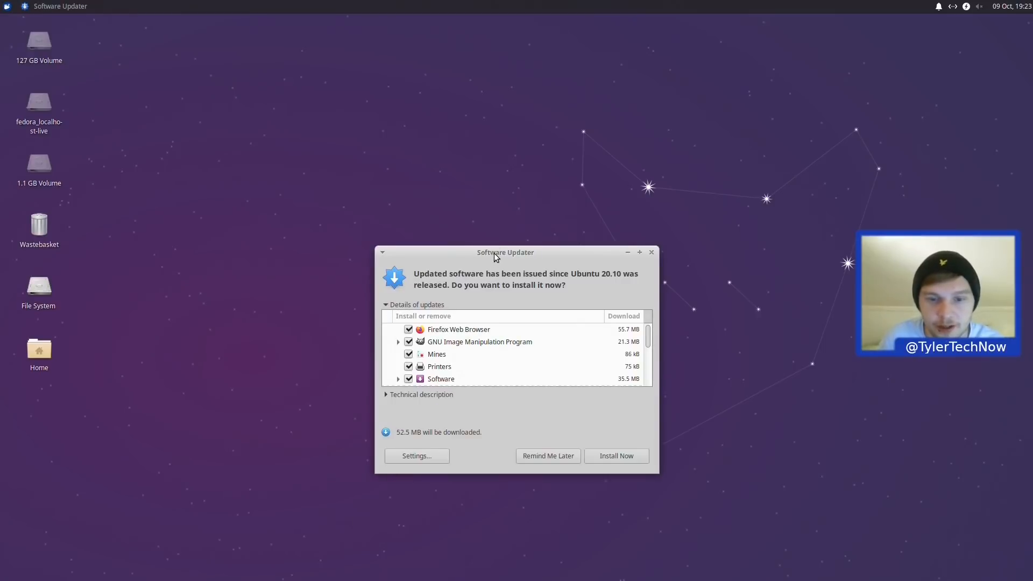
drag(492, 248, 490, 106)
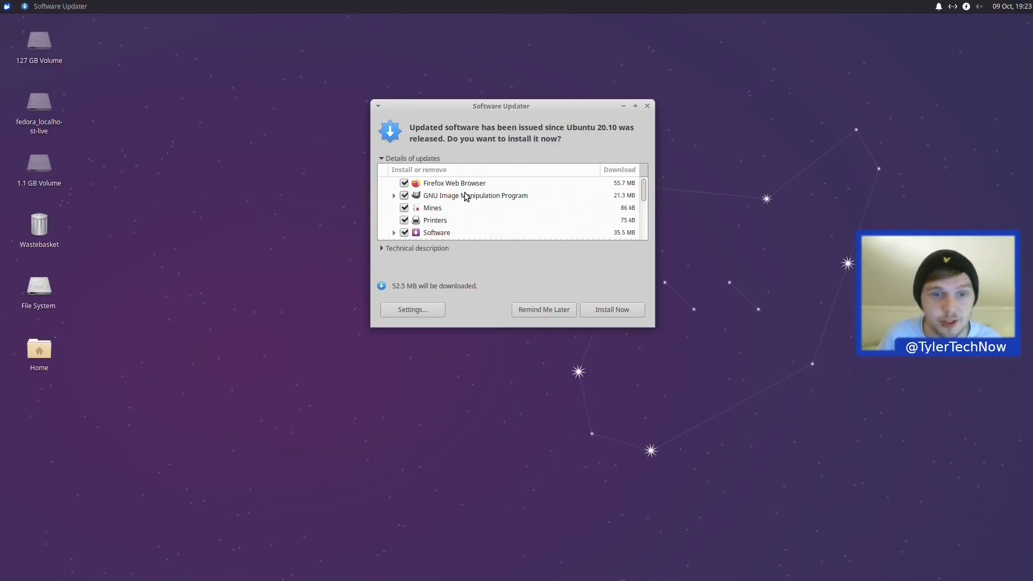
scroll(447, 208, down, 1)
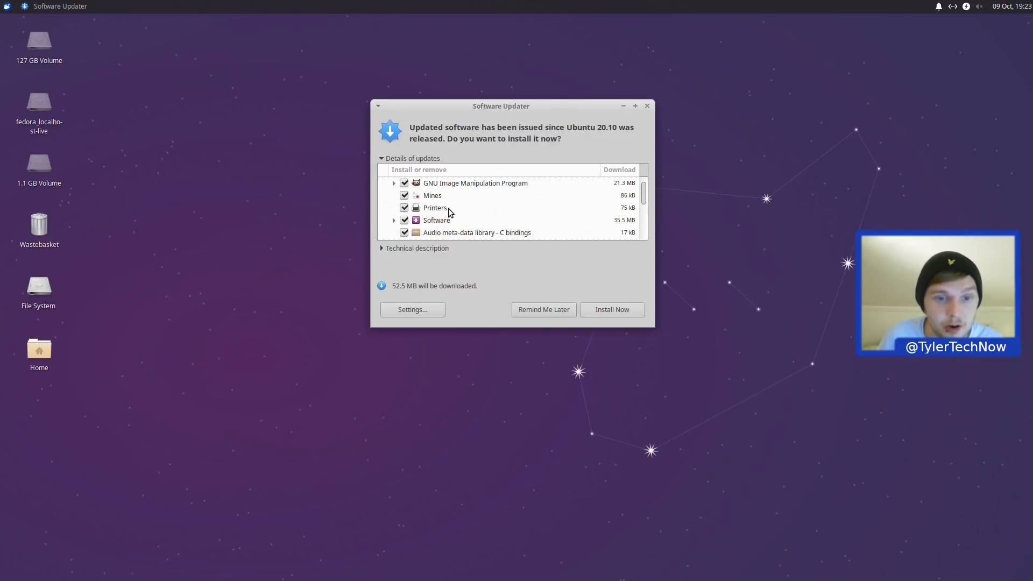
scroll(464, 208, down, 10)
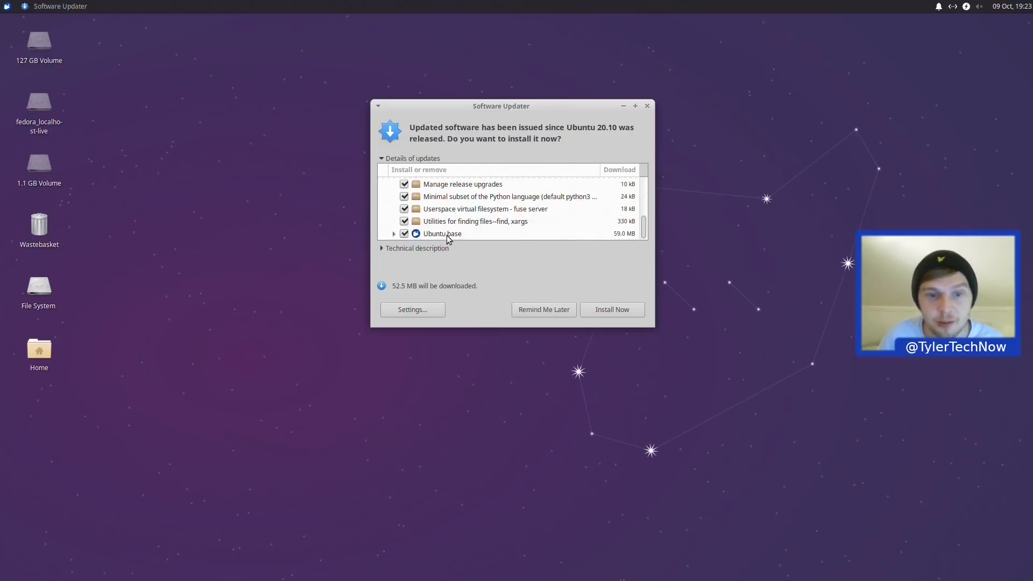
click(614, 315)
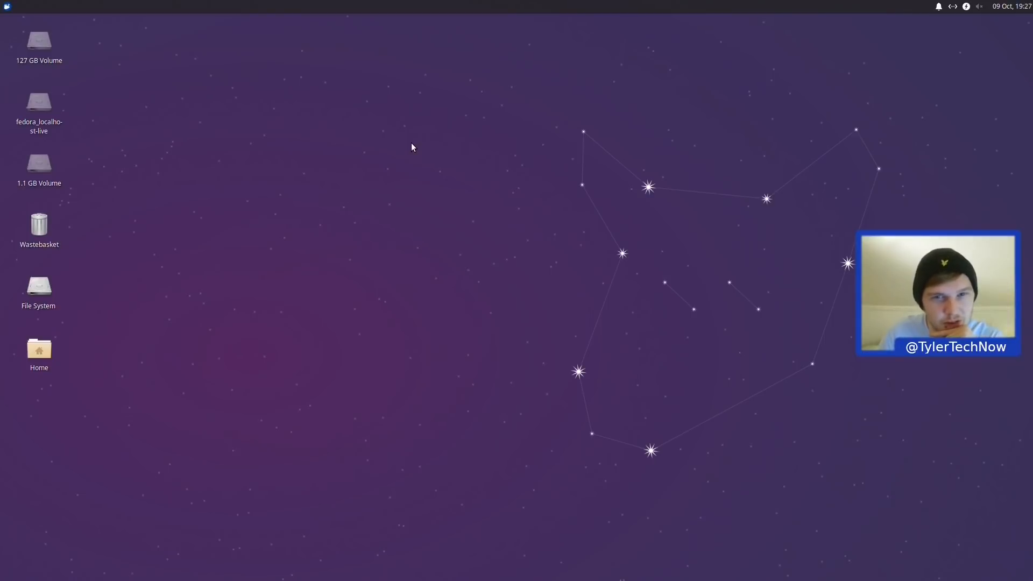
Step: Open the panel preferences and move the unlocked panel to the bottom edge of the desktop
right_click(526, 4)
mouse_move(569, 66)
click(601, 75)
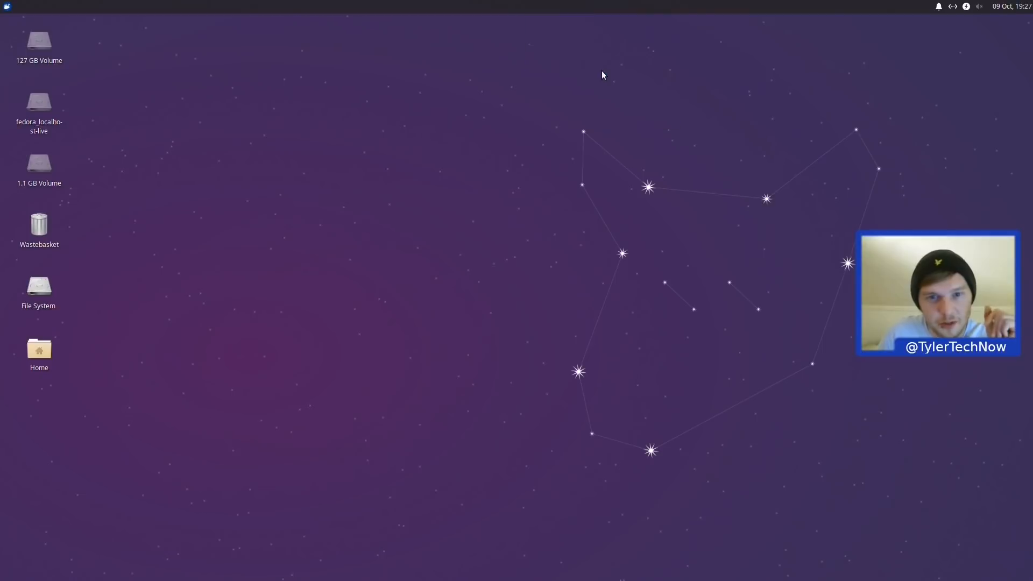
drag(490, 2, 466, 576)
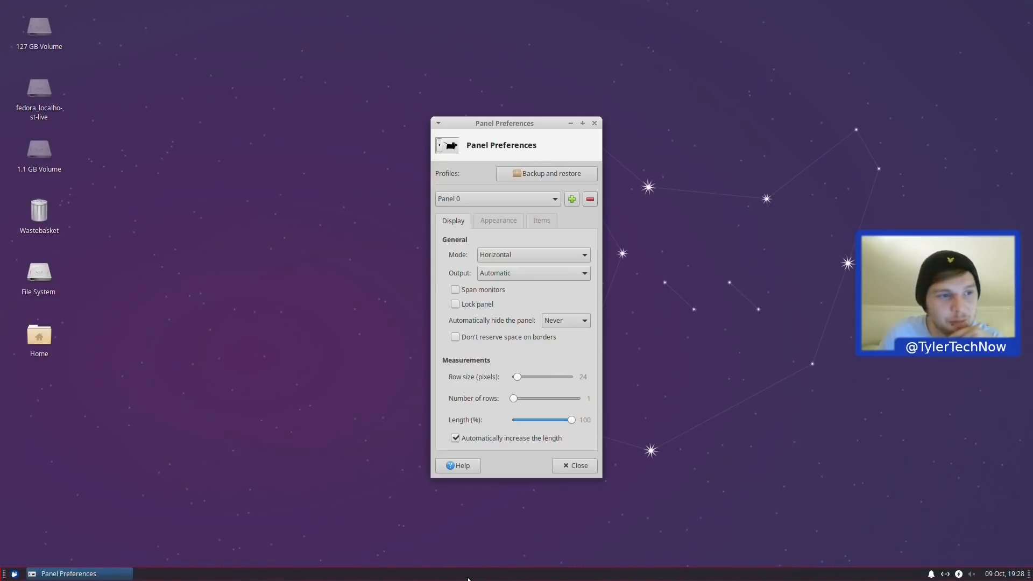
Step: Move the panel back to the top edge of the desktop and lock it
drag(241, 1, 16, 417)
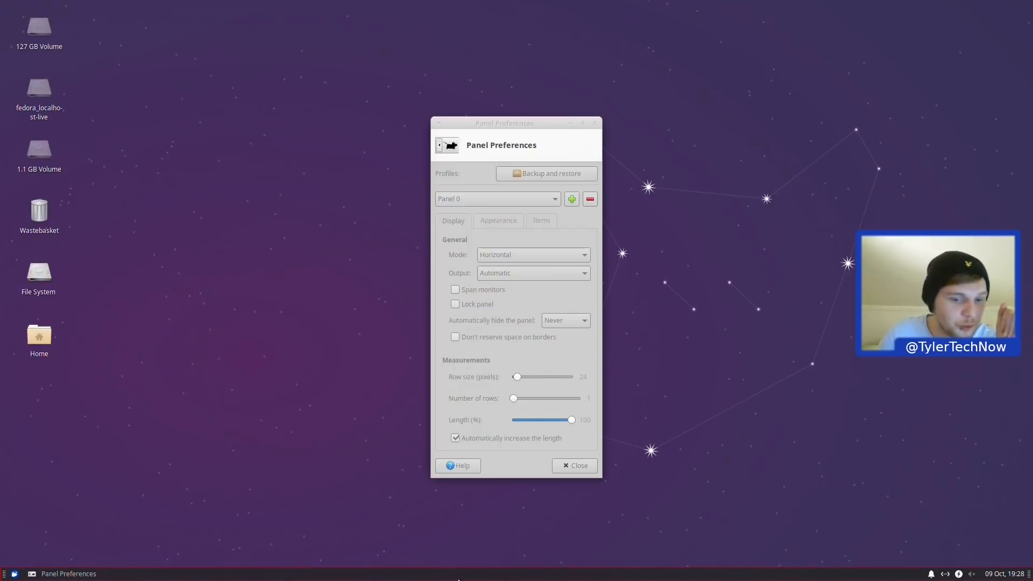
drag(447, 571, 515, 2)
click(478, 308)
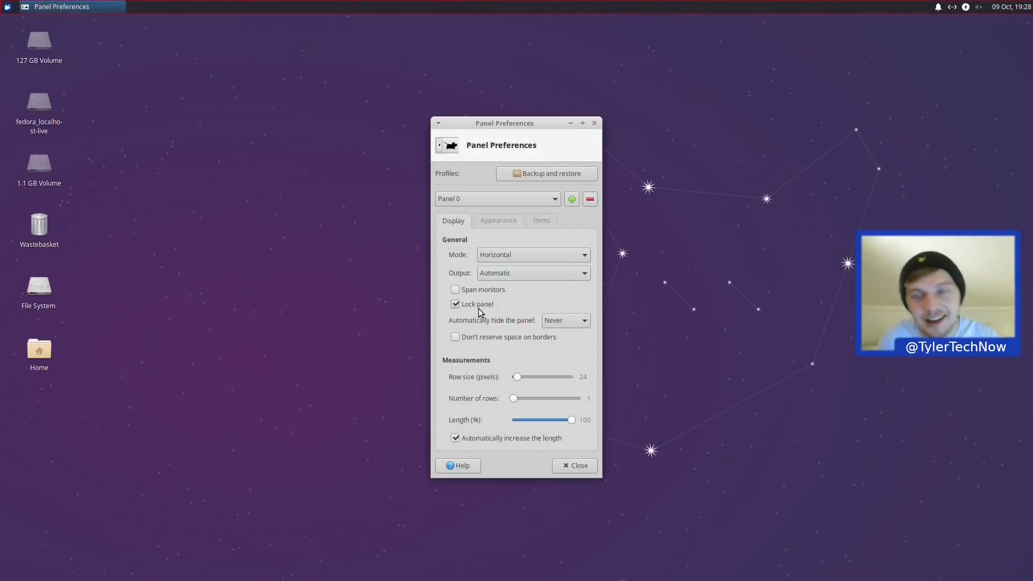
Step: Examine the panel's appearance settings, including the background style choices, and its list of items
click(508, 222)
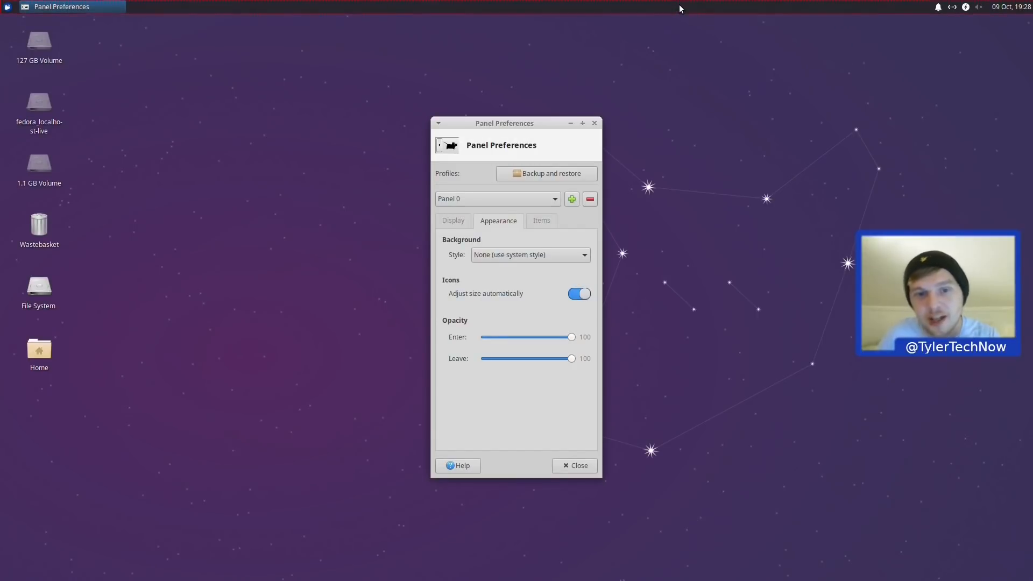
click(515, 262)
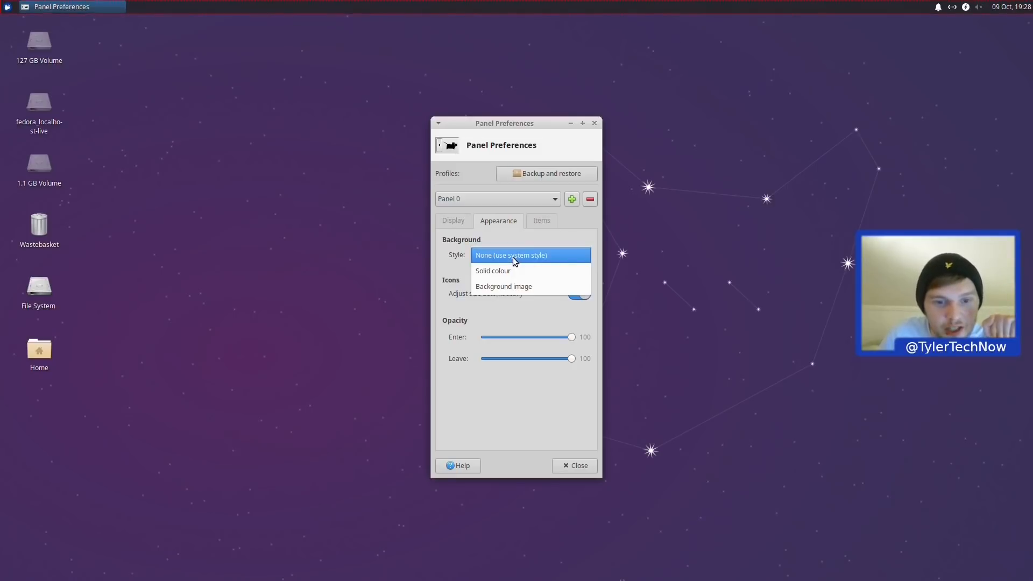
click(455, 263)
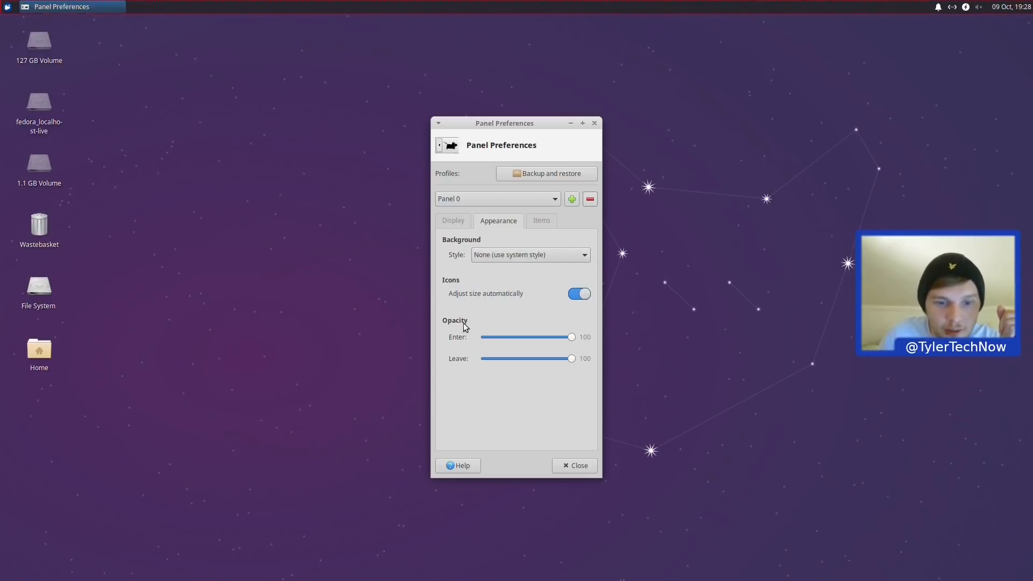
click(547, 221)
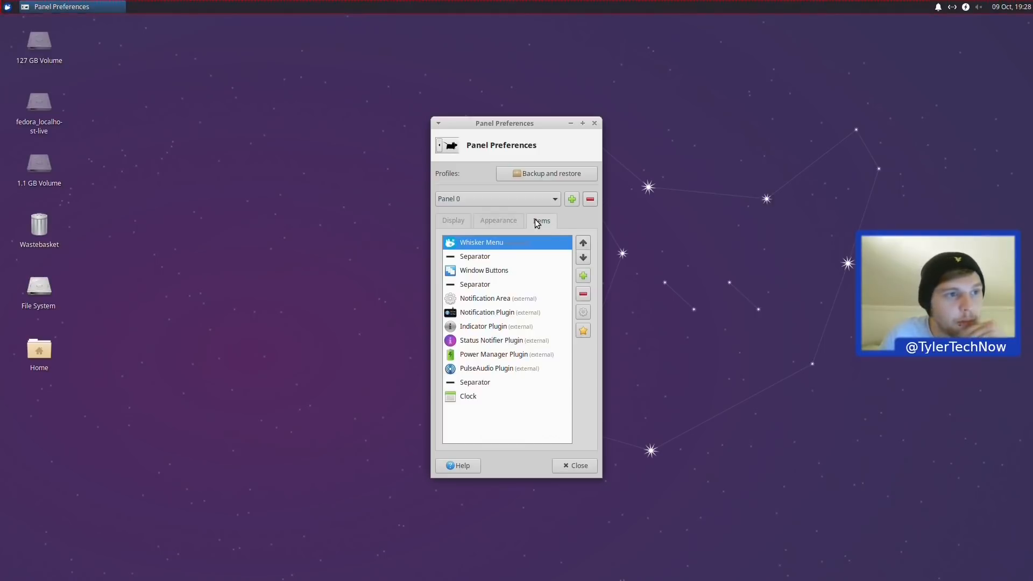
Step: Examine the Whisker Menu and its log-out options without logging out, and try the panel's window button for Panel Preferences
click(8, 7)
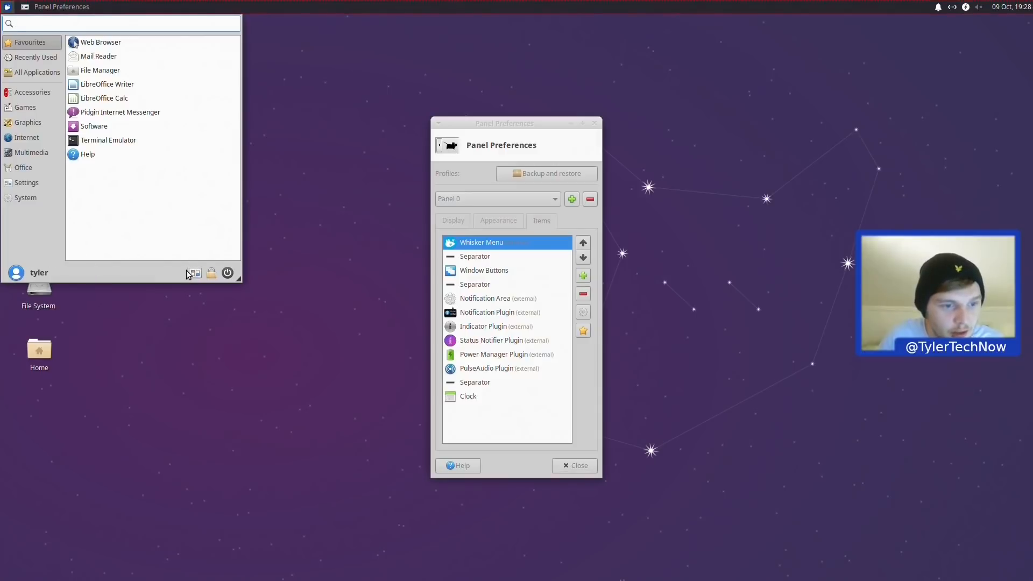
click(228, 273)
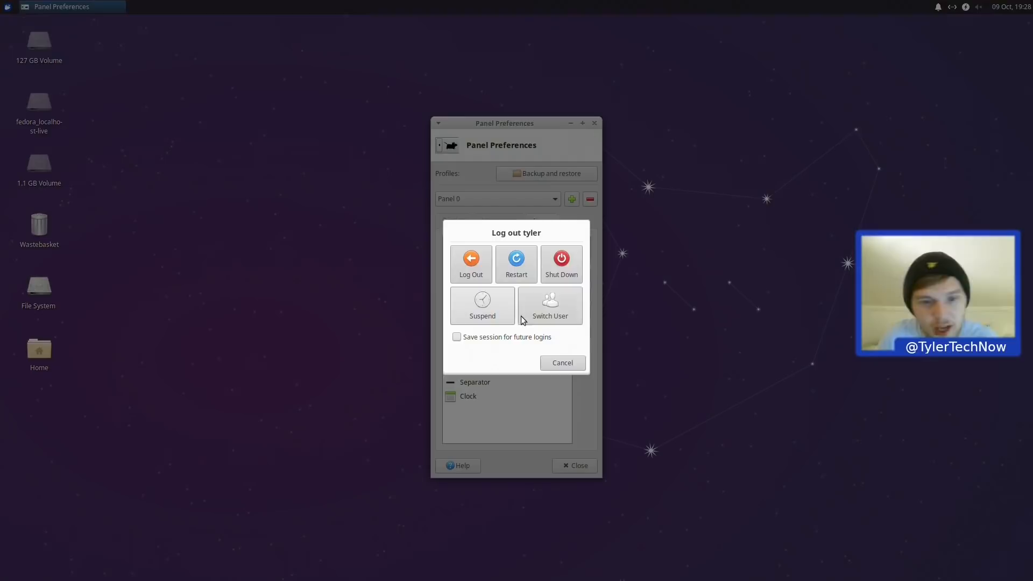
click(580, 366)
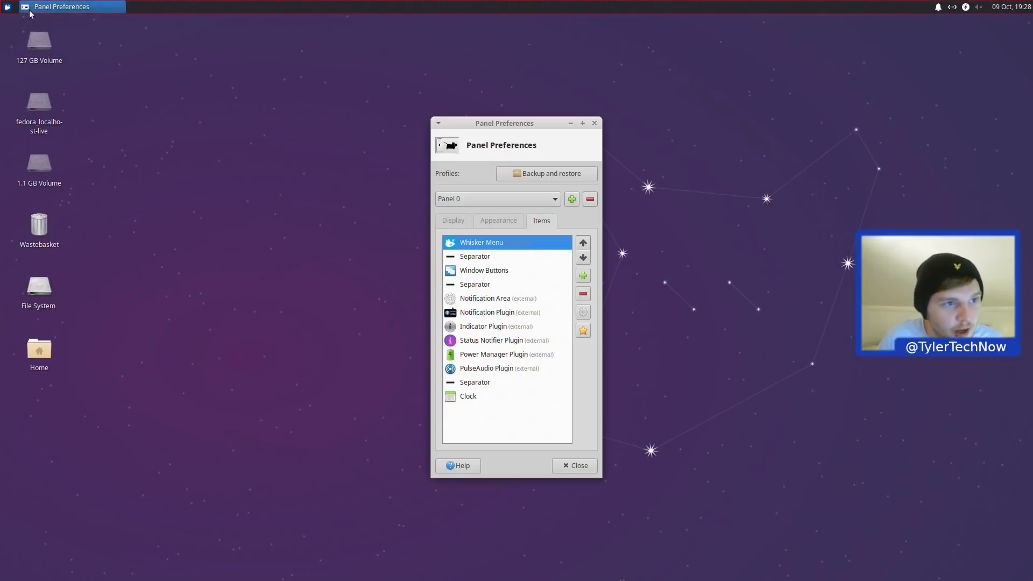
click(46, 8)
click(69, 10)
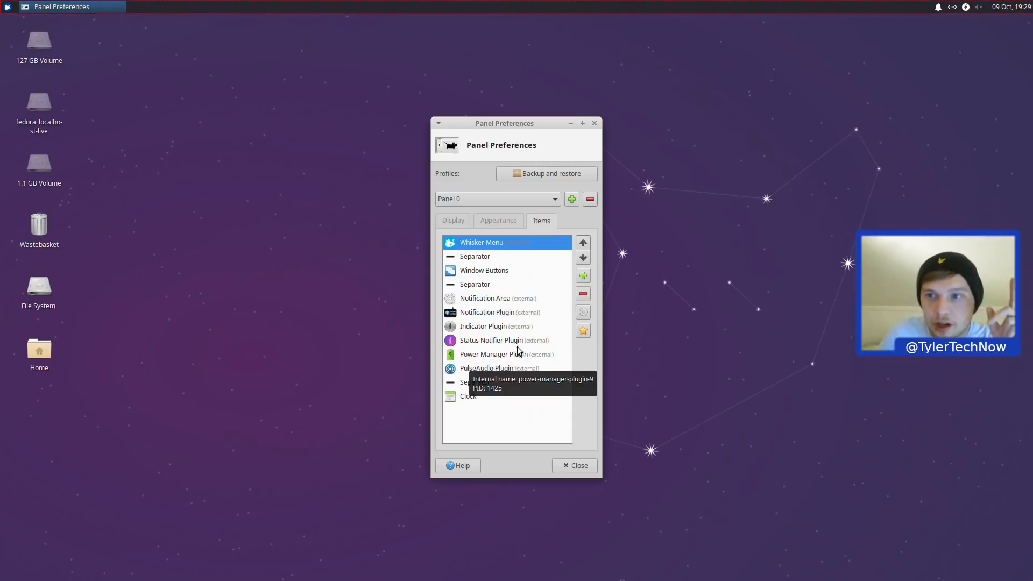
Step: Unmute the sound output, raise the volume to about halfway, and look at the audio mixer
click(980, 8)
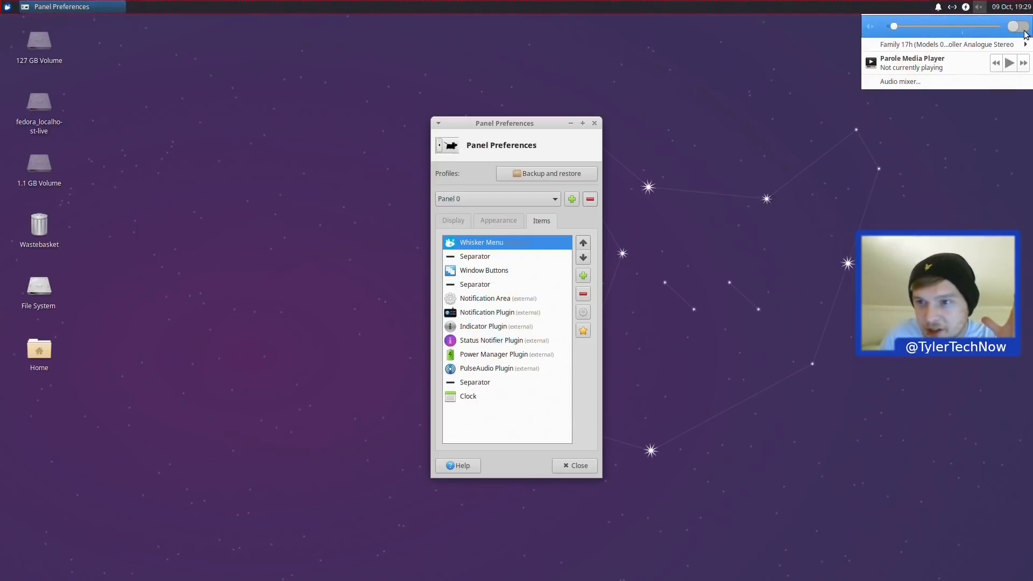
click(1023, 27)
drag(894, 27, 947, 34)
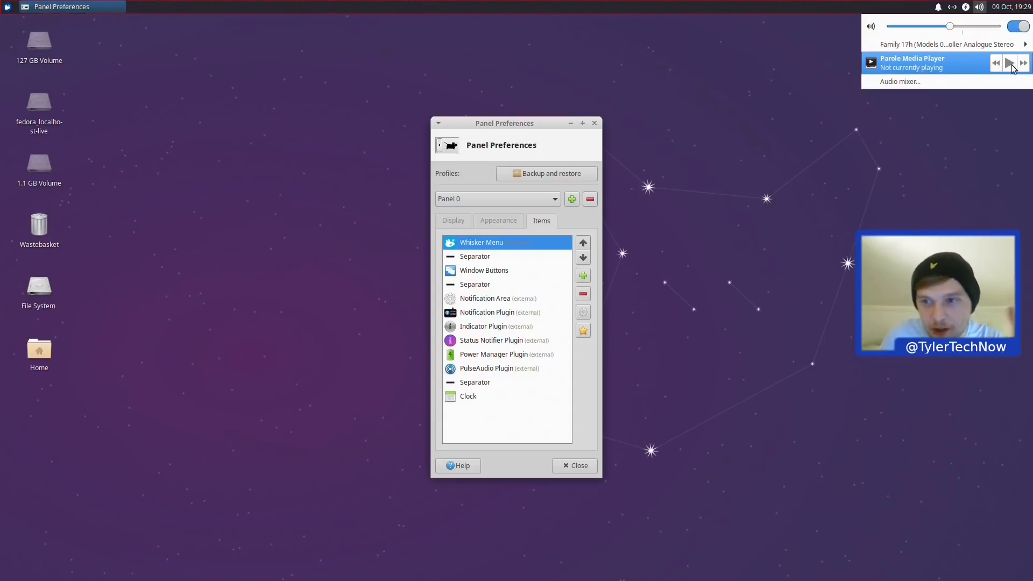
click(904, 81)
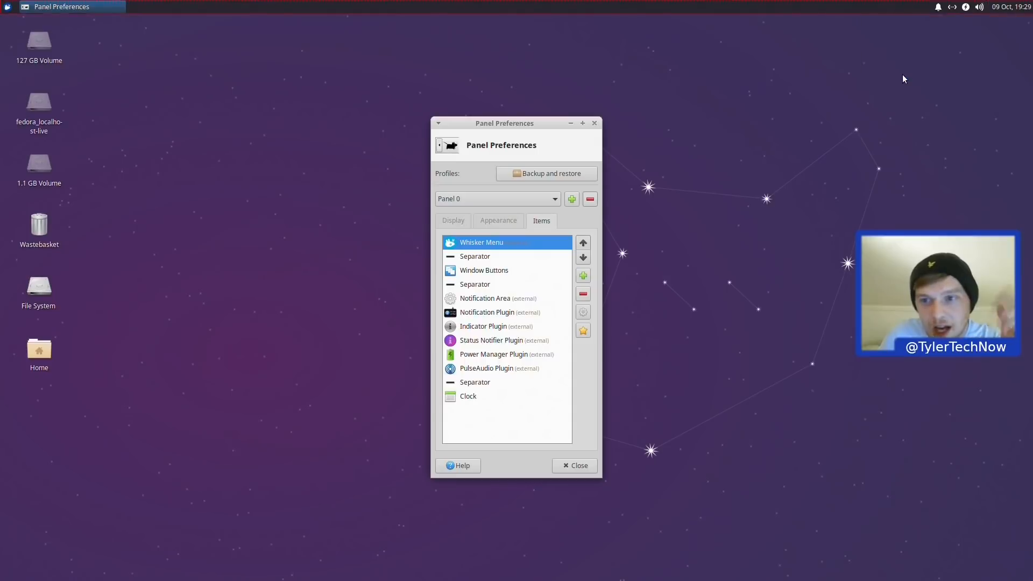
drag(529, 189, 309, 113)
click(424, 113)
Step: View the panel clock's calendar and close the panel preferences
click(1021, 8)
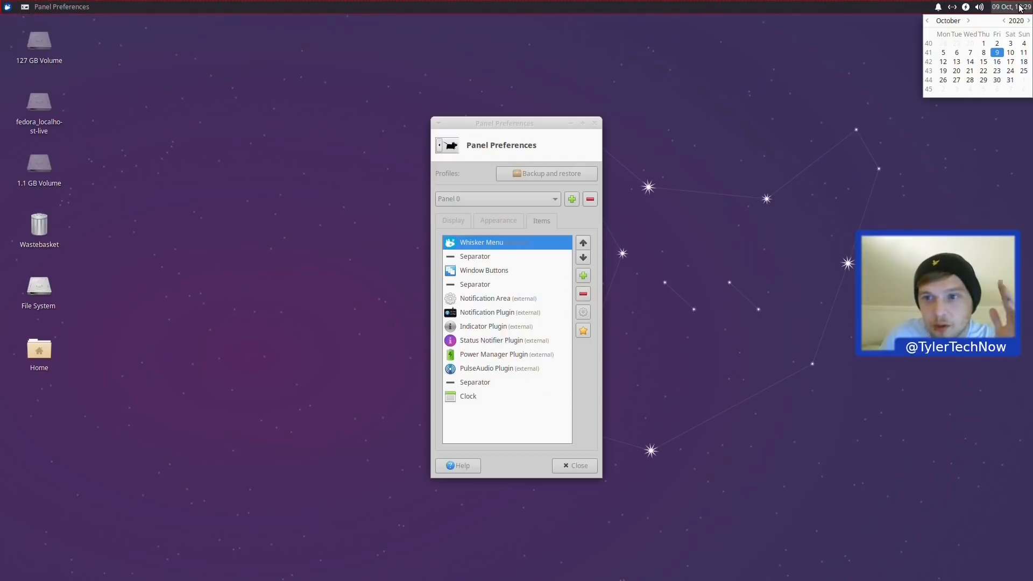
click(594, 124)
click(593, 123)
Step: Open a terminal in the Desktop folder and look through the applications offered from the desktop background
right_click(465, 82)
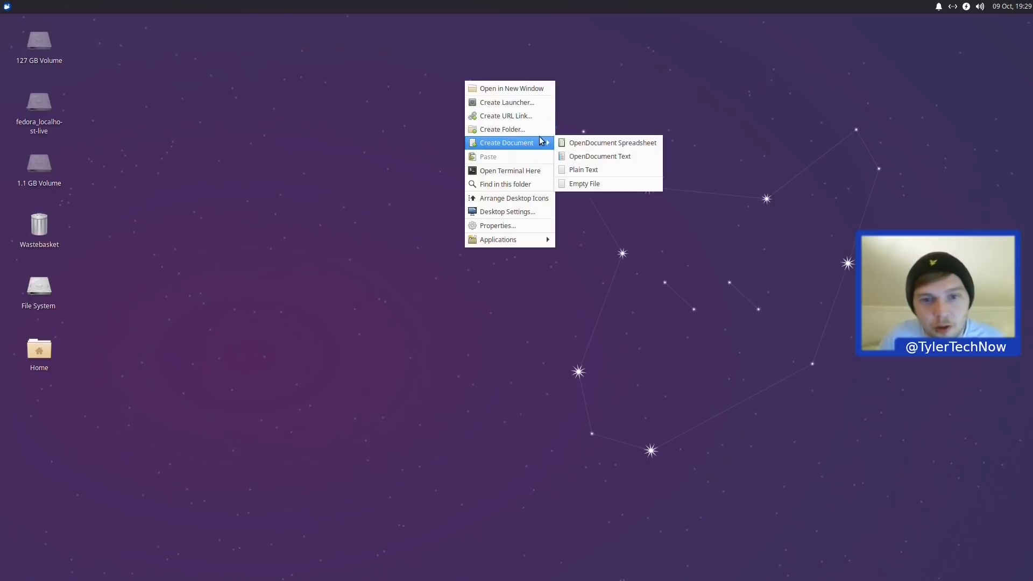
click(507, 171)
right_click(237, 124)
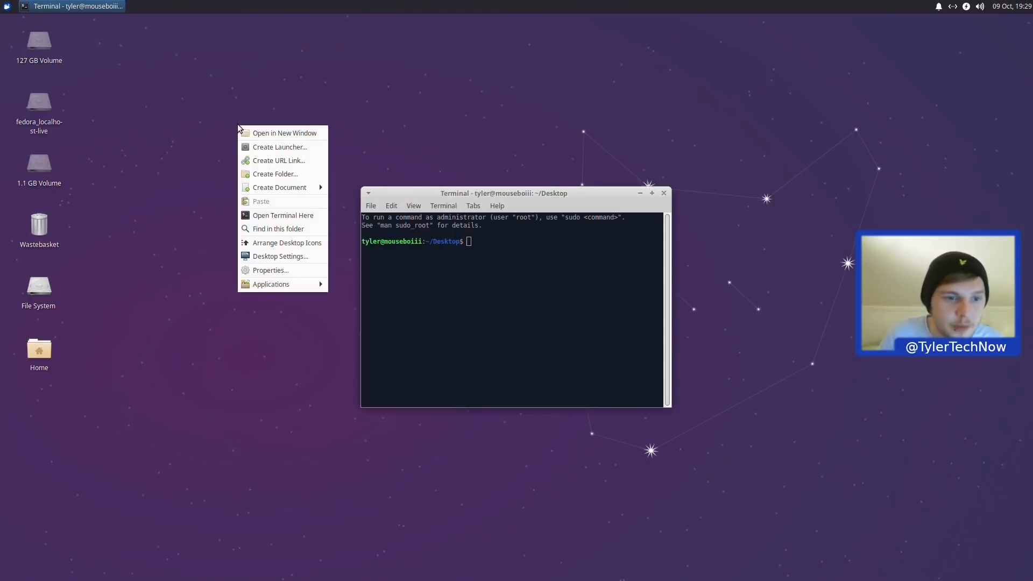
mouse_move(285, 286)
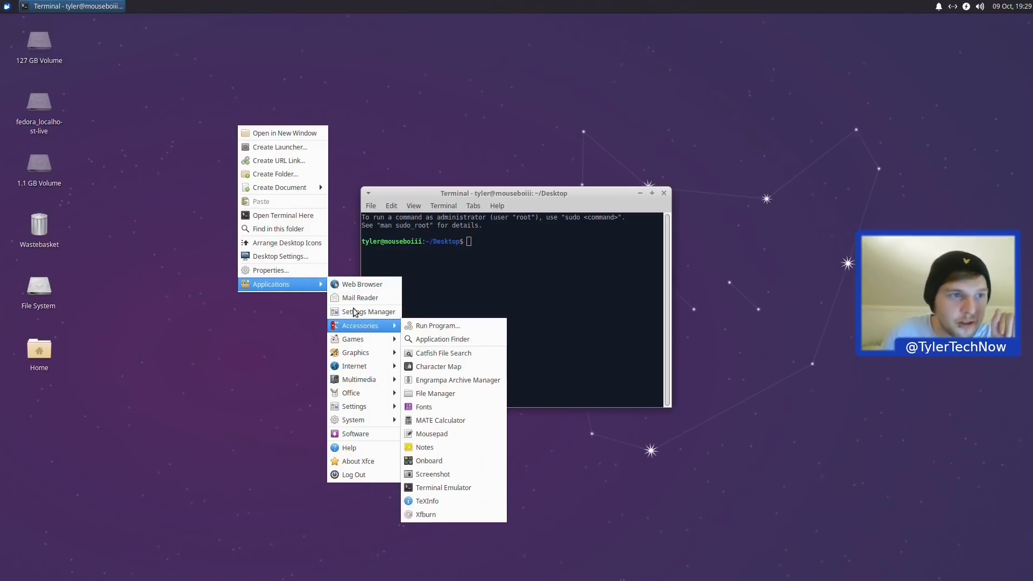
click(573, 374)
Step: Look at the Whisker Menu's favourites without launching anything, and close the terminal window
click(7, 6)
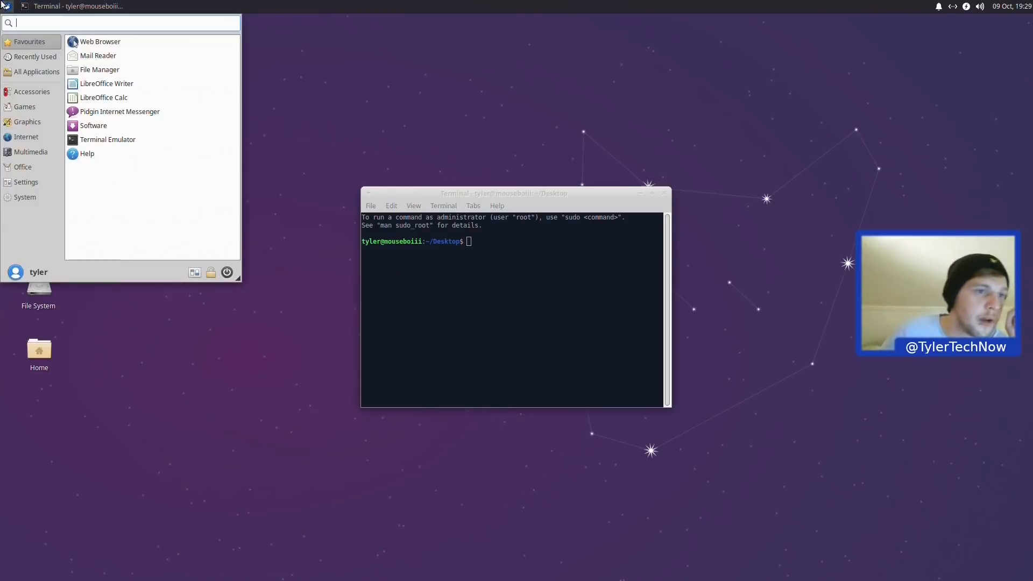
key(Escape)
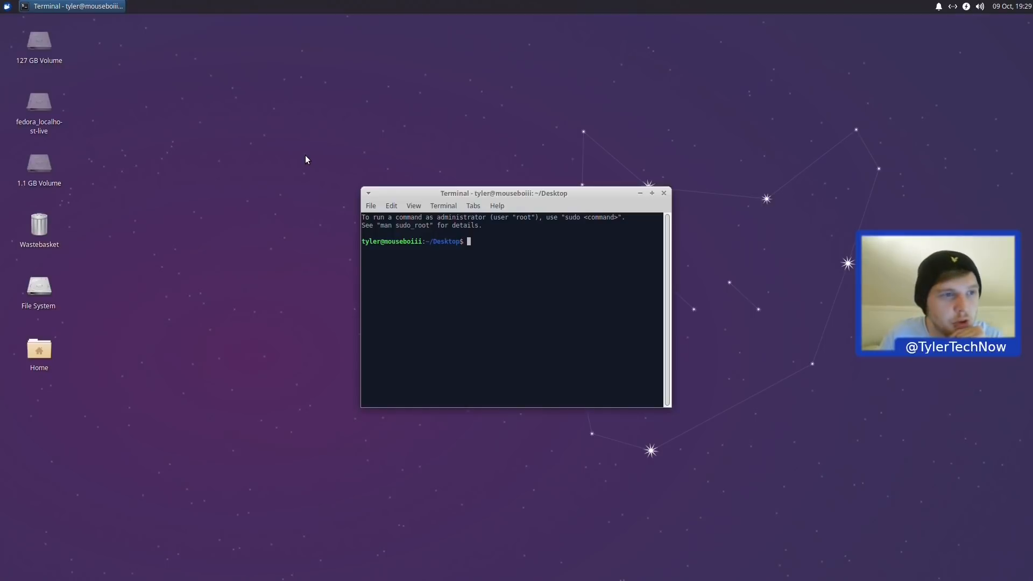
click(664, 194)
Step: Launch File Manager from the Accessories category of the Whisker Menu
click(7, 6)
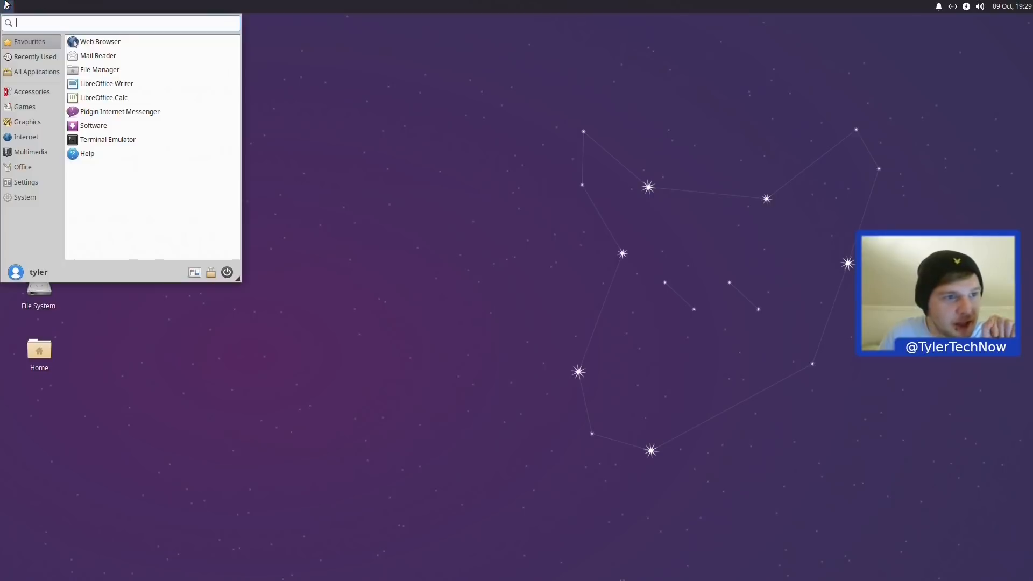
click(39, 93)
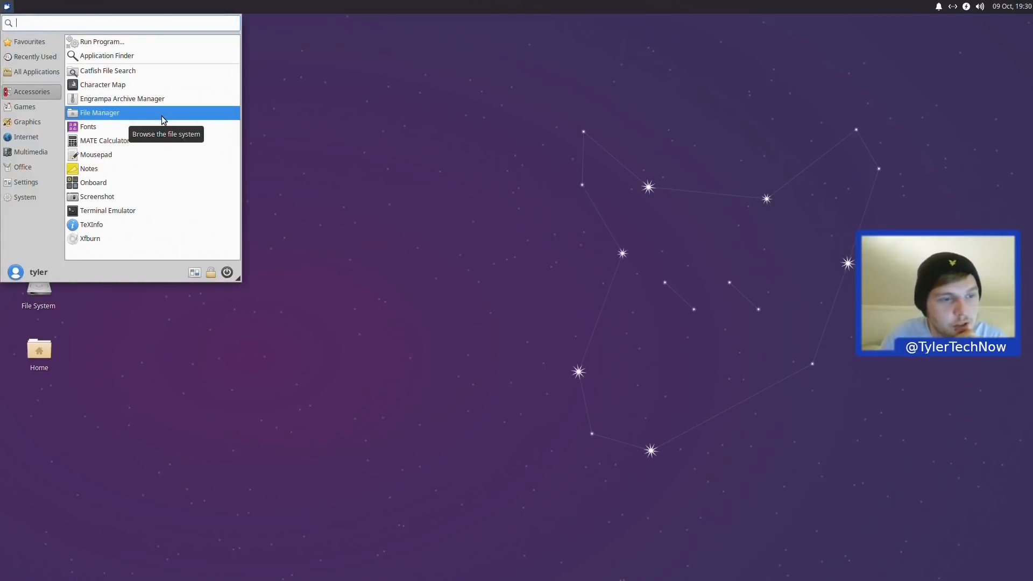
click(162, 115)
Step: Launch the Mousepad text editor from the Accessories category and place its window to the right of the file manager
click(7, 6)
click(46, 95)
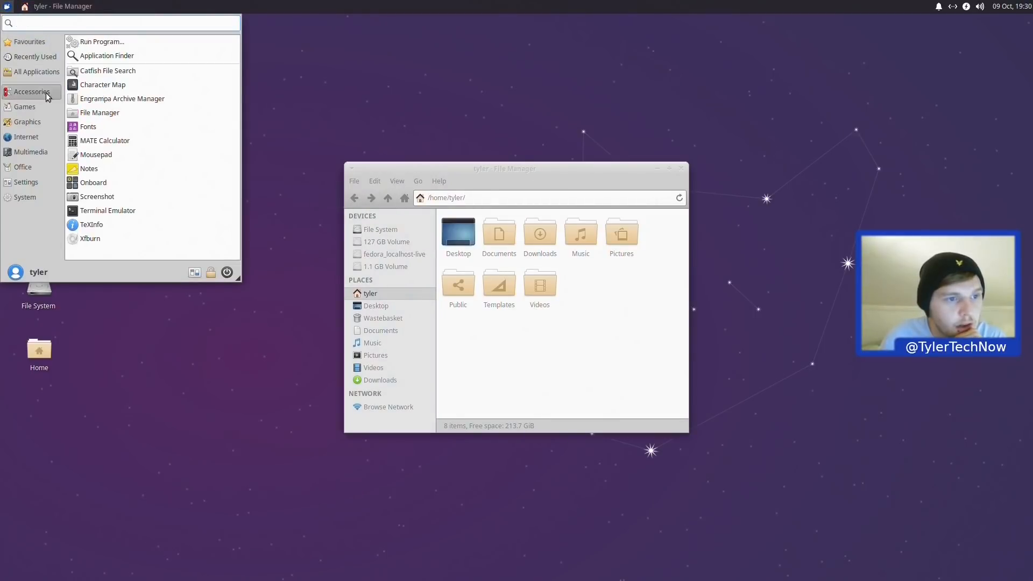
click(139, 156)
drag(480, 164, 750, 167)
Step: Launch Notes, move the sticky note to the desktop's upper-left area, and write "hello world" in it
click(7, 5)
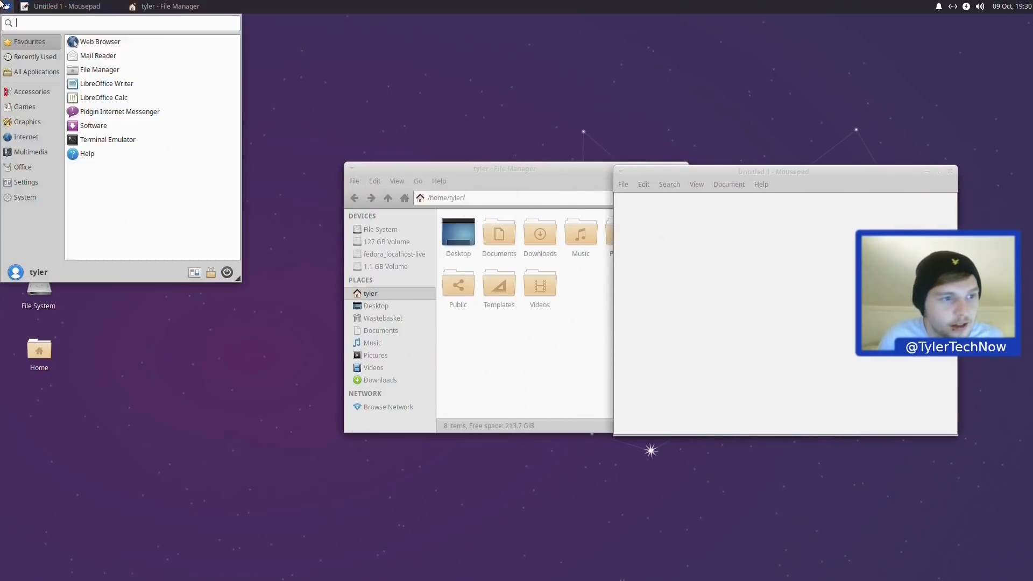
click(32, 91)
click(89, 168)
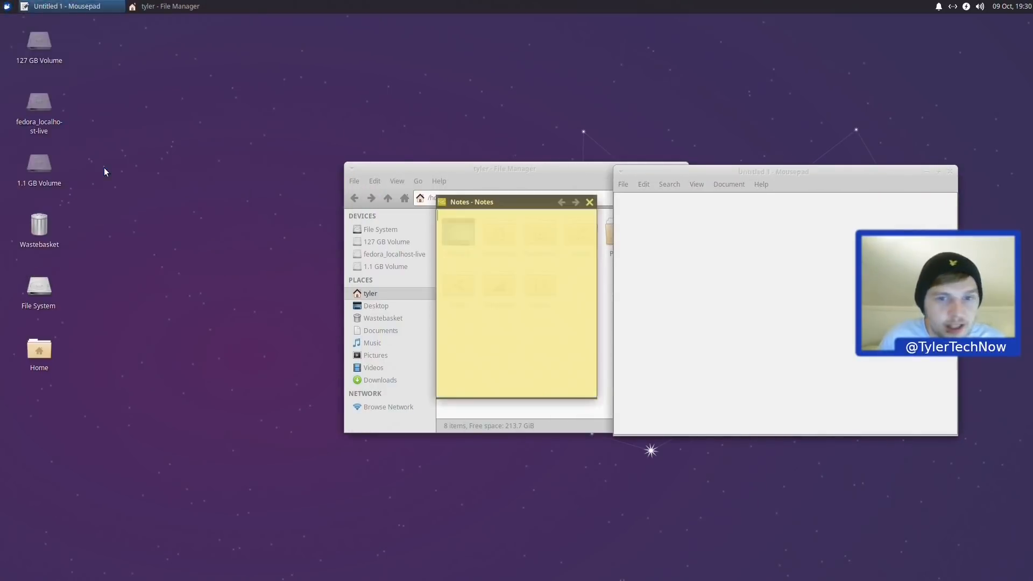
drag(493, 205, 162, 75)
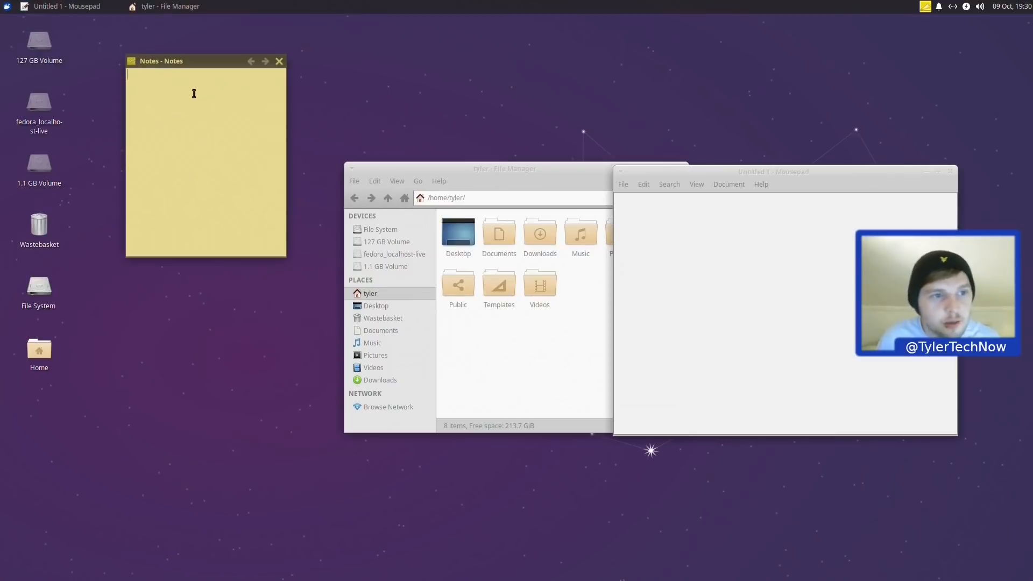
text(hello world)
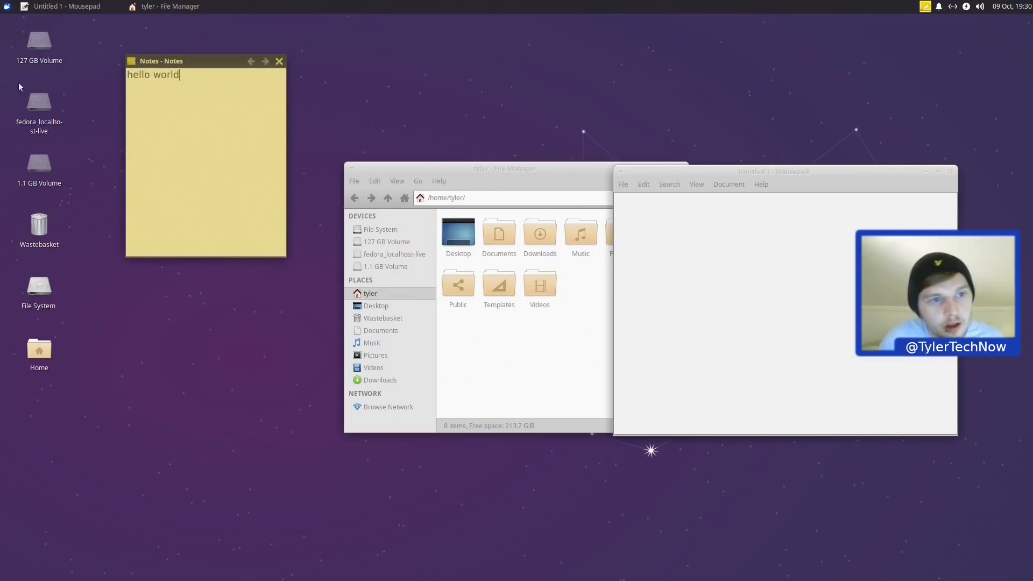
Step: Examine the sticky note's text editing options and its window options without changing anything
right_click(241, 106)
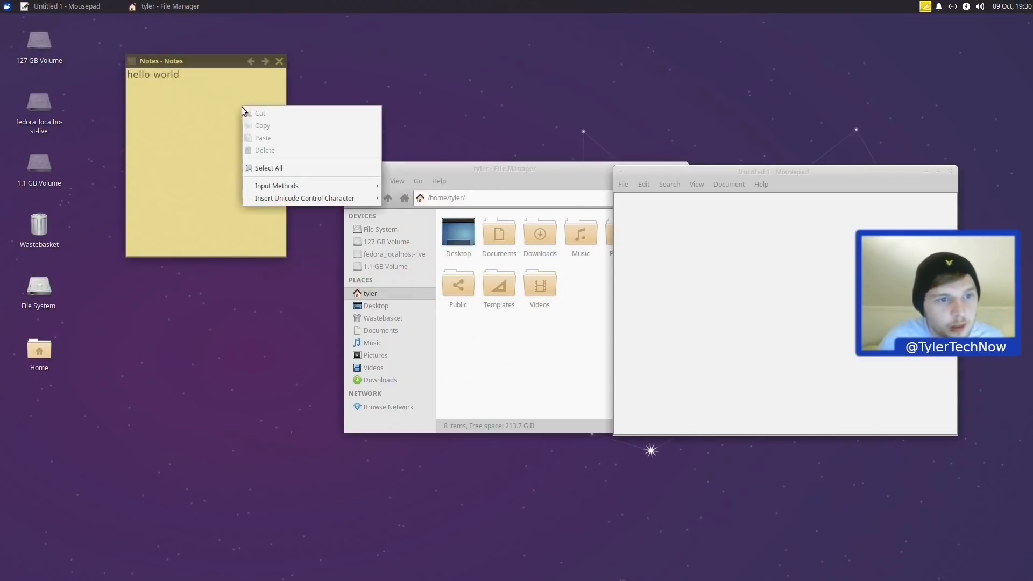
click(217, 115)
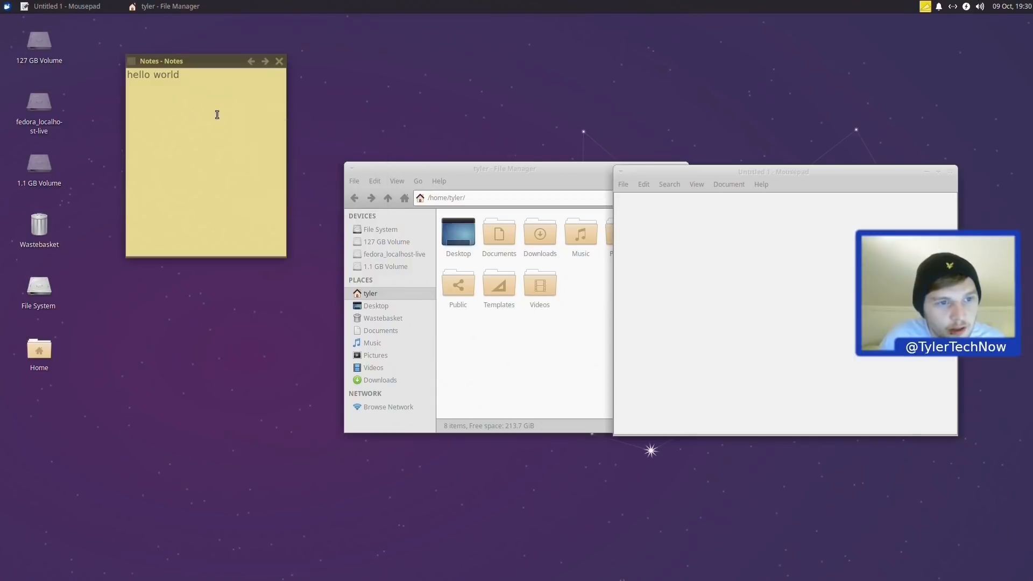
right_click(211, 62)
mouse_move(211, 64)
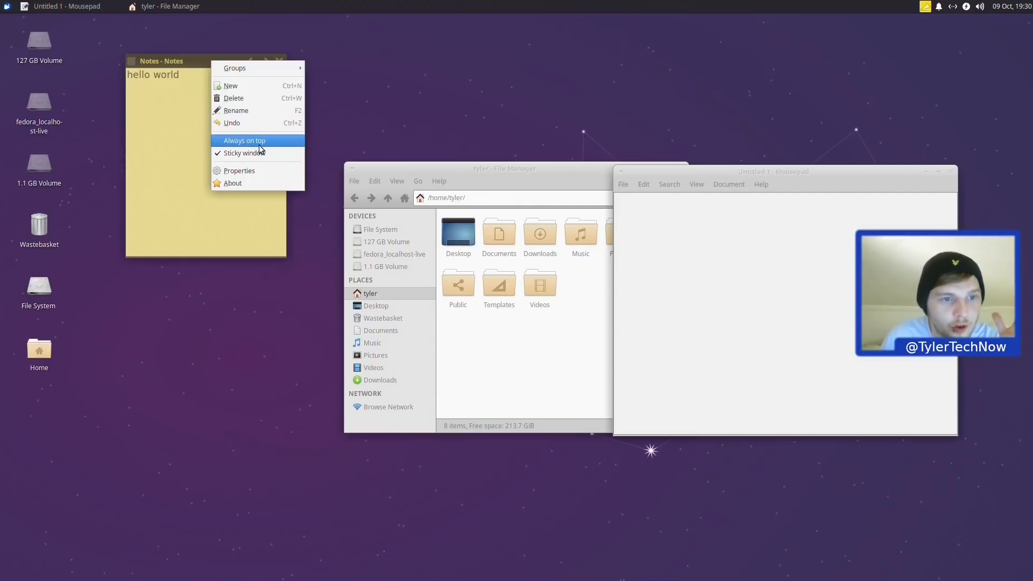
click(161, 136)
Step: Add a new note group, place its note beside the first one, and write "hello world2" in it
right_click(212, 62)
mouse_move(233, 66)
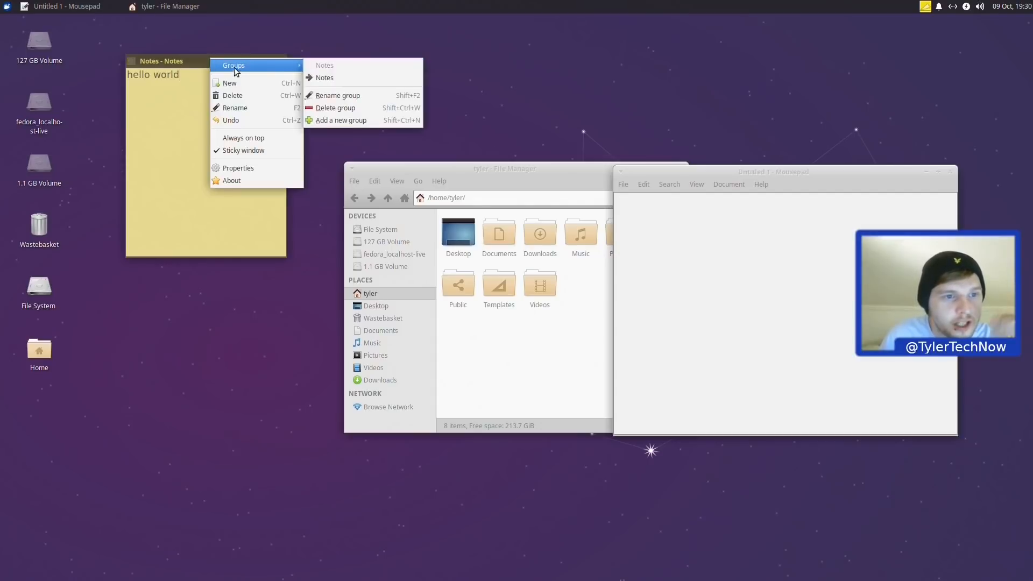
click(373, 119)
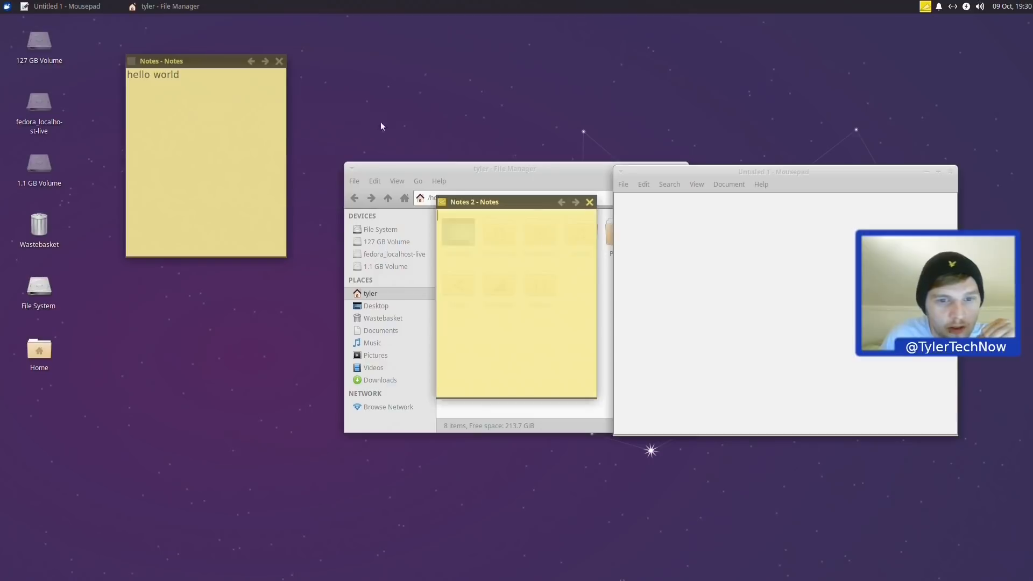
drag(525, 210, 412, 65)
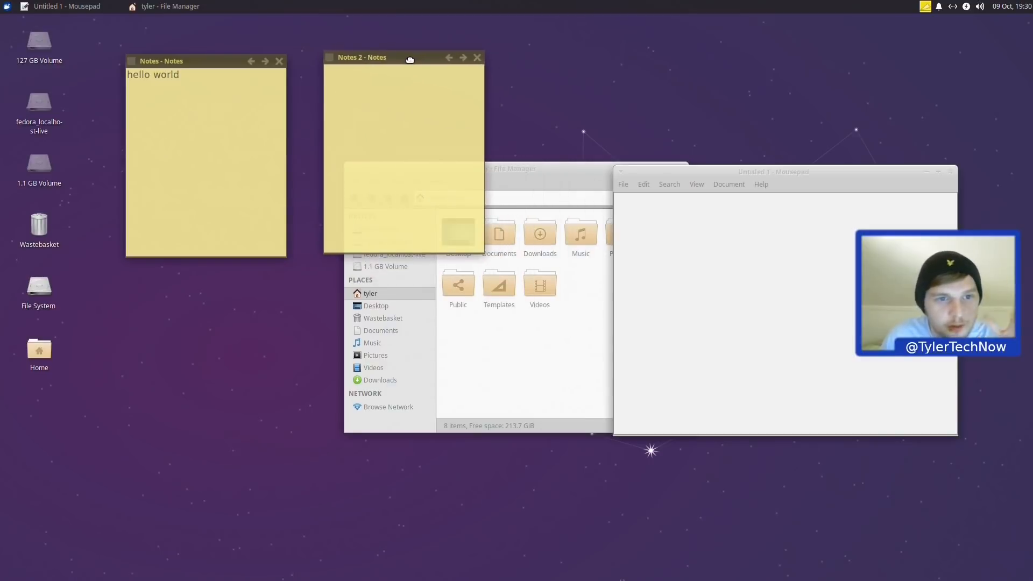
text(hello world2)
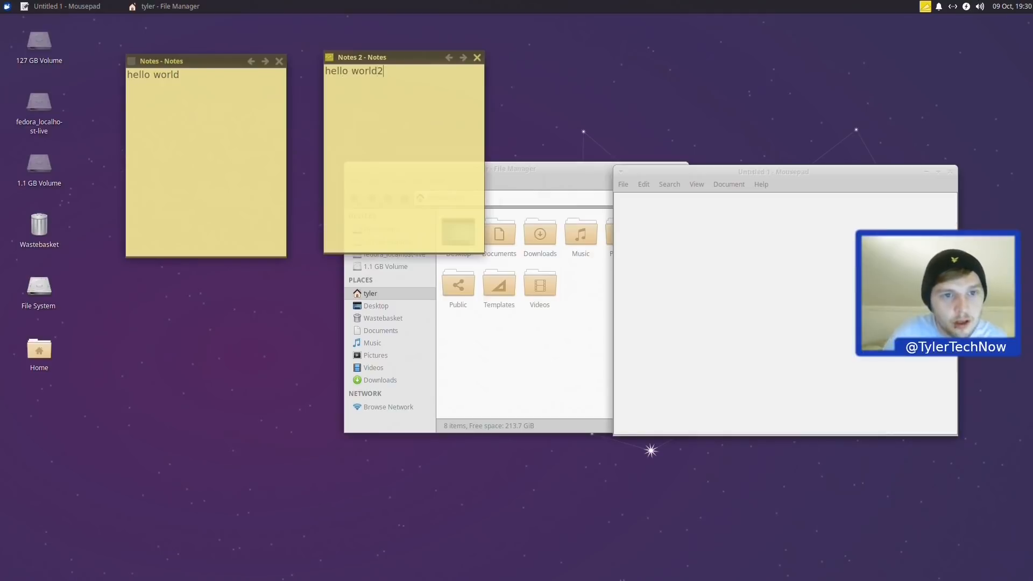
Step: Hide both sticky notes and show them again from the panel's notification area
click(279, 60)
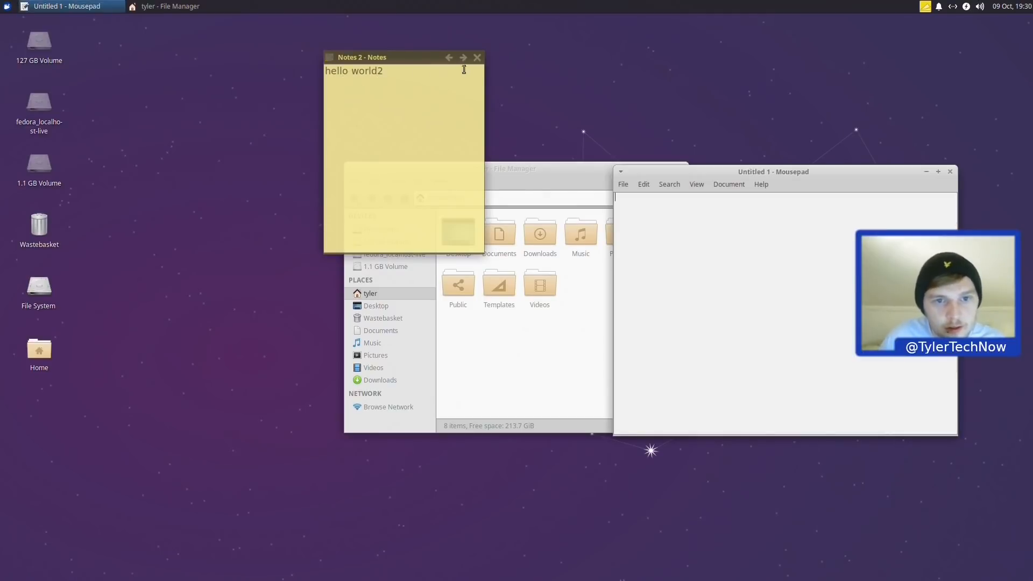
click(479, 58)
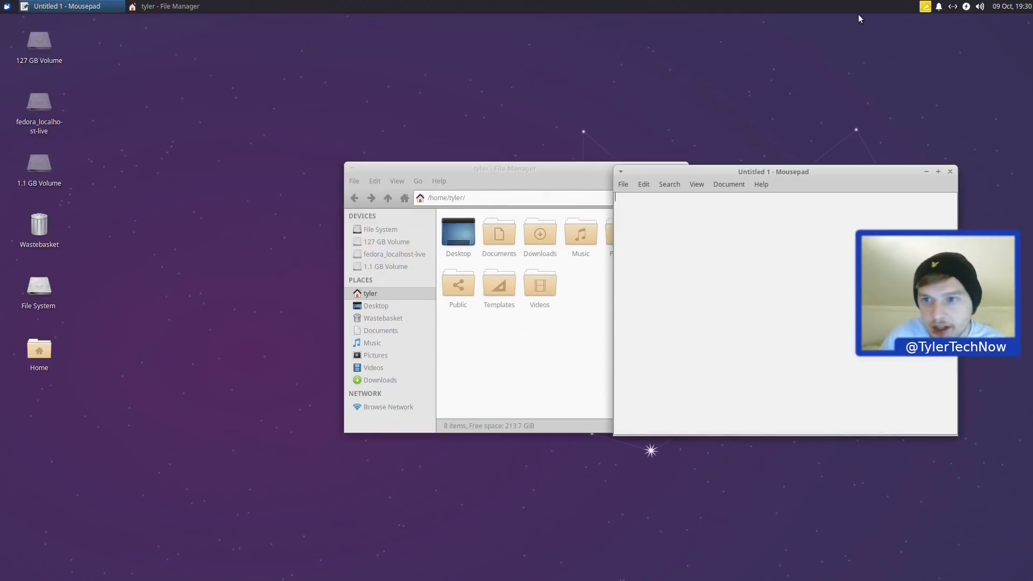
click(926, 8)
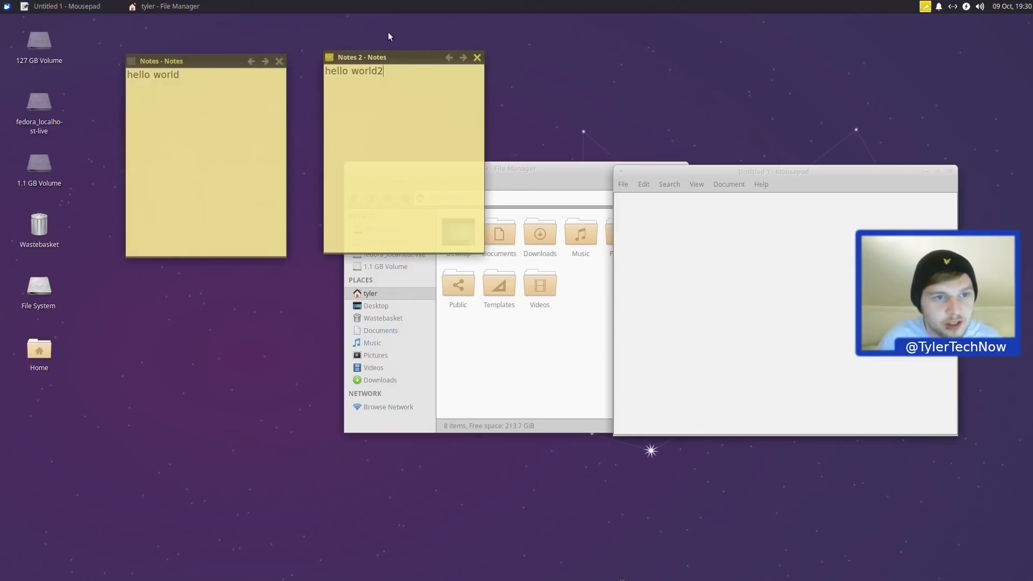
Step: Delete the "hello world" and "hello world2" notes and quit Notes
right_click(203, 68)
click(231, 114)
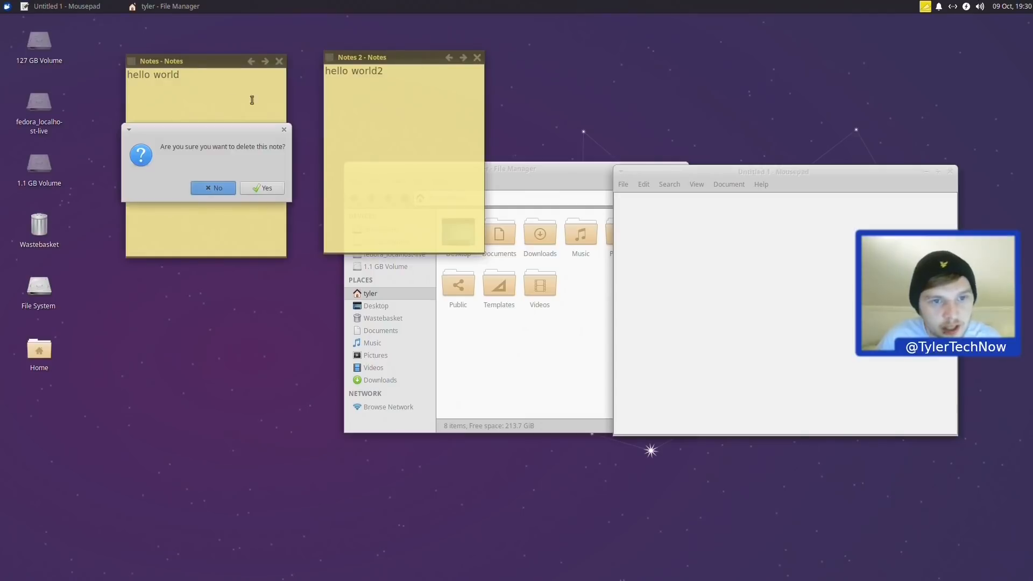
click(248, 189)
right_click(388, 57)
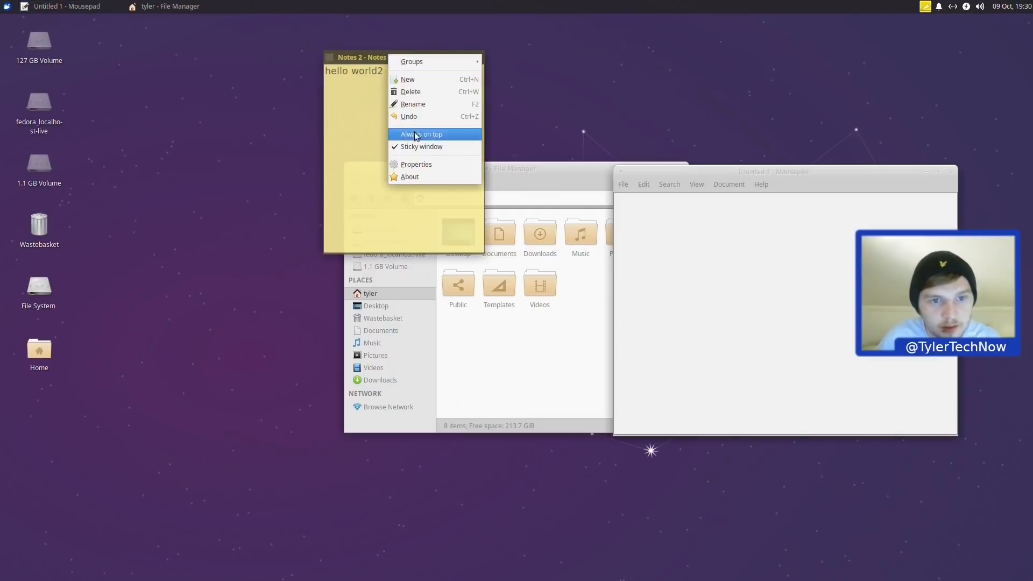
click(426, 92)
click(473, 183)
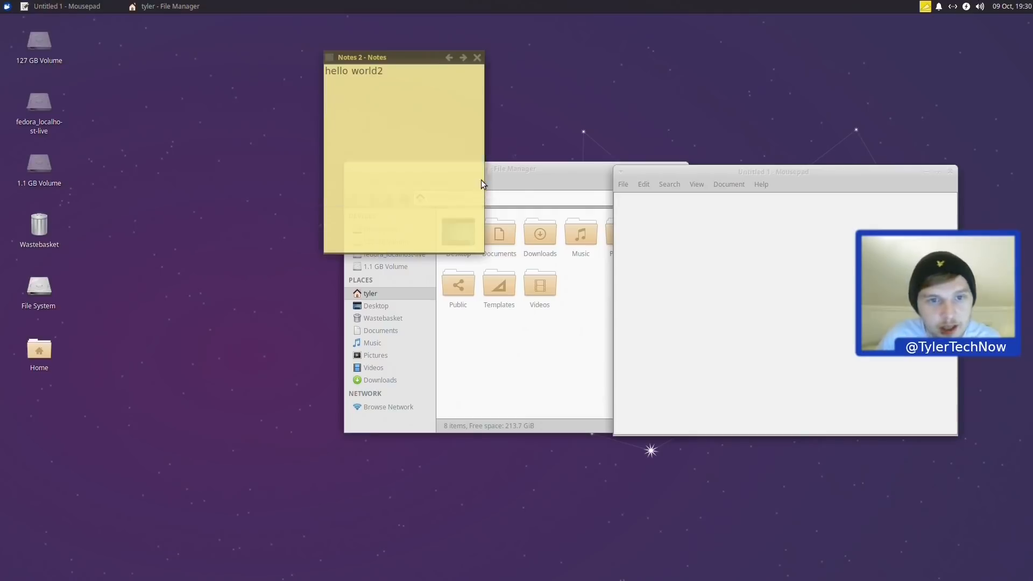
click(926, 6)
click(941, 72)
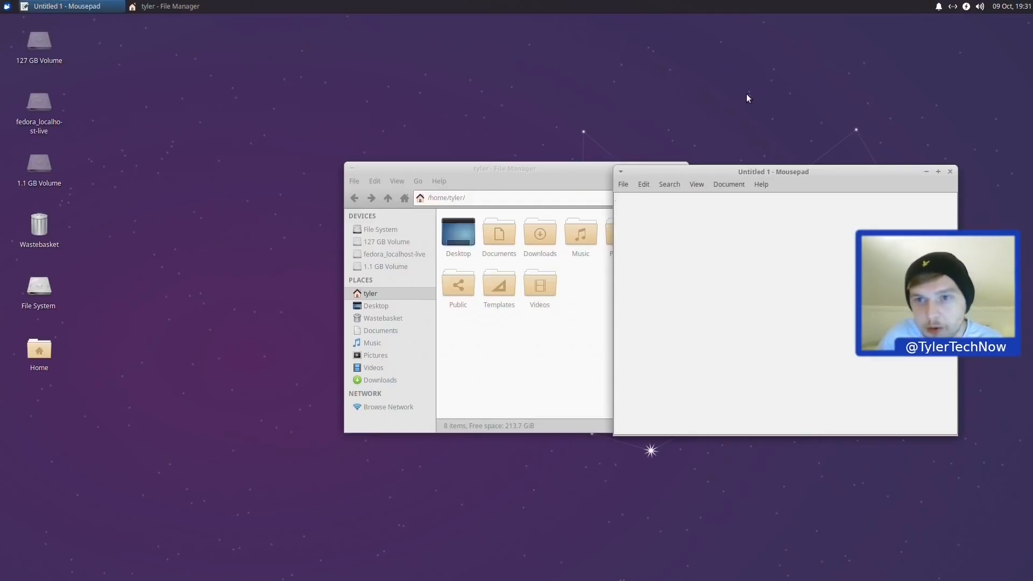
Step: Take a screenshot with the Screenshot accessory and save it as a PNG in the Pictures folder
click(7, 6)
click(45, 93)
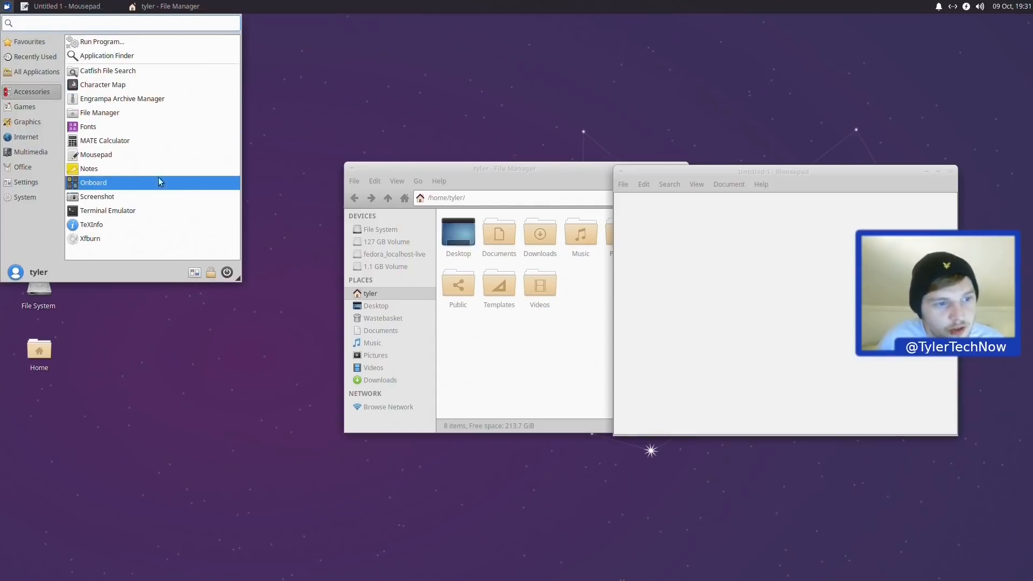
click(130, 197)
click(603, 377)
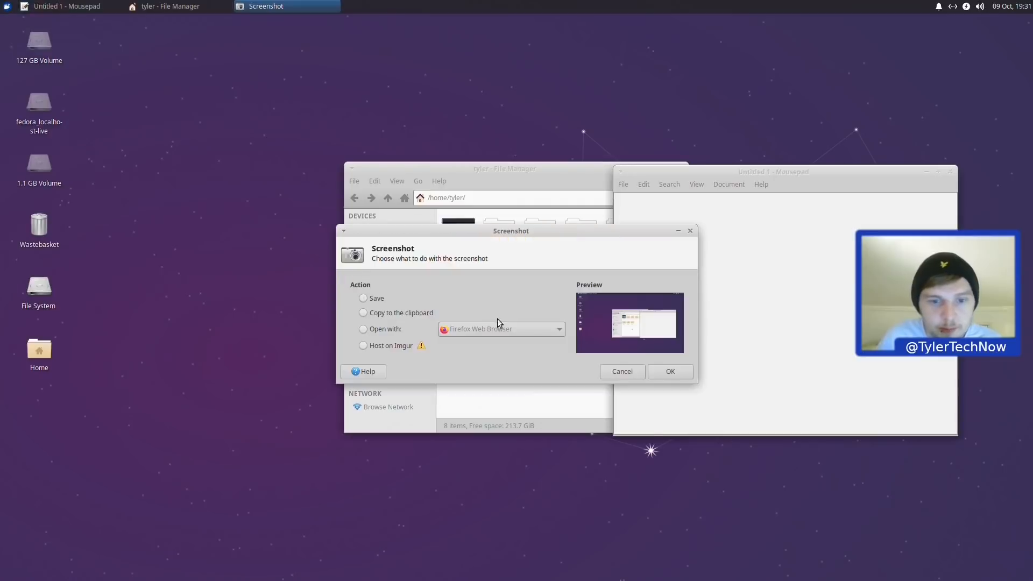
click(665, 370)
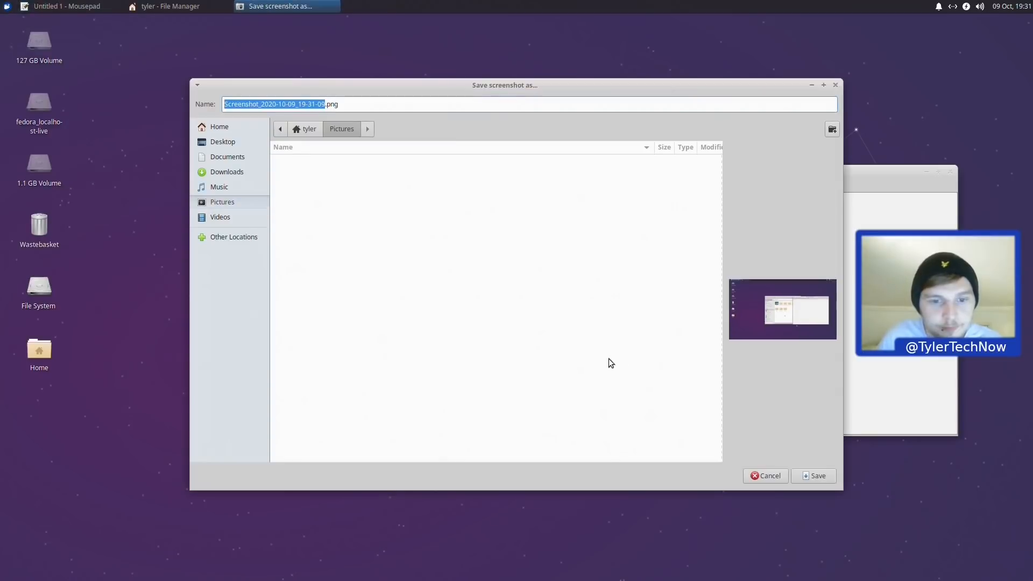
click(813, 476)
Step: Browse the Accessories and Games categories of the Whisker Menu
click(6, 6)
click(32, 91)
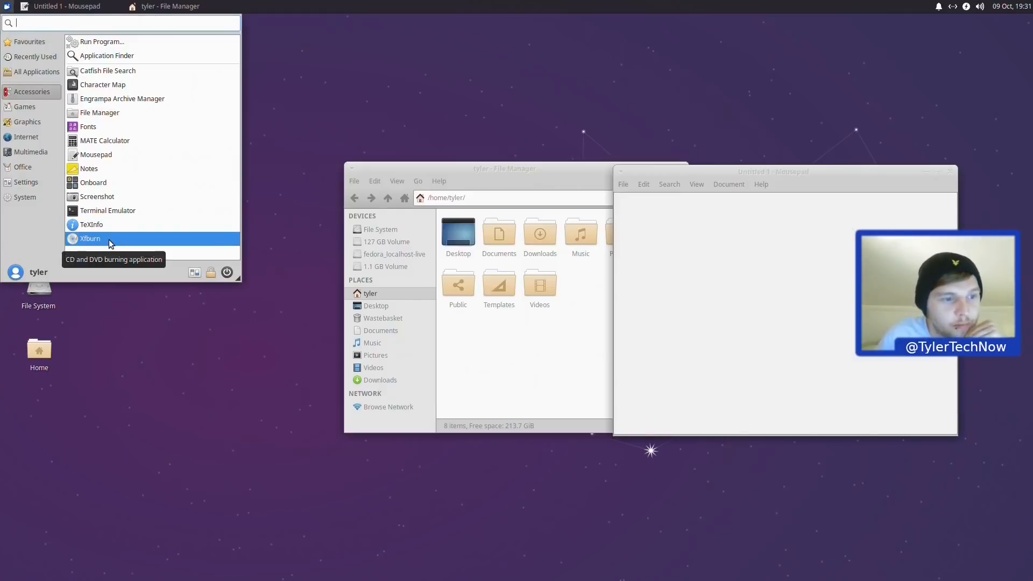
click(28, 111)
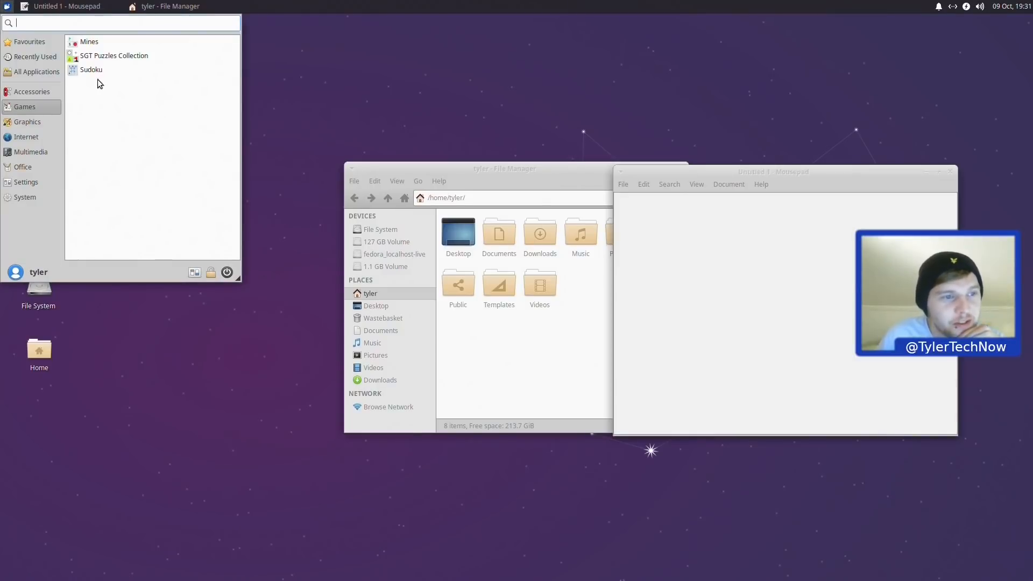
Step: Open the SGT Puzzles Collection to view its list of games and close it again
click(123, 61)
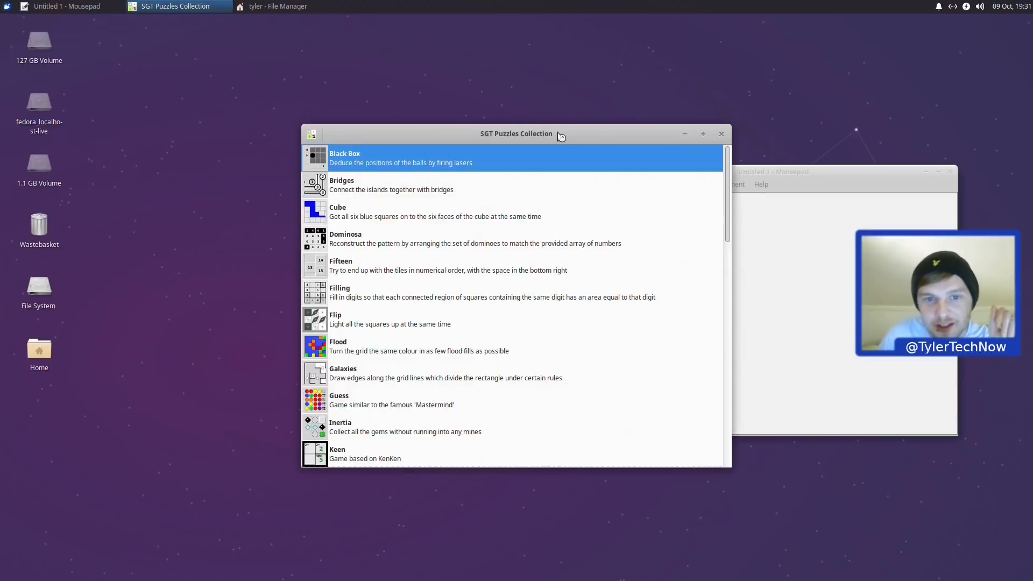
mouse_move(727, 166)
mouse_down()
mouse_move(723, 342)
mouse_move(724, 146)
mouse_up()
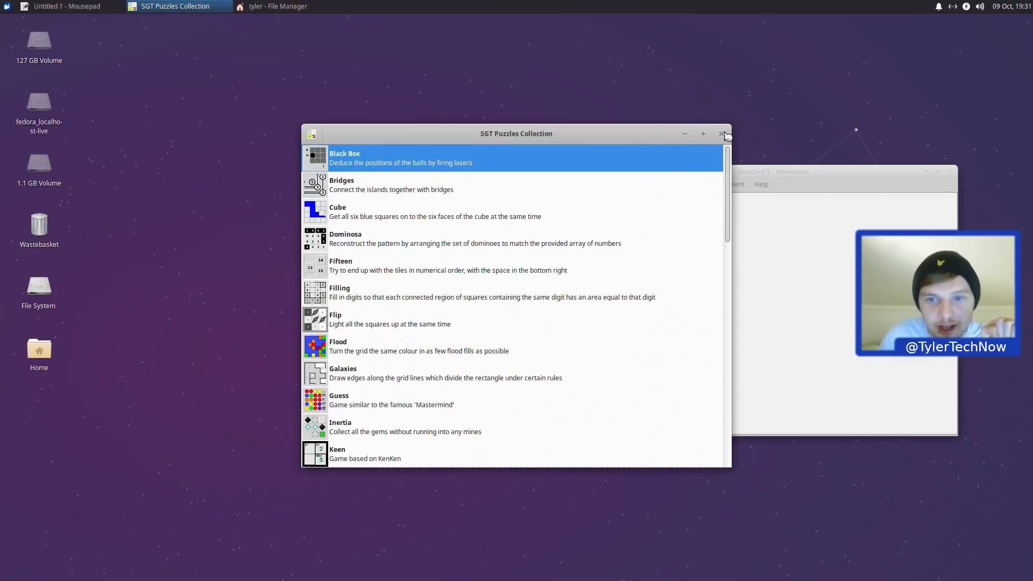
click(721, 133)
Step: Look through the Graphics category of the Whisker Menu and launch Firefox Web Browser from the Internet category
click(5, 5)
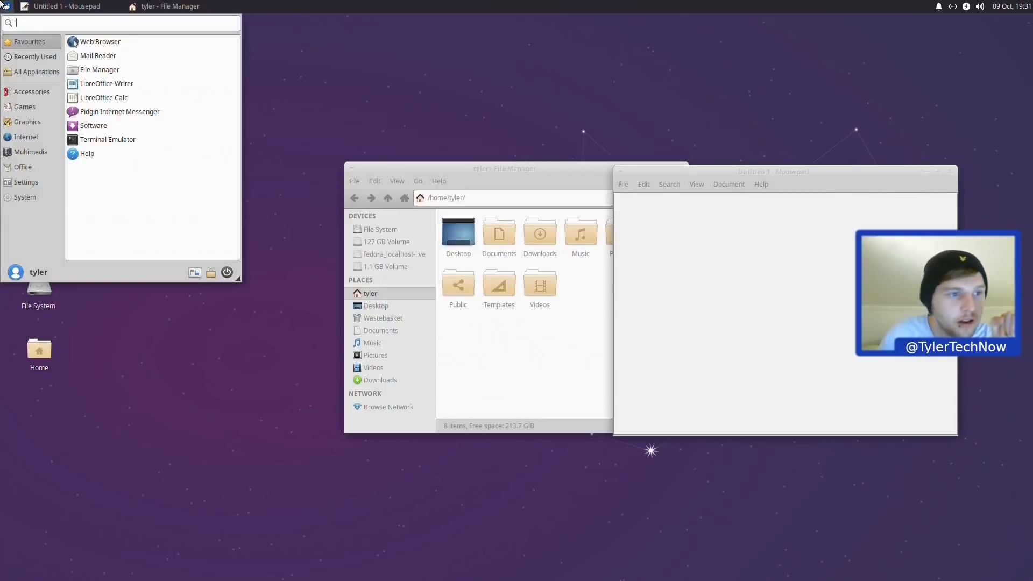
click(37, 127)
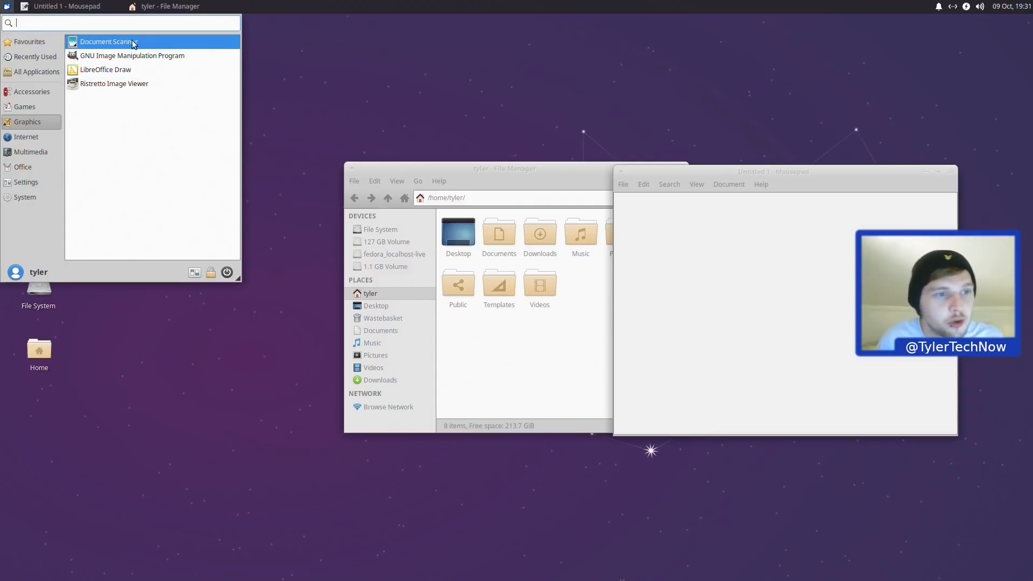
click(42, 139)
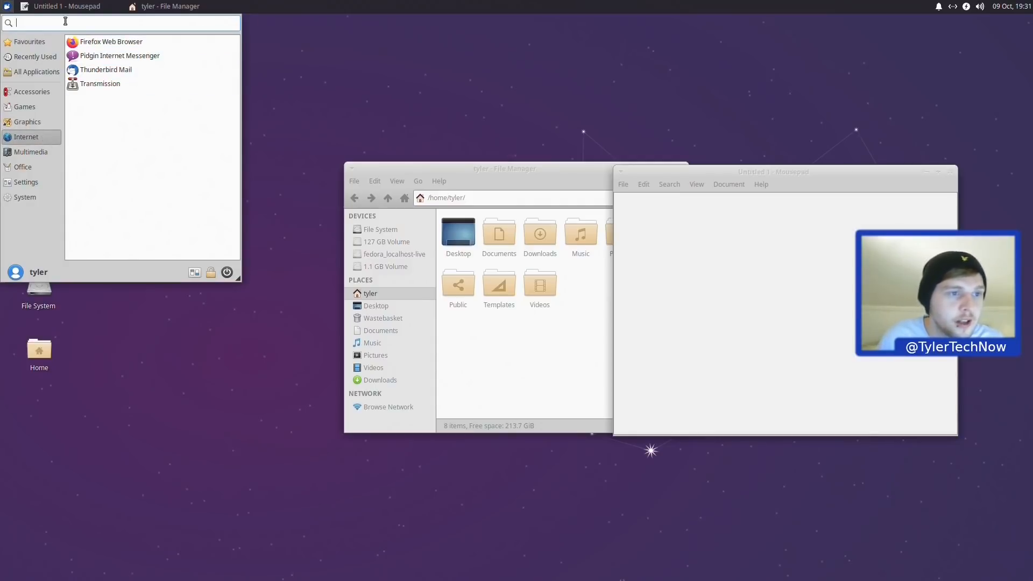
click(102, 41)
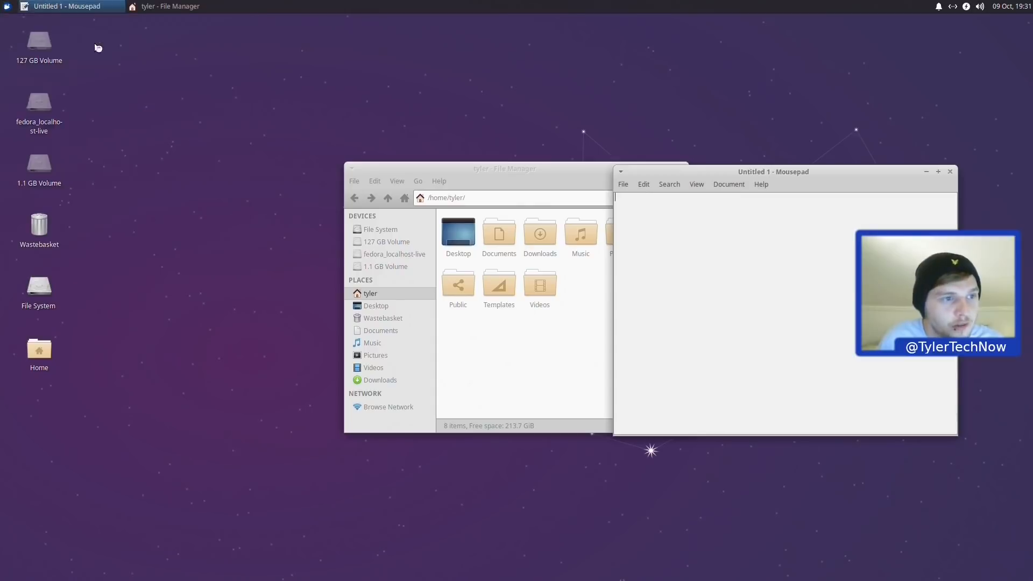
Step: Launch Pidgin Internet Messenger from the Internet category of the Whisker Menu
click(7, 6)
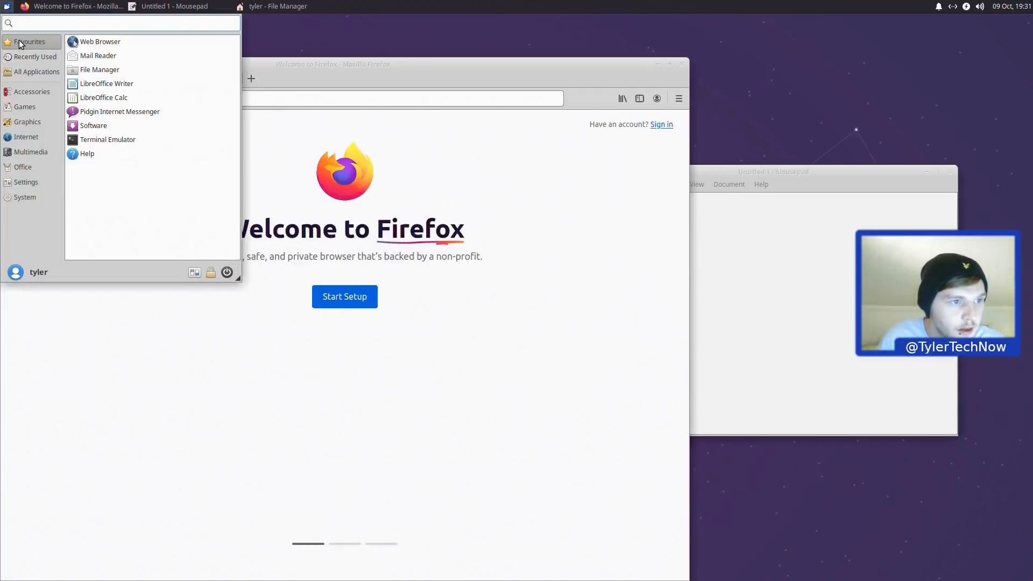
click(25, 123)
click(40, 140)
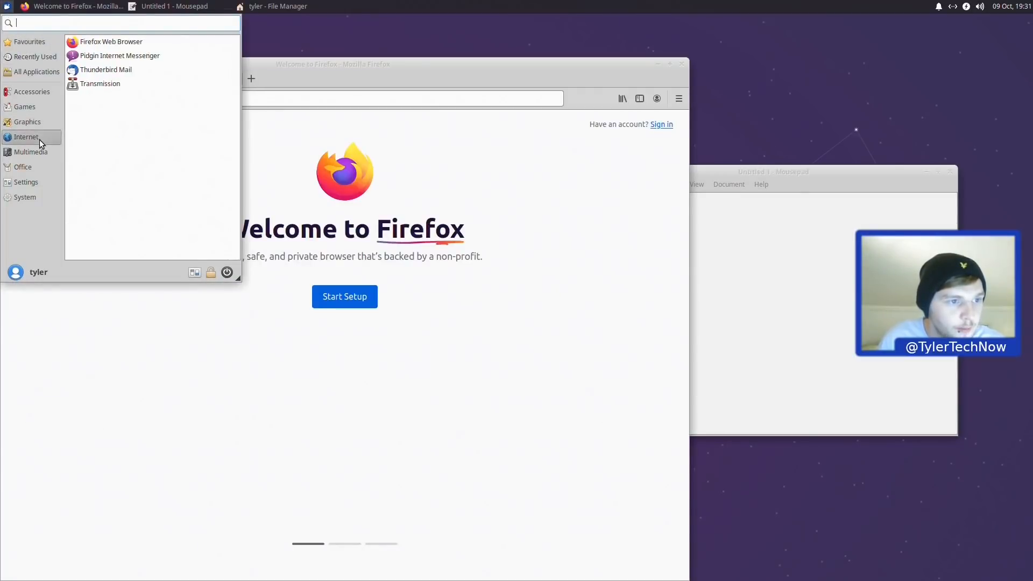
click(120, 56)
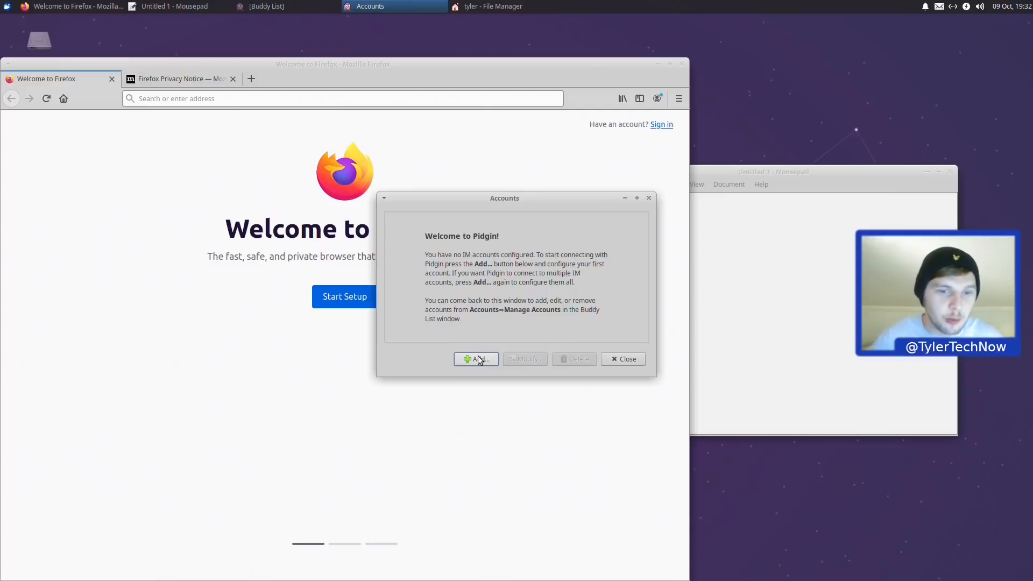
Step: View the protocols offered for a new Pidgin account, cancel without adding one, and close the Accounts window
click(476, 359)
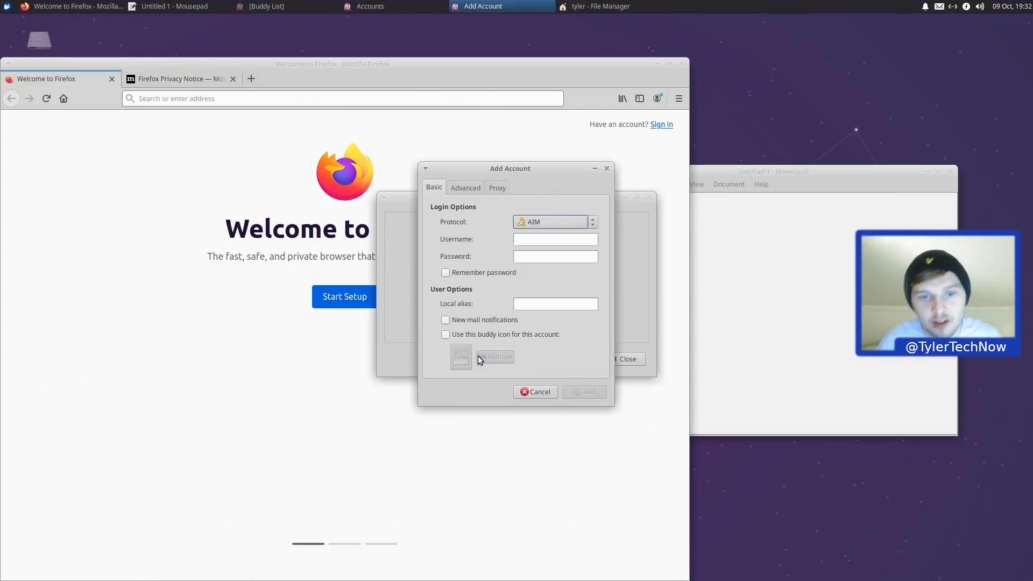
click(565, 223)
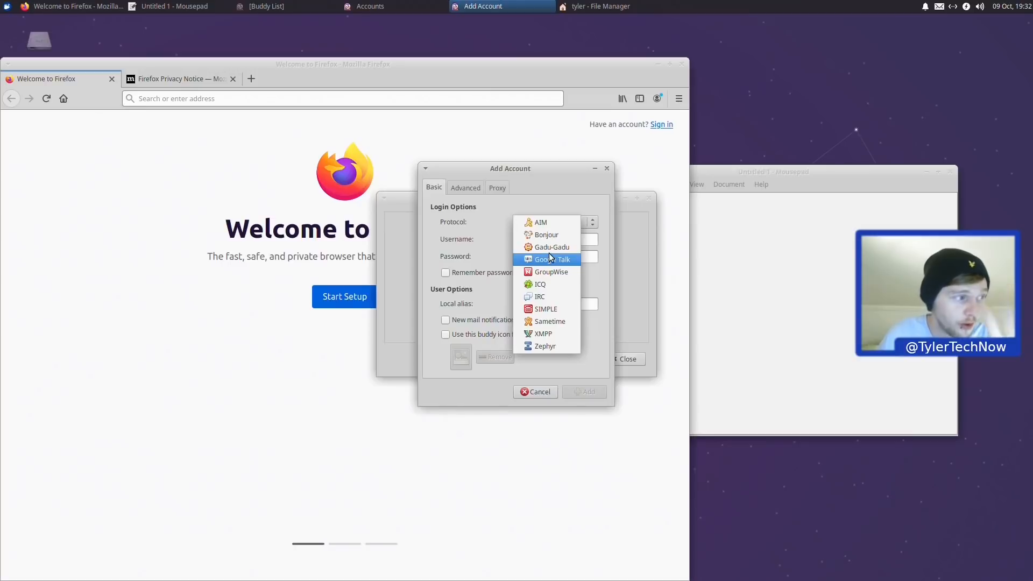
click(481, 267)
click(540, 395)
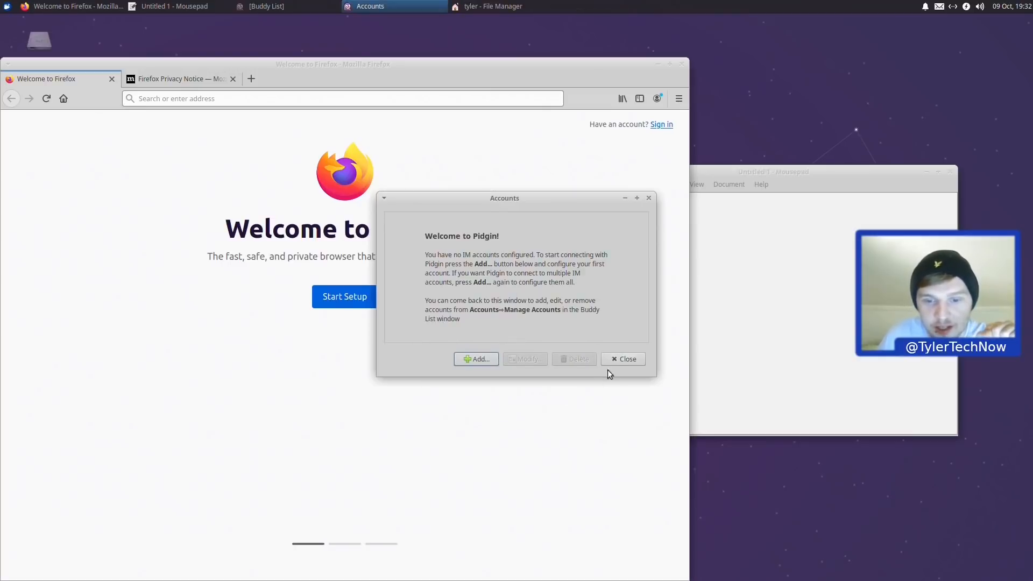
click(611, 359)
Step: Launch Parole Media Player from the Multimedia category of the Whisker Menu
click(4, 5)
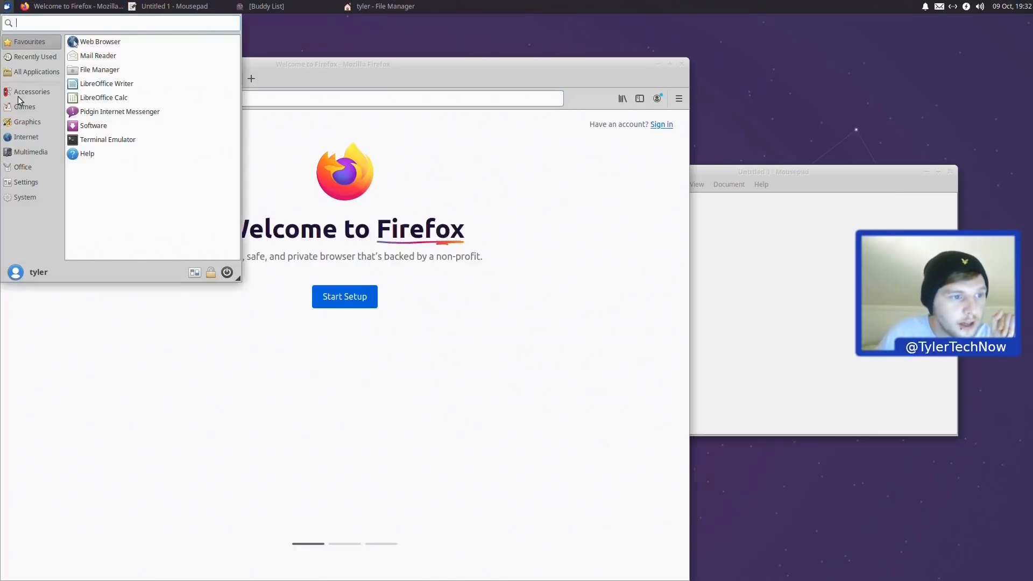
click(36, 138)
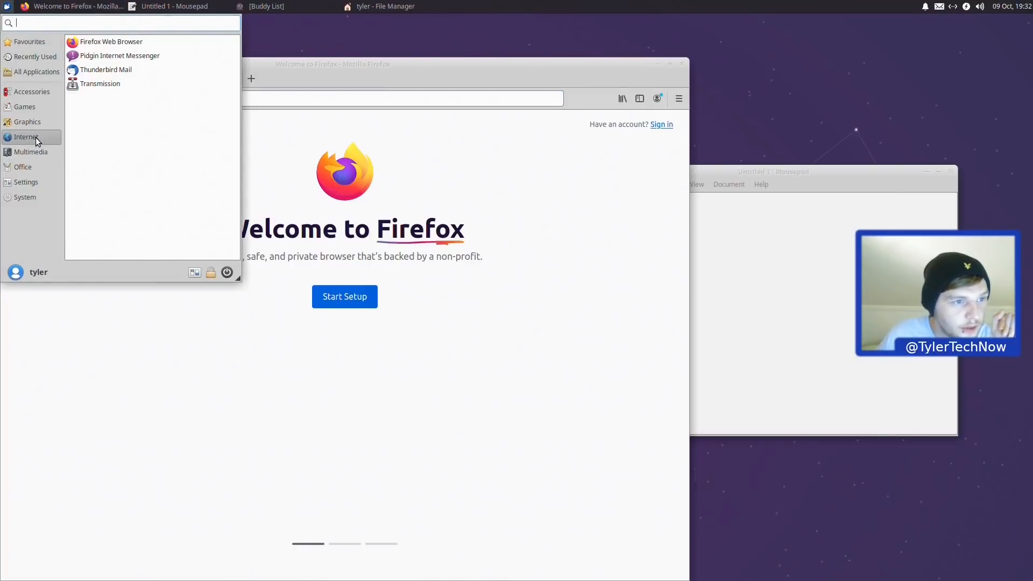
click(36, 147)
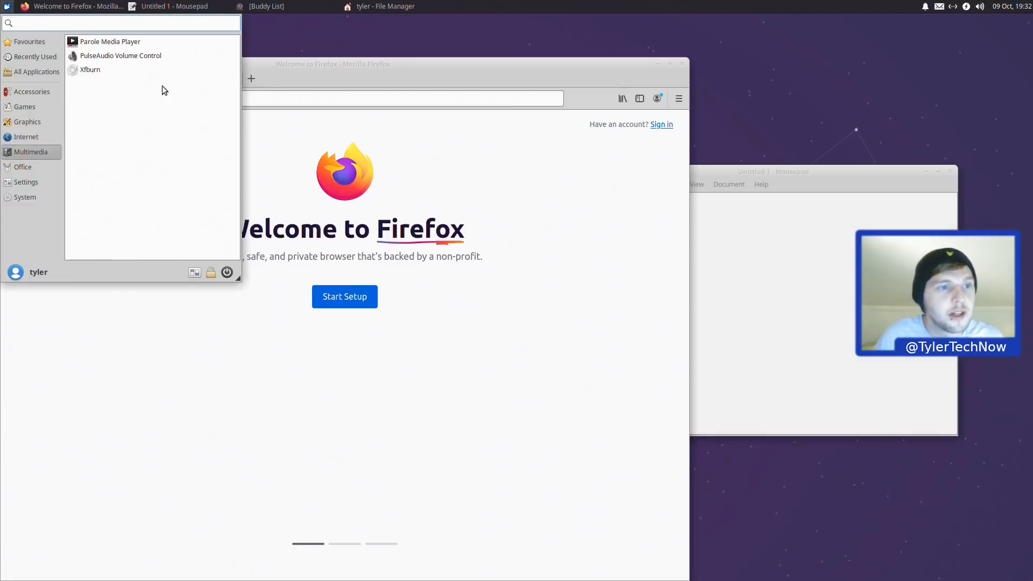
click(144, 42)
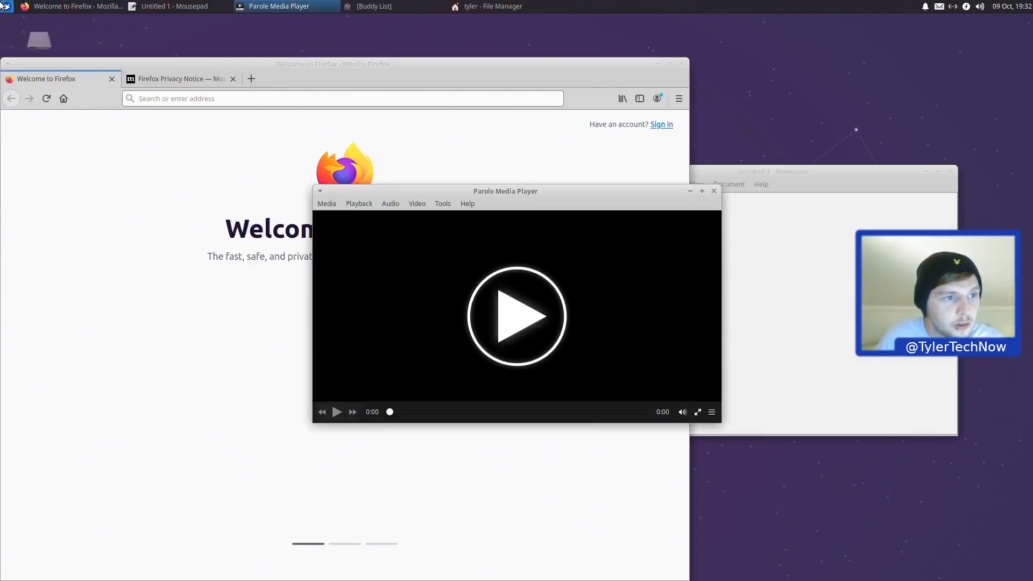
Step: Launch LibreOffice Writer from the Office category, turn off tips on startup, and dismiss the Tip of the Day
click(4, 6)
click(34, 151)
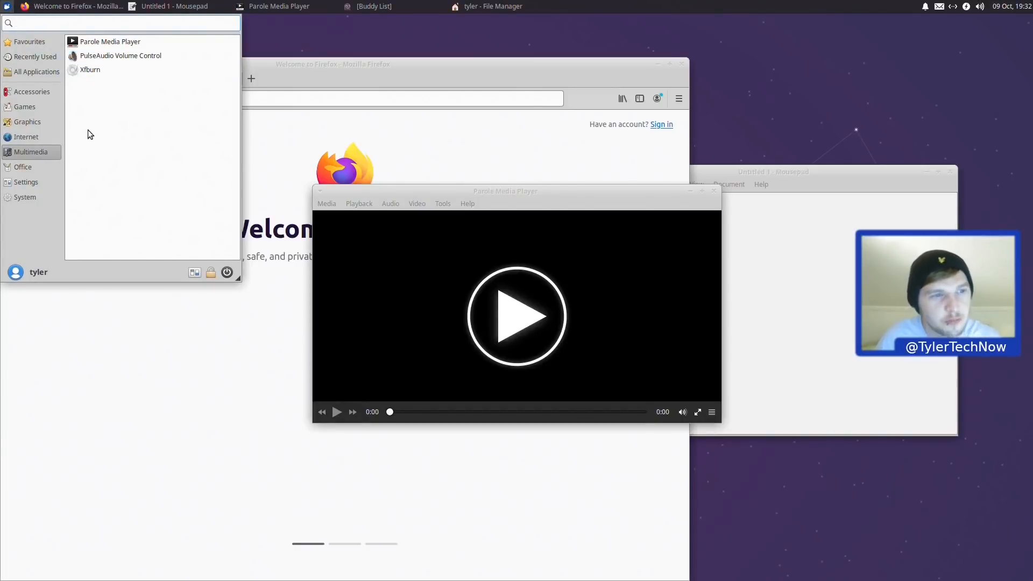
click(43, 169)
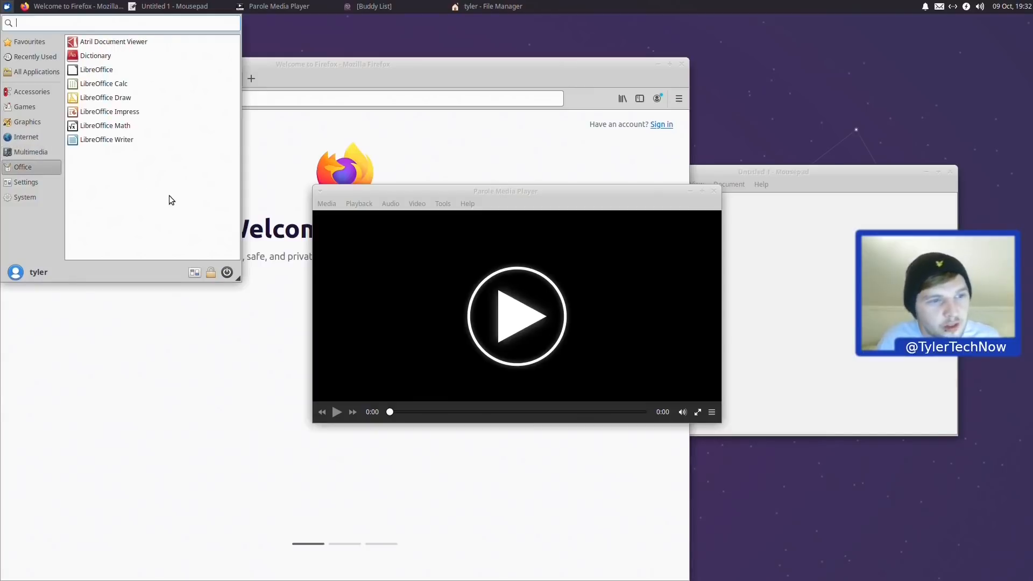
click(132, 140)
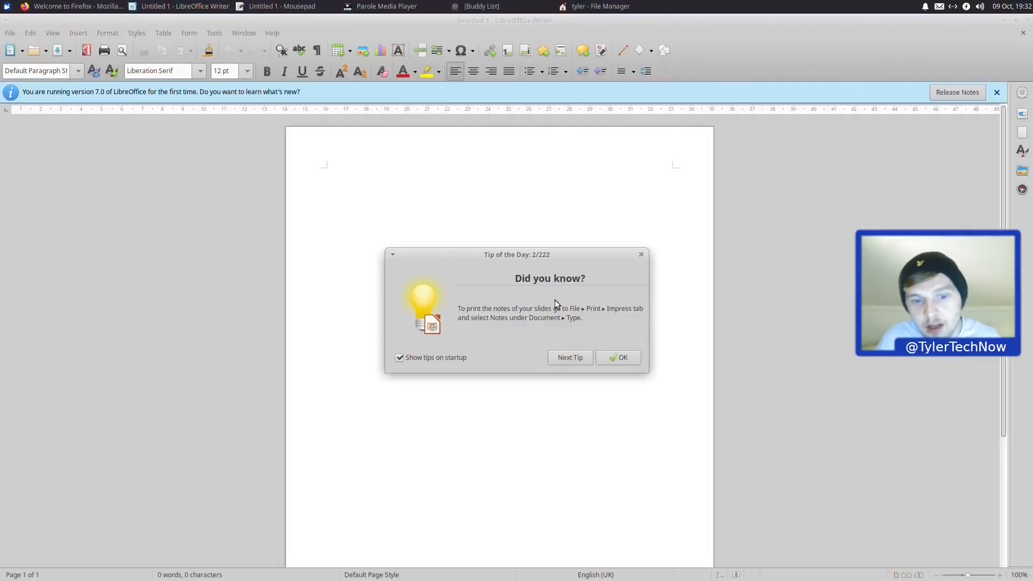
click(441, 360)
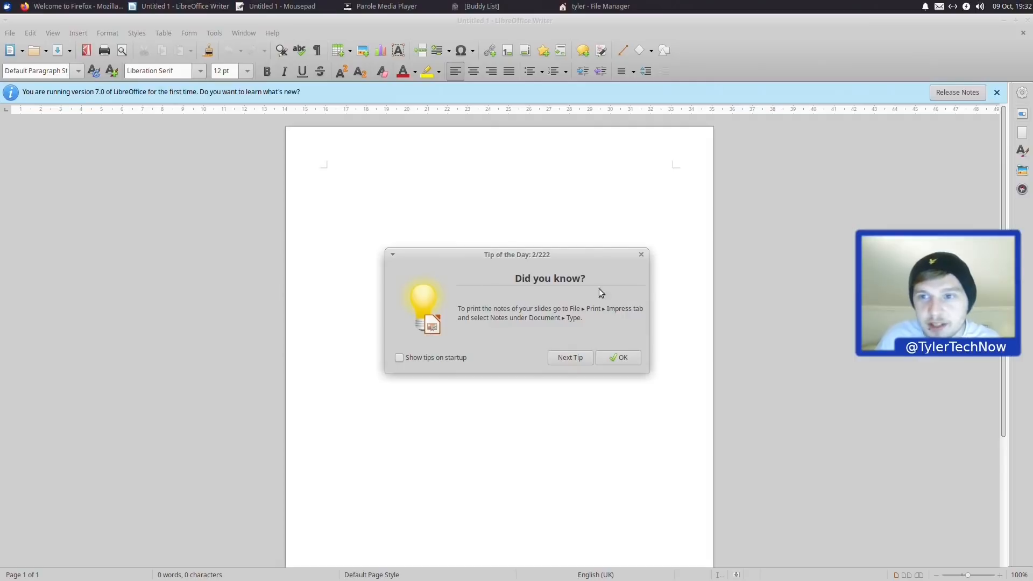
click(619, 358)
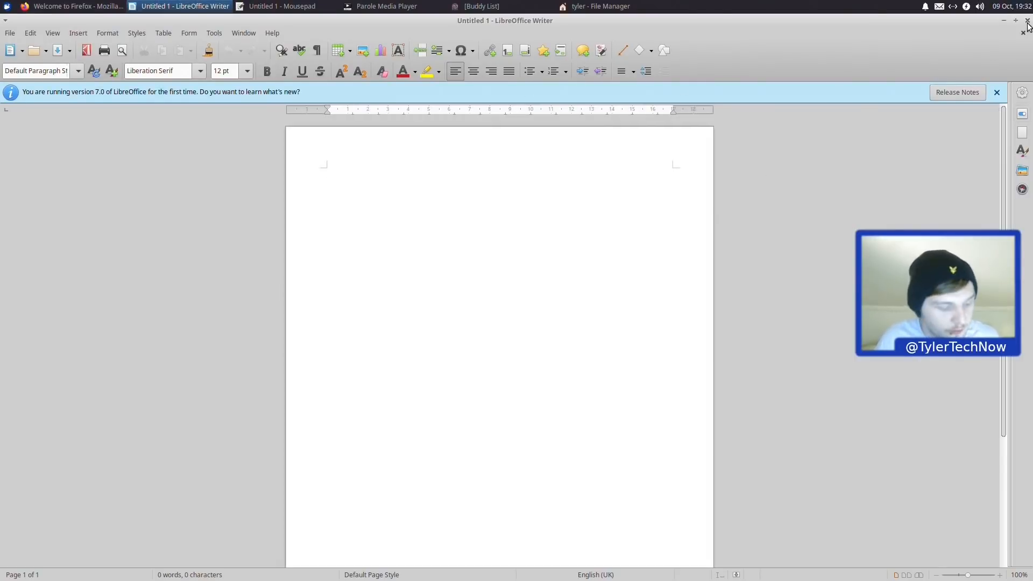
Step: Cycle through the open applications with the window switcher, bring up Pidgin's Buddy List, and minimise it
key(alt+Tab)
key(alt+Tab)
key(alt+Tab)
key(alt+Tab)
key(alt+Tab)
key(alt+Tab)
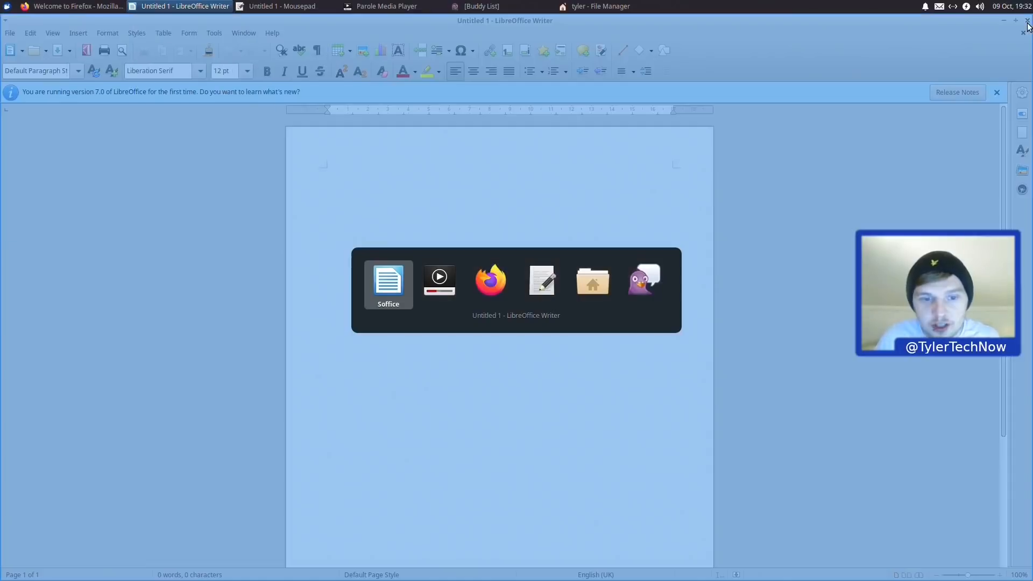
key(alt+Tab)
key(alt+Tab)
key(alt+Tab)
key(alt+Tab)
key(alt+Tab)
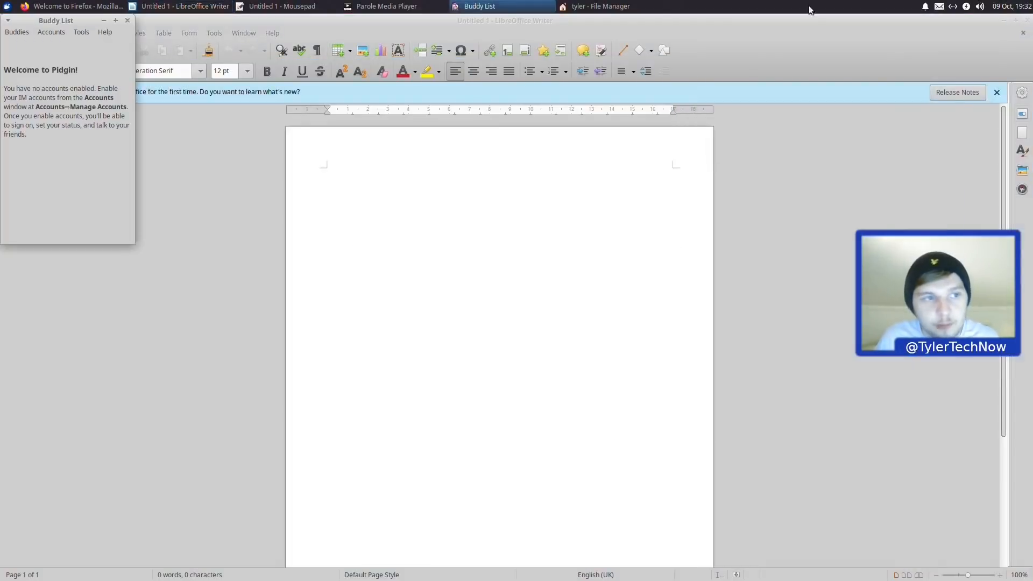
click(103, 21)
Step: Browse the Office and Settings categories of the Whisker Menu and open the Workspaces settings
click(7, 6)
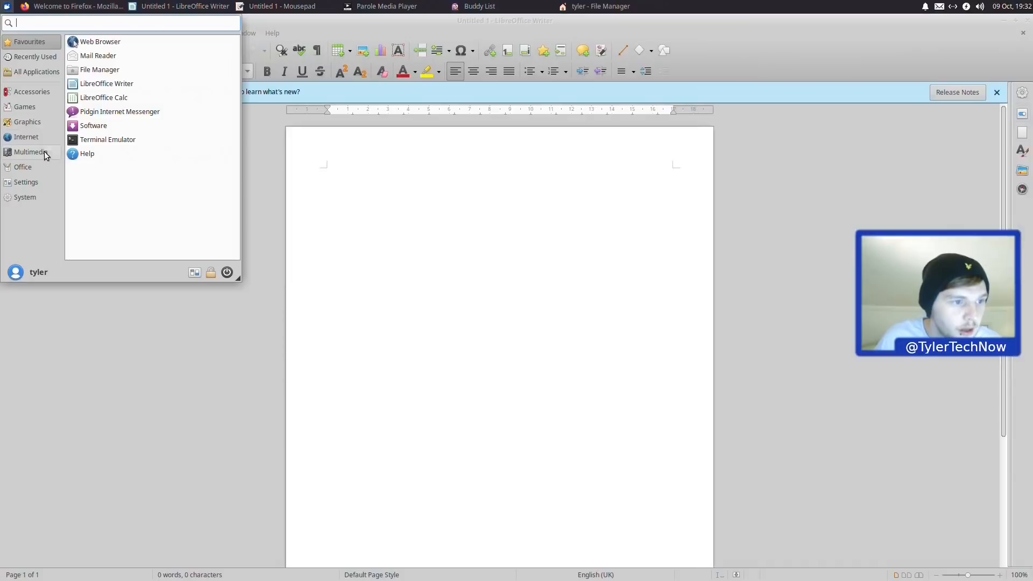
click(38, 166)
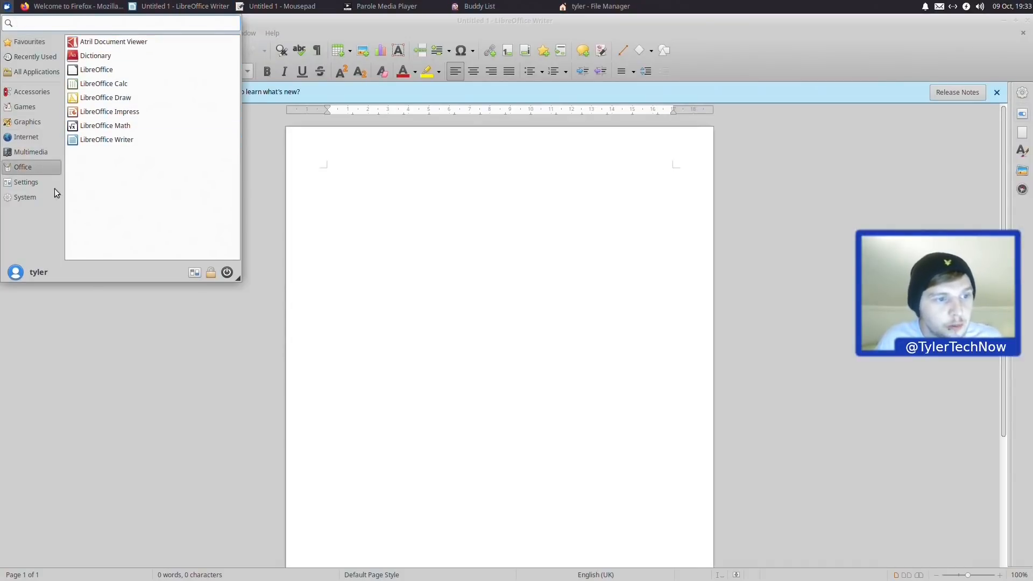
click(40, 189)
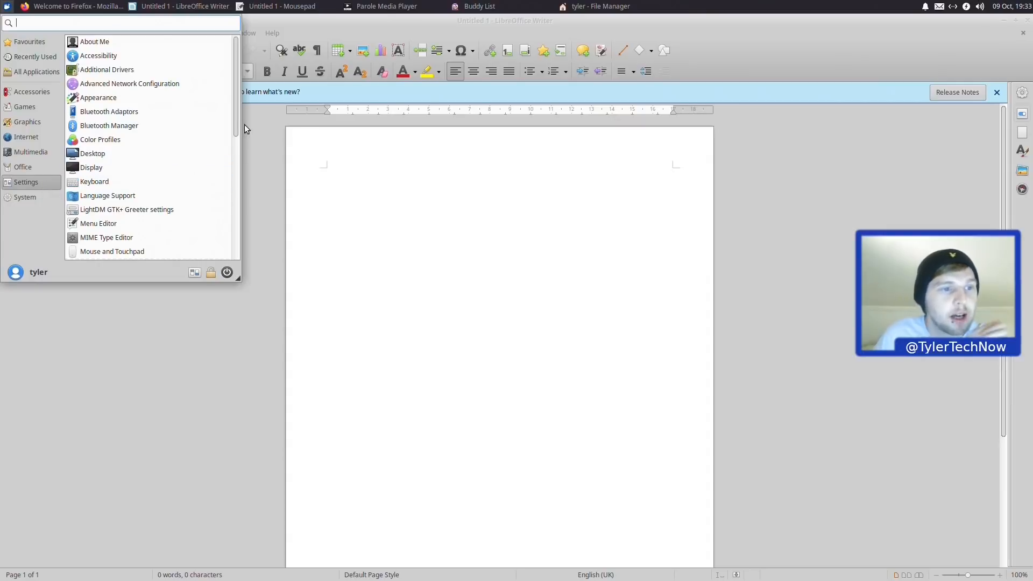
drag(236, 111, 231, 239)
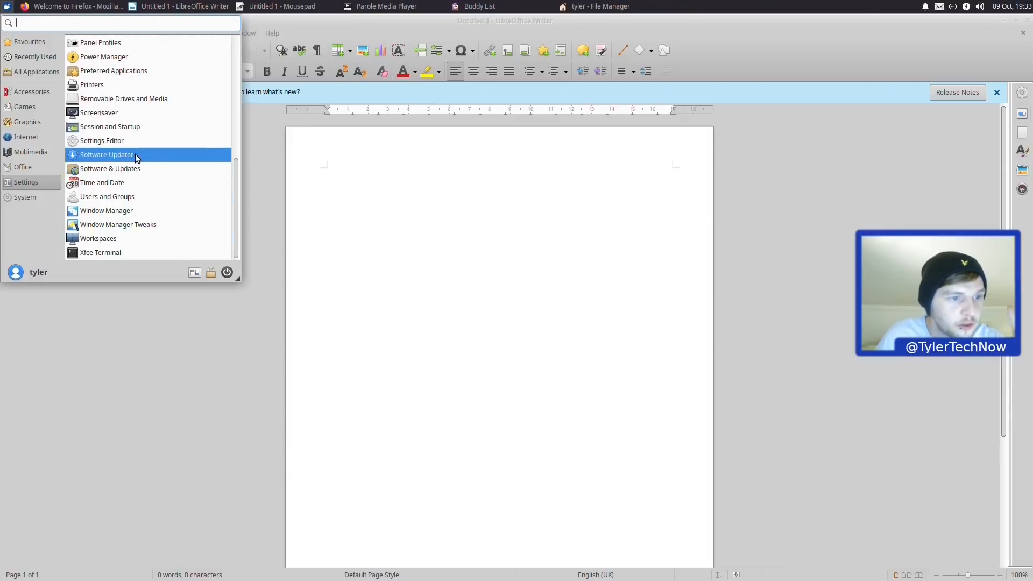
click(137, 240)
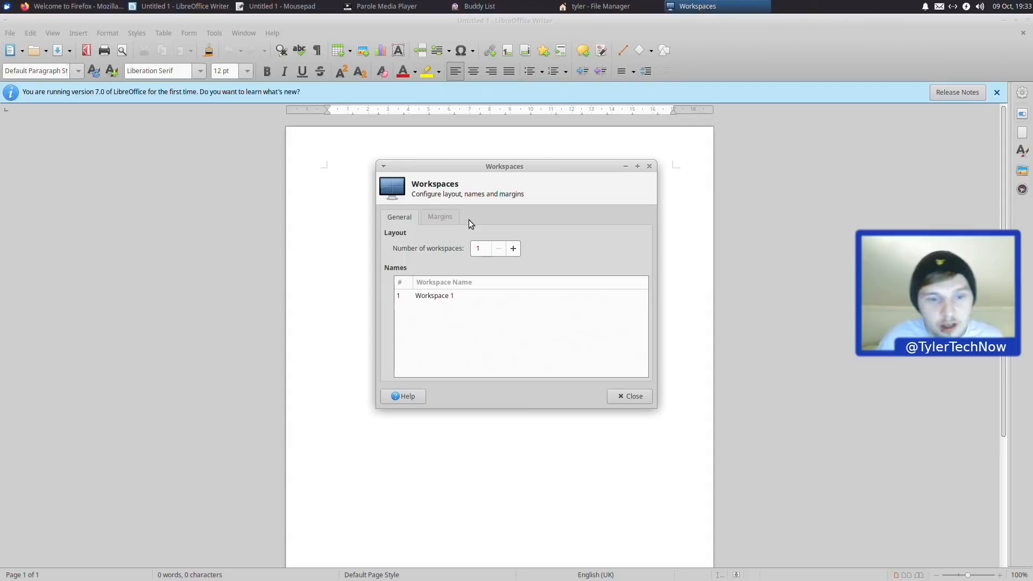
Step: Set the number of workspaces to 4
click(514, 248)
click(513, 249)
click(514, 248)
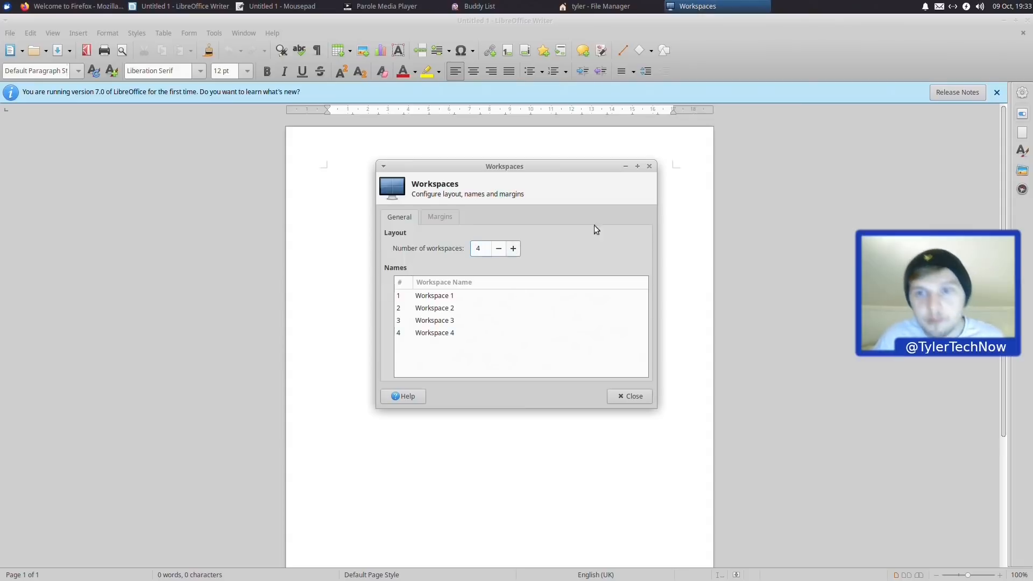
Step: Find the Workspace Switcher plug-in by searching "work" in the panel's new items and add it to the panel
right_click(813, 14)
mouse_move(840, 60)
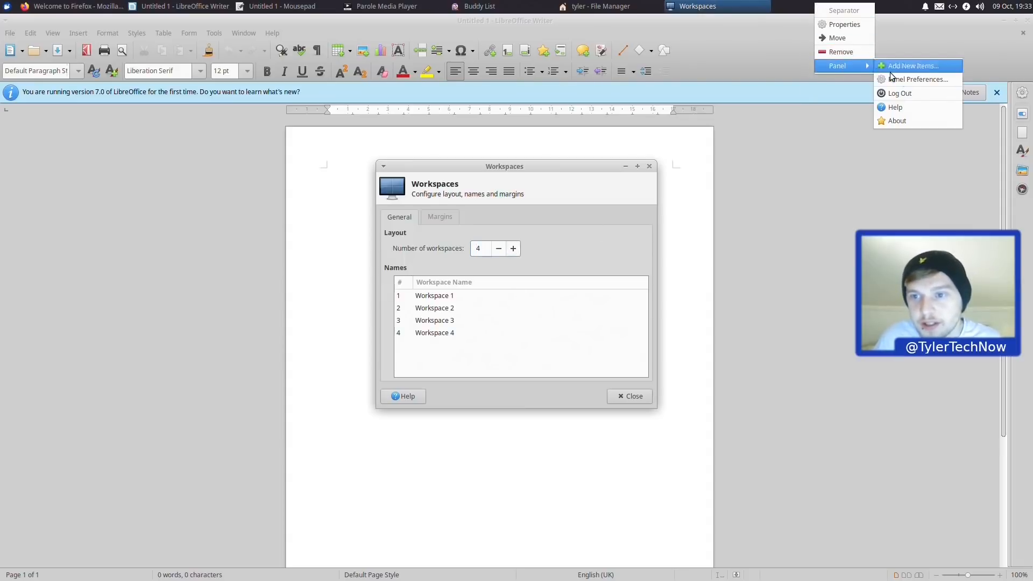
click(910, 84)
click(542, 221)
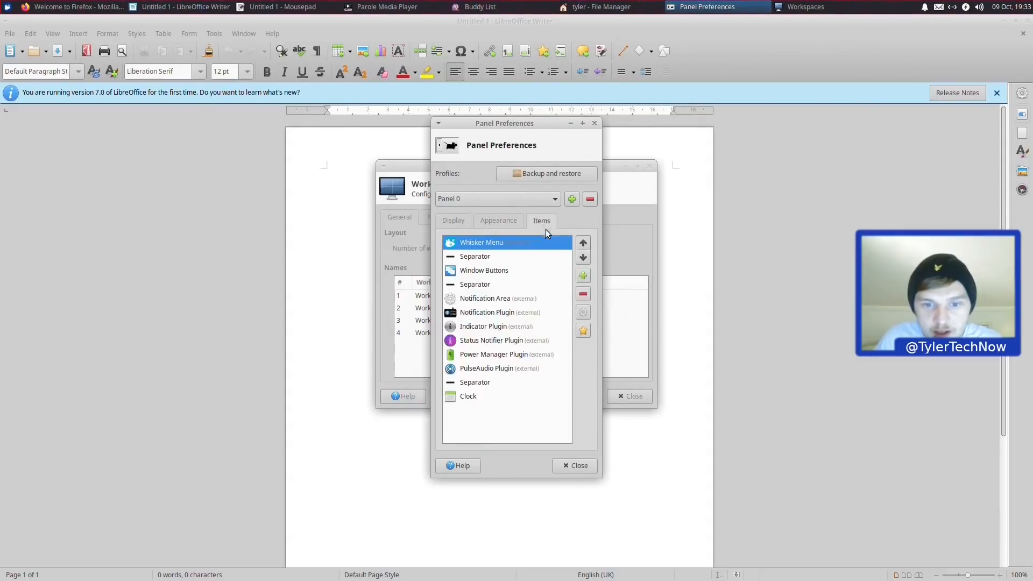
click(584, 276)
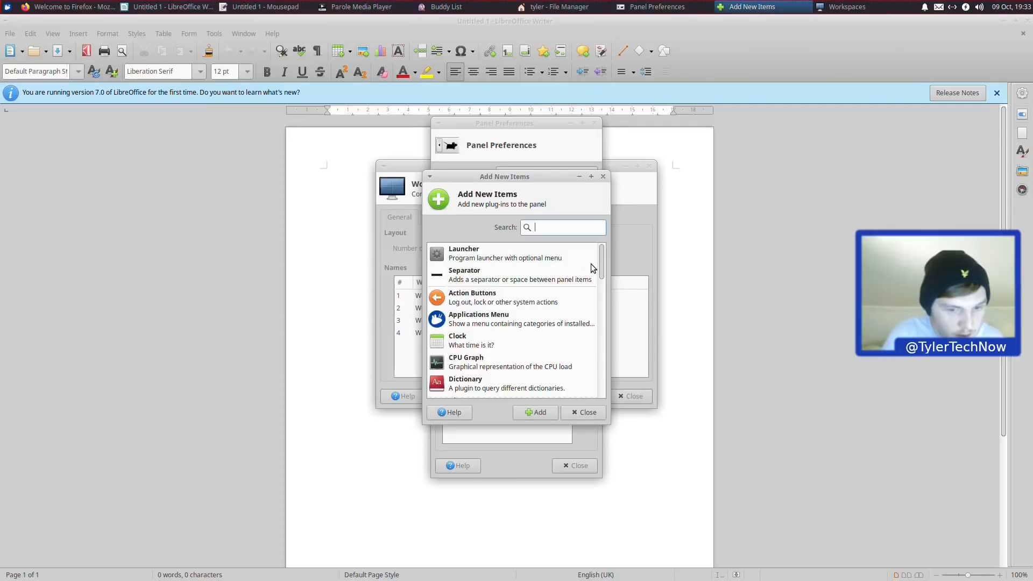
text(work)
click(532, 278)
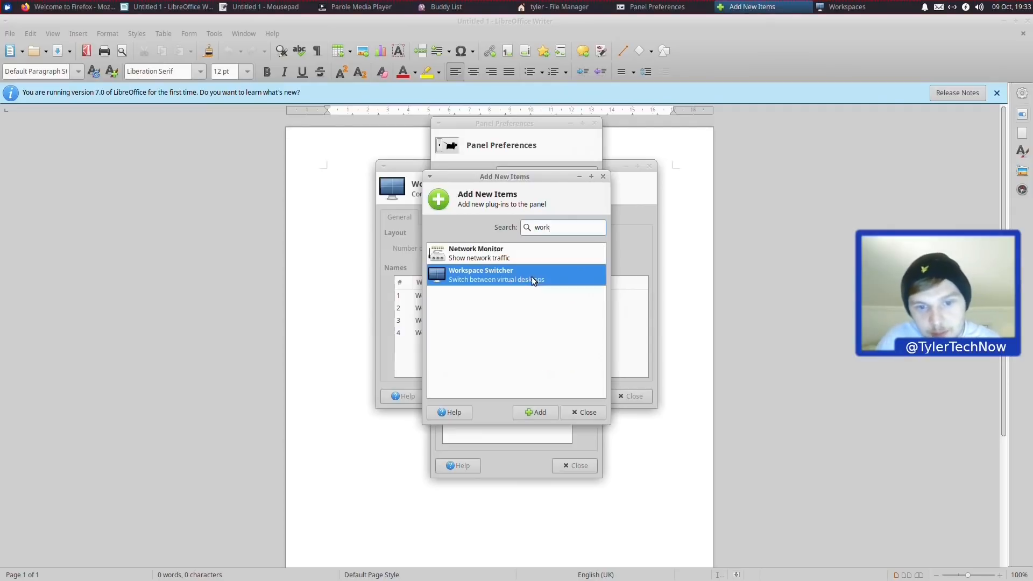
click(536, 412)
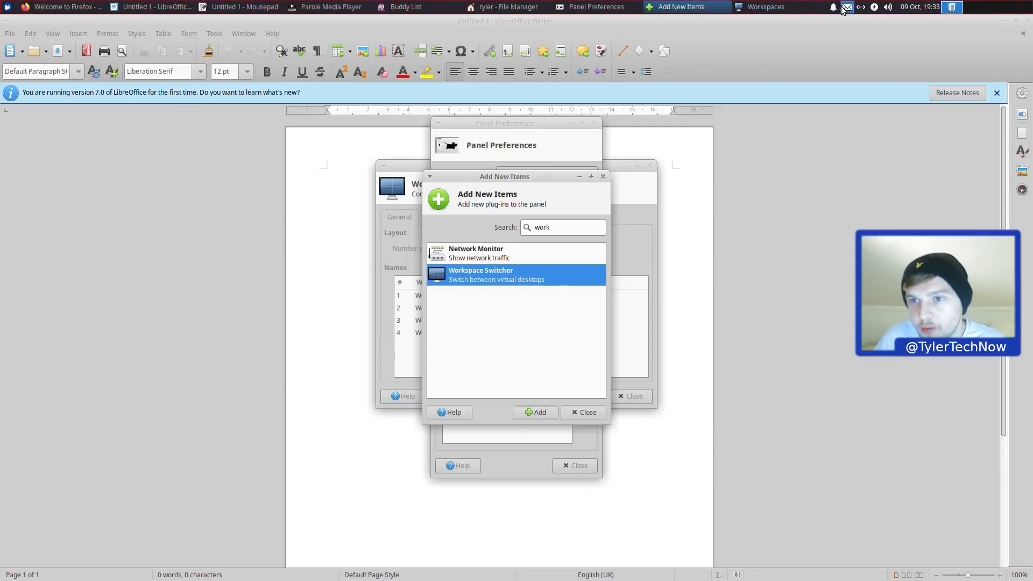
Step: Close the File Manager and Buddy List windows from their panel window buttons
right_click(496, 3)
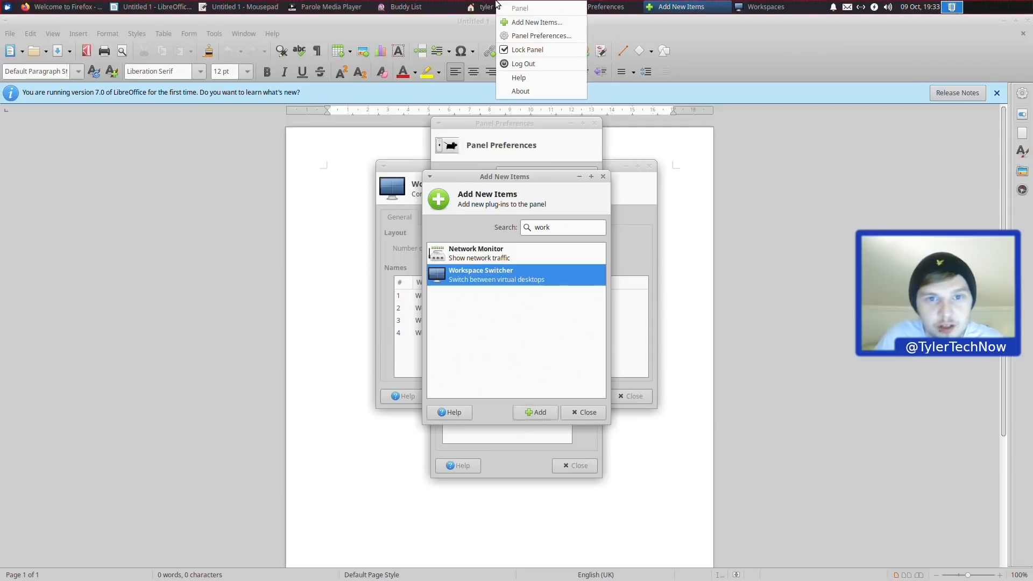
click(464, 6)
right_click(485, 6)
click(509, 142)
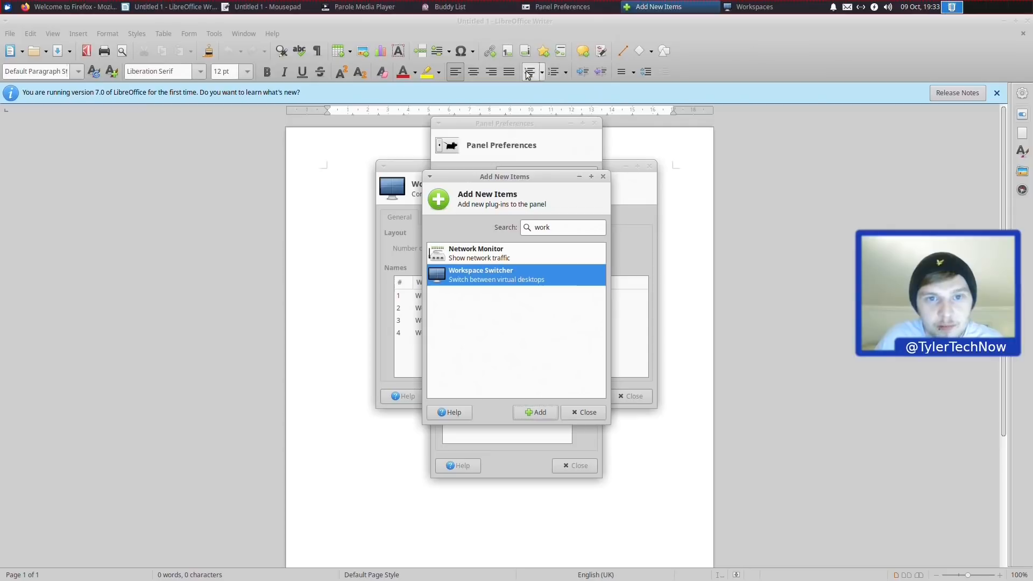
right_click(473, 8)
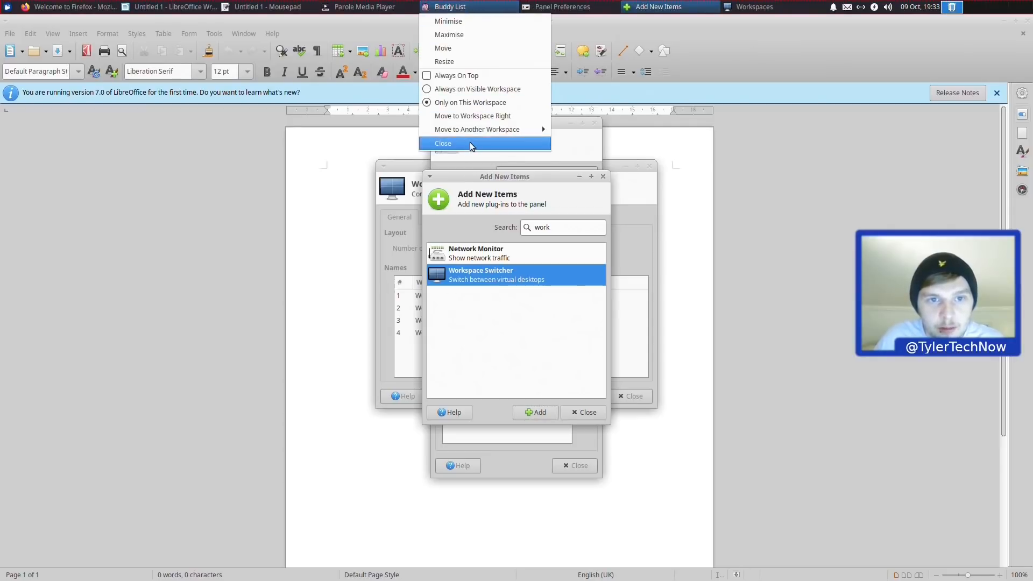
click(472, 146)
Step: Close the Add New Items dialog and move Workspace Switcher up the panel's item list to directly below Notification Area
click(546, 414)
click(592, 414)
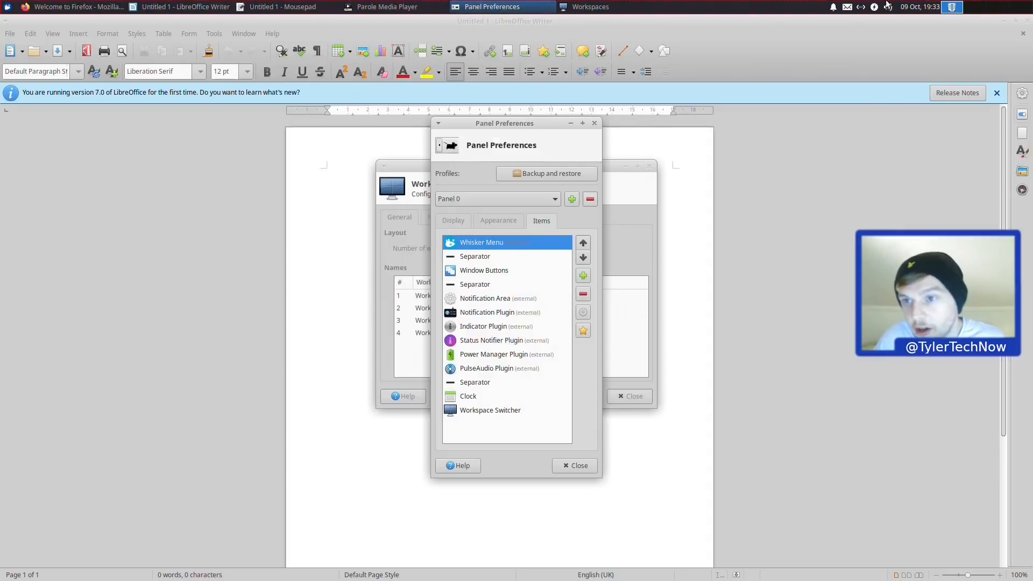
click(473, 413)
click(582, 243)
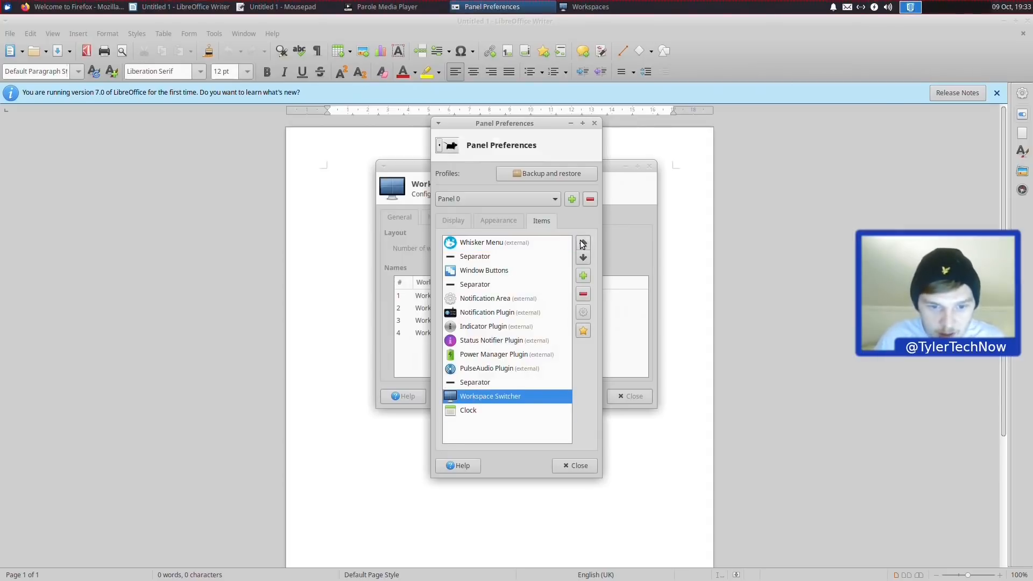
click(582, 244)
click(583, 243)
click(583, 243)
click(583, 244)
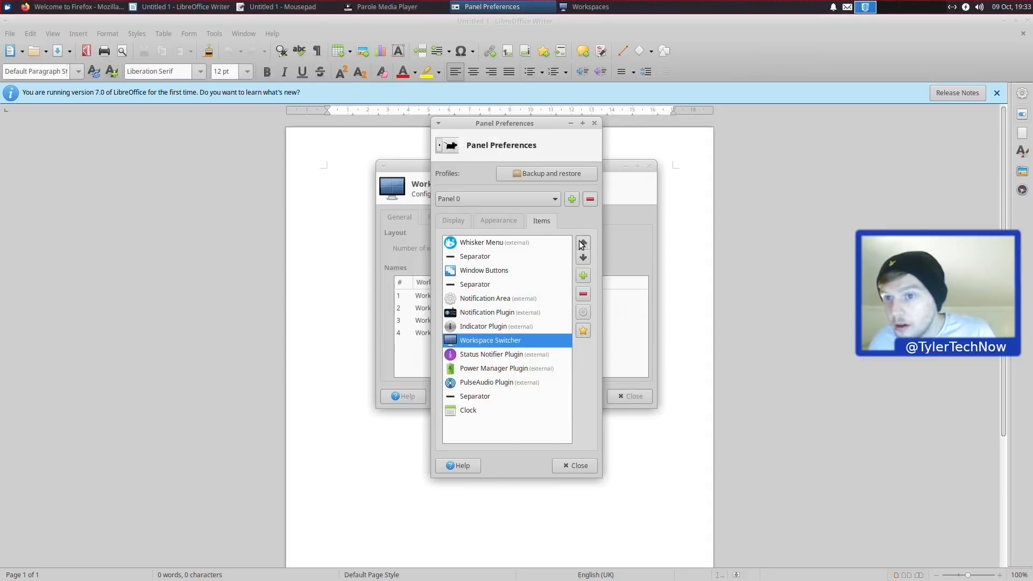
click(583, 243)
click(583, 244)
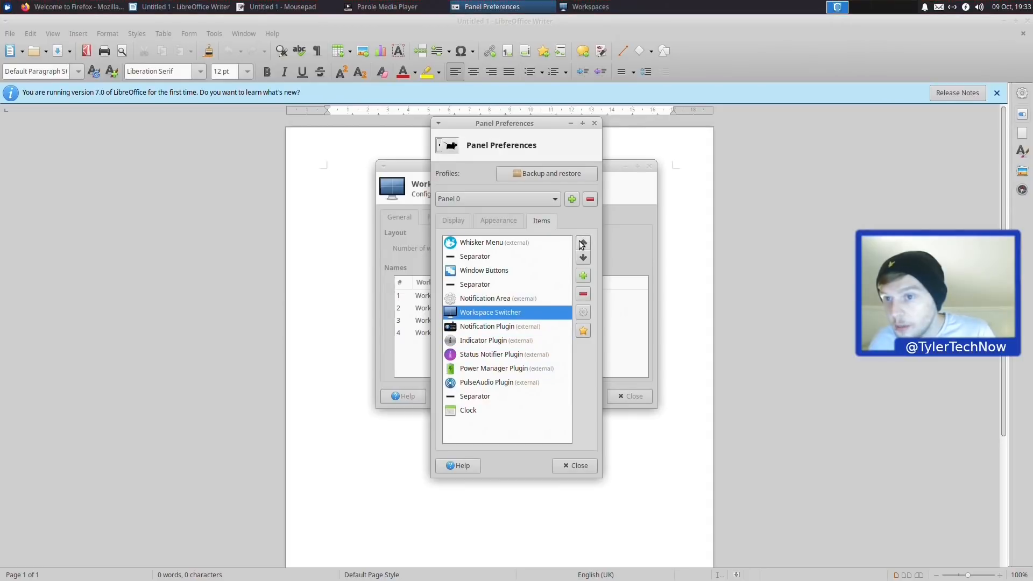
Step: Open the Workspace Switcher properties and review the General and Margins options in its linked workspace settings
click(582, 312)
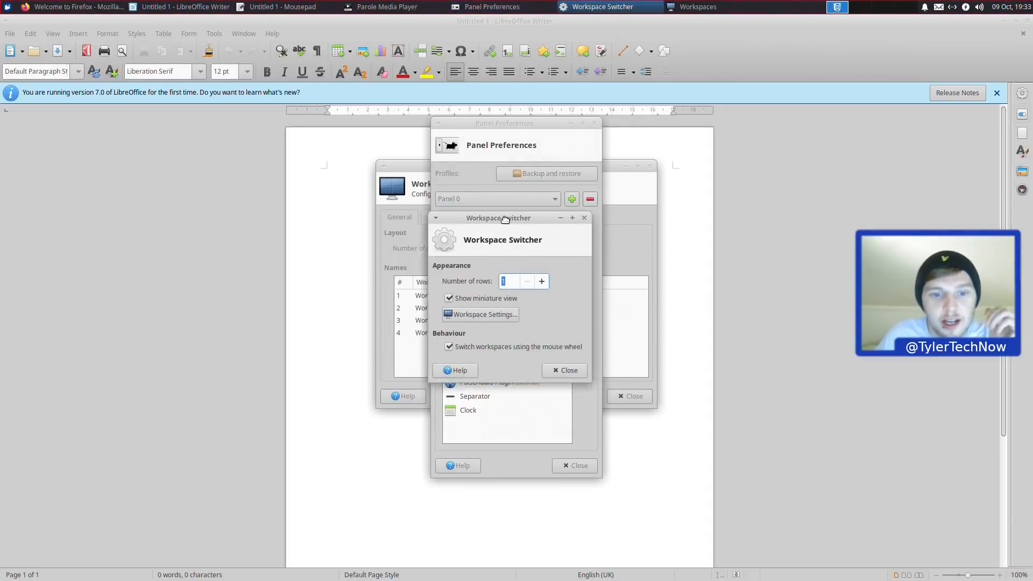
drag(521, 220, 299, 141)
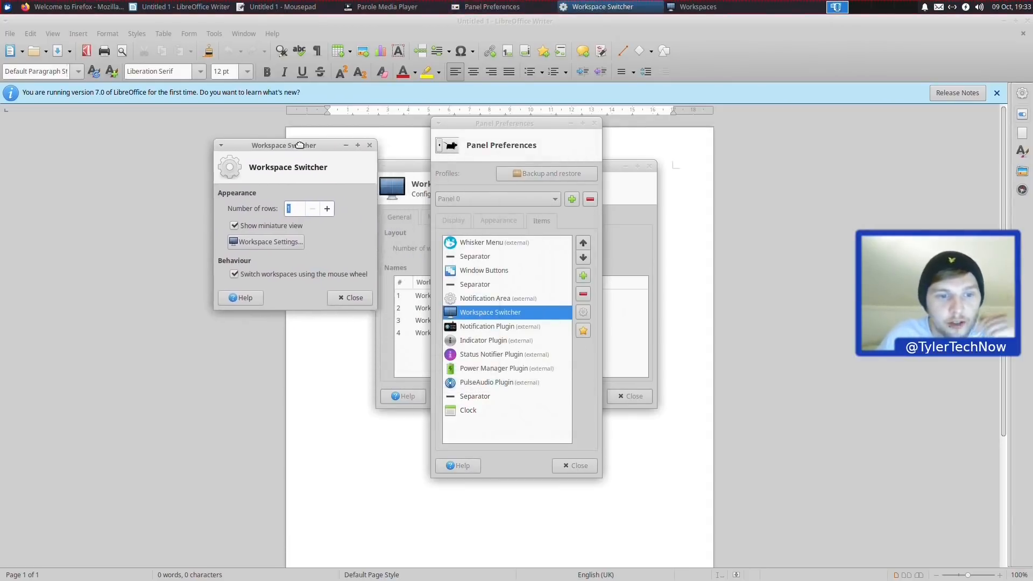
click(256, 240)
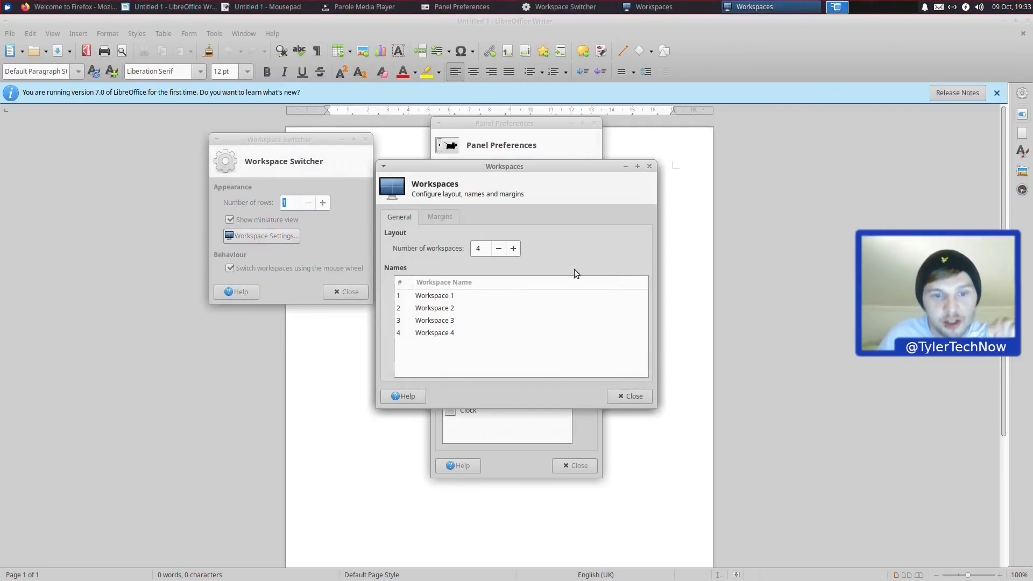
click(448, 217)
click(399, 217)
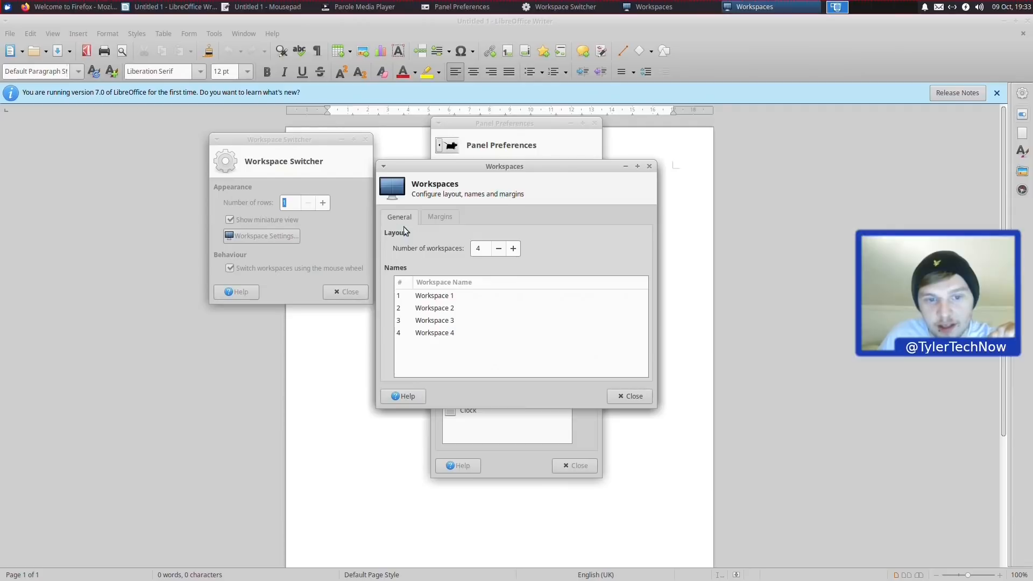
click(425, 220)
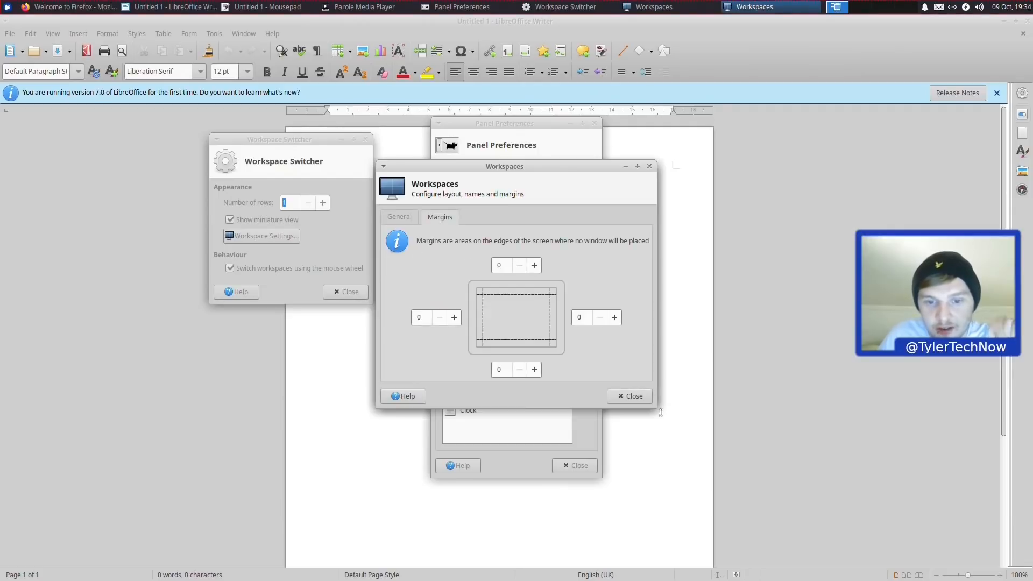
click(625, 396)
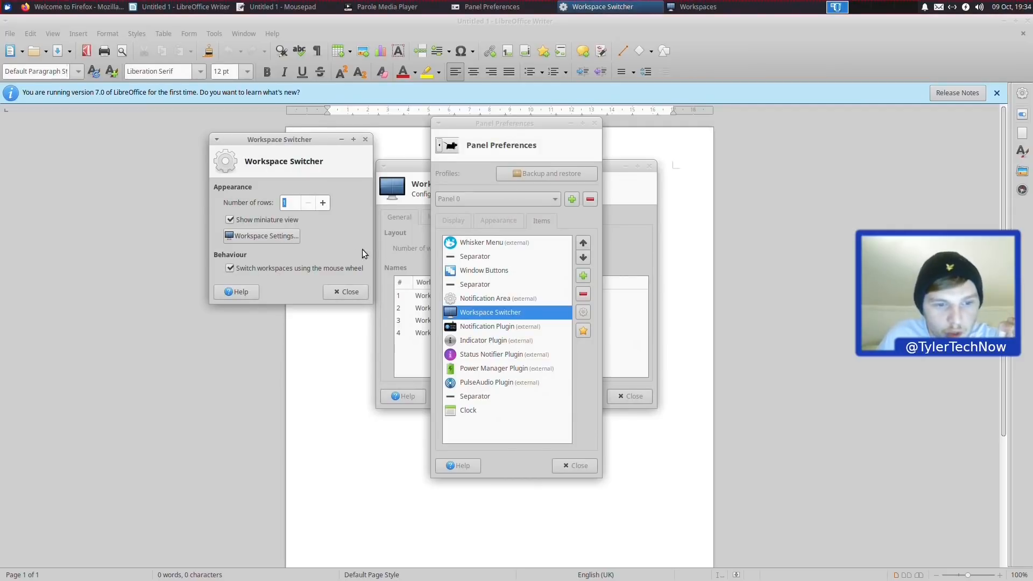
Step: Try switching workspaces through the panel's workspace switcher and close the Workspace Switcher properties
click(868, 7)
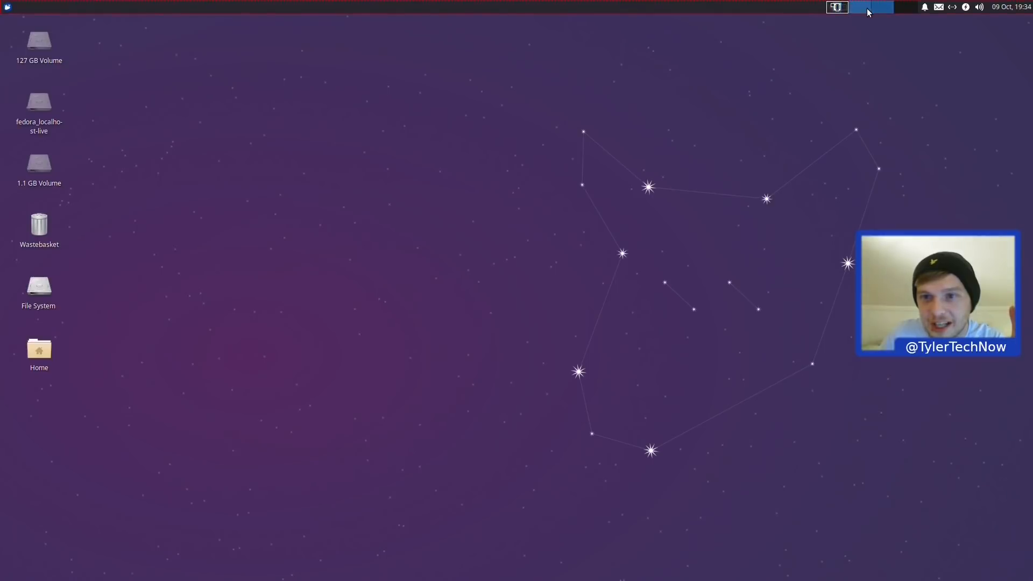
scroll(846, 10, down, 11)
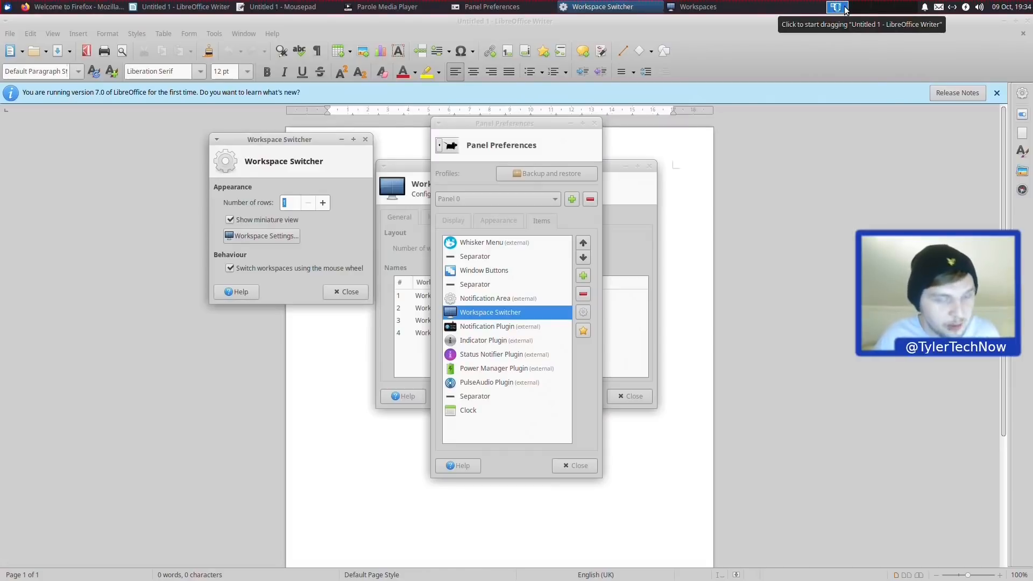
scroll(846, 11, down, 8)
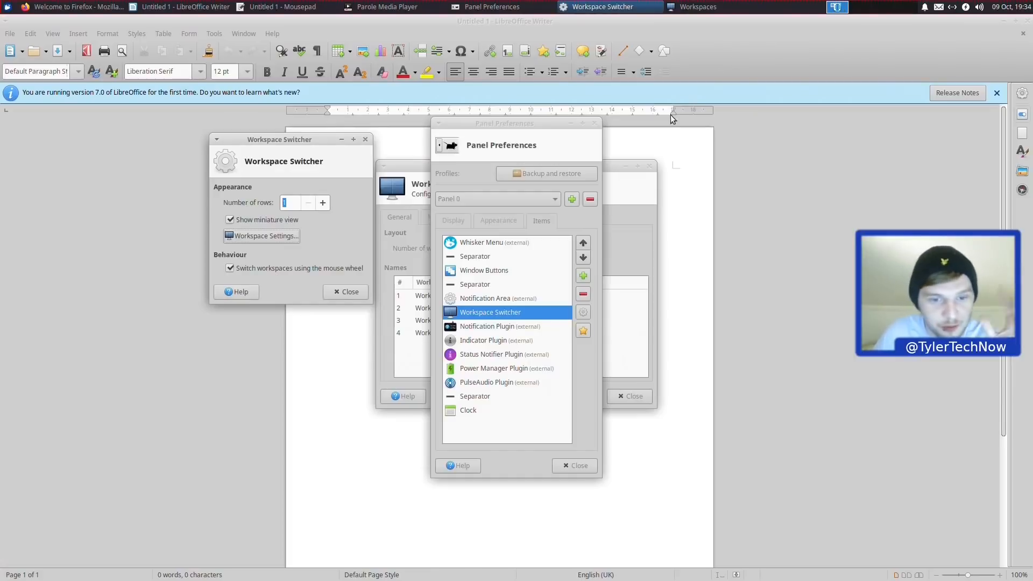
click(347, 291)
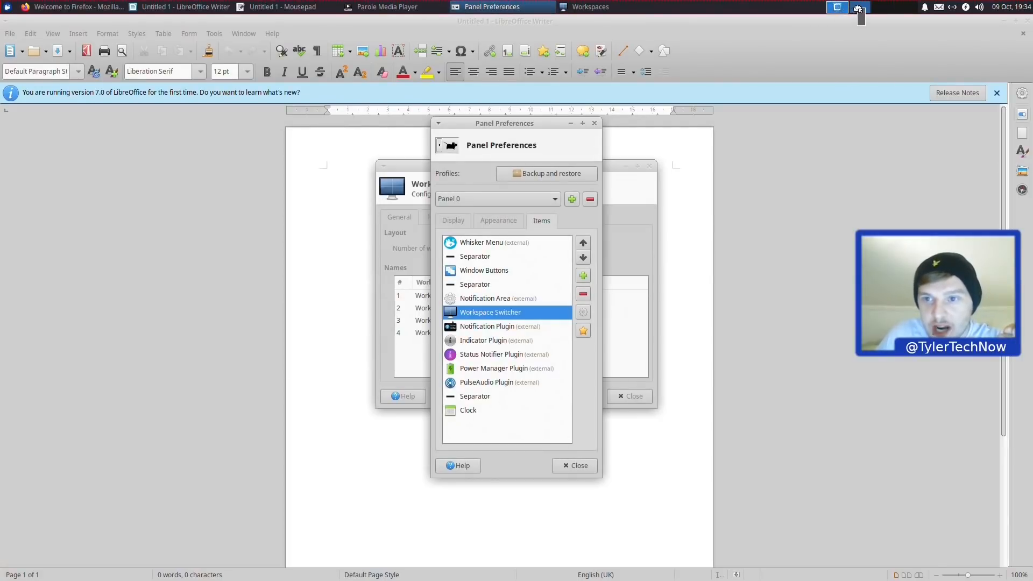
Step: Move the Panel Preferences window to the second workspace through the switcher and alternate between the first two workspaces
drag(859, 9, 859, 8)
click(860, 7)
click(838, 7)
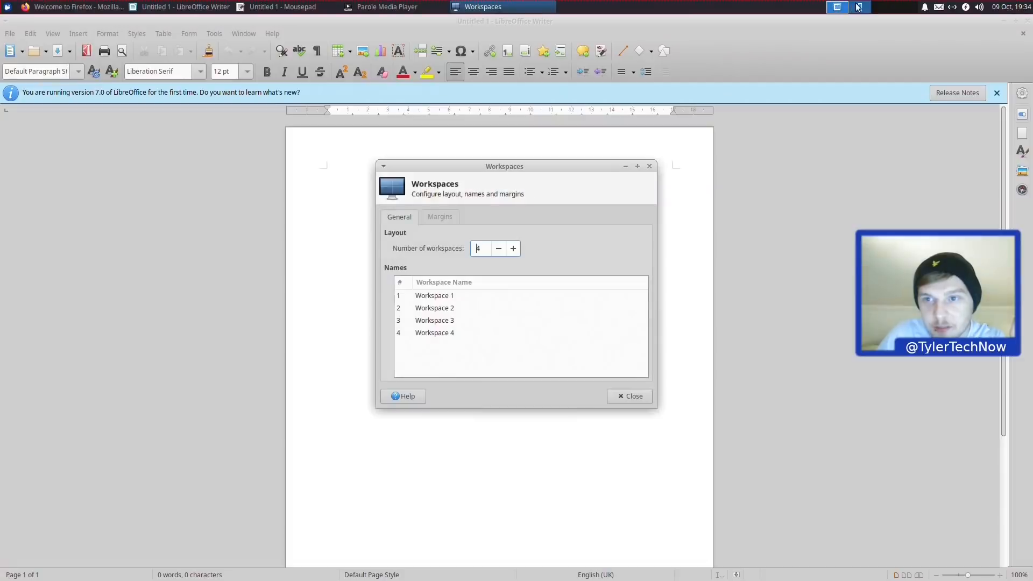
click(860, 7)
click(837, 7)
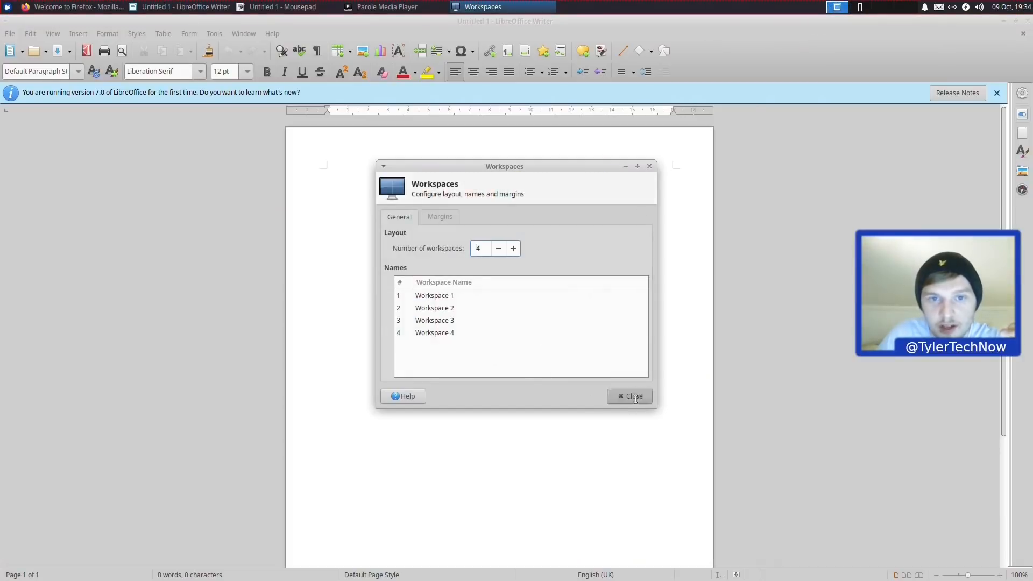
Step: Close the Workspaces settings on the first workspace and Panel Preferences on the second
click(634, 397)
click(859, 7)
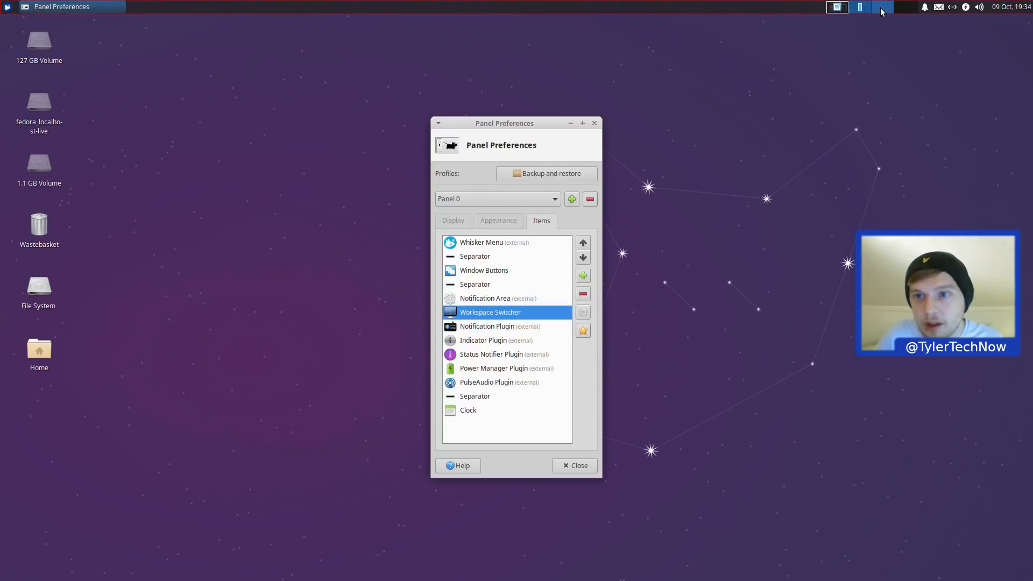
click(575, 466)
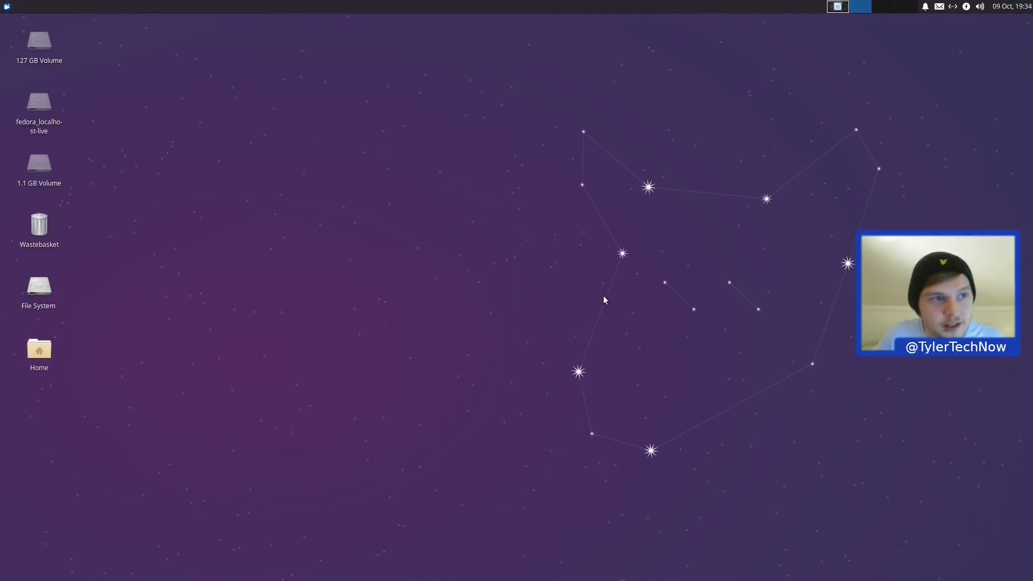
Step: Browse the System and Settings categories of the Whisker Menu
click(7, 6)
click(34, 202)
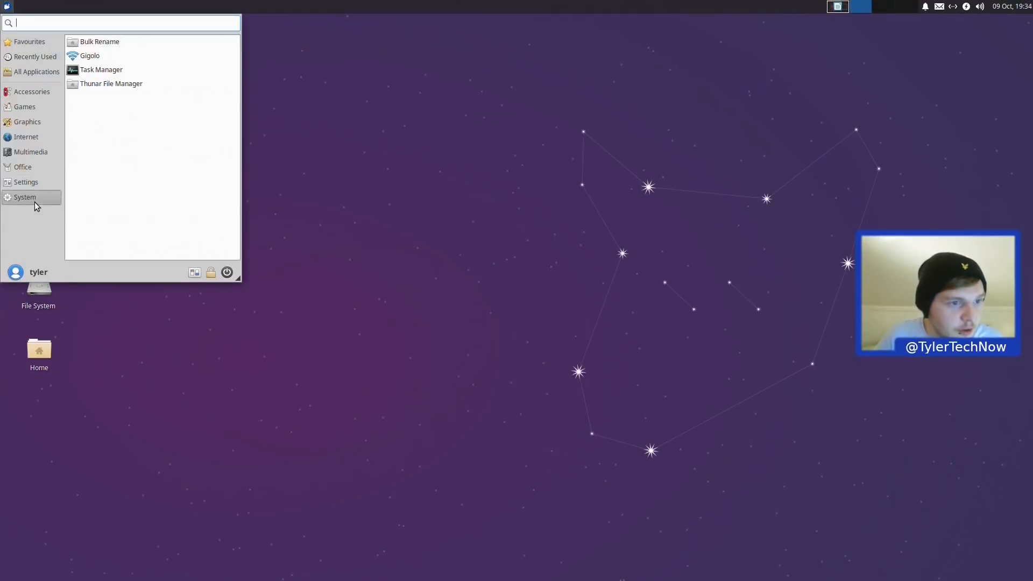
click(39, 186)
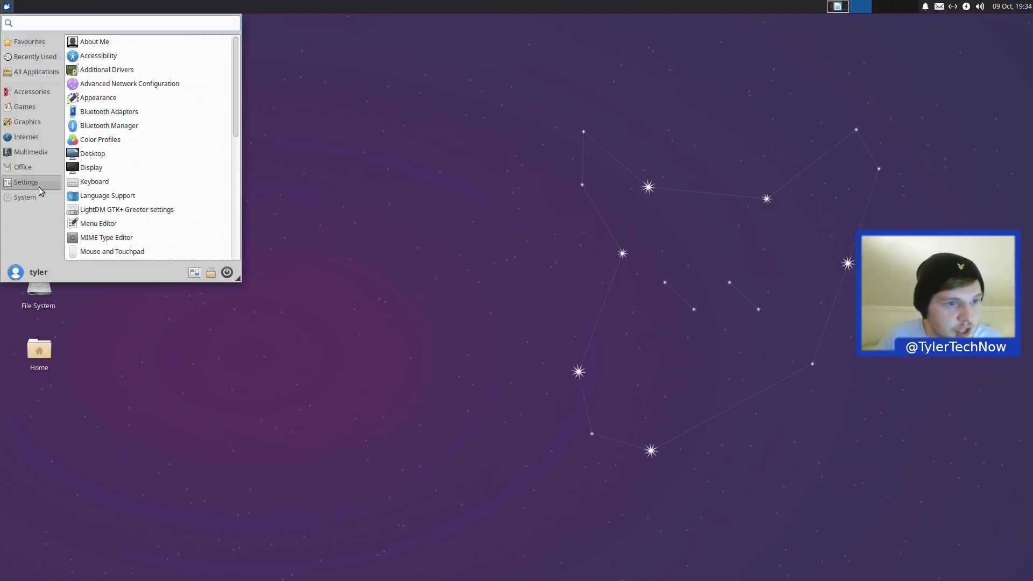
scroll(200, 153, down, 4)
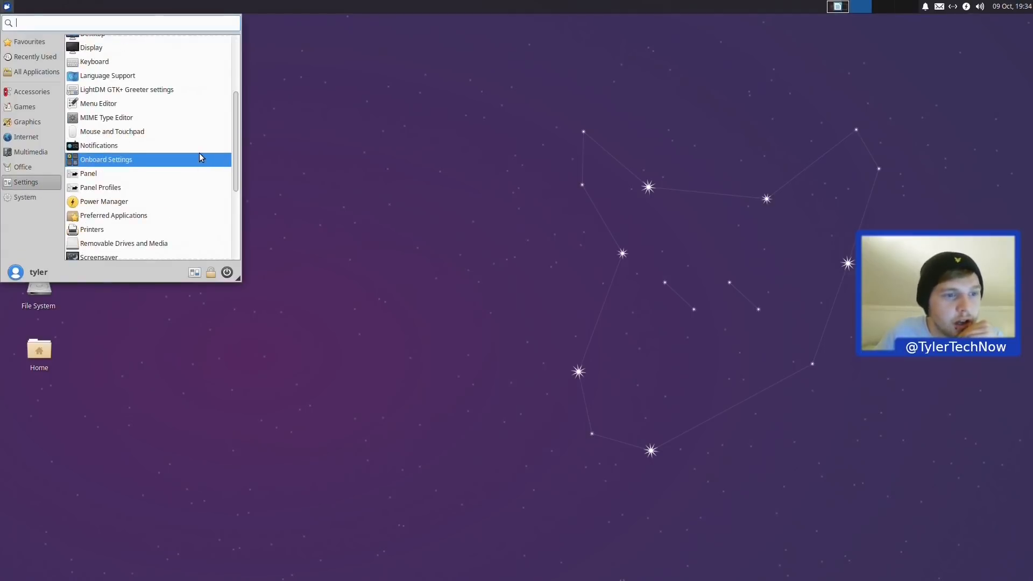
Step: Search the application menu for "soft", launch Software, dismiss its welcome dialog, and move the window towards the desktop's centre
text(soft)
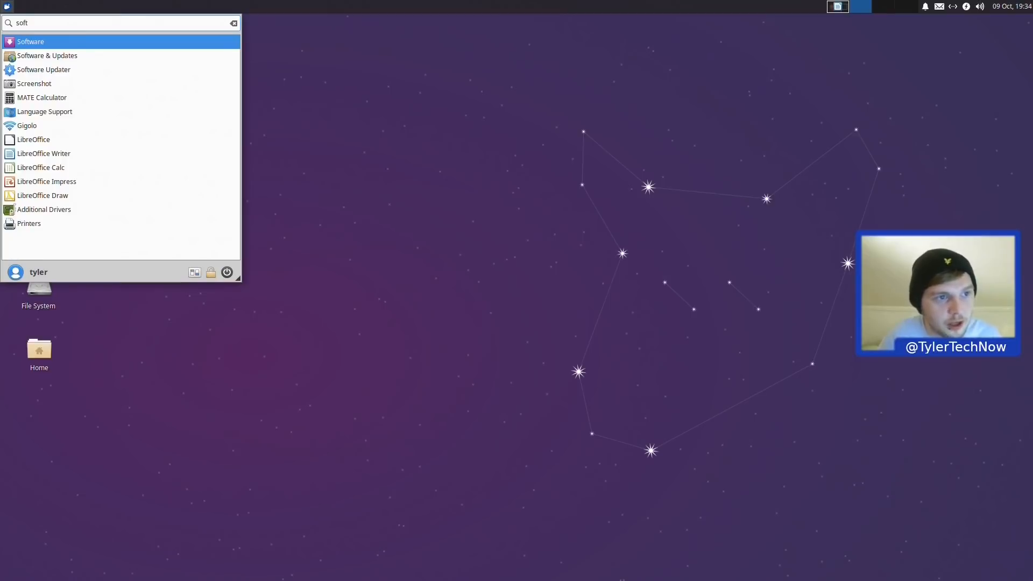
key(Return)
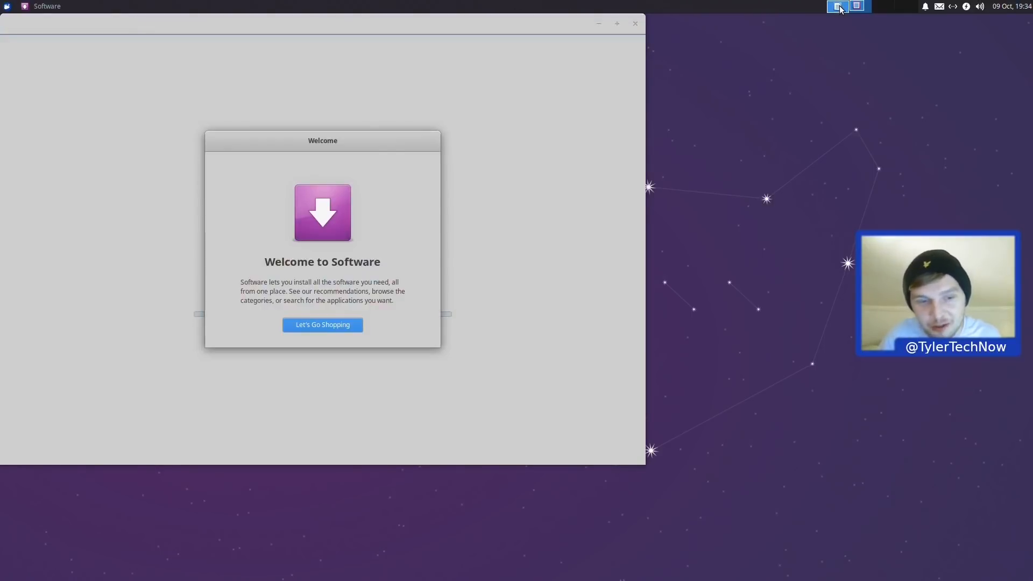
click(352, 325)
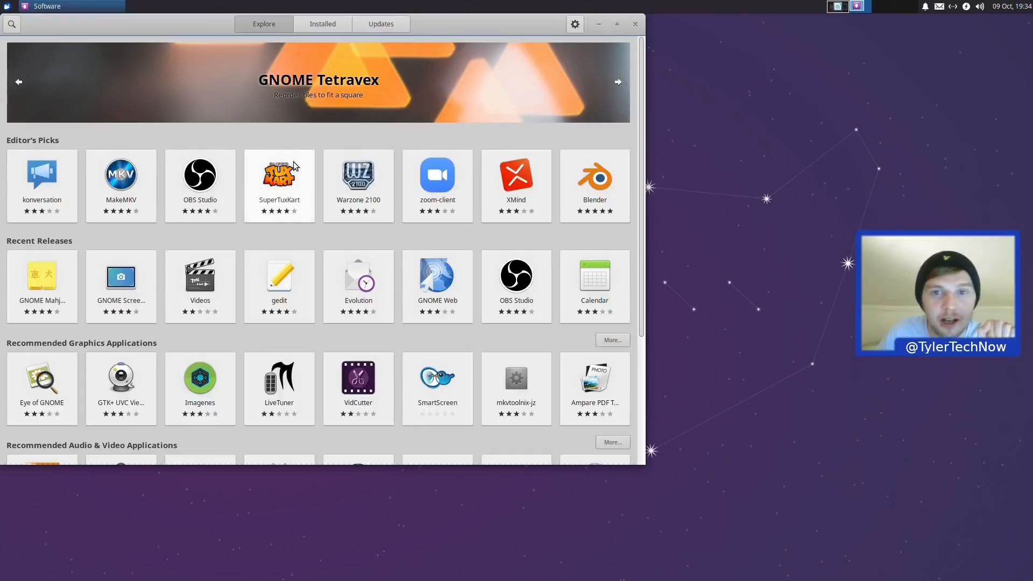
drag(425, 23, 550, 57)
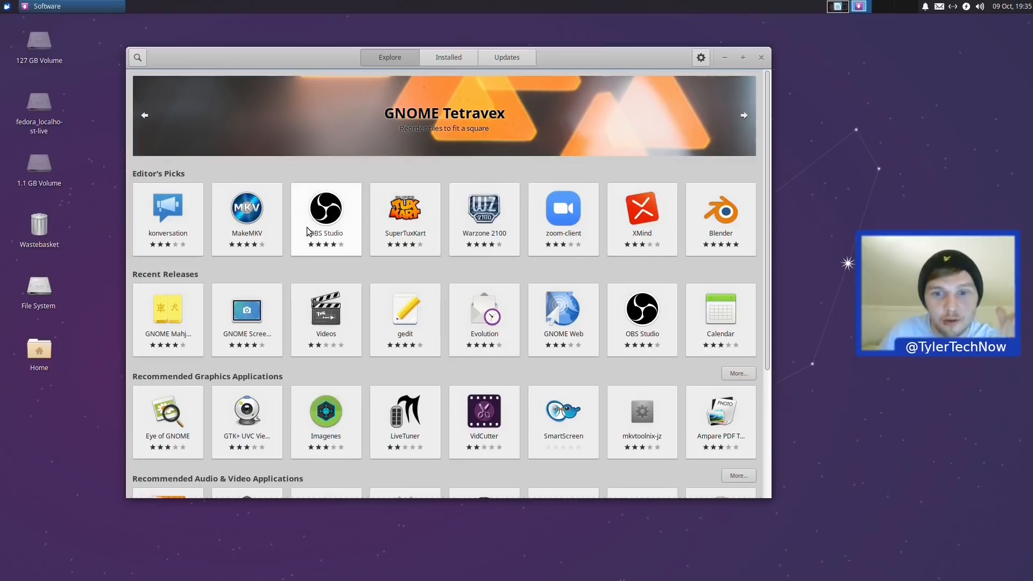
Step: Search Software for "kdenlive", open the first Kdenlive listing, and check the package source in its details
click(144, 59)
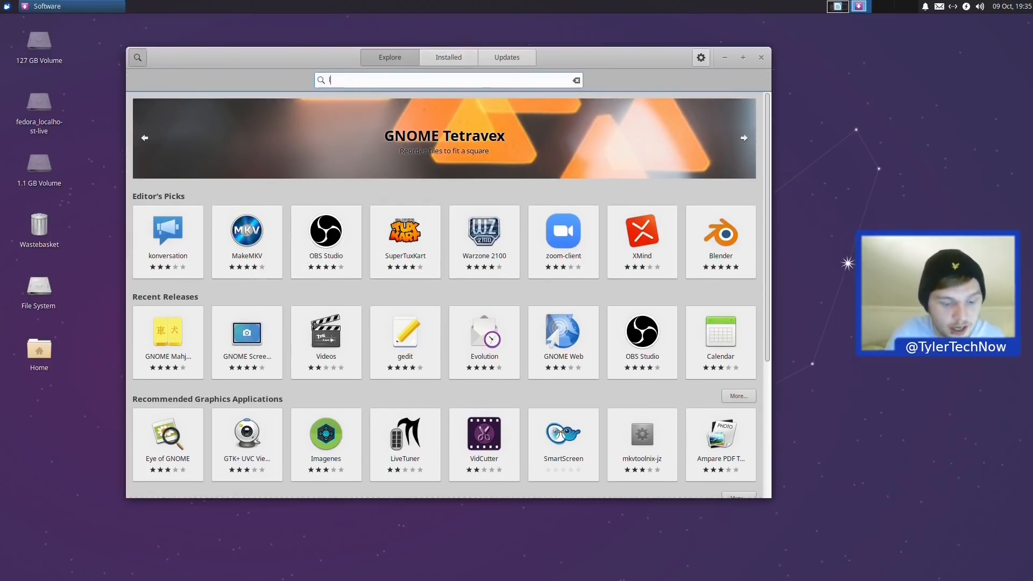
text(kdenlive)
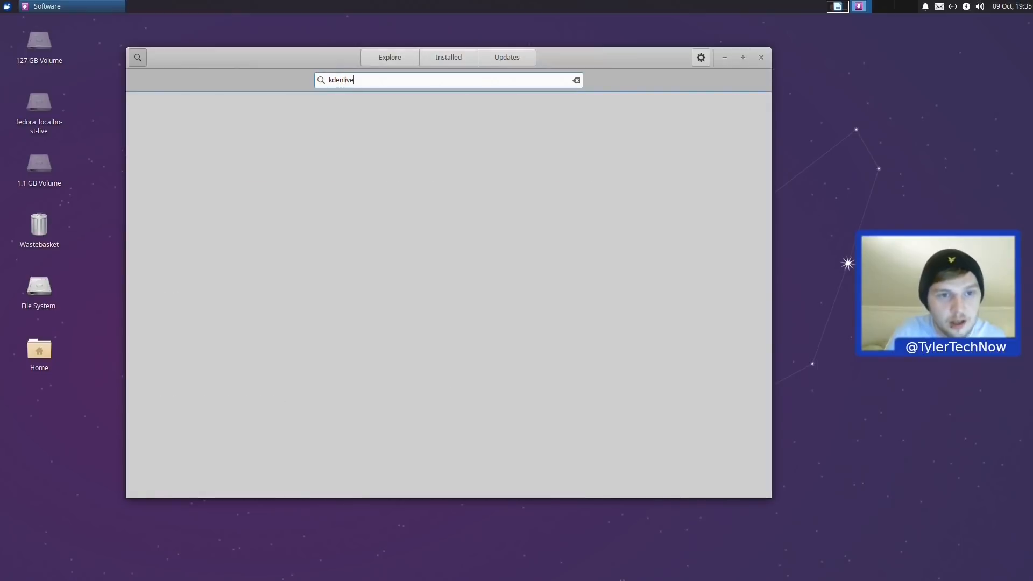
click(438, 122)
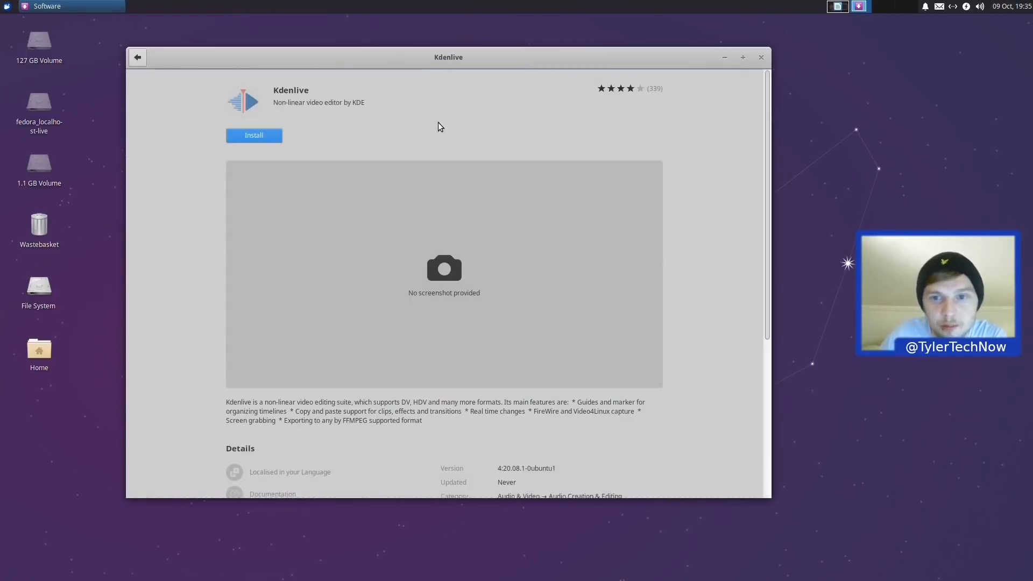
scroll(641, 231, down, 5)
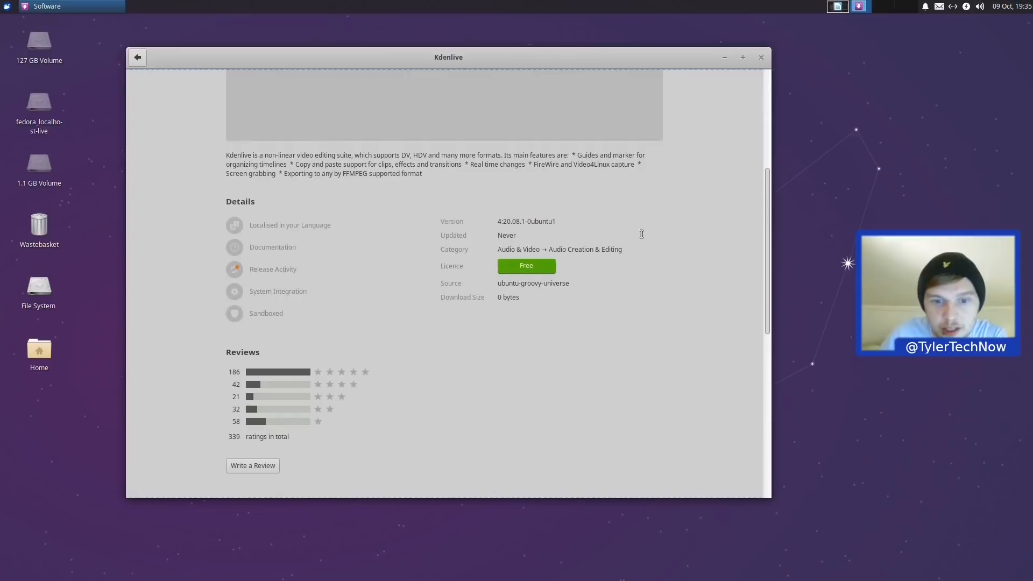
drag(577, 283, 492, 282)
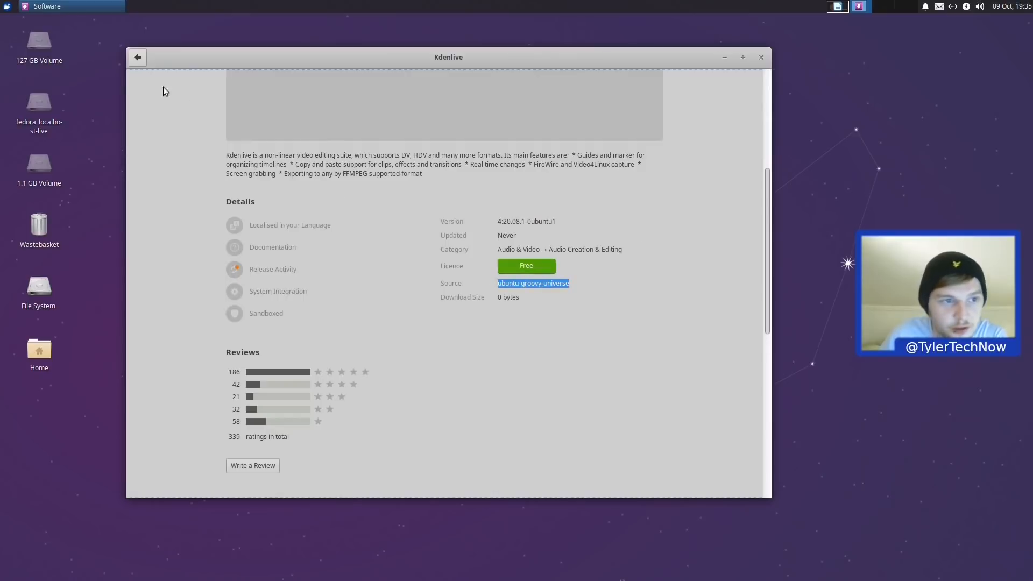
Step: Return to the search results, open the other kdenlive listing, and view its available sources
click(137, 57)
click(369, 169)
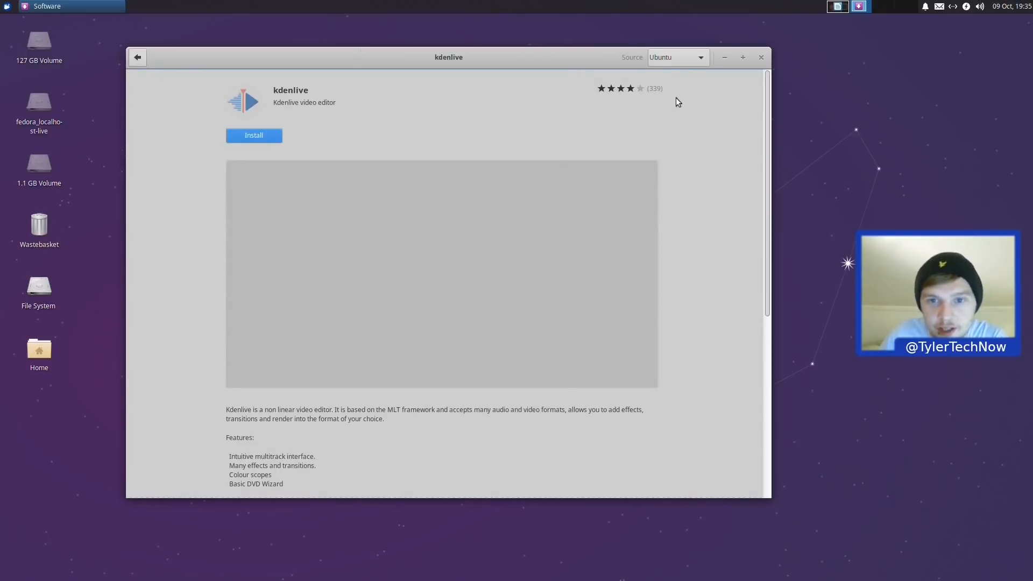
click(693, 61)
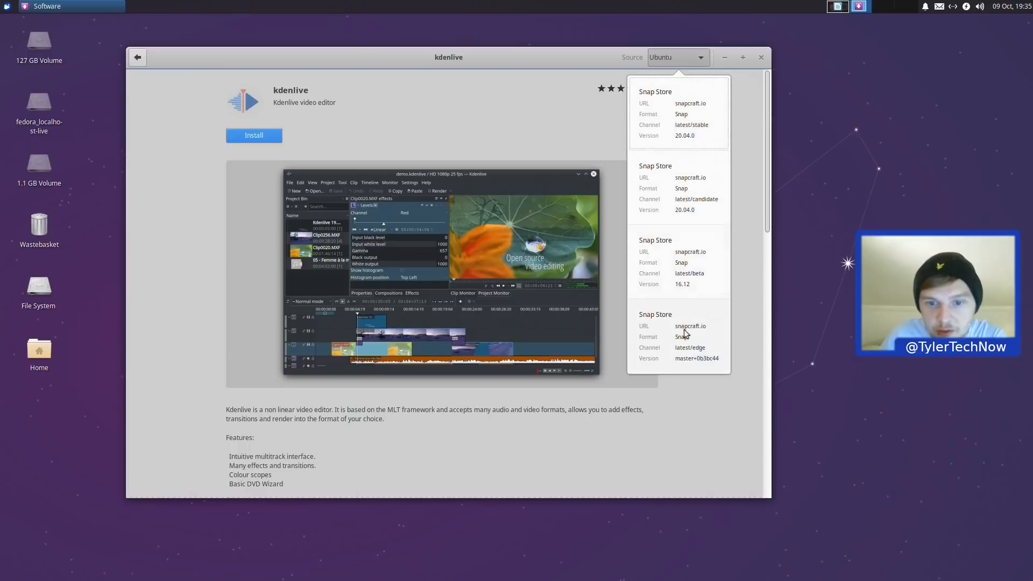
Step: Close the Software window and try running htop in a new terminal
click(460, 123)
click(760, 58)
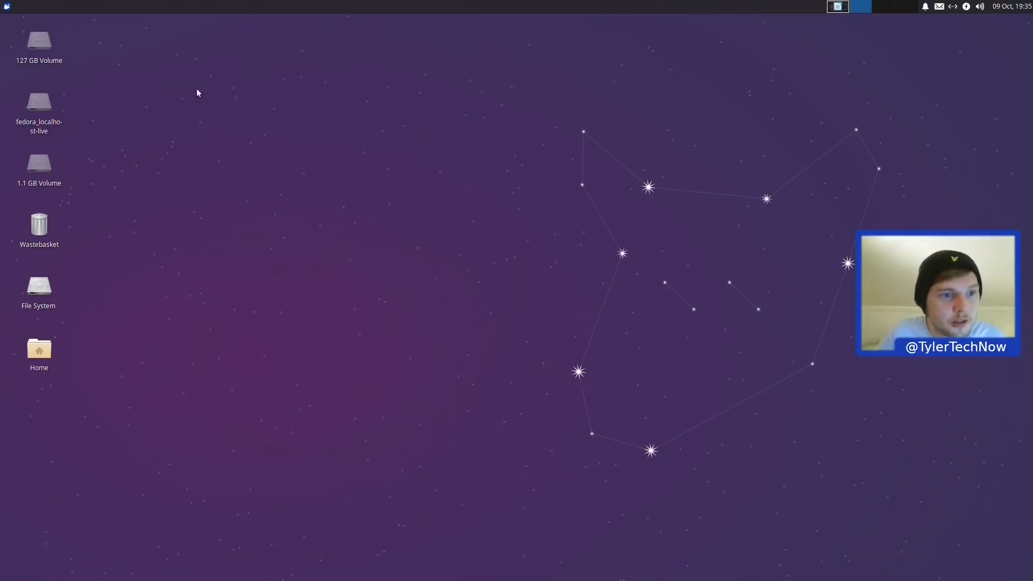
key(ctrl+alt+t)
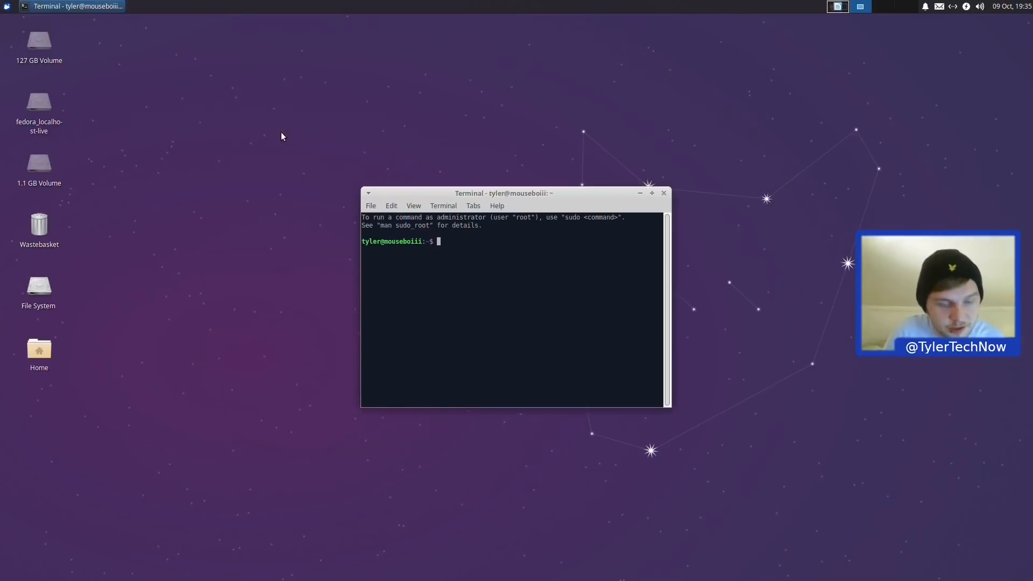
text(htop)
key(Return)
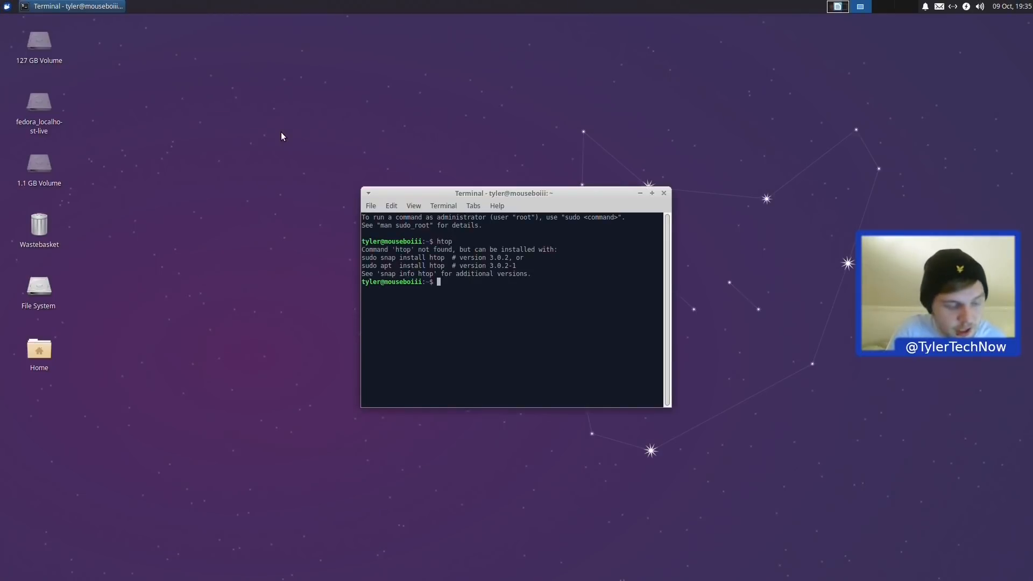
Step: Install htop with "sudo apt install htop", authenticating with the account password
text(sudo apt instal)
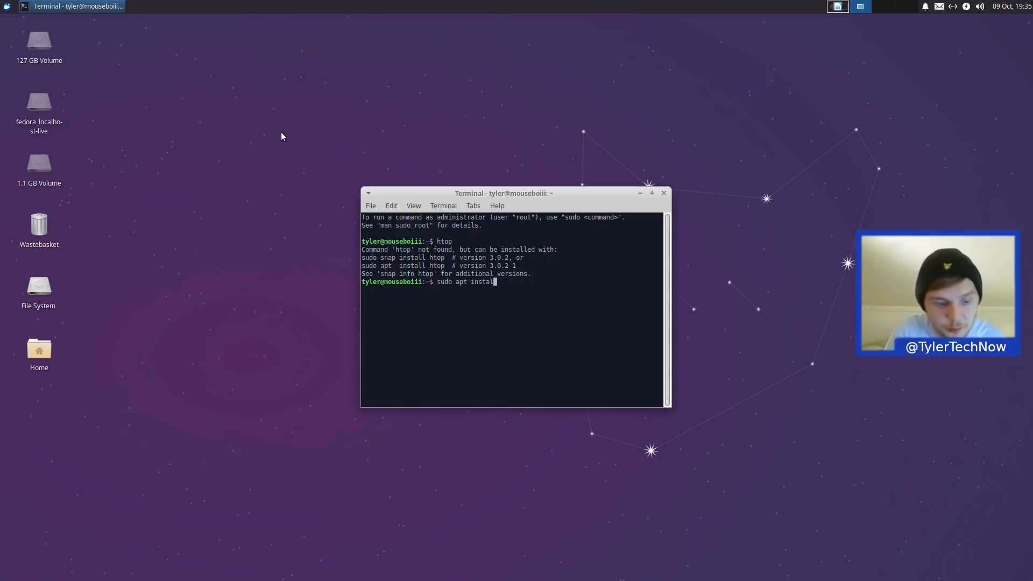
text(l htop)
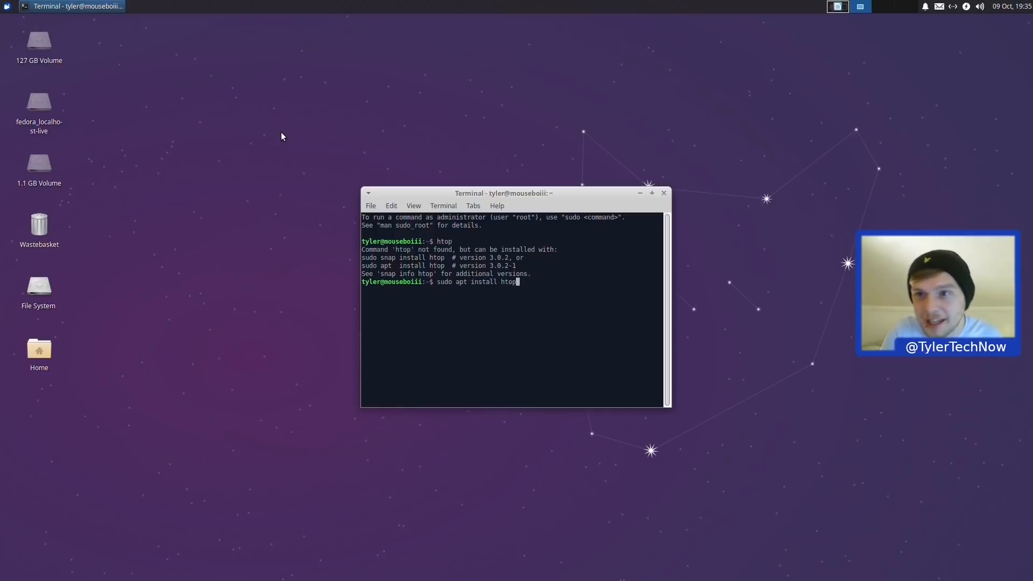
key(Return)
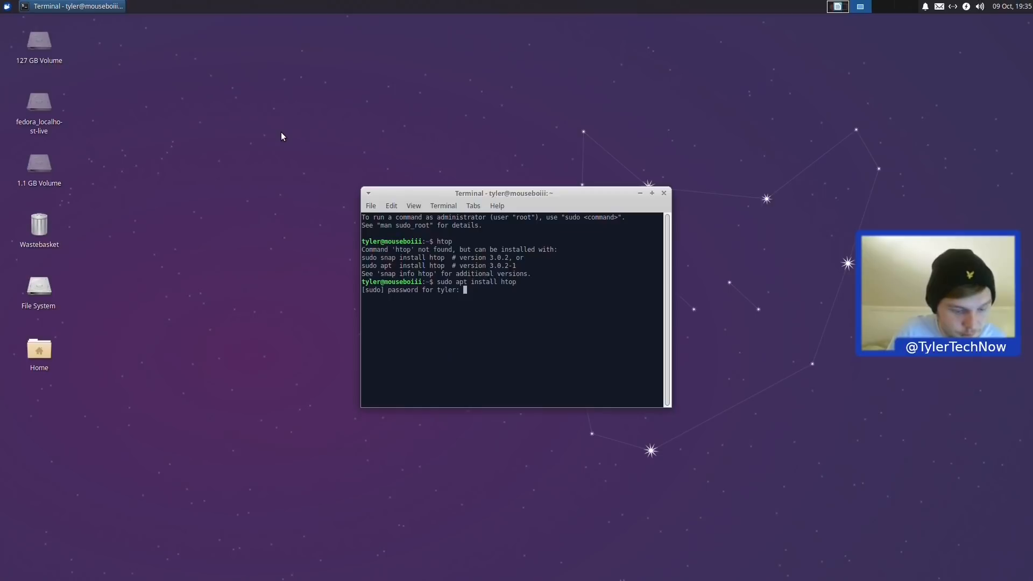
key(Return)
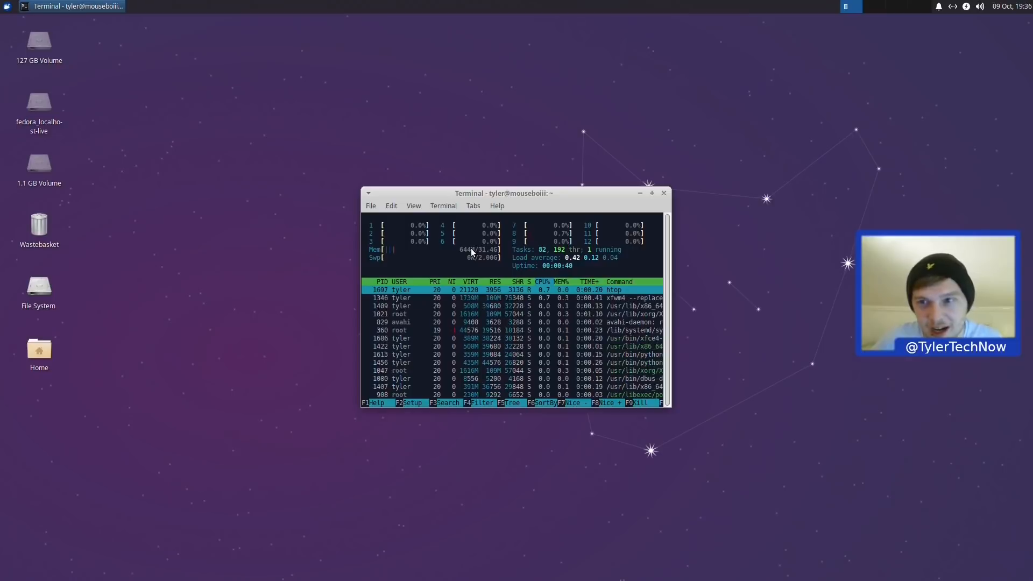
Step: Close the terminal despite the running htop process, and open the Appearance settings from the Settings Manager
click(665, 193)
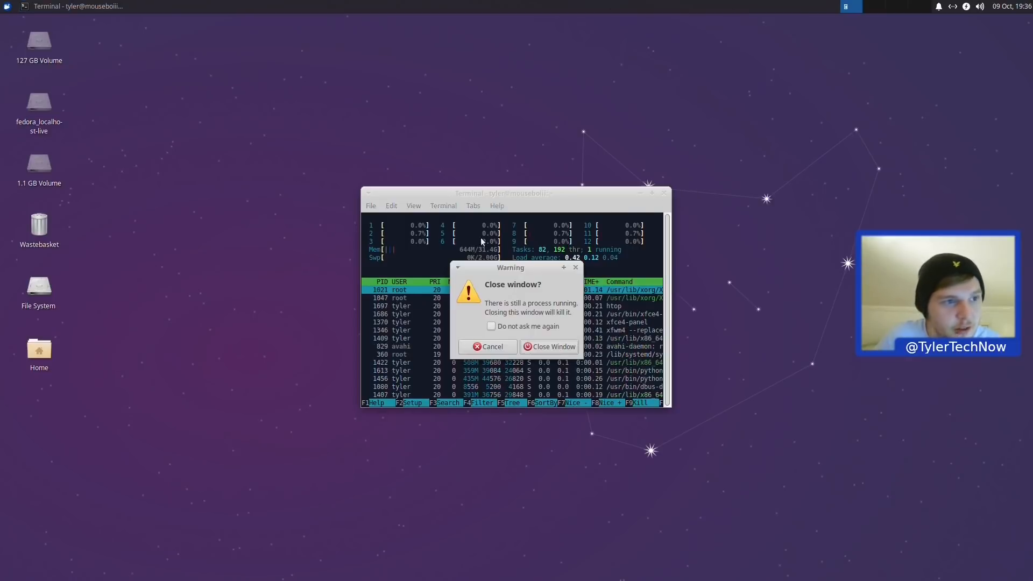
click(543, 347)
click(3, 5)
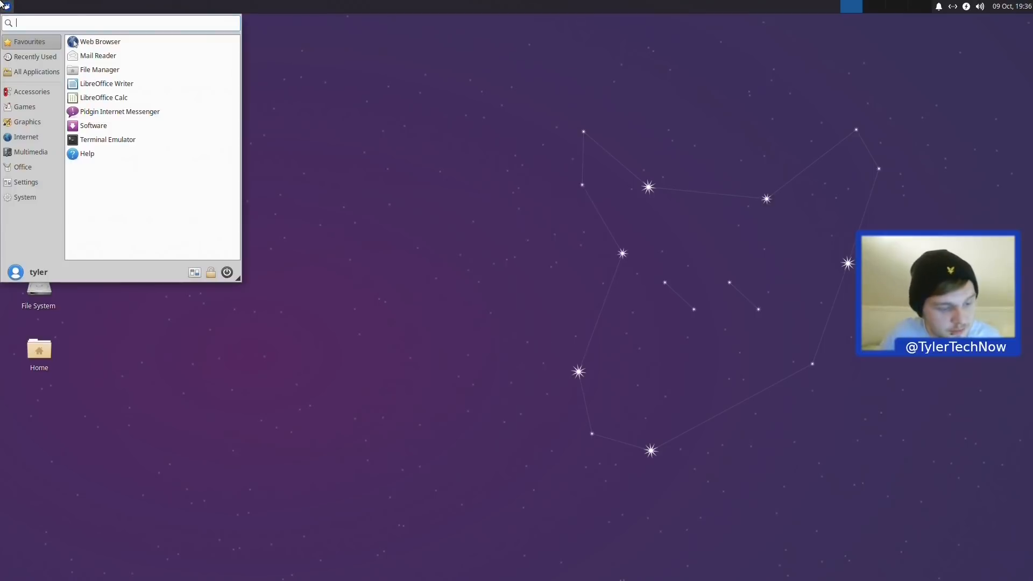
text(settings)
key(Down)
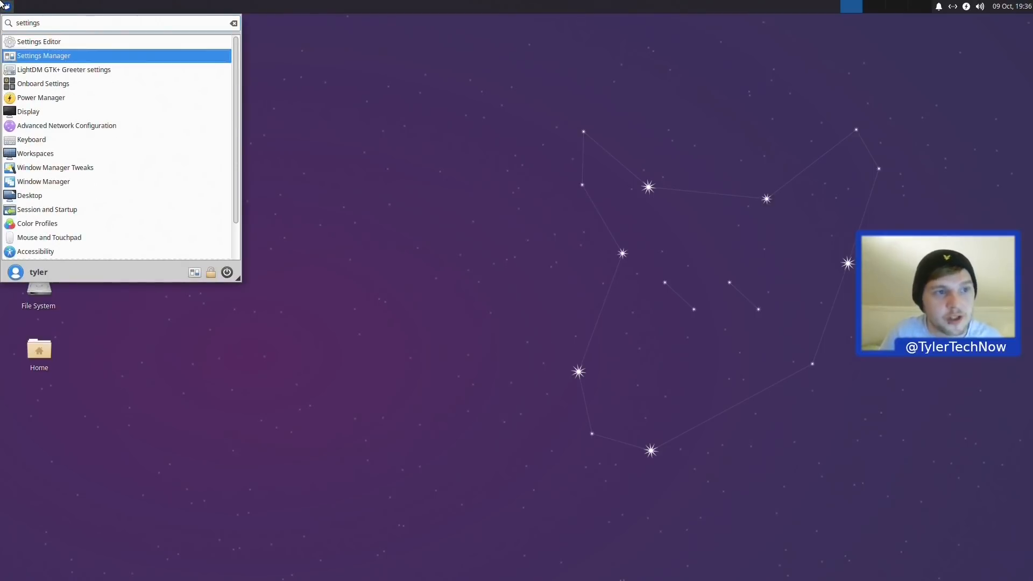
key(Return)
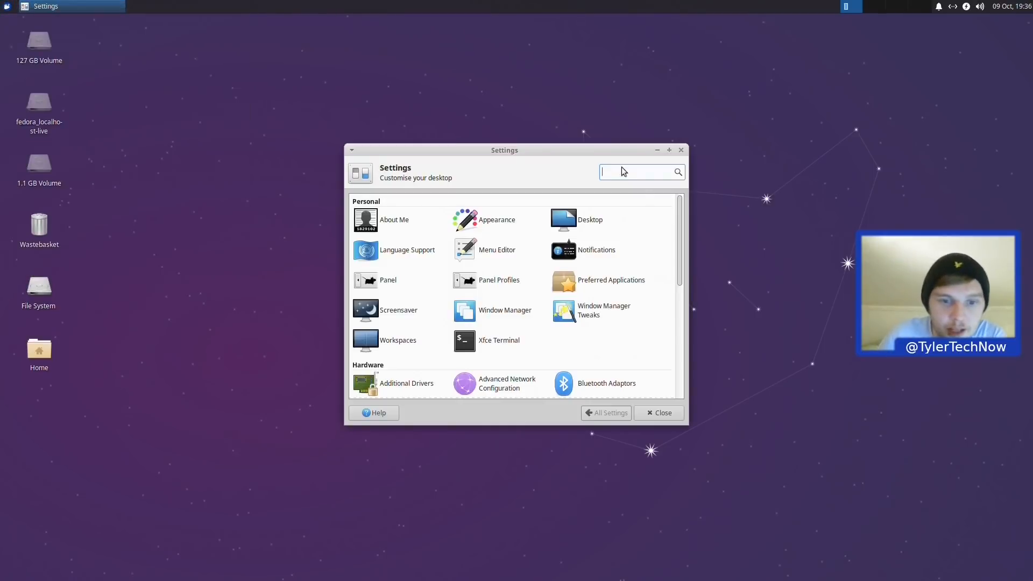
click(495, 220)
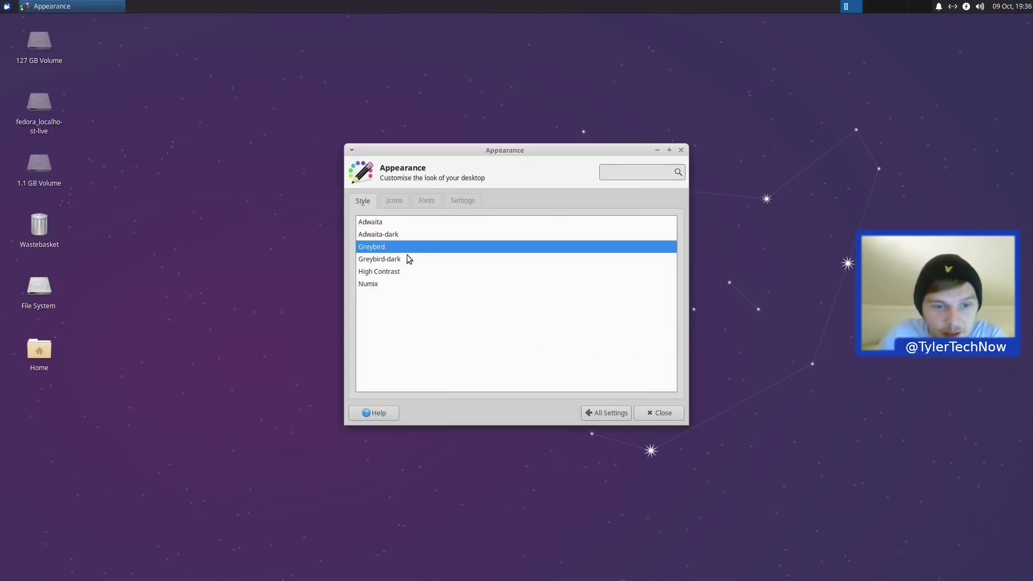
Step: Find and launch the File Manager and the Window Manager settings from the application menu
click(5, 6)
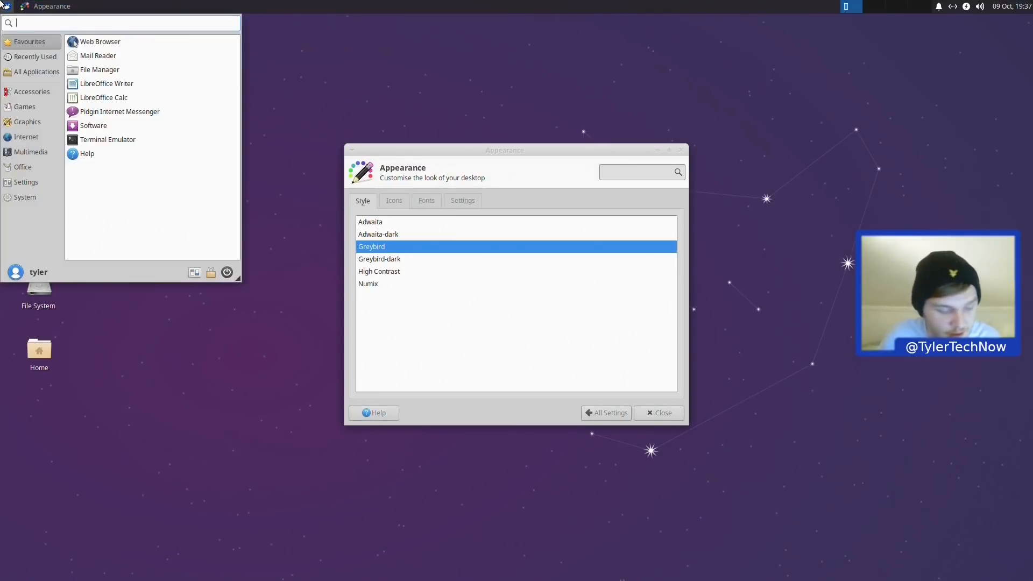
text(file)
key(Return)
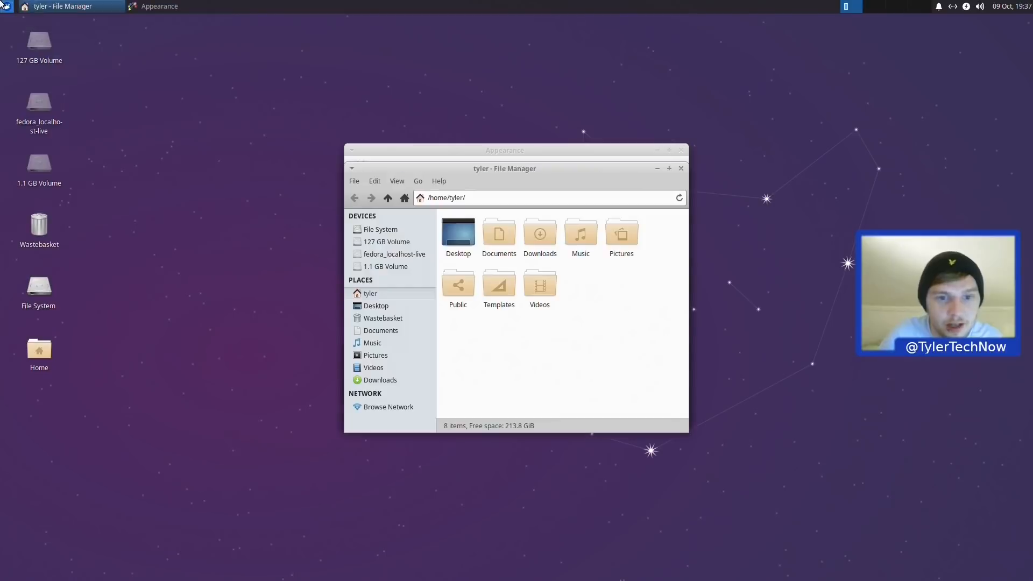
click(5, 5)
text(wind)
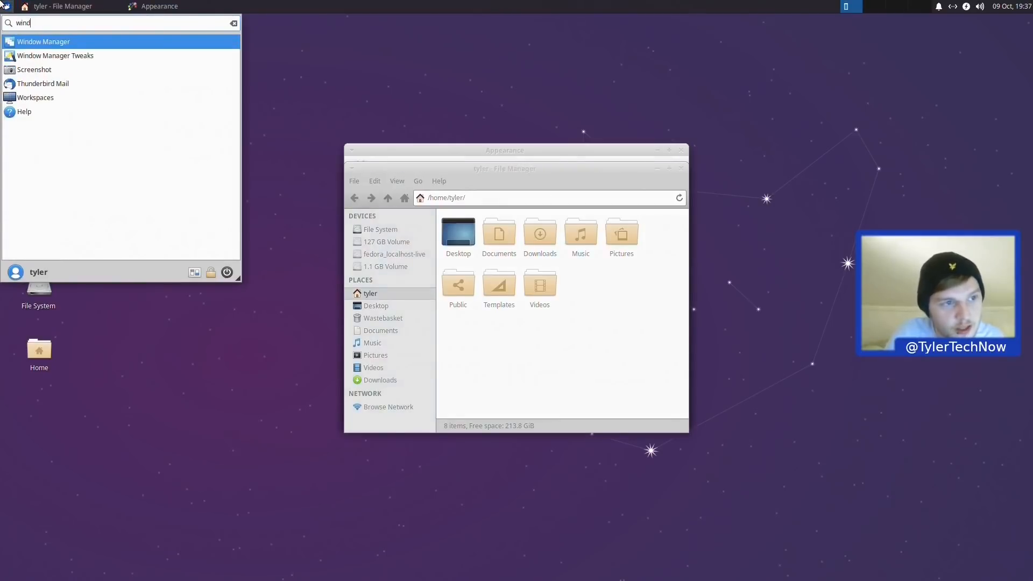
key(Return)
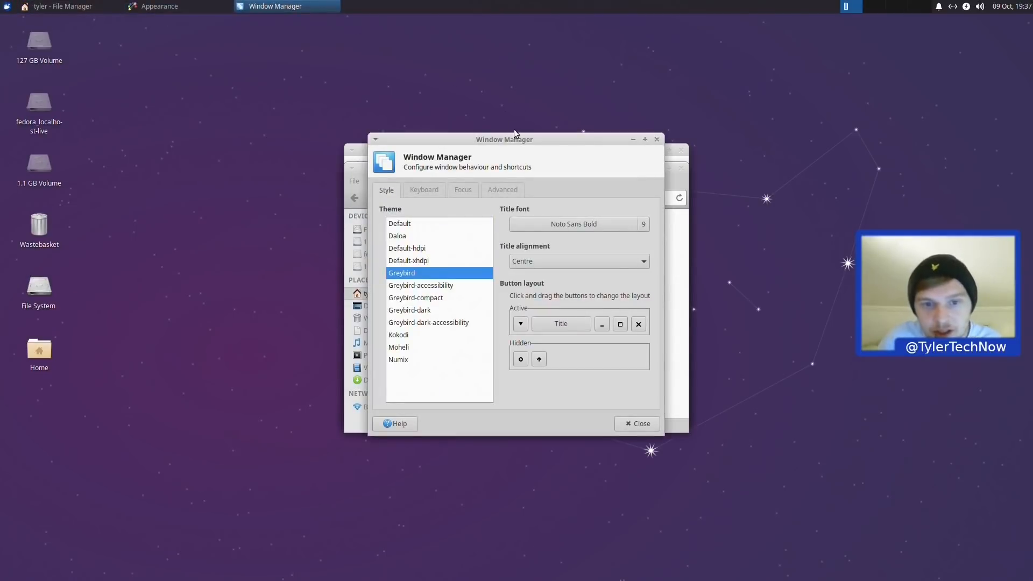
Step: Spread the Window Manager, File Manager and Appearance windows apart so their contents can be seen side by side
drag(515, 137, 782, 161)
drag(557, 167, 418, 244)
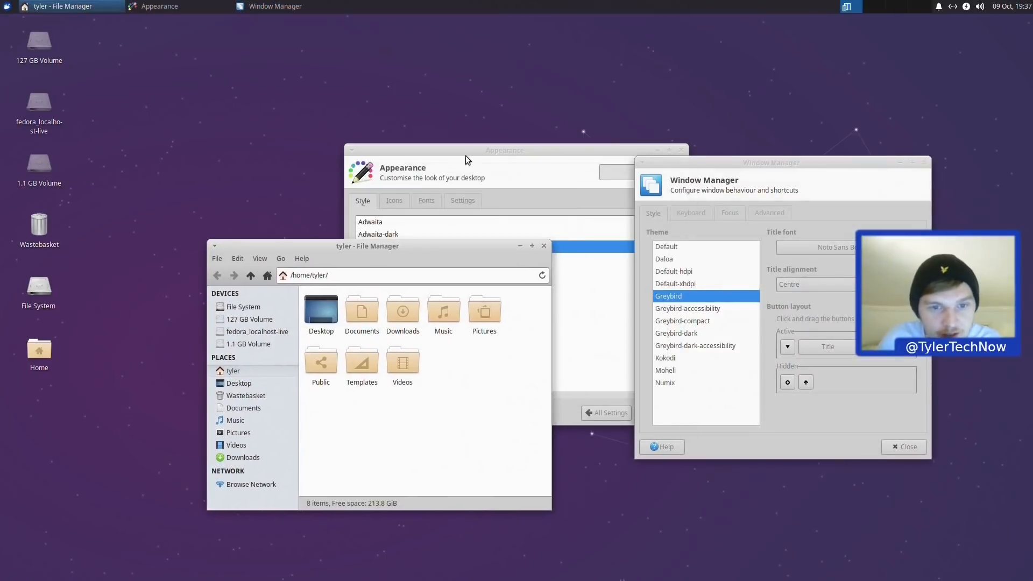
drag(466, 157, 197, 49)
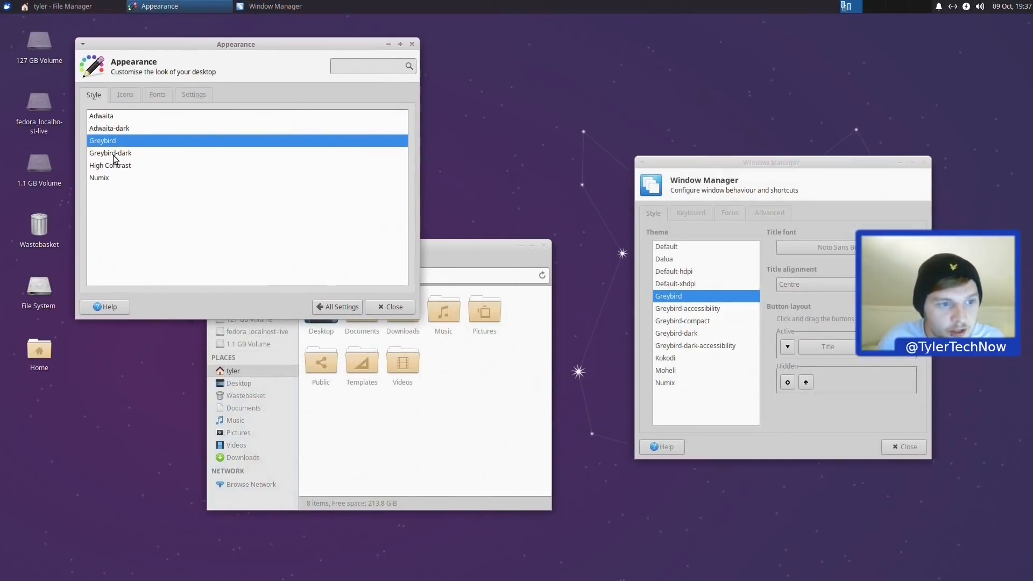
Step: Apply Greybird-dark as both the Appearance style and the Window Manager theme, and bring the File Manager forward
click(114, 154)
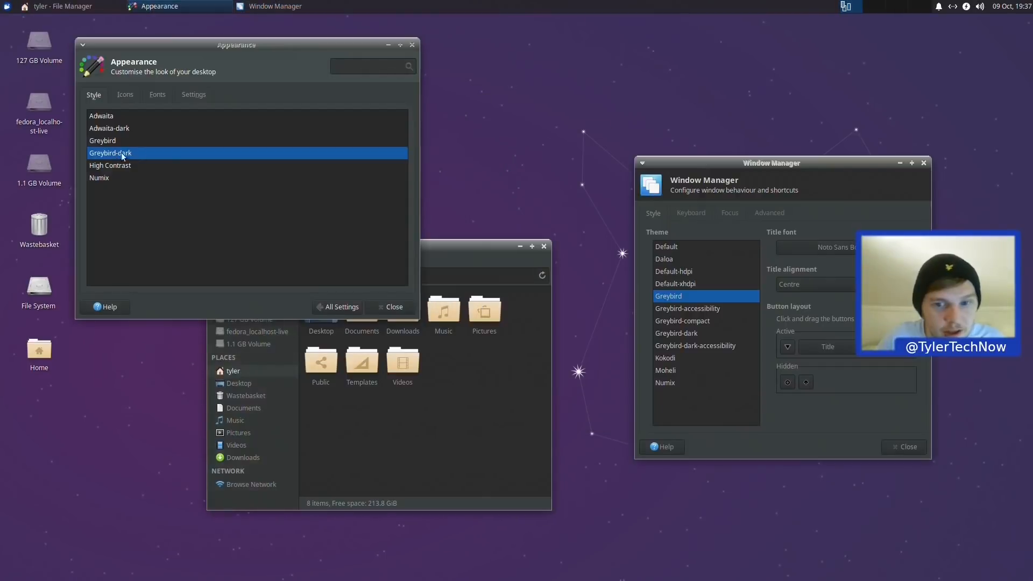
click(698, 334)
drag(460, 273, 473, 157)
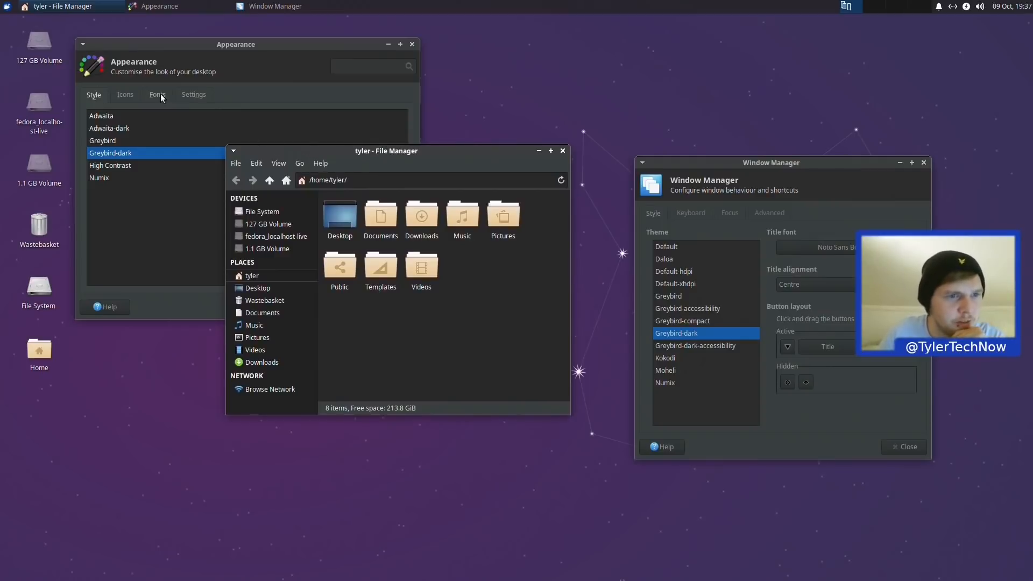
Step: Review the available icon themes in the Appearance settings, and close that window
click(119, 94)
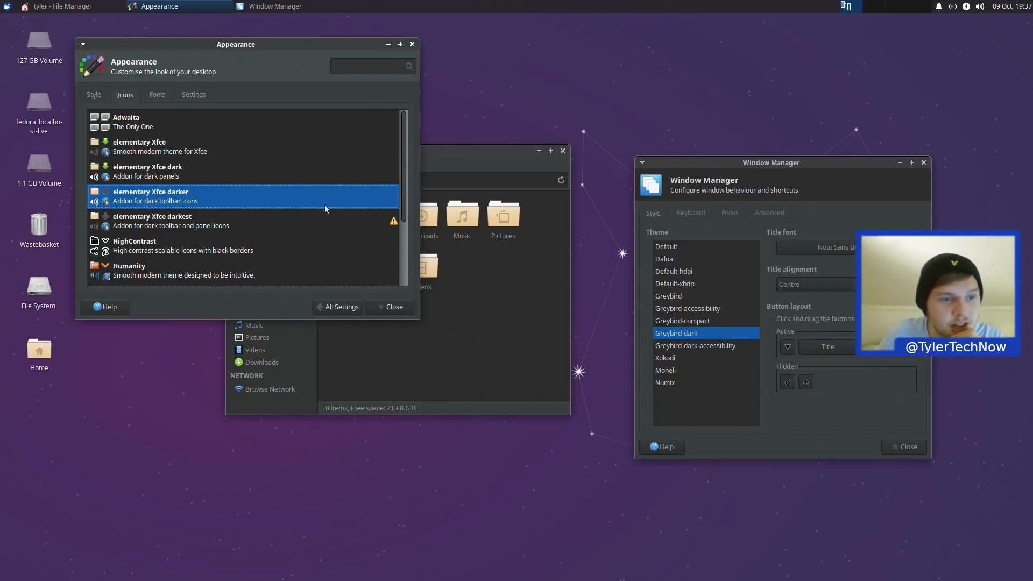
mouse_move(404, 167)
mouse_down()
mouse_move(392, 218)
mouse_move(395, 167)
mouse_up()
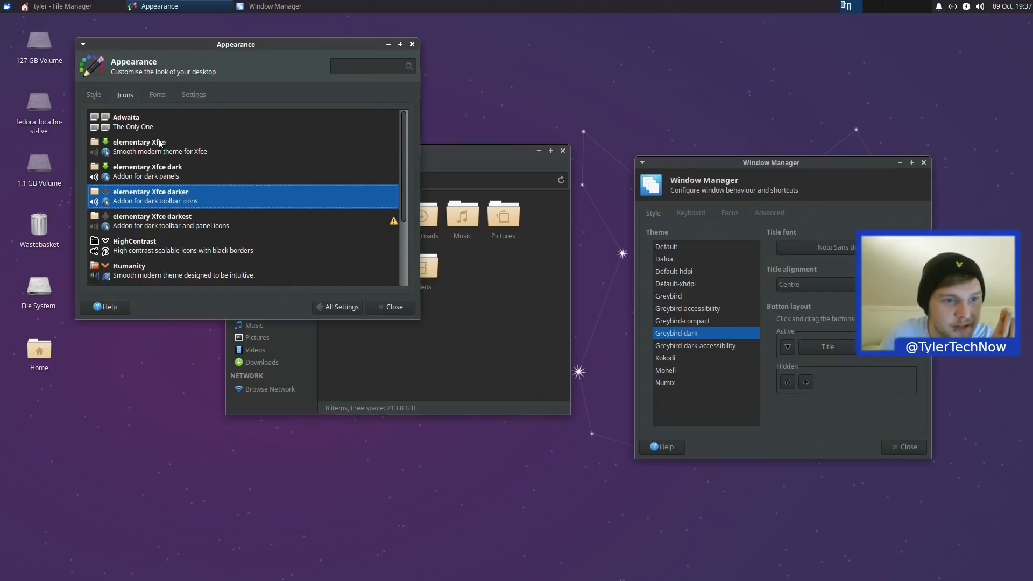
scroll(222, 228, down, 3)
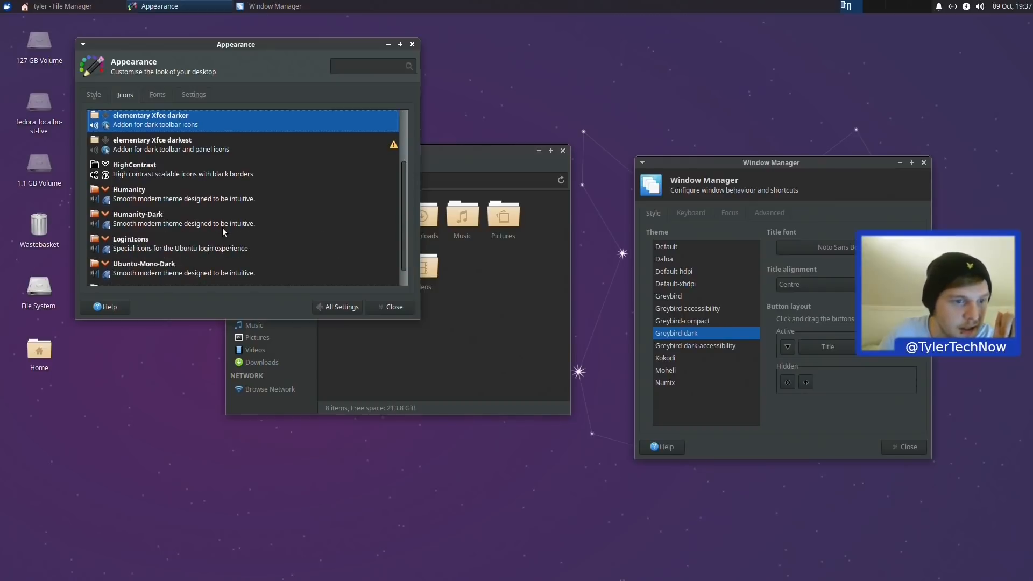
scroll(224, 231, down, 1)
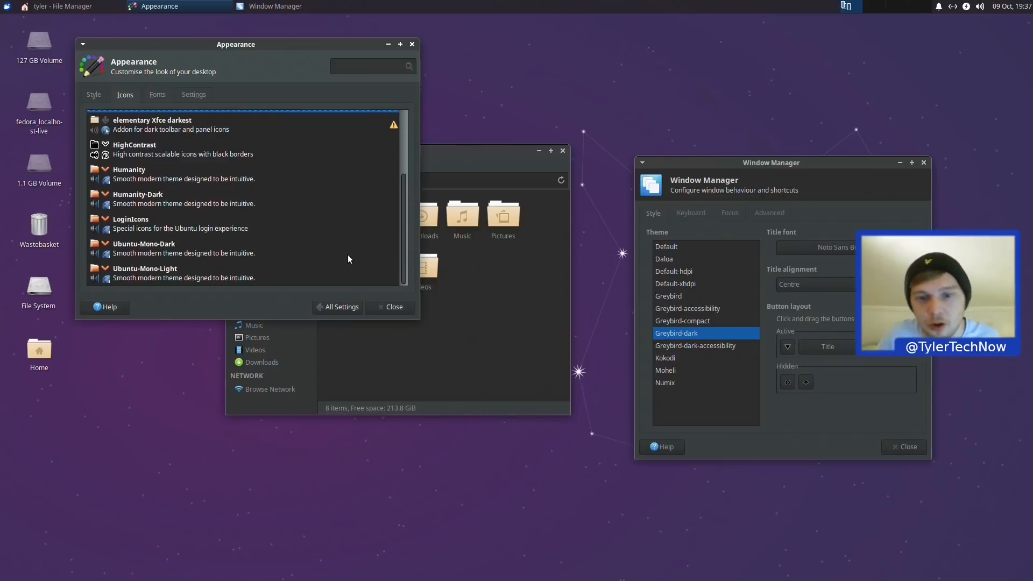
click(383, 308)
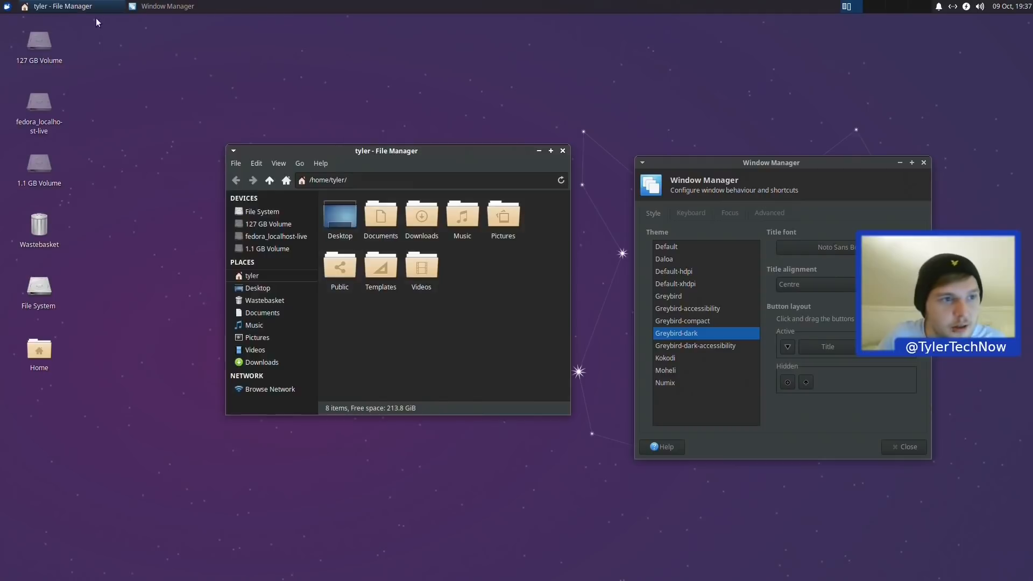
Step: Open the Settings Manager from the application menu and go to Window Manager Tweaks
click(4, 5)
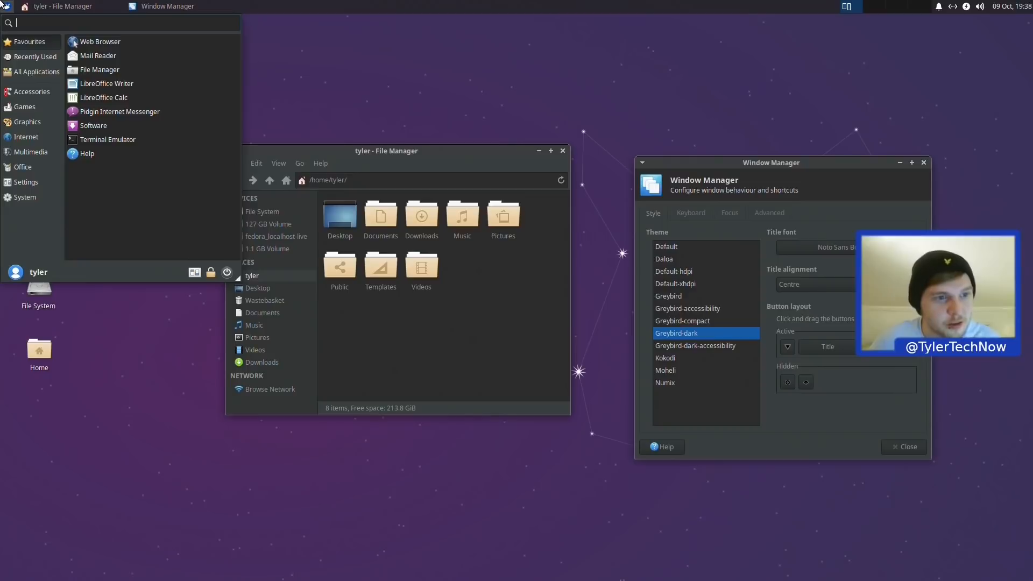
text(sett)
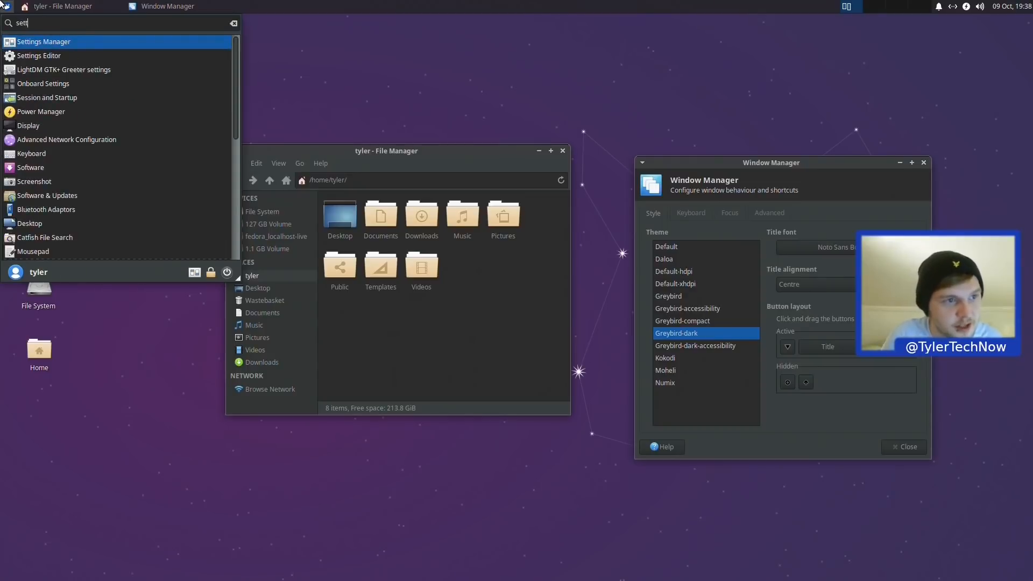
key(Return)
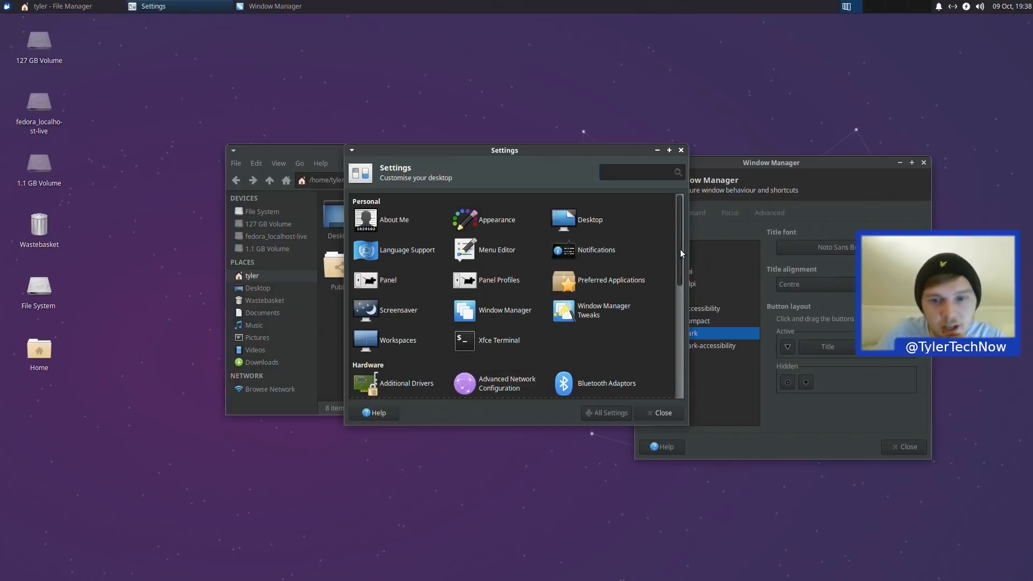
drag(680, 250, 680, 263)
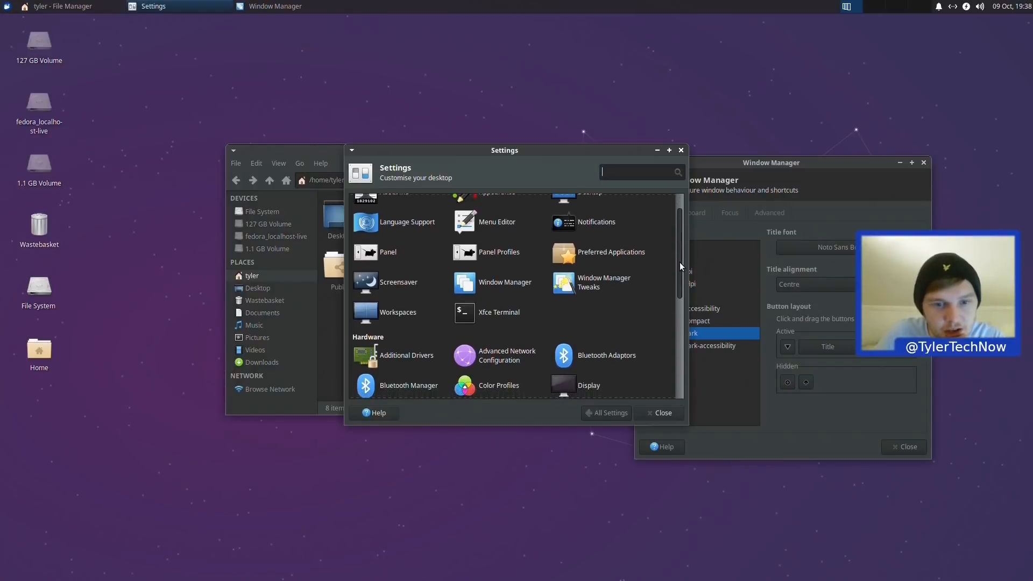
click(590, 289)
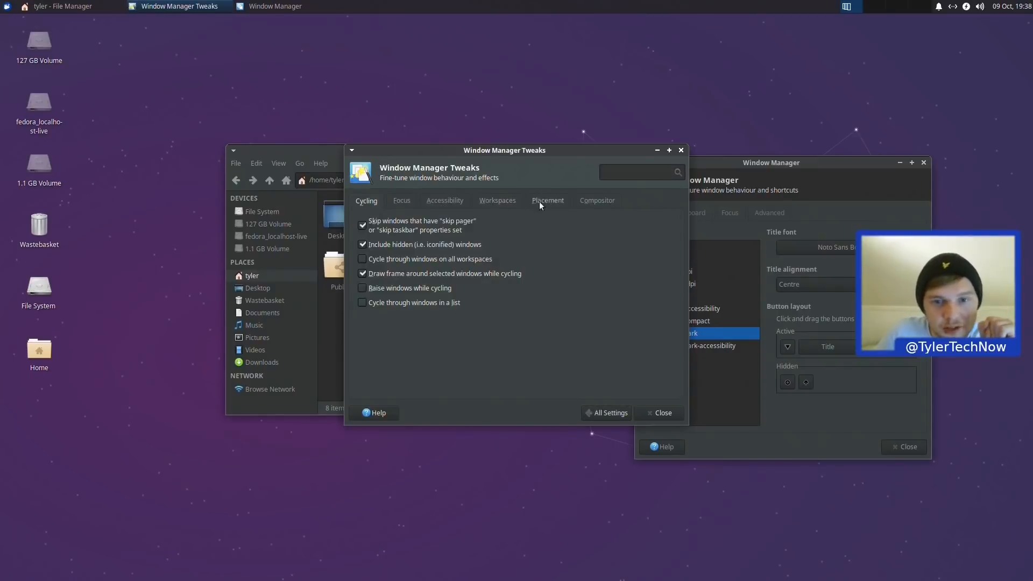
Step: In the Compositor settings, turn shadows under dock windows on and back off
click(584, 205)
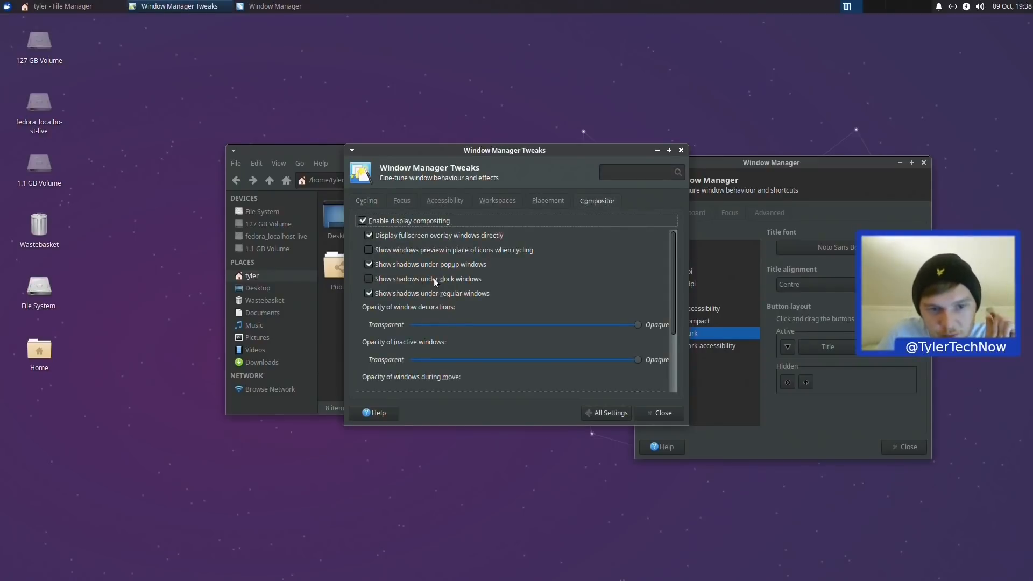
click(370, 280)
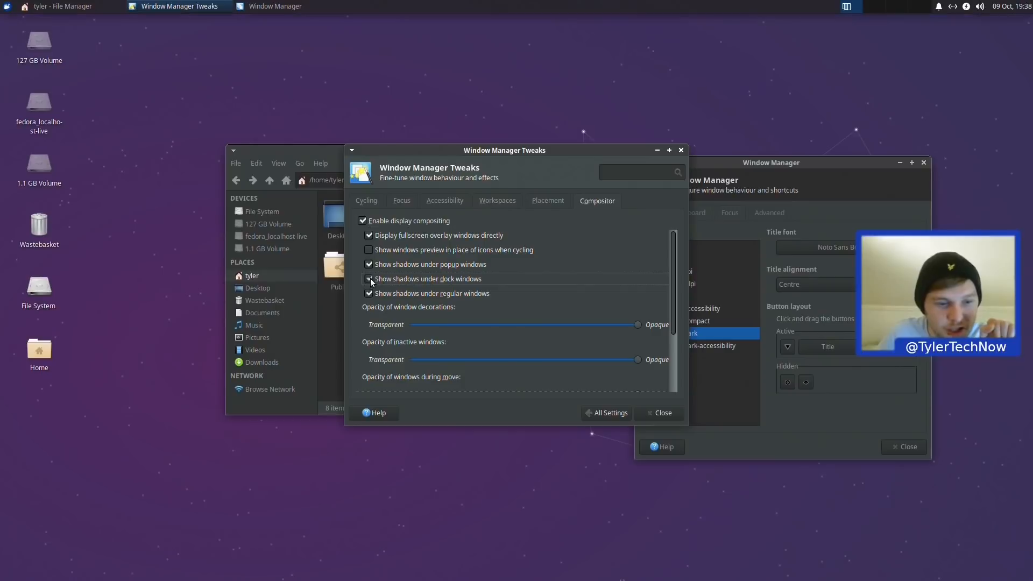
click(467, 280)
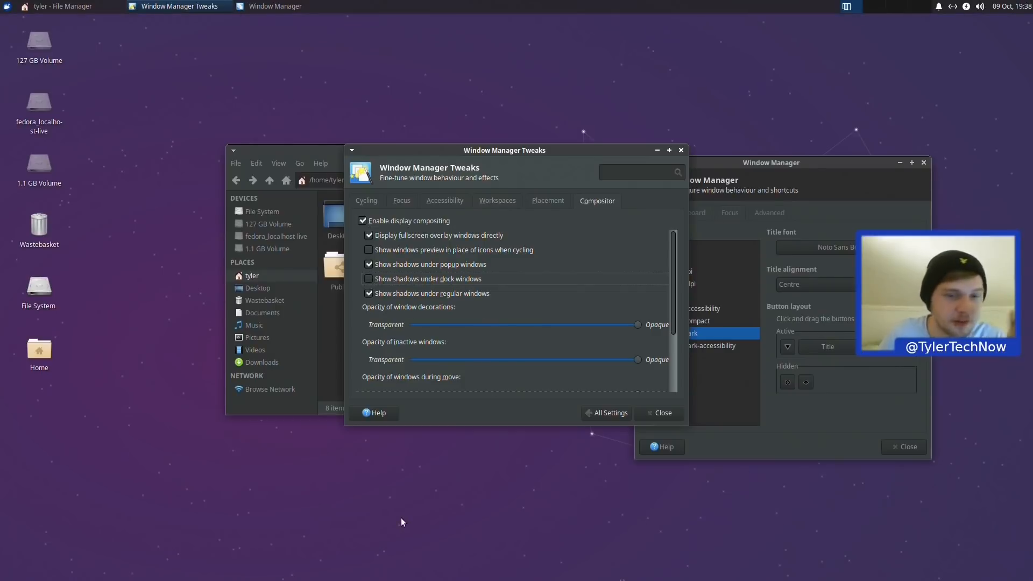
Step: Review the Cycling, Focus, Accessibility, Workspaces, Placement and Compositor pages of Window Manager Tweaks
click(381, 202)
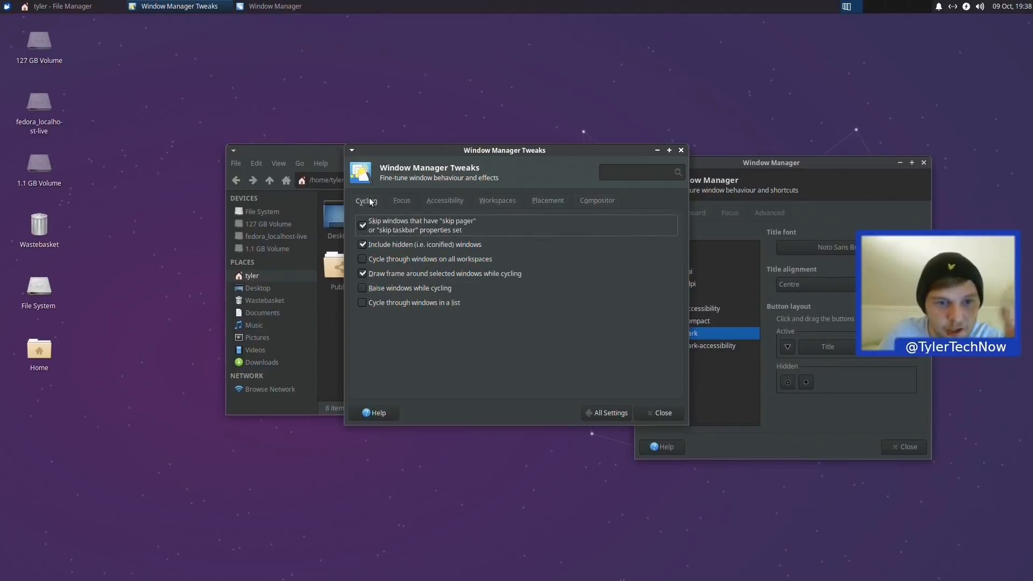
click(404, 202)
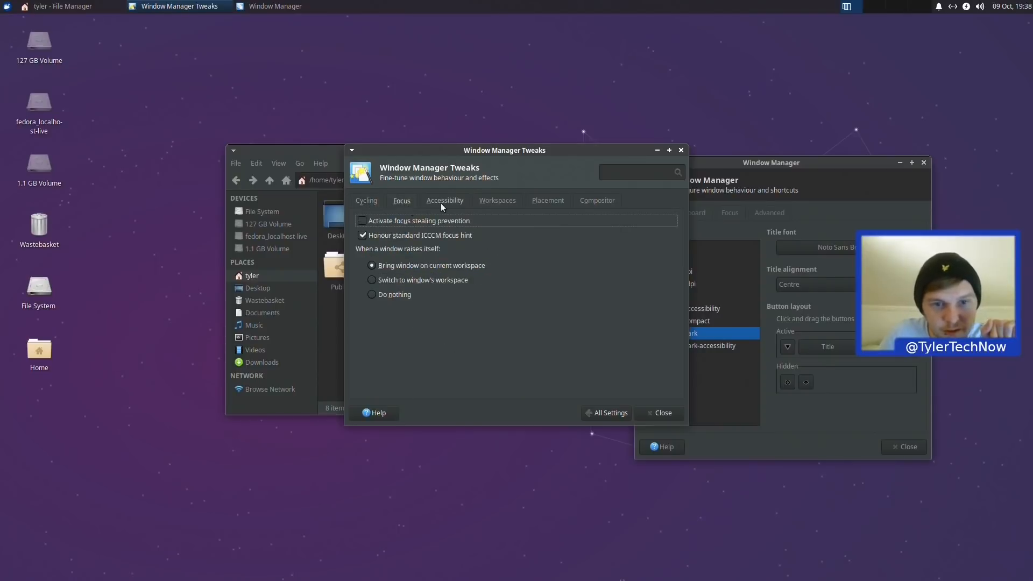
click(445, 201)
click(500, 202)
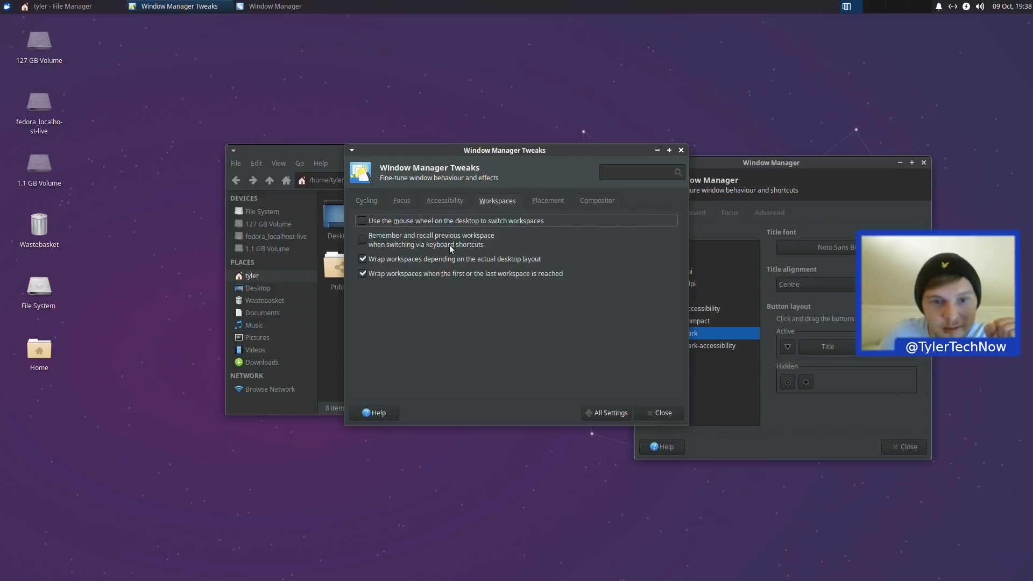
click(536, 201)
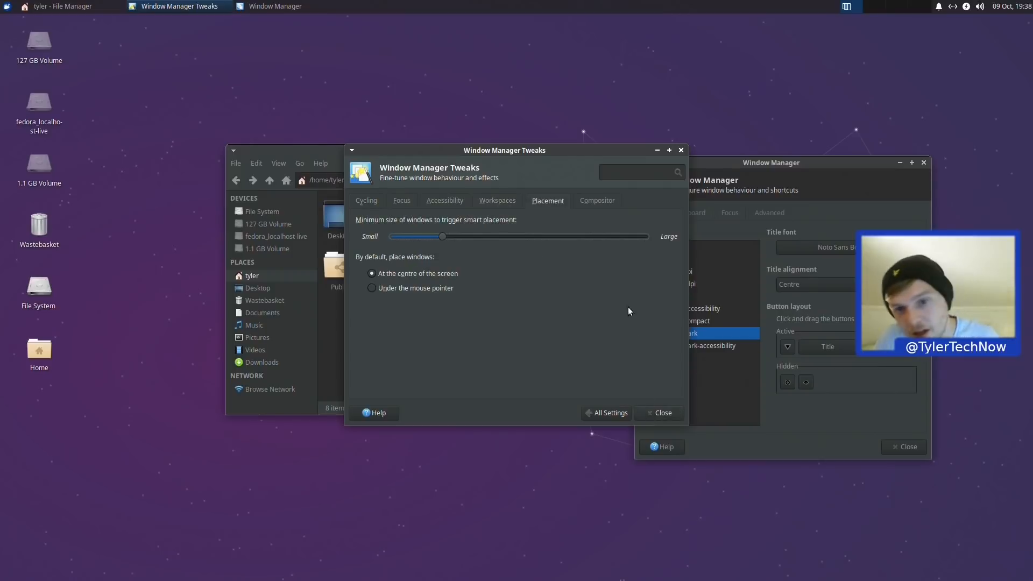
click(602, 202)
Step: Return to the full settings overview, review the Internet and Utilities defaults in Preferred Applications, and close the window
click(623, 413)
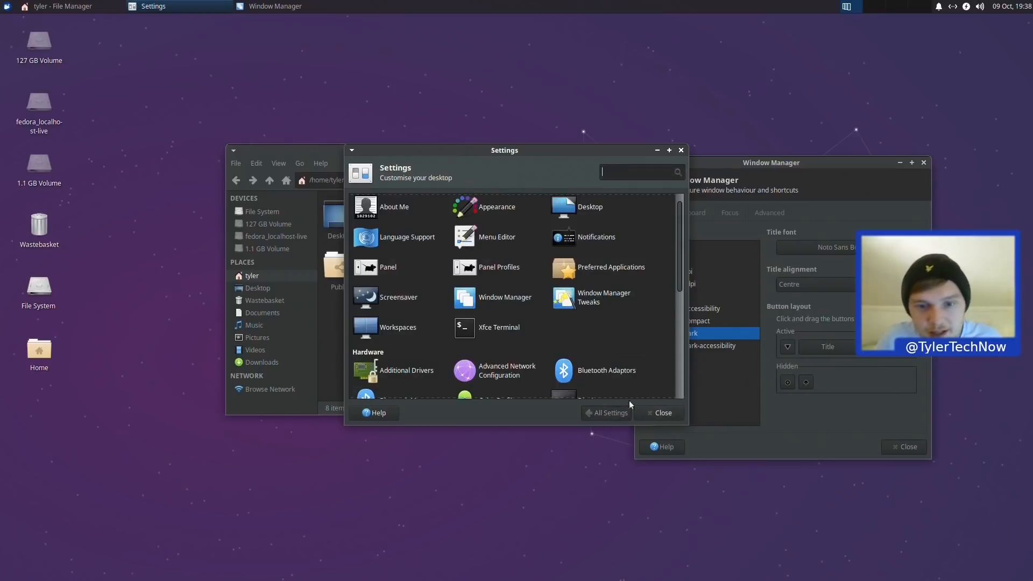
drag(679, 278, 679, 281)
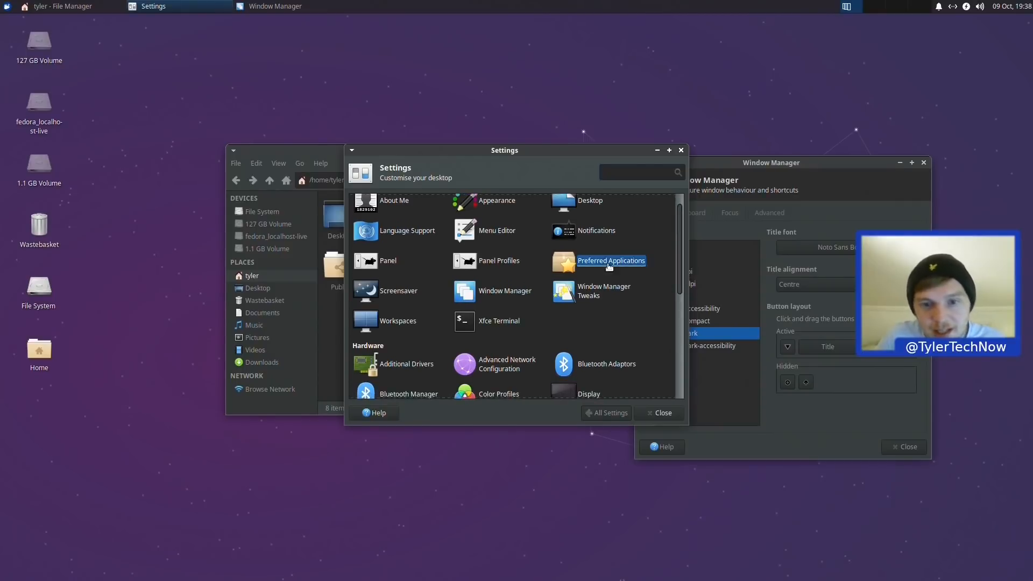
click(608, 267)
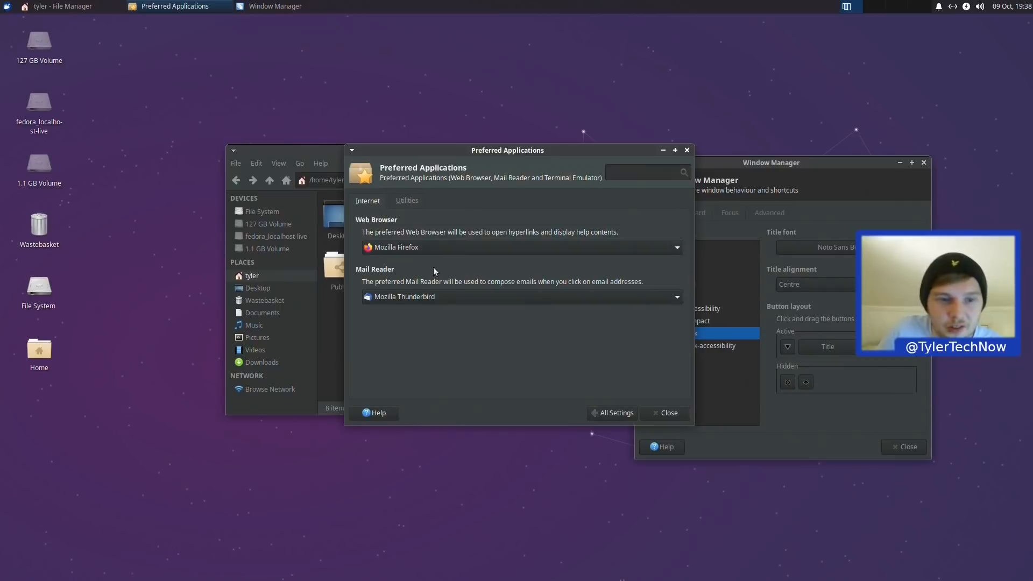
click(403, 201)
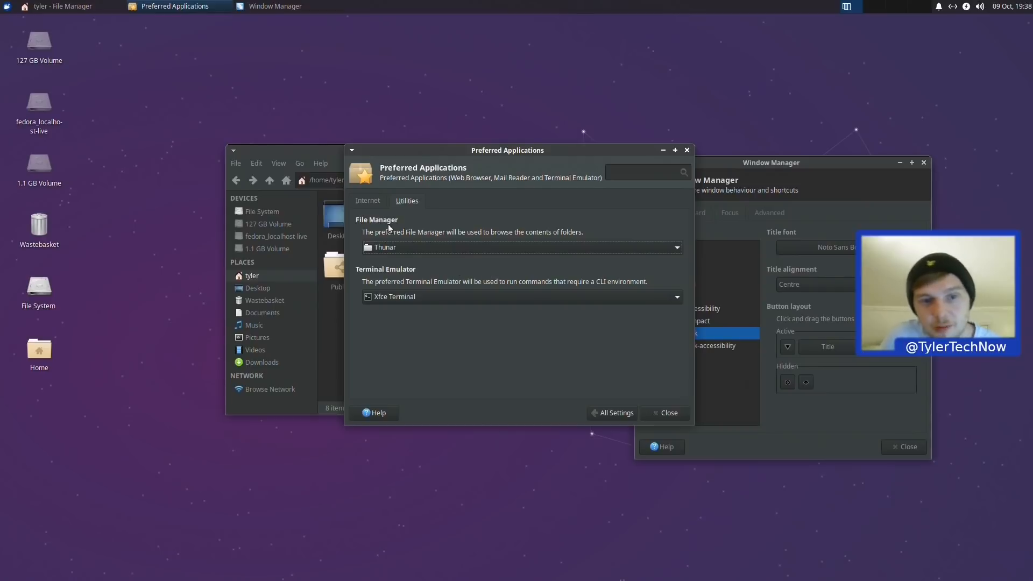
click(667, 411)
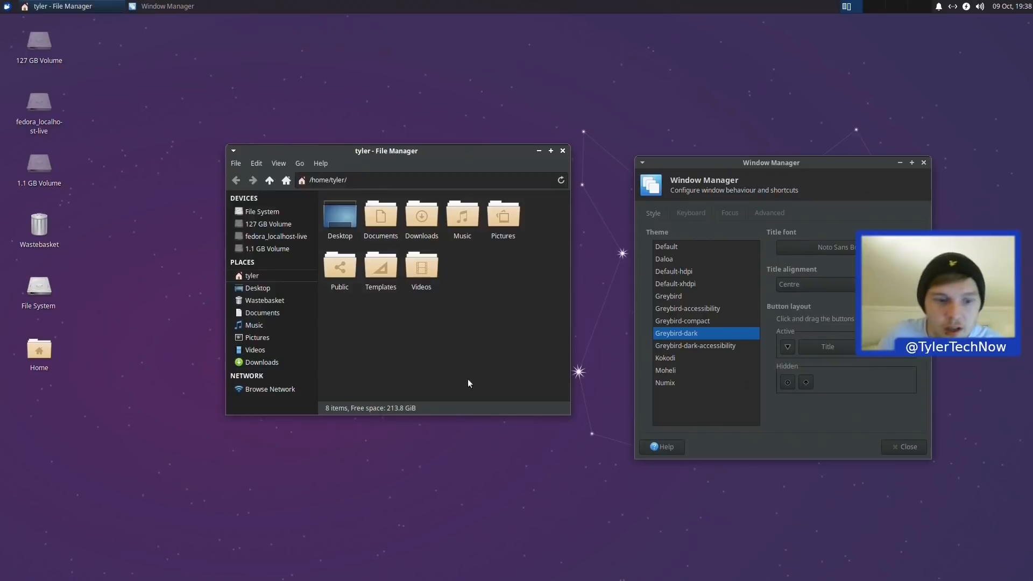
Step: Open the Settings Manager from the application menu and go to Application Autostart in Session and Startup
click(5, 4)
text(s)
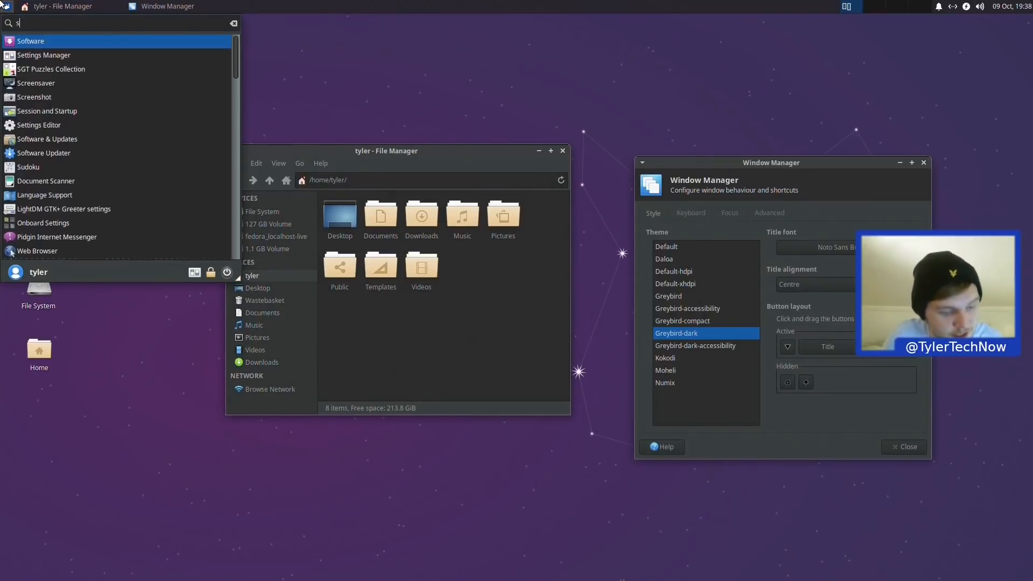
text(etti)
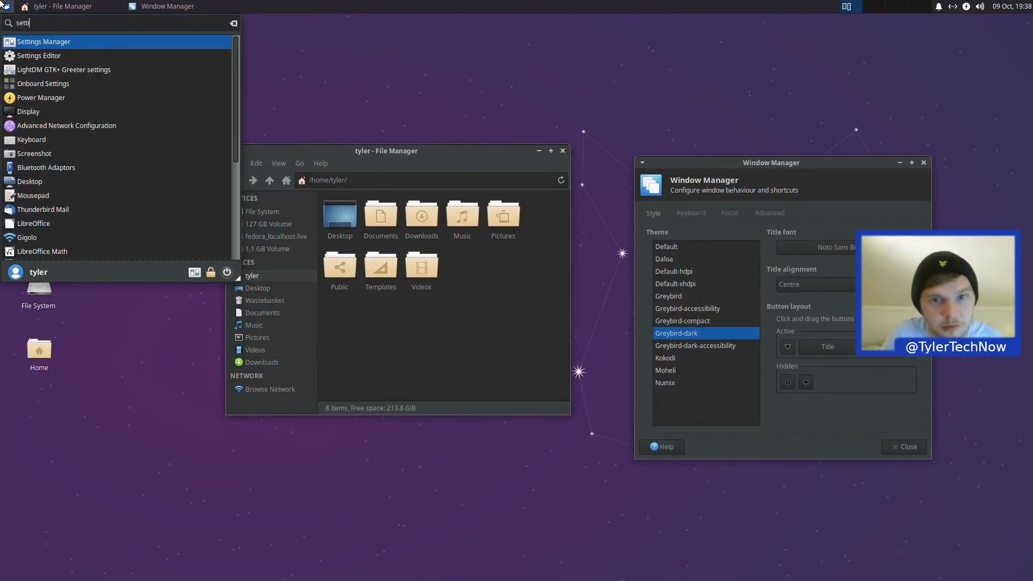
key(Return)
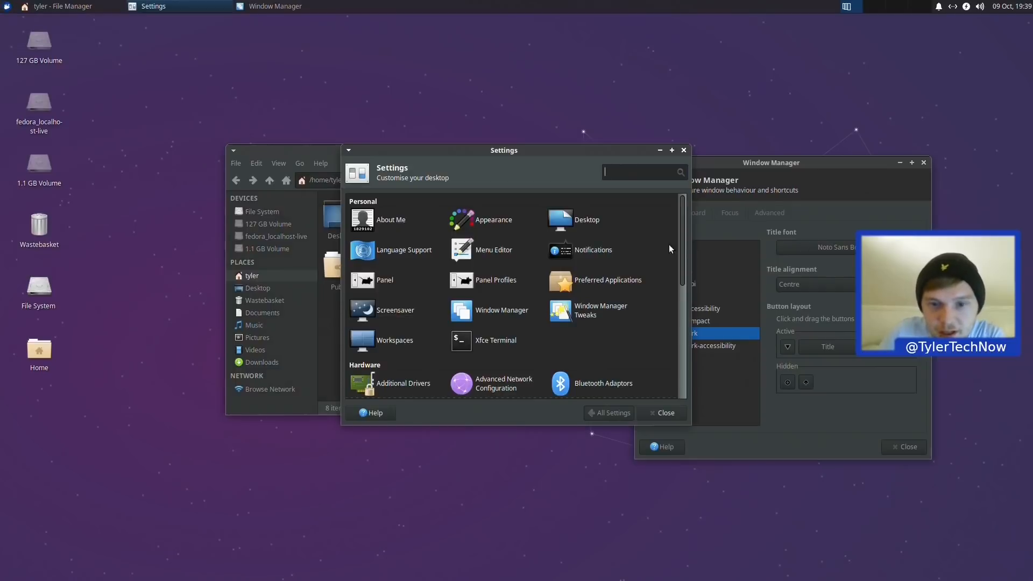
drag(683, 244, 669, 342)
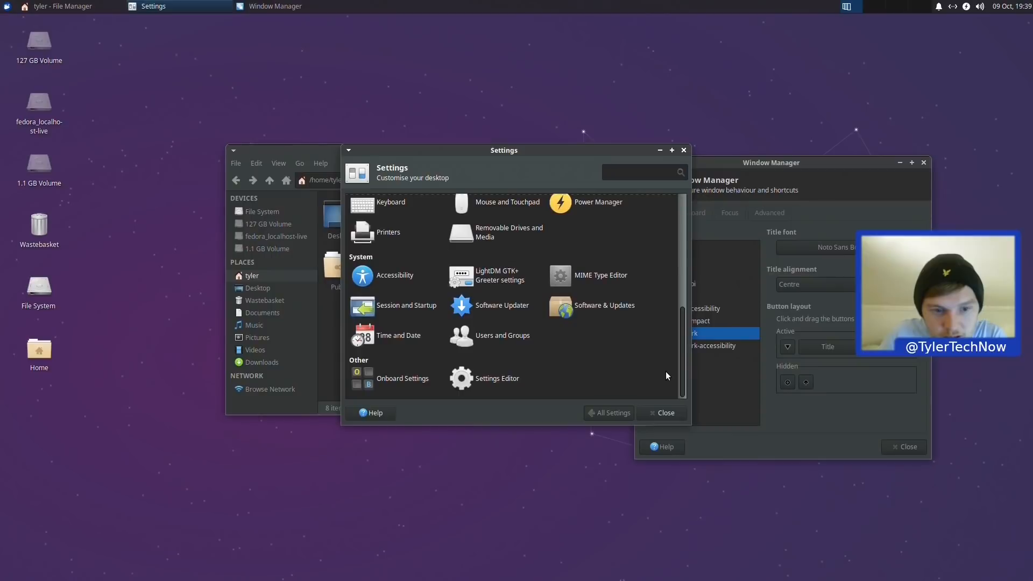
click(390, 311)
click(439, 201)
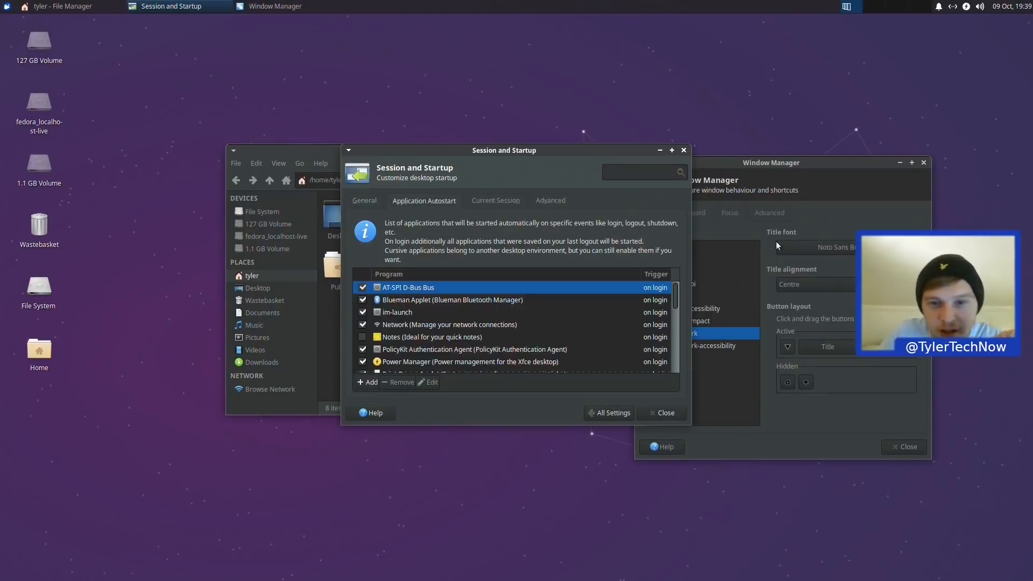
Step: Review the programs that start automatically at login, and close all open windows
scroll(675, 296, down, 2)
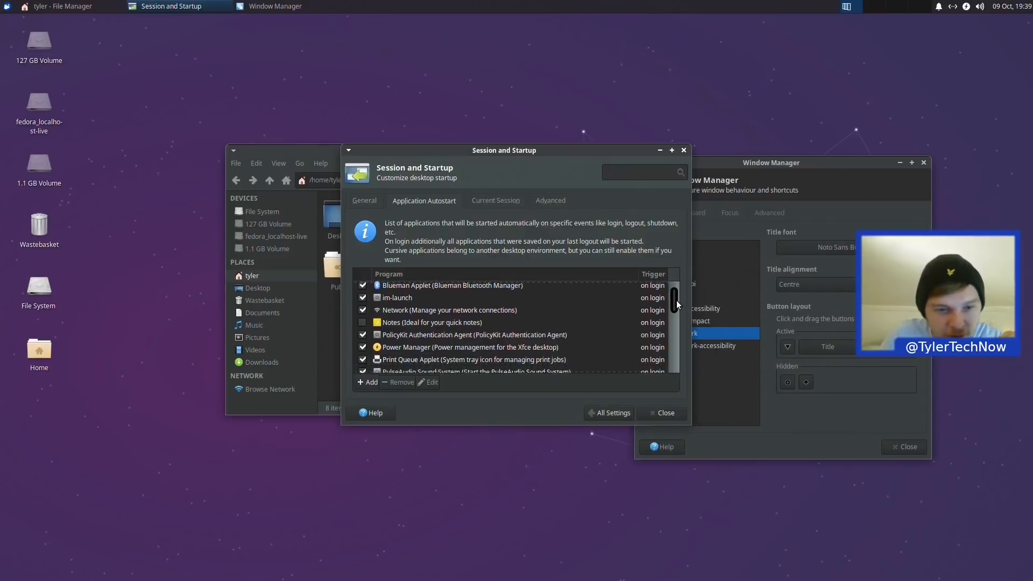
scroll(673, 323, down, 5)
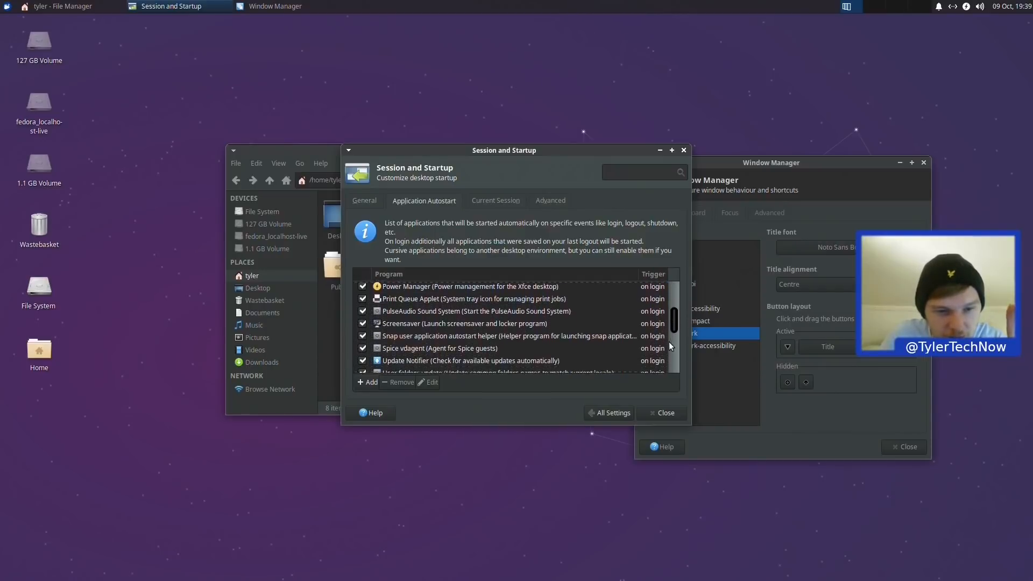
scroll(666, 356, down, 4)
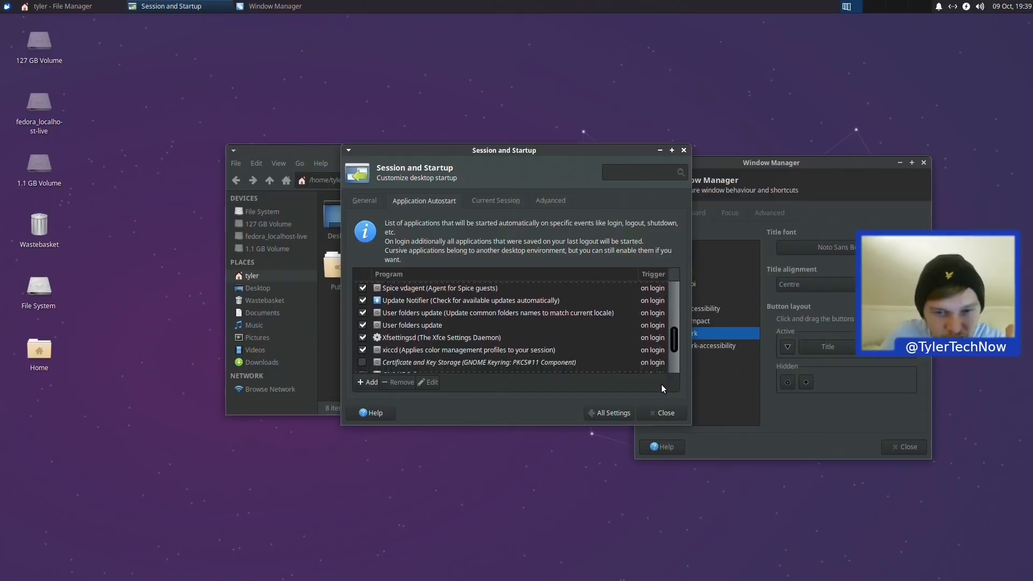
drag(678, 345, 677, 383)
click(664, 412)
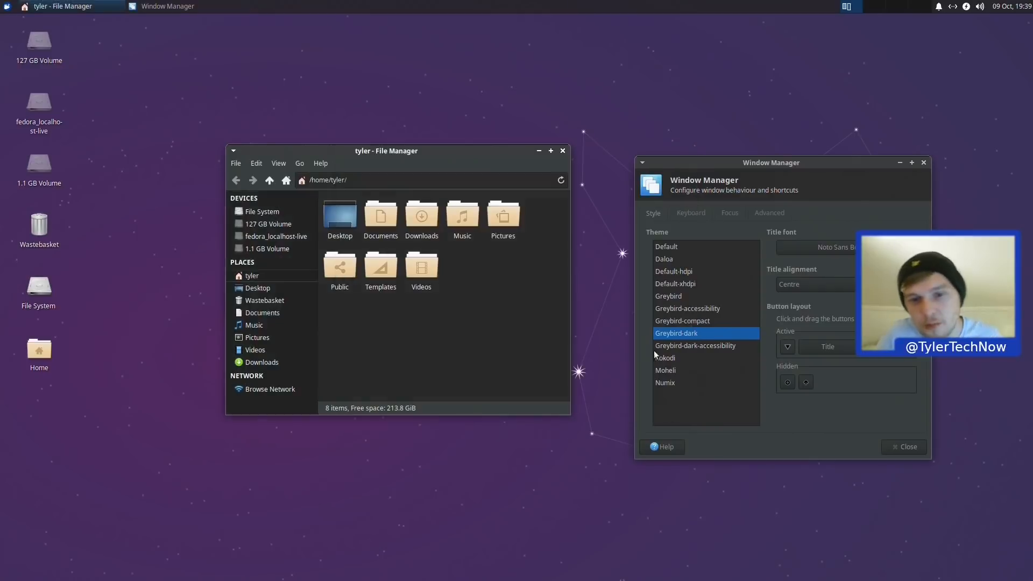
click(562, 151)
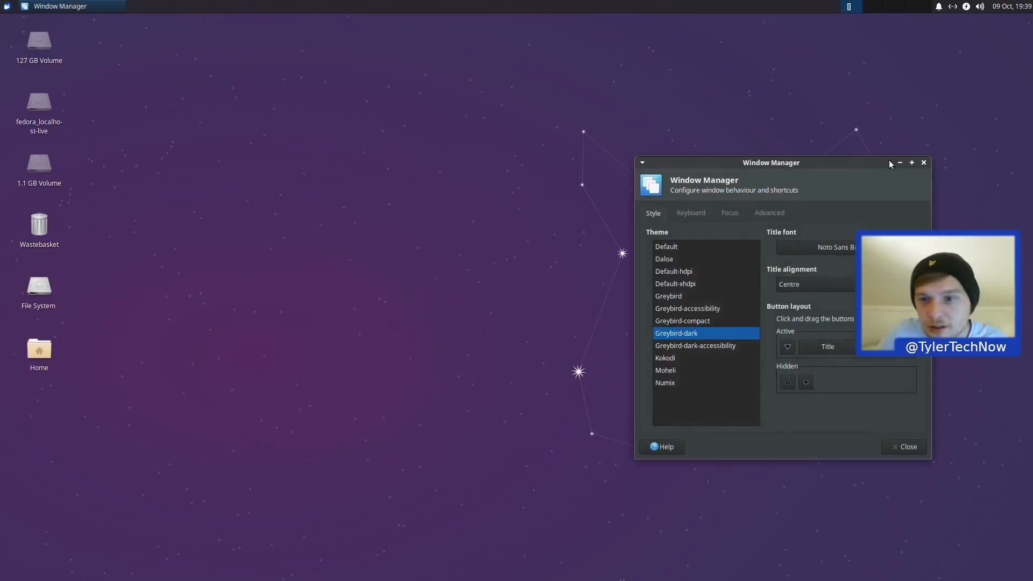
click(924, 162)
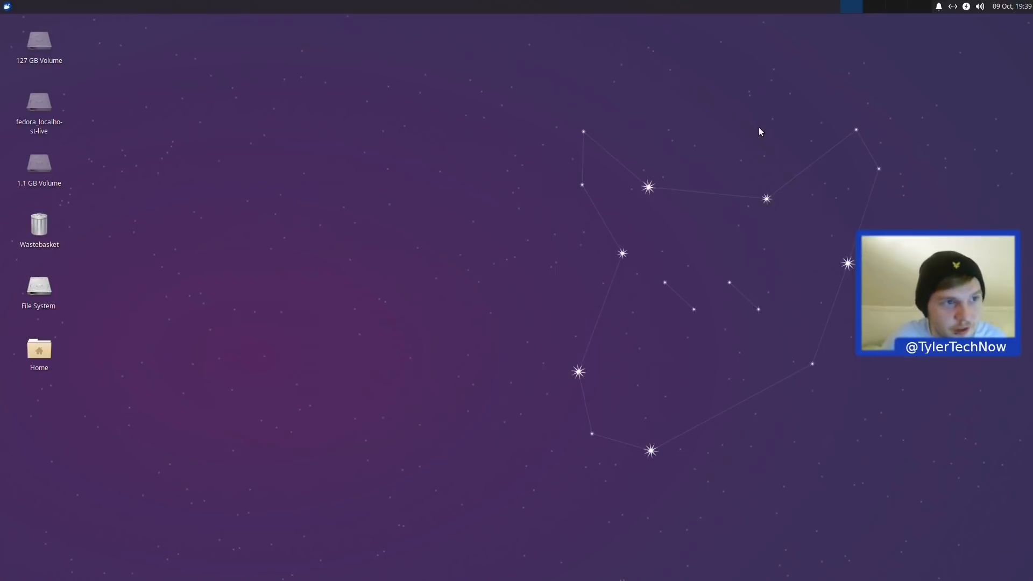
Step: Open the Window Manager settings and the Keyboard settings by searching the application menu
click(5, 5)
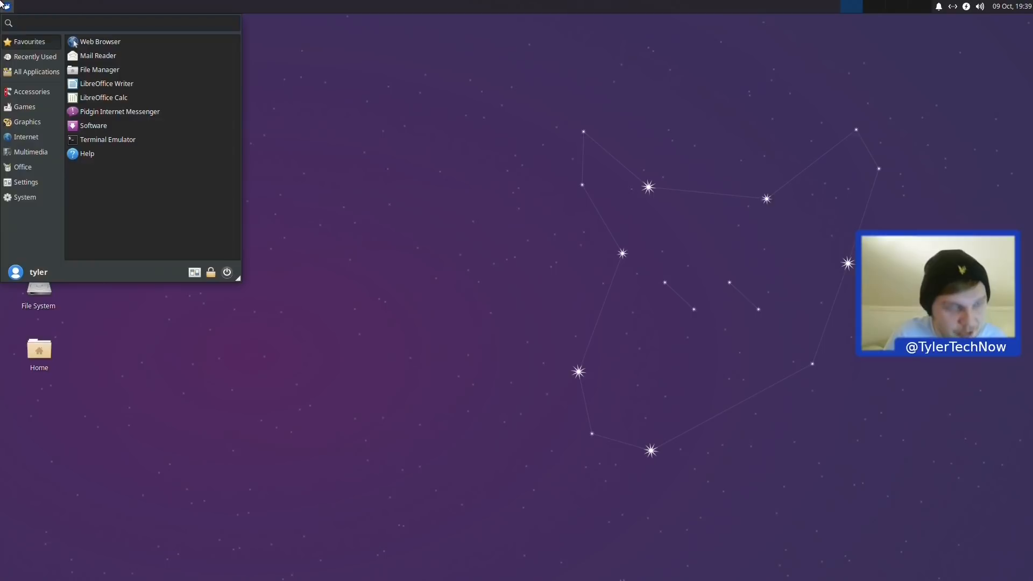
text(window)
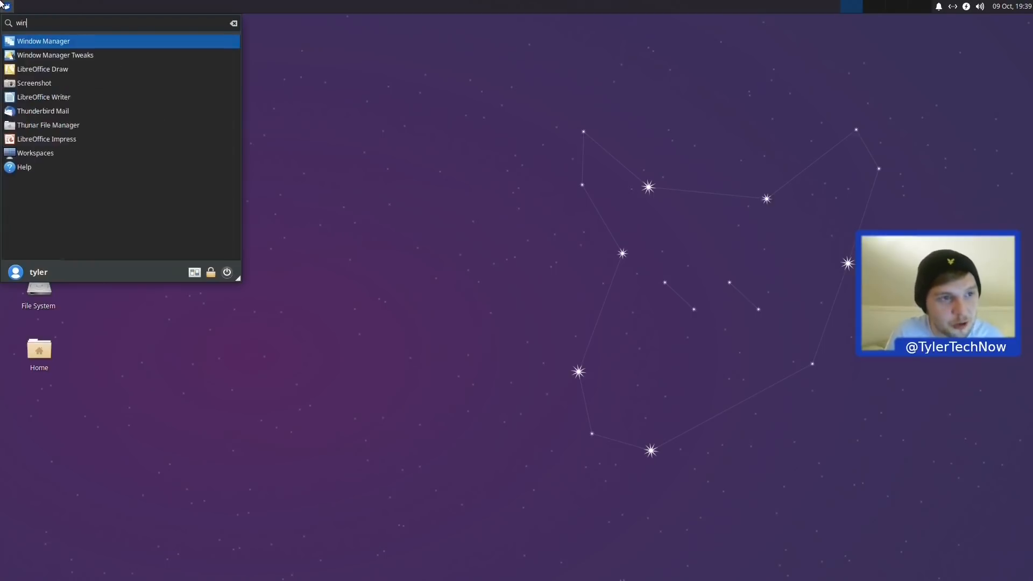
key(Return)
click(4, 6)
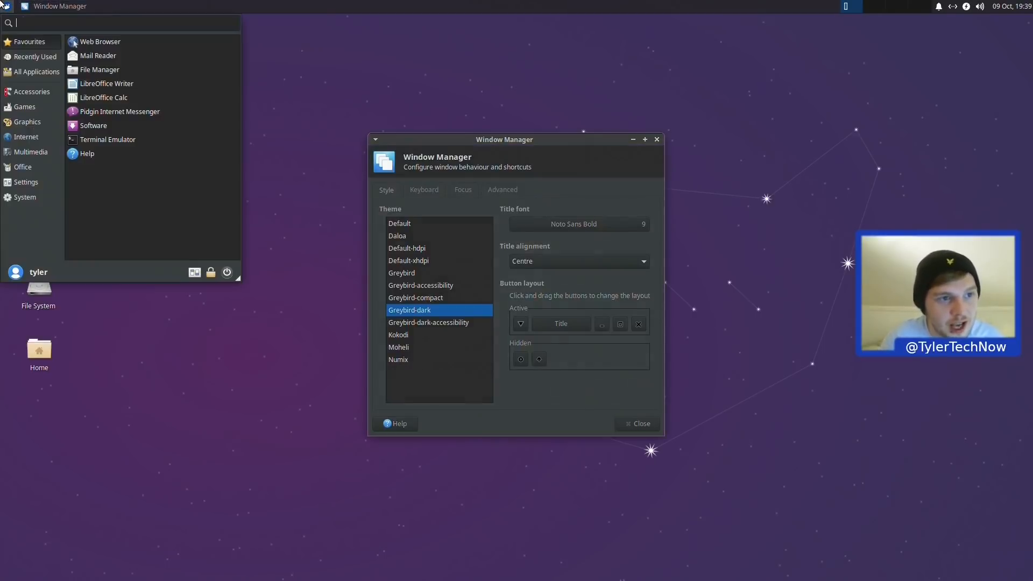
text(key)
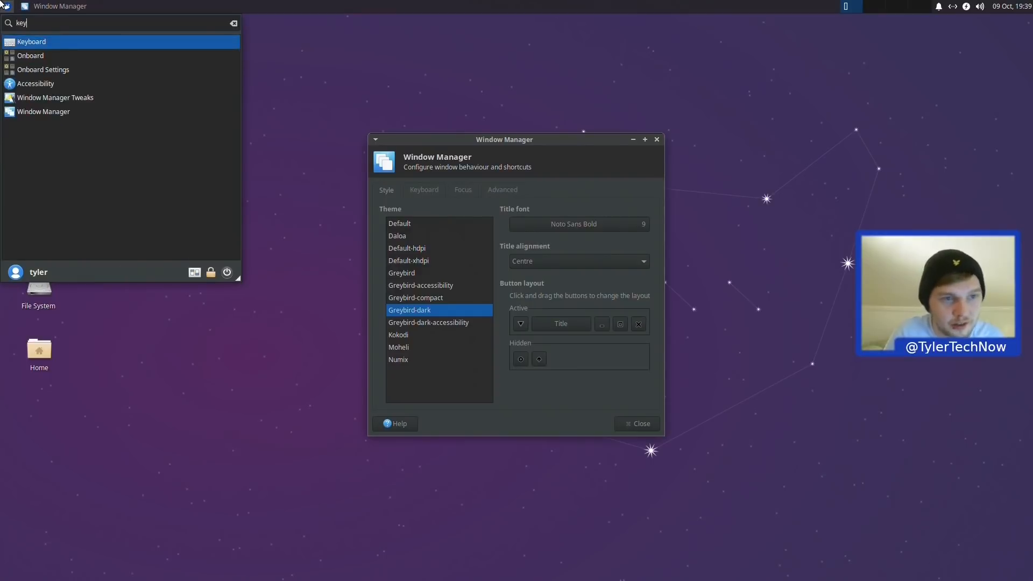
key(Return)
Step: Place the Keyboard and Window Manager windows side by side, with Keyboard on the left and in focus
drag(481, 125, 251, 114)
drag(499, 141, 651, 141)
click(301, 112)
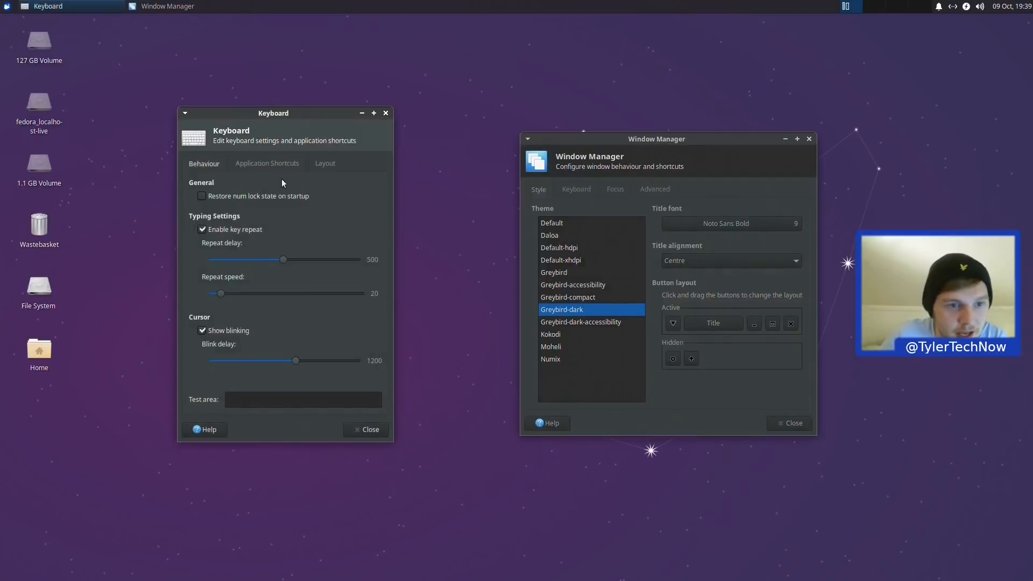
Step: In the Keyboard settings' Application Shortcuts, find and select the xfce4-popup-whiskermenu command
click(269, 164)
click(1, 3)
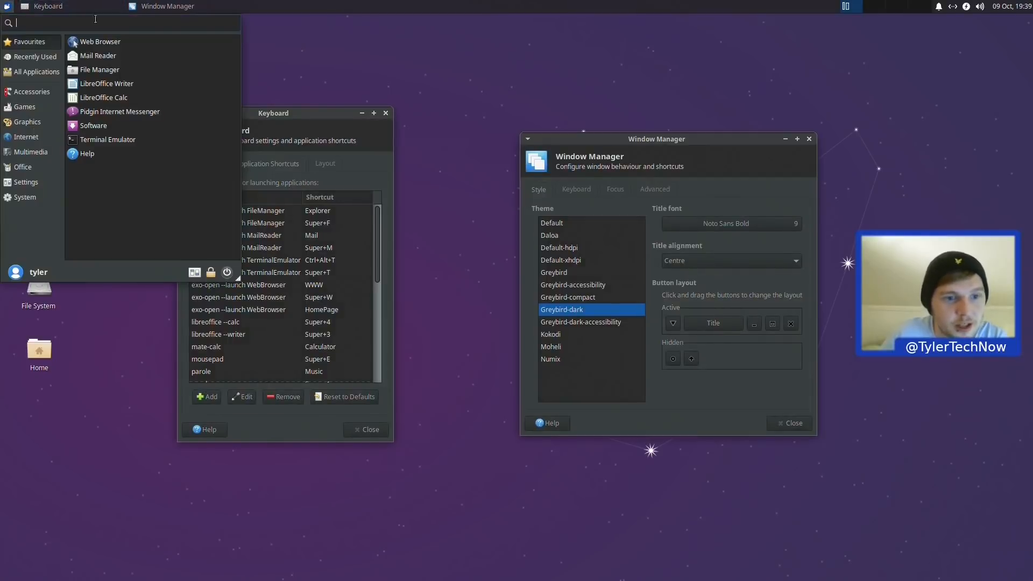
click(322, 101)
scroll(328, 297, down, 5)
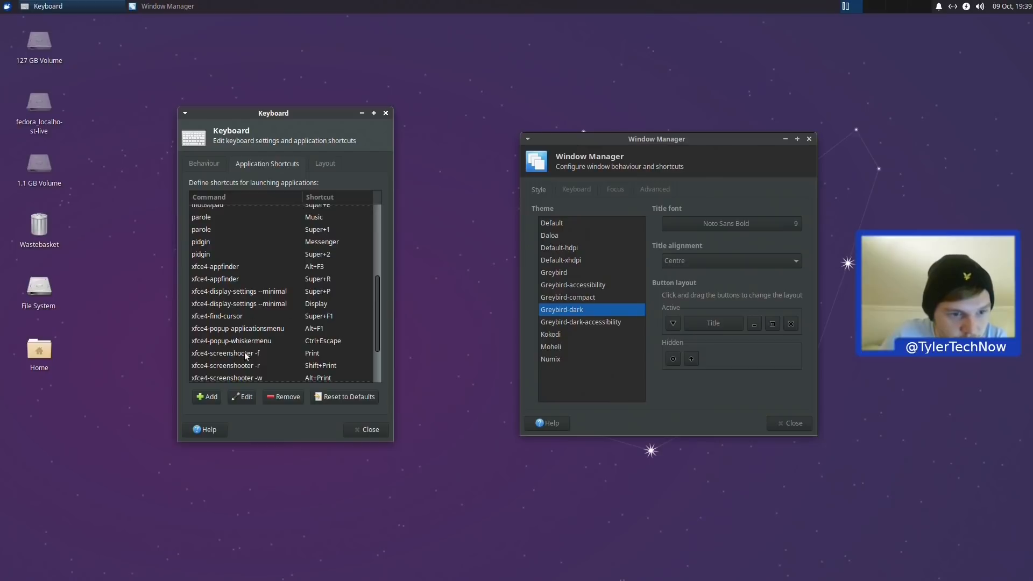
click(282, 342)
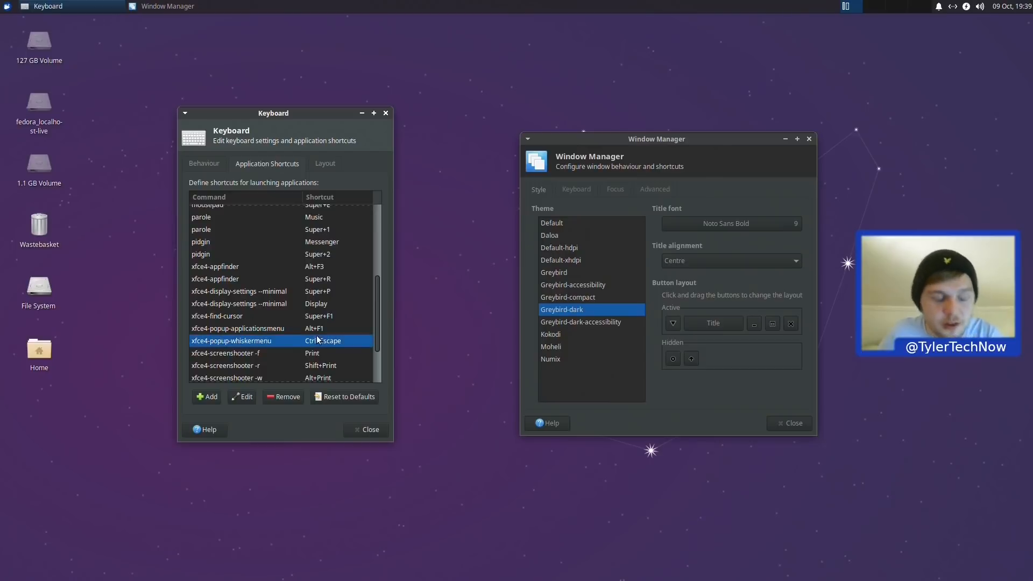
Step: Test the selected Whisker menu shortcut by toggling the application menu open and closed several times
key(ctrl+Escape)
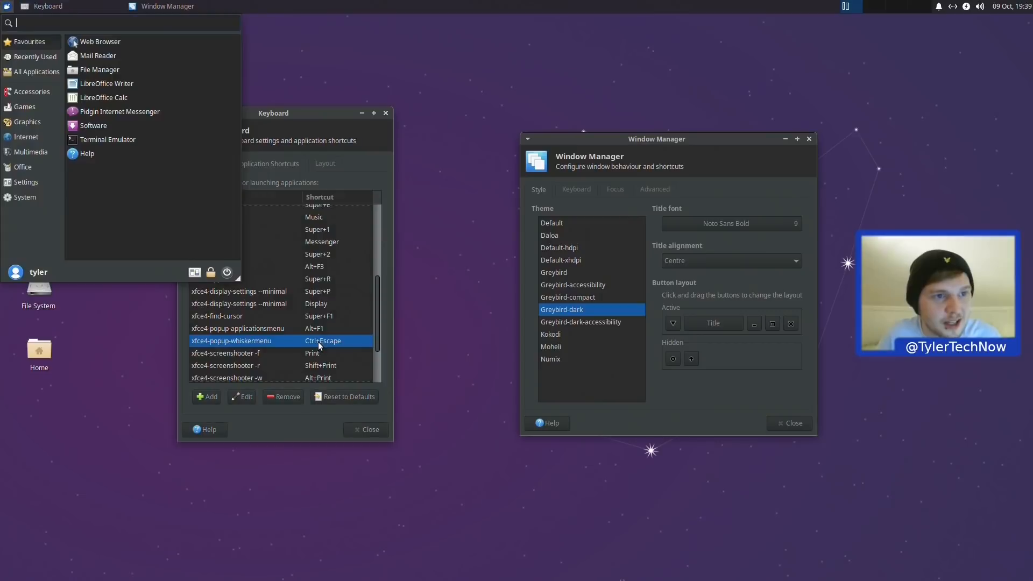
key(ctrl+Escape)
key(ctrl+Escape)
key(ctrl+Escape)
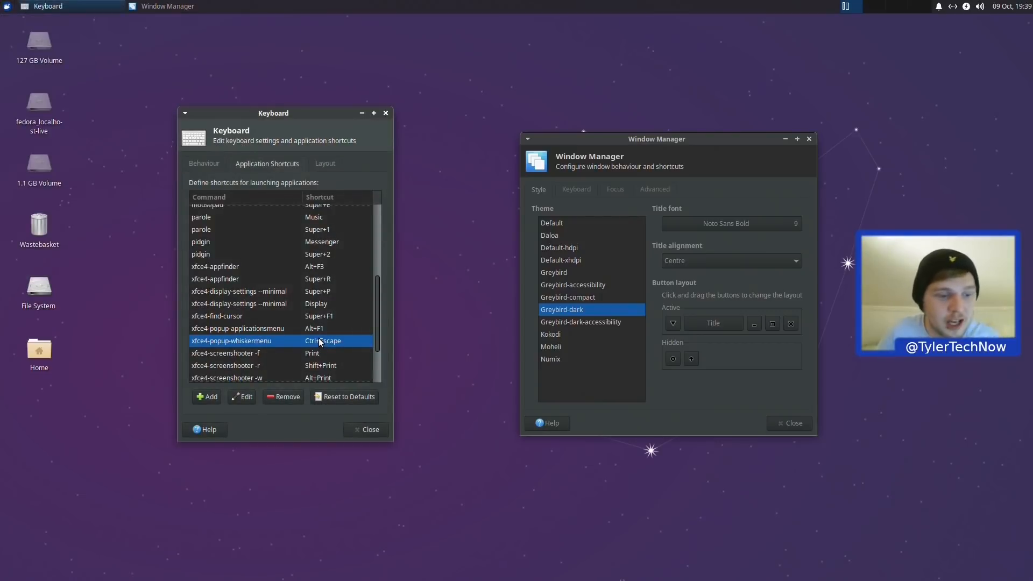
Step: Open the Home folder and tile its window to the right and left screen halves, then restore it as a floating window
double_click(44, 353)
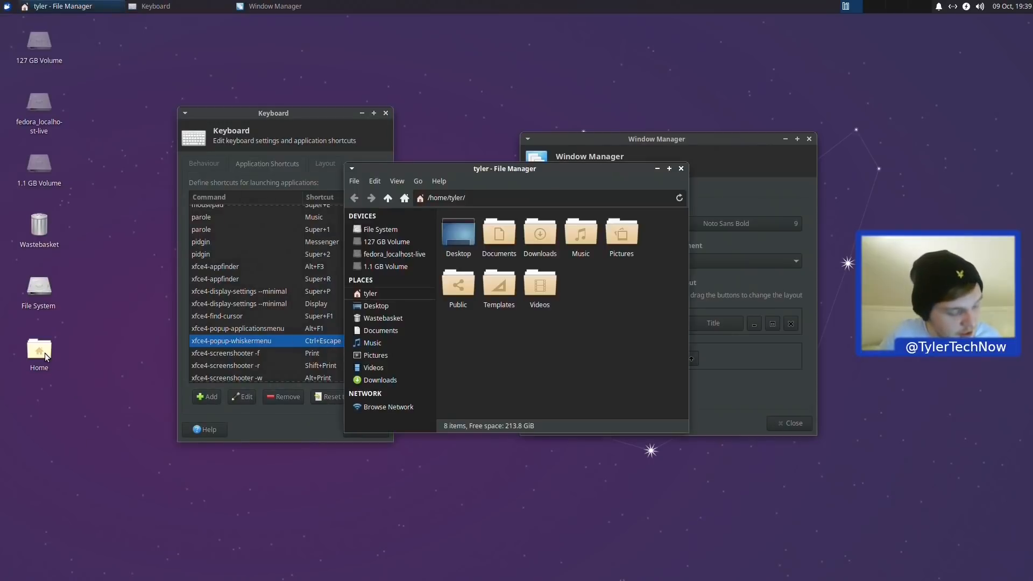
key(super+Right)
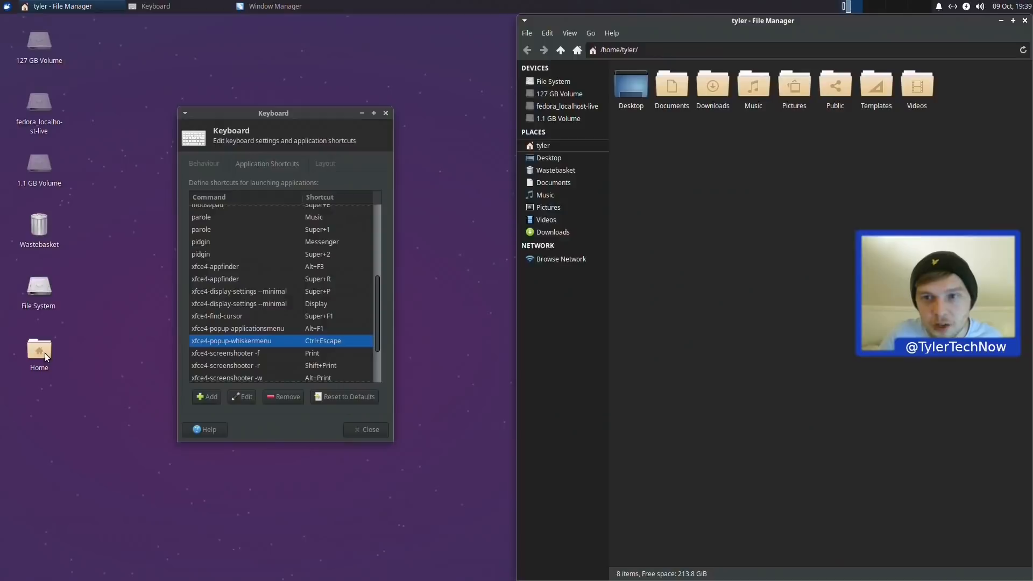
key(super+Left)
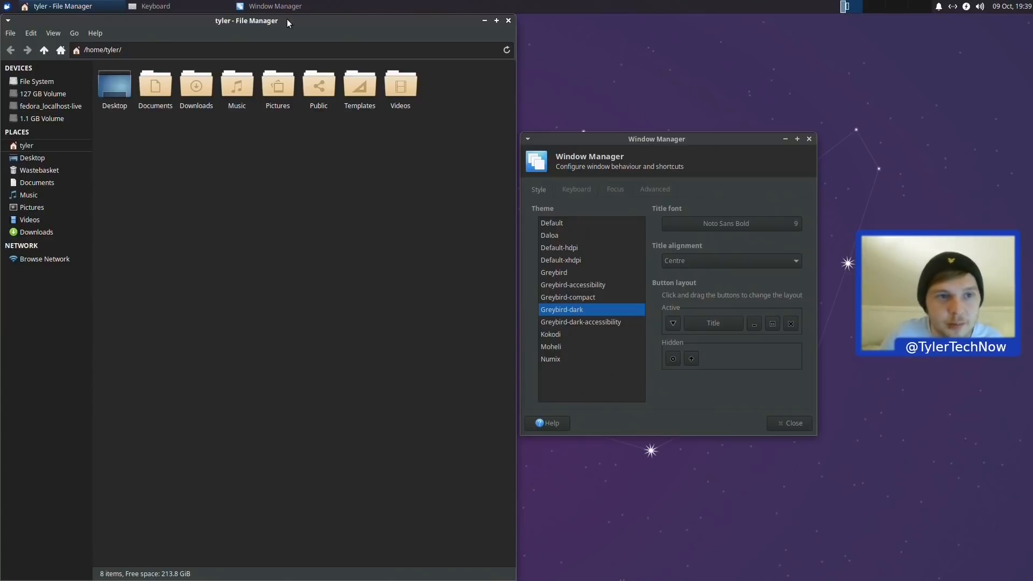
drag(286, 19, 617, 82)
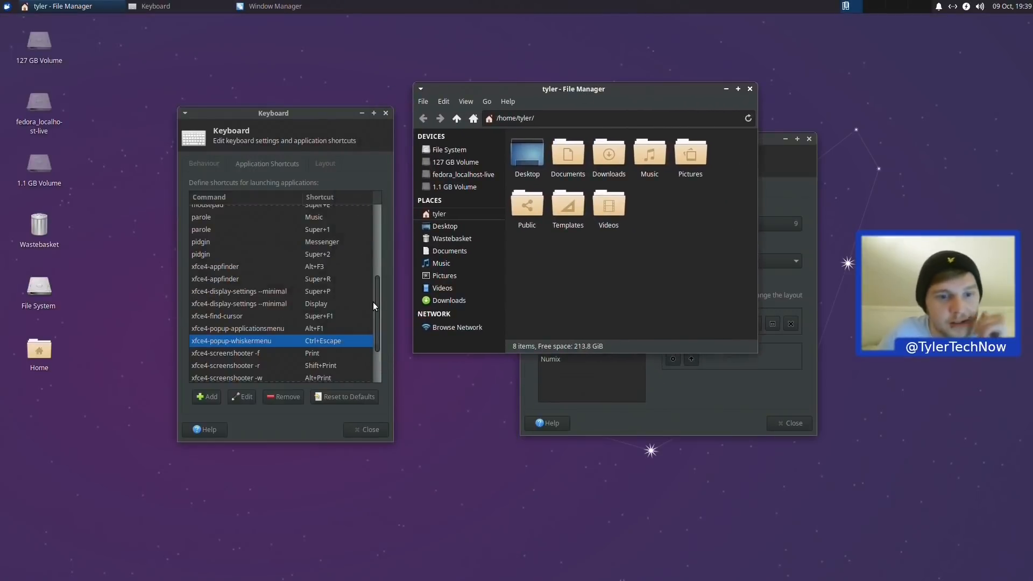
Step: Close the Keyboard settings, move the Window Manager window clear of the File Manager, and show its keyboard shortcuts
drag(378, 302, 377, 205)
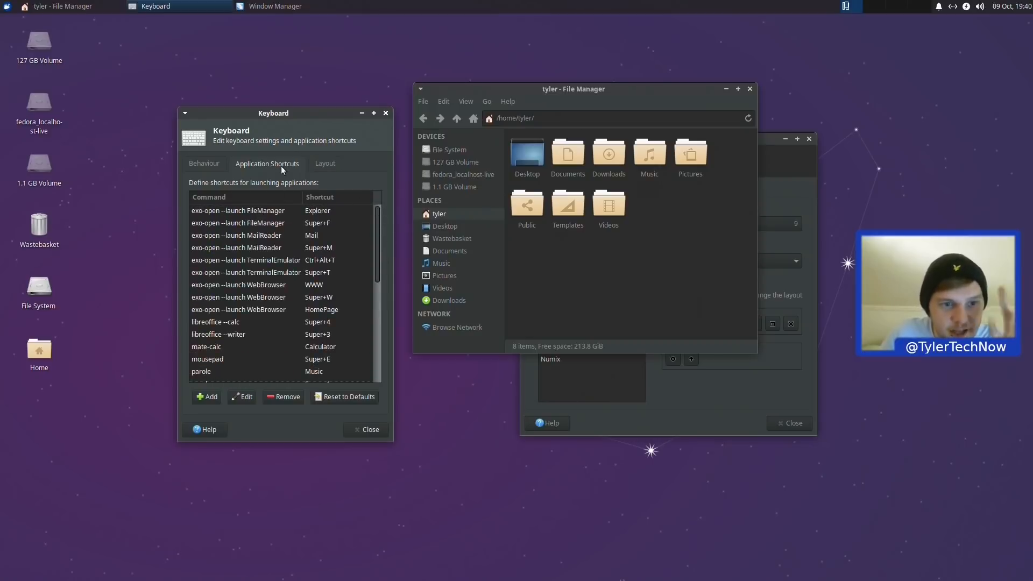
click(386, 114)
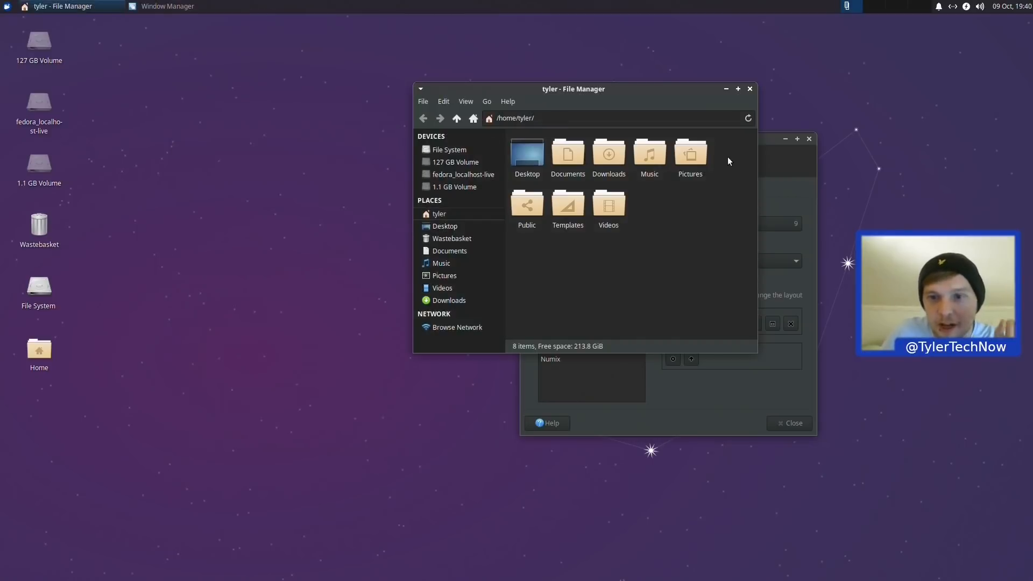
drag(768, 140, 393, 99)
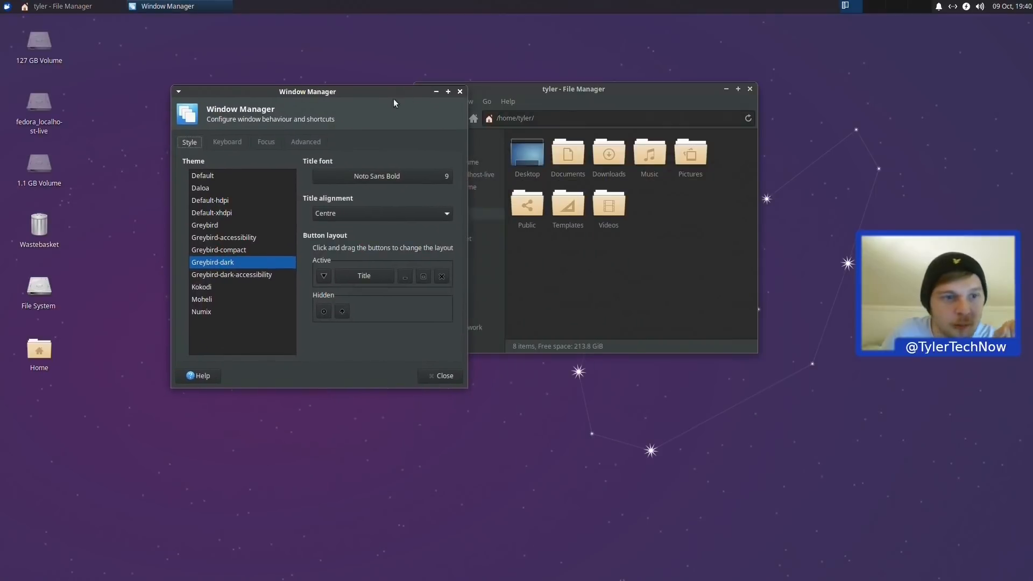
click(223, 145)
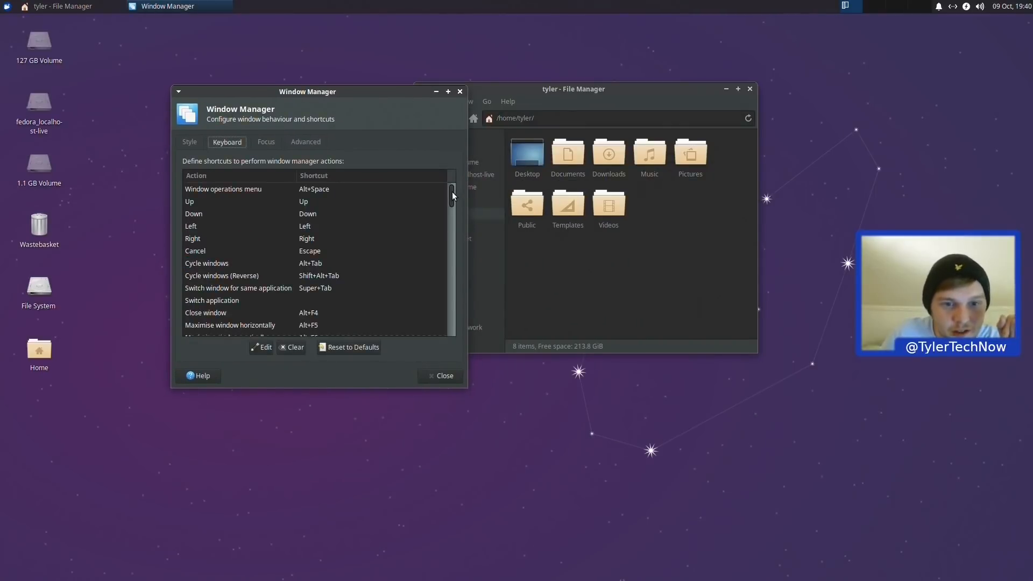
Step: Assign Ctrl+Alt+Left to 'Move window to left workspace' and Ctrl+Alt+Right to 'Move window to right workspace', overriding the conflicting actions
drag(453, 192, 454, 240)
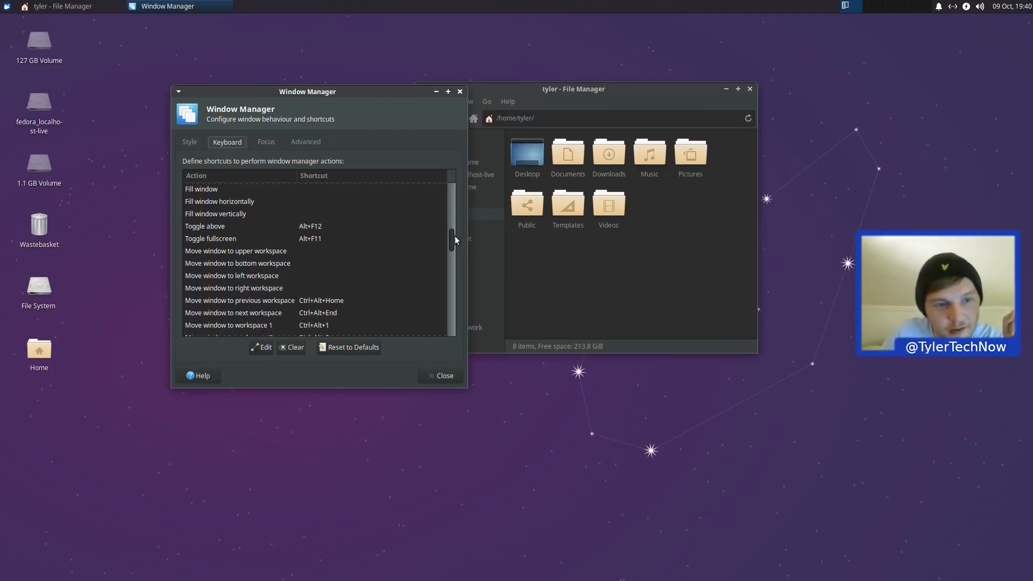
click(258, 276)
double_click(269, 281)
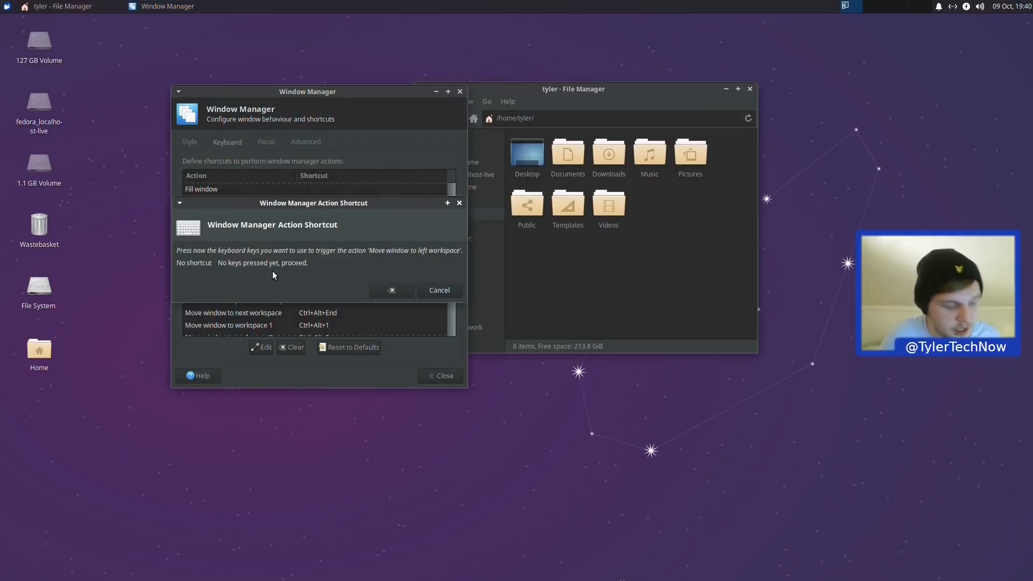
key(ctrl+alt+Left)
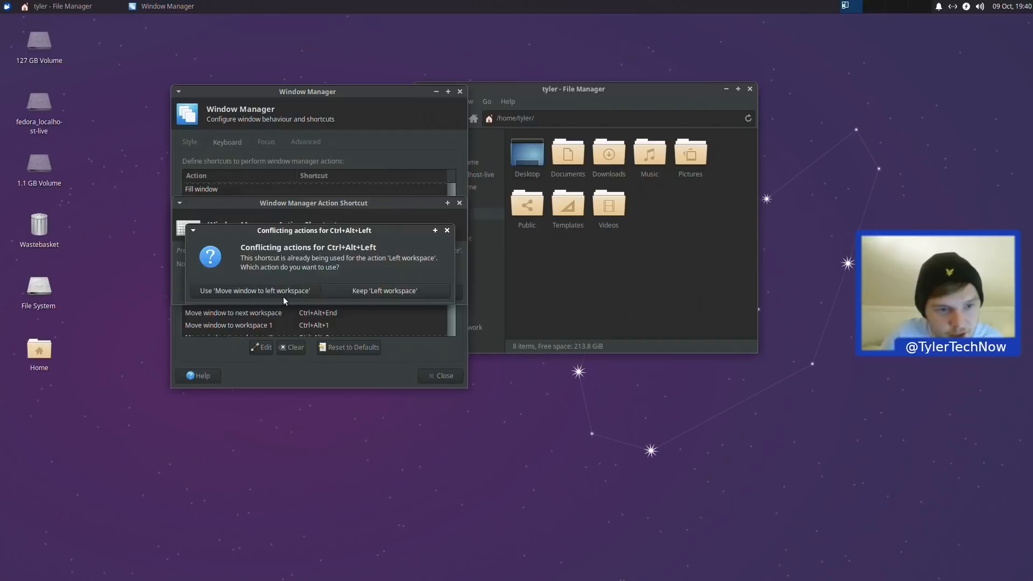
click(231, 296)
double_click(318, 282)
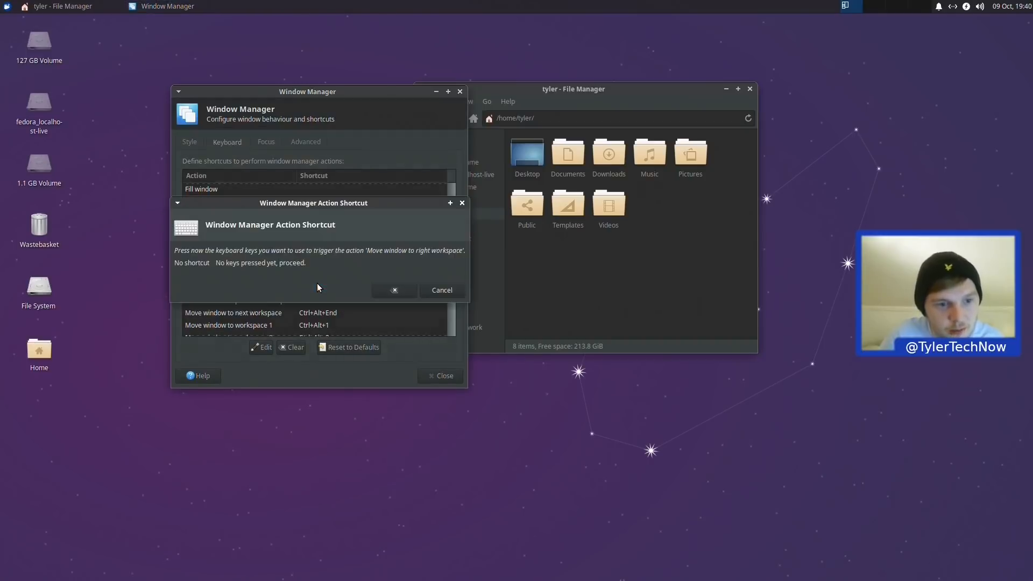
key(ctrl+alt+Right)
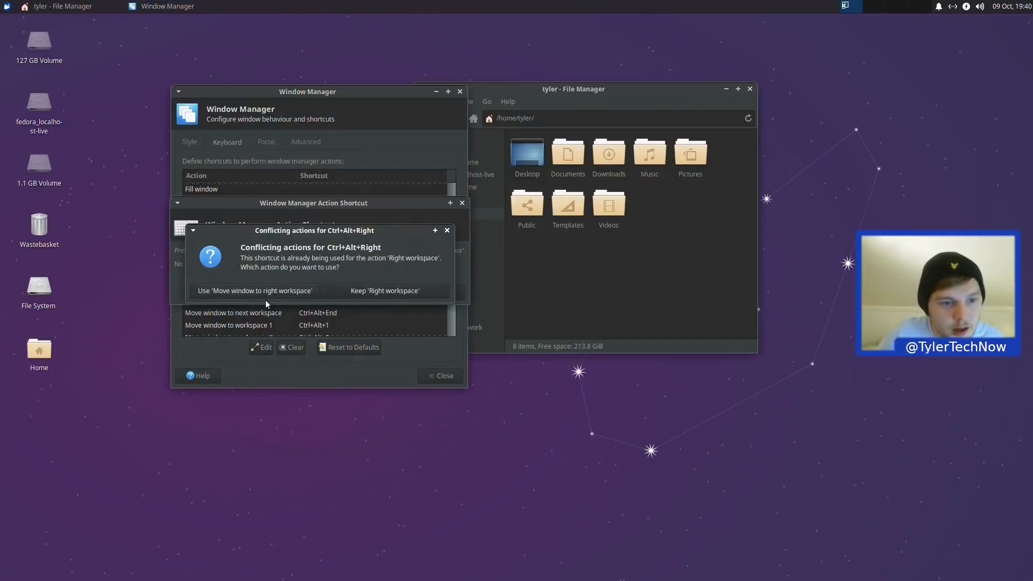
click(299, 293)
Step: Assign Ctrl+Left to the 'Left workspace' action and Ctrl+Right to the 'Right workspace' action
scroll(385, 283, down, 10)
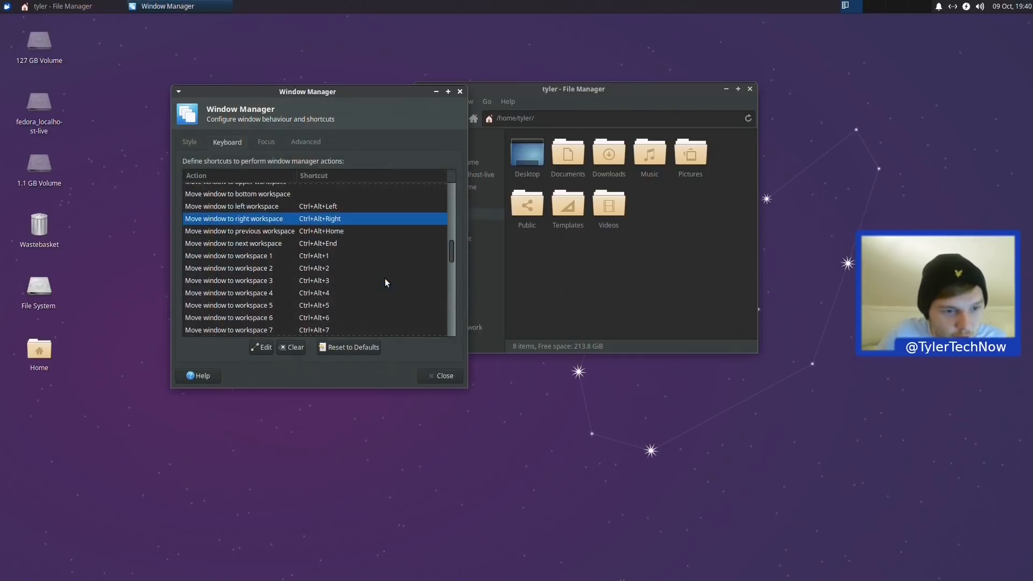
scroll(386, 283, down, 3)
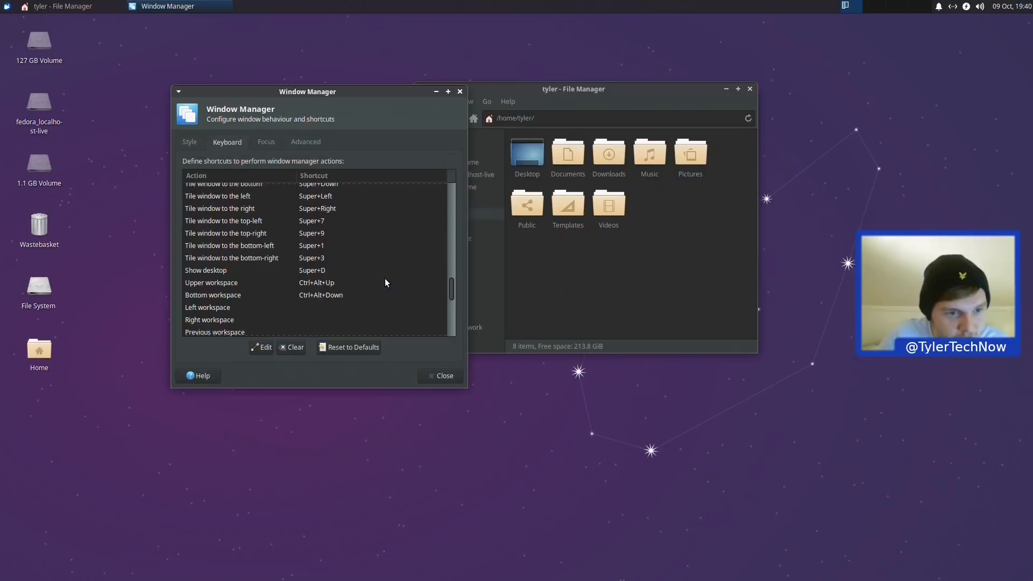
double_click(222, 284)
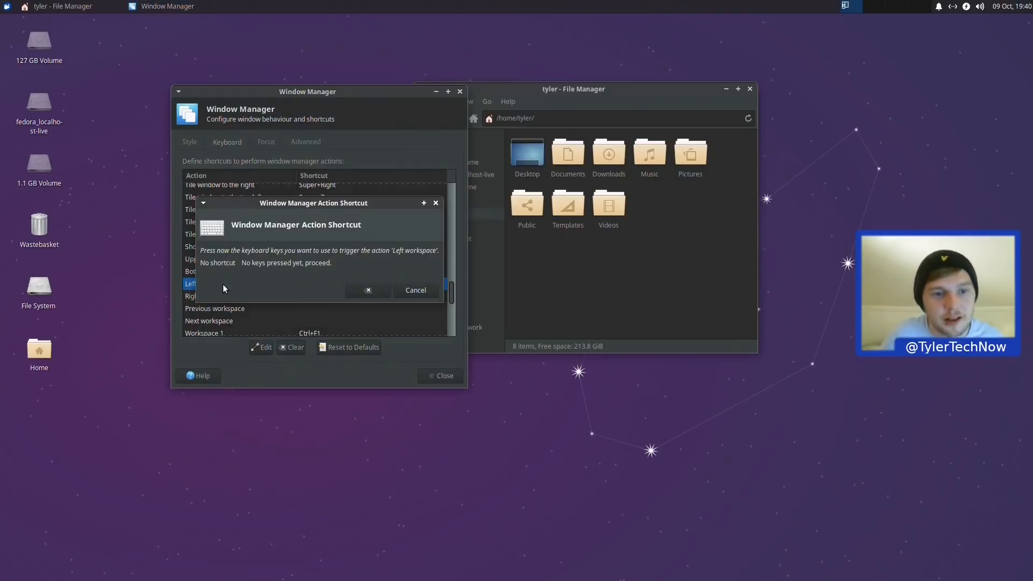
key(ctrl+Left)
double_click(259, 297)
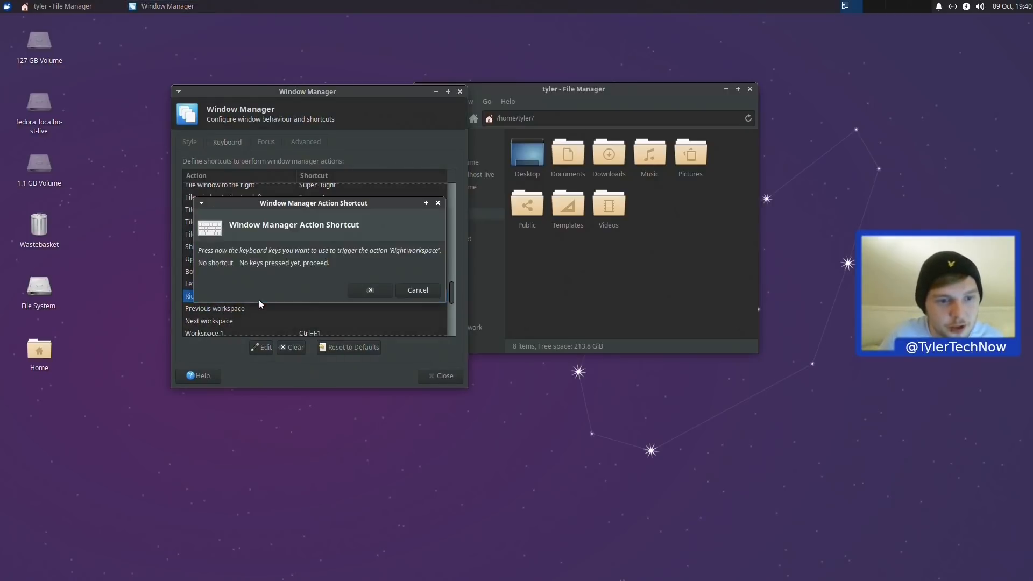
key(ctrl+Right)
Step: Test the workspace shortcuts on the File Manager window by repeatedly moving it to the right workspace and back
click(614, 90)
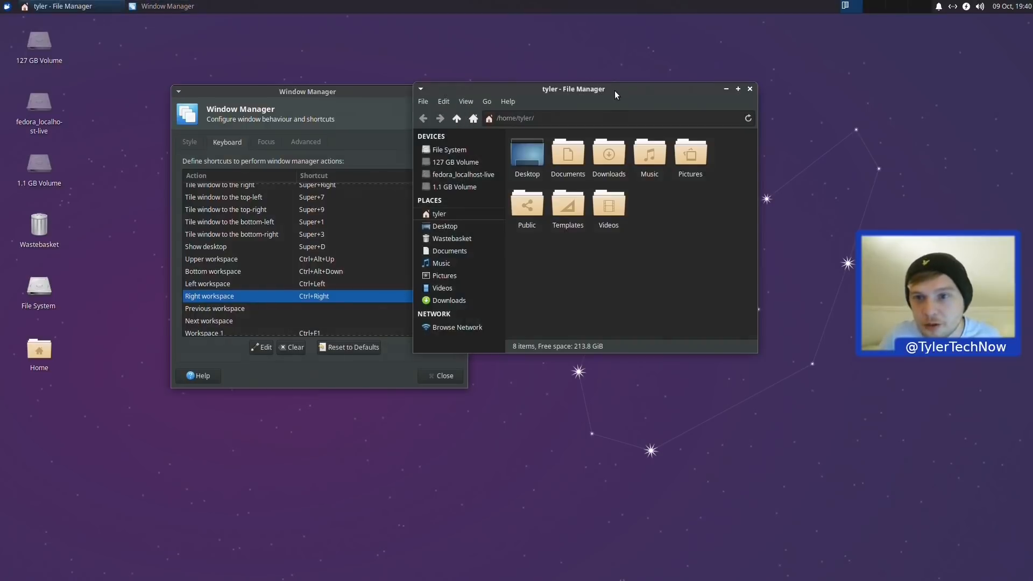
key(super+d)
key(super+d)
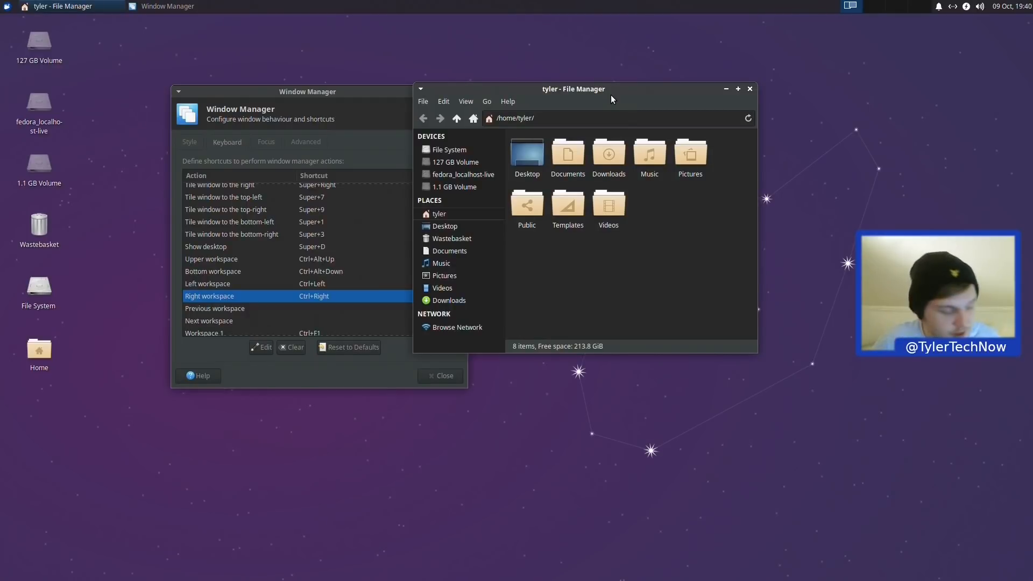
key(ctrl+alt+shift+Right)
key(ctrl+alt+shift+Left)
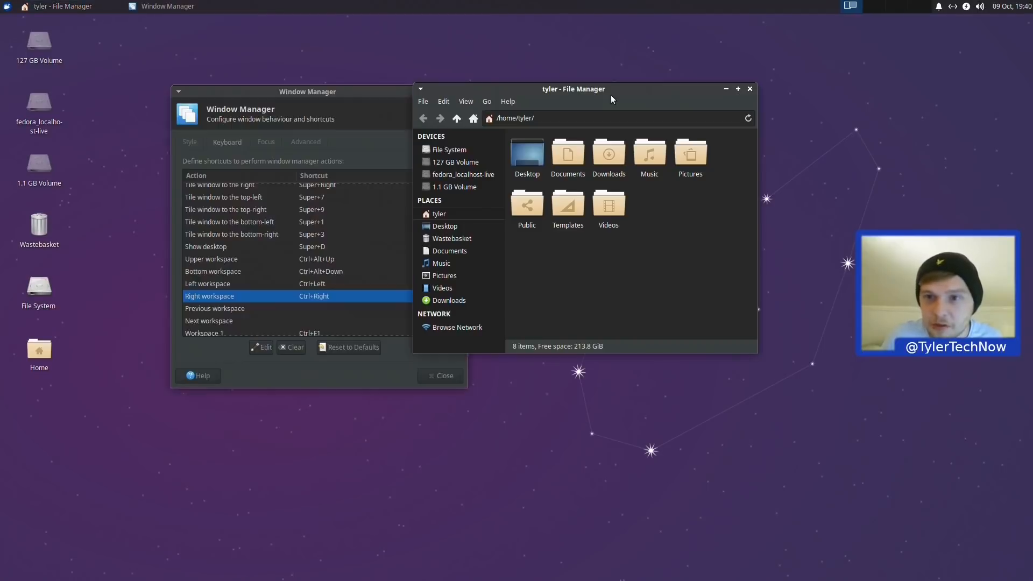
key(ctrl+alt+shift+Right)
key(ctrl+alt+shift+Left)
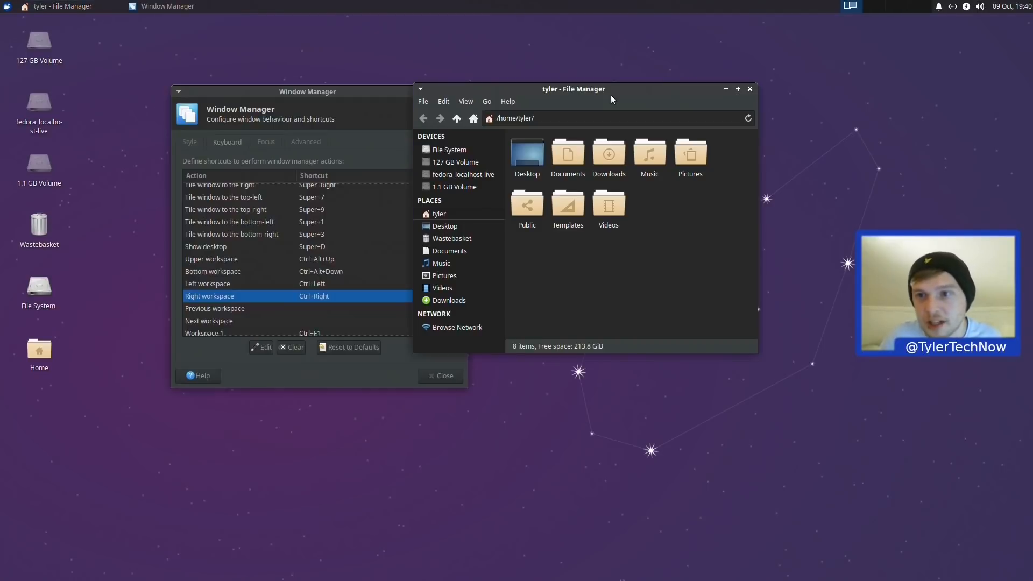
Step: Close the File Manager and Window Manager windows to clear the desktop
click(750, 92)
drag(392, 92, 589, 96)
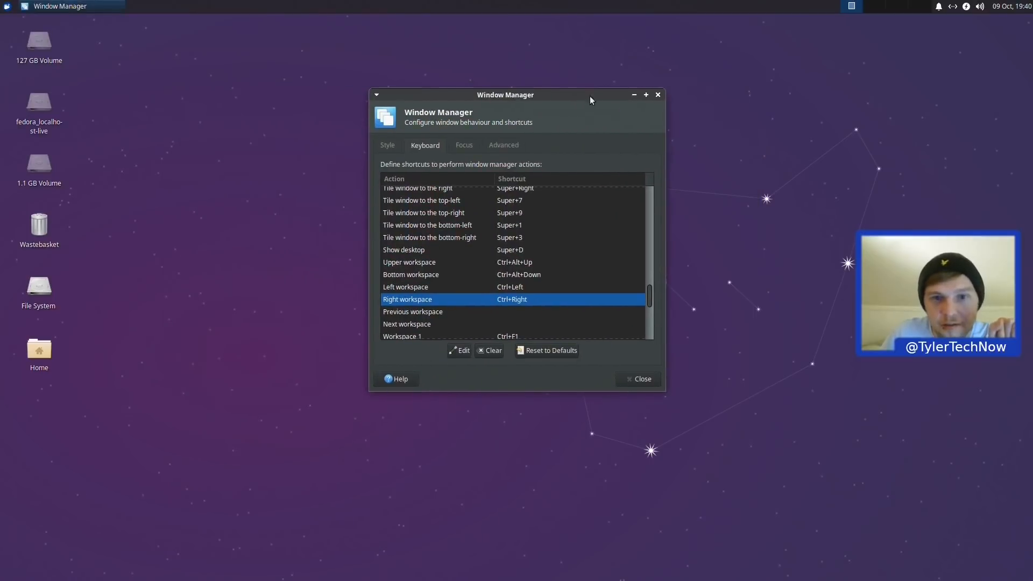
click(660, 95)
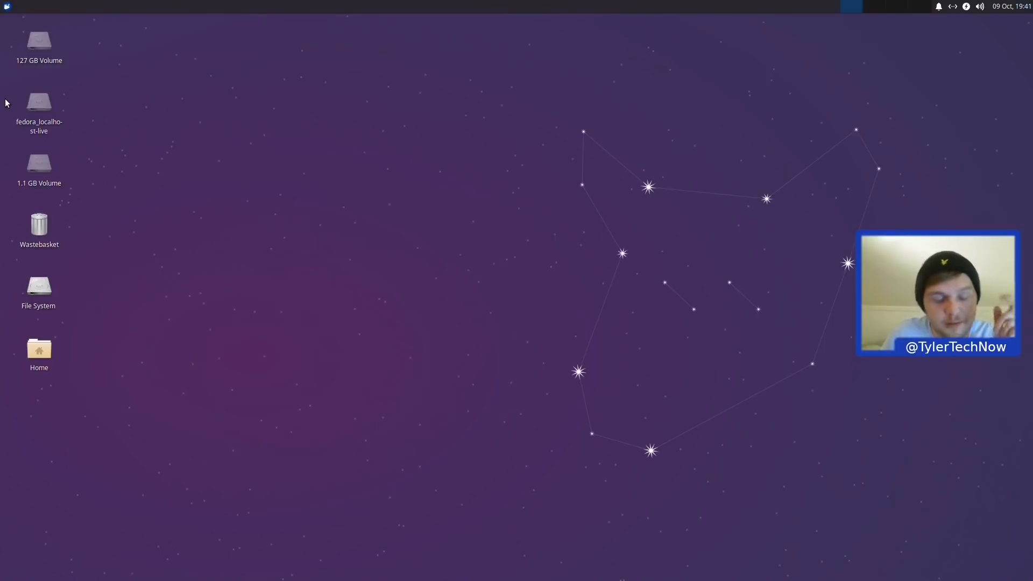
Step: In a new terminal, run sudo apt install flatpak plank tmux xfce4-appmenu-plugin, enter the account password and confirm the installation
key(ctrl+alt+t)
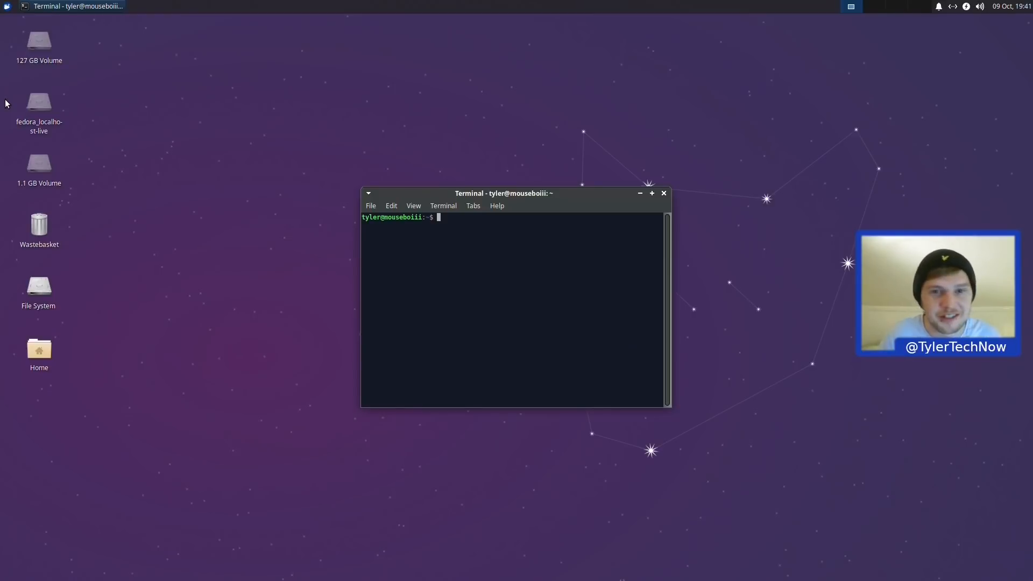
text(sud)
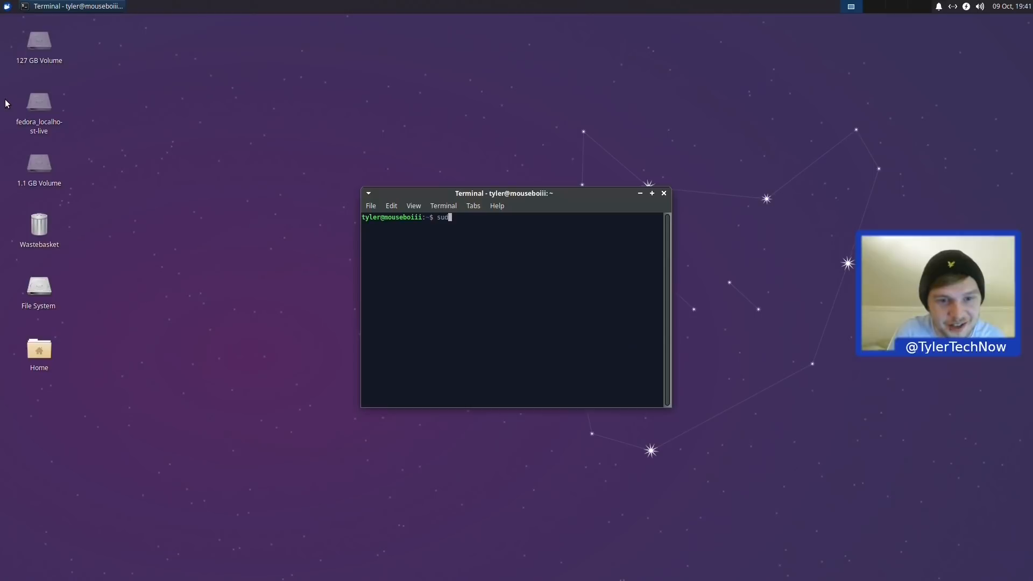
text(o apt install f)
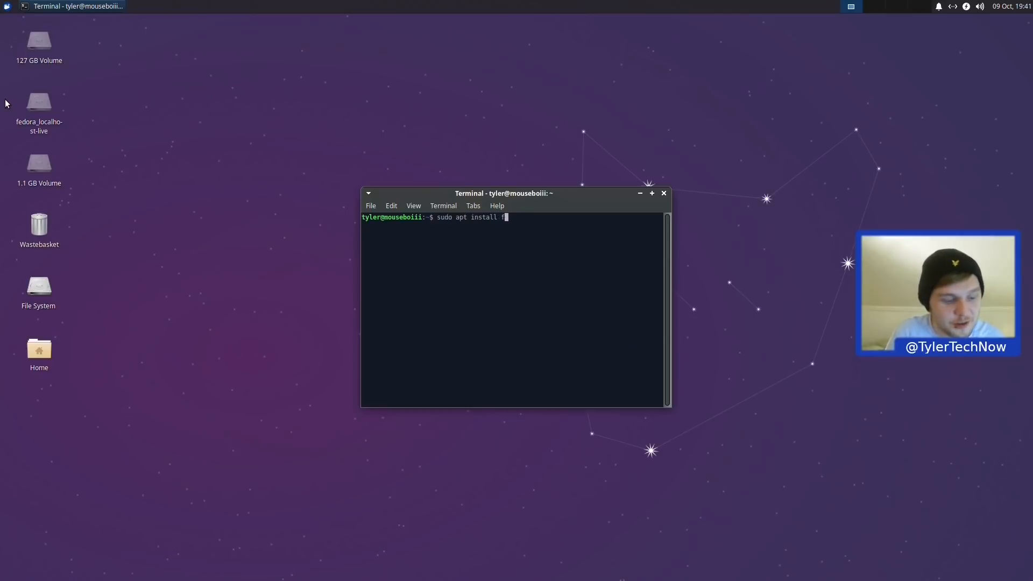
text(latpak plank )
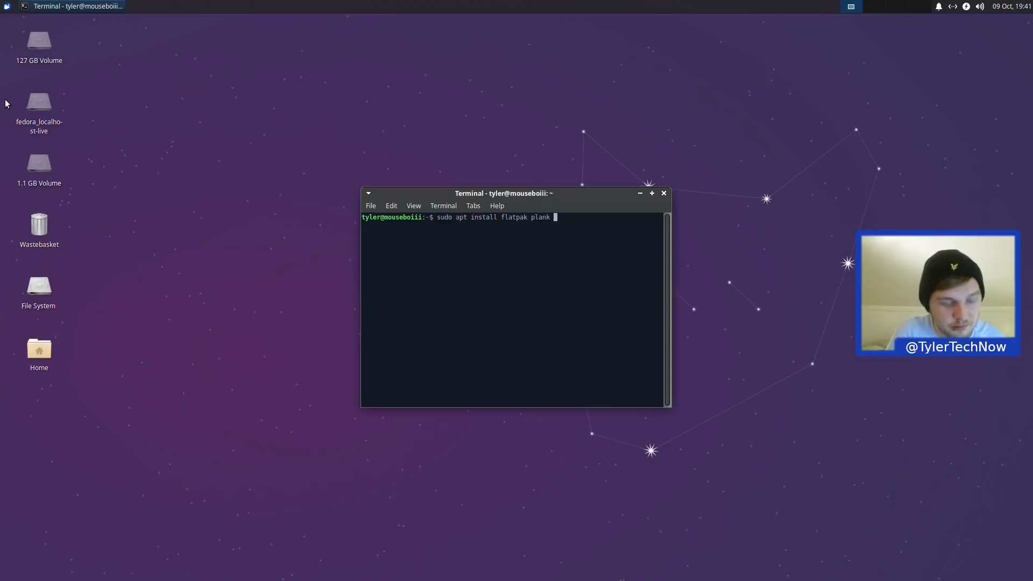
text(tmux )
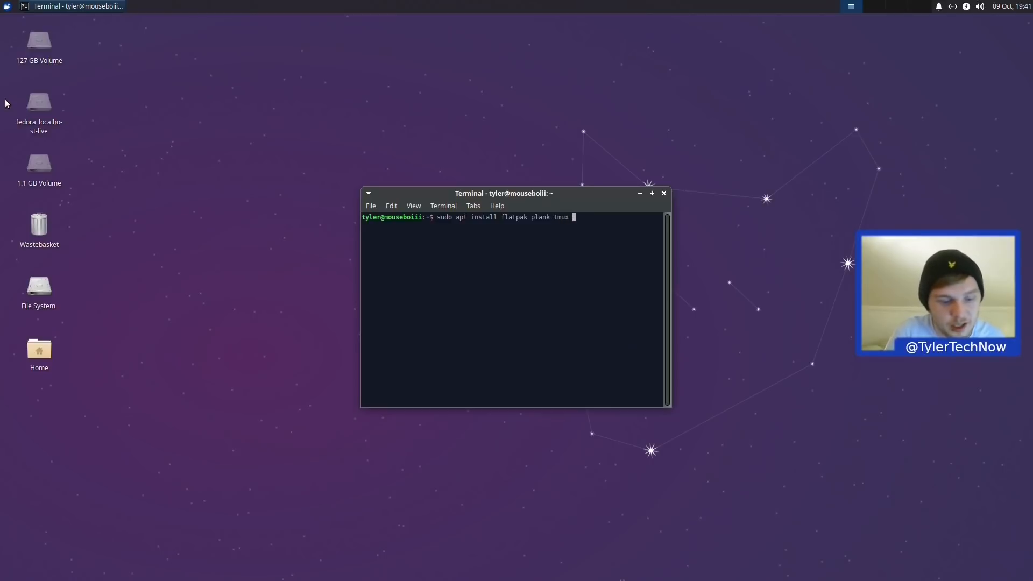
text(a)
key(BackSpace)
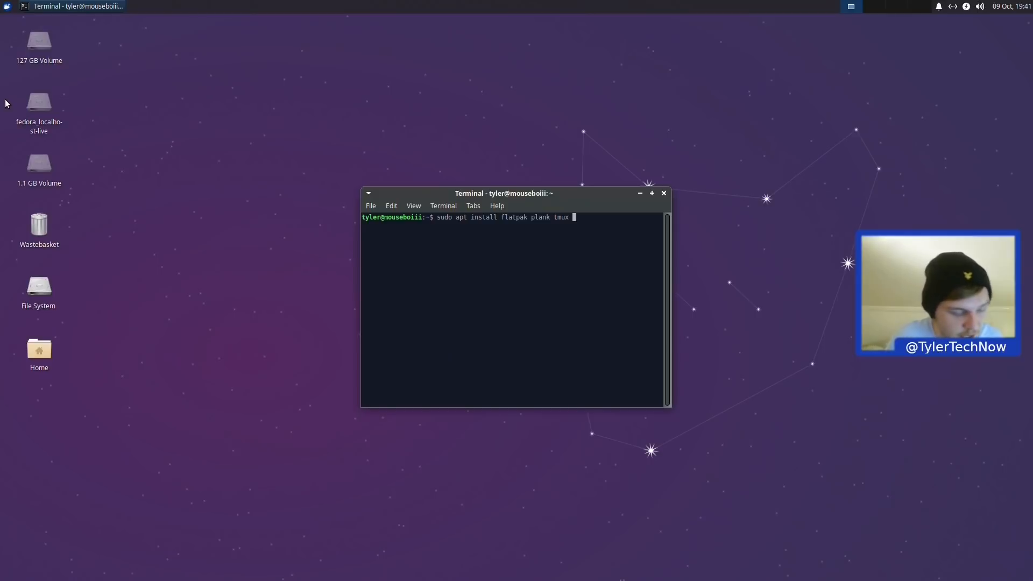
text(xfce4-app)
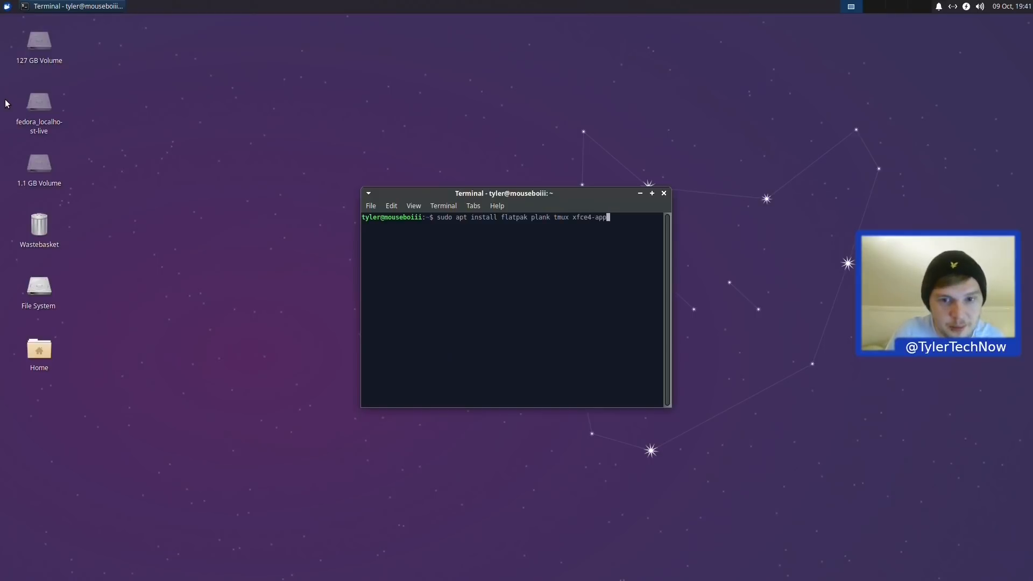
text(menu-pl)
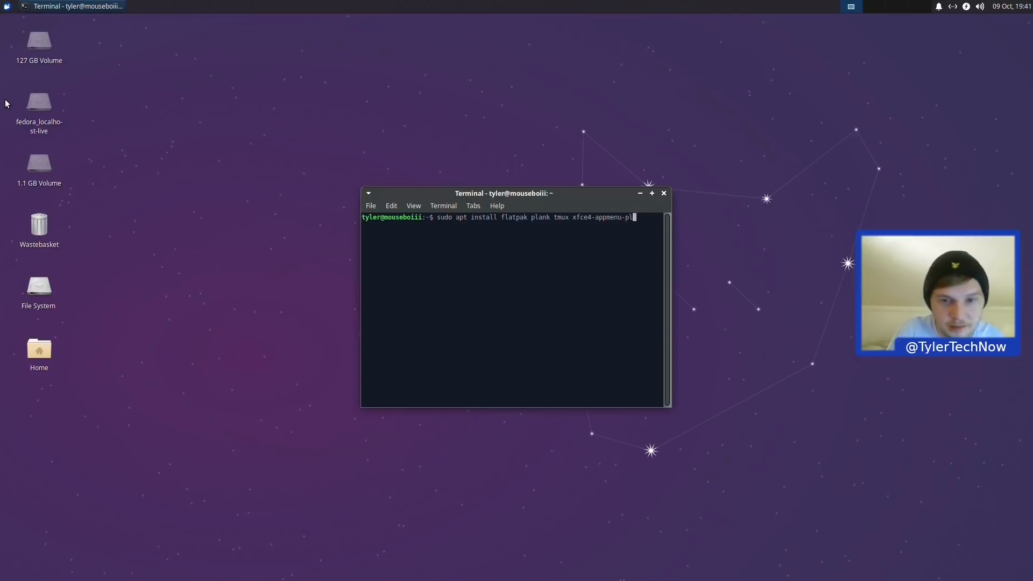
text(ugin)
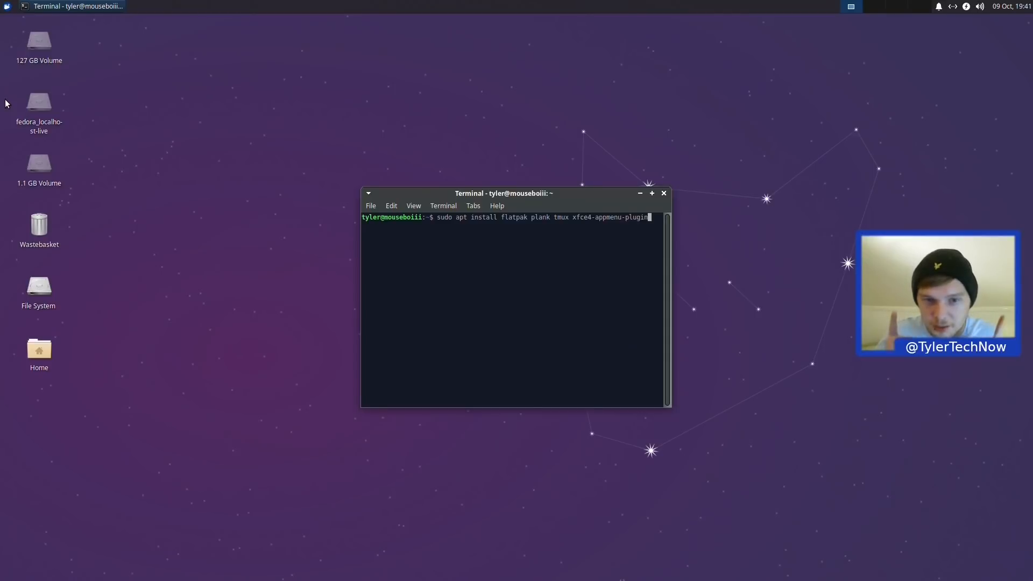
key(Return)
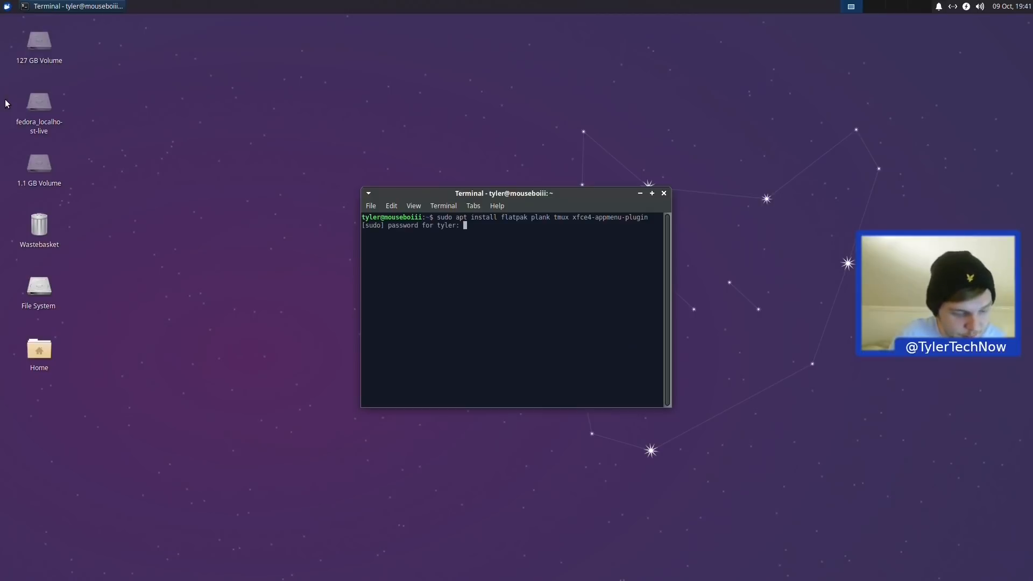
key(Return)
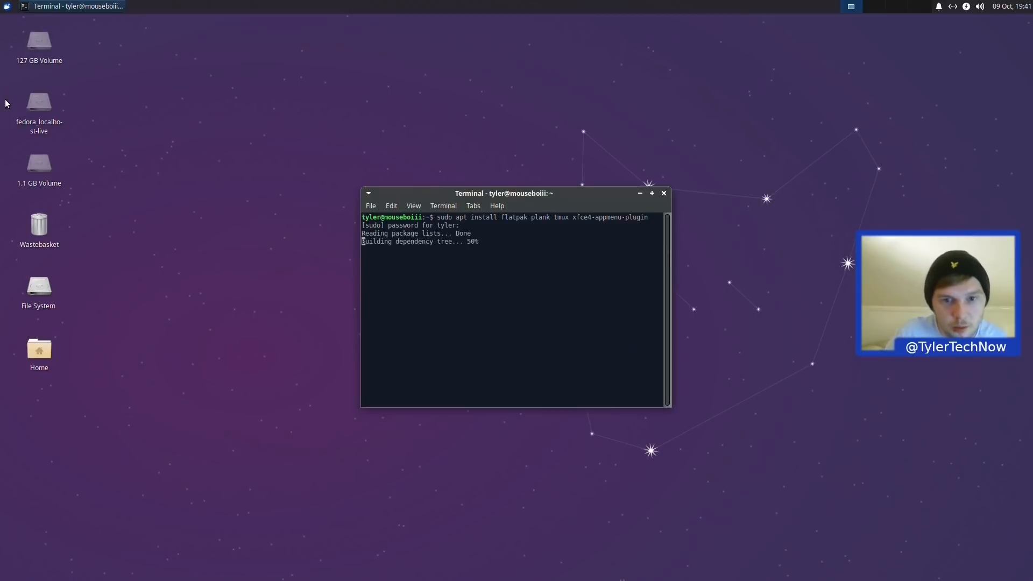
key(Return)
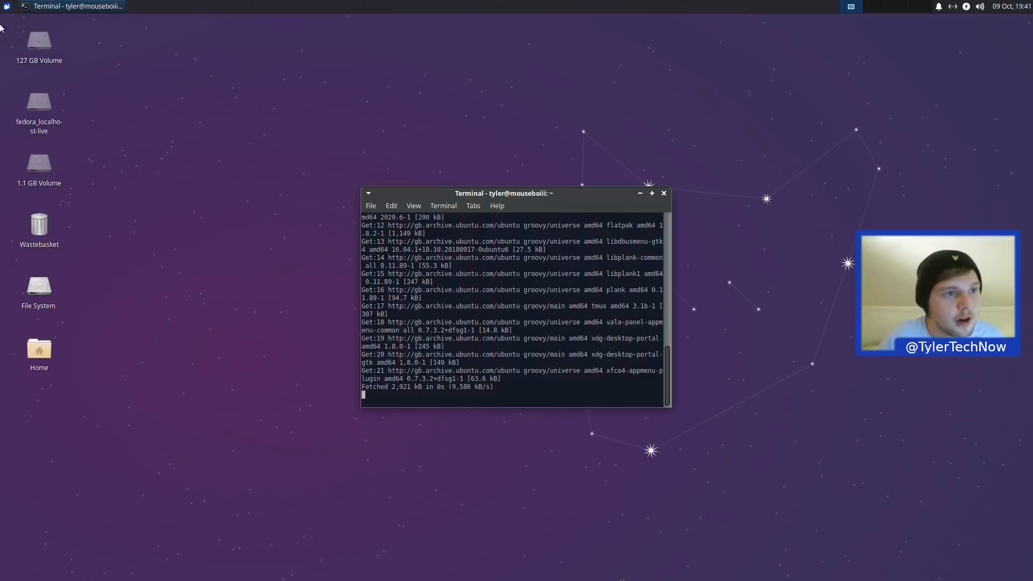
Step: Launch Firefox Web Browser from the Internet applications, centre its window on the desktop and focus the address bar
click(7, 6)
click(37, 92)
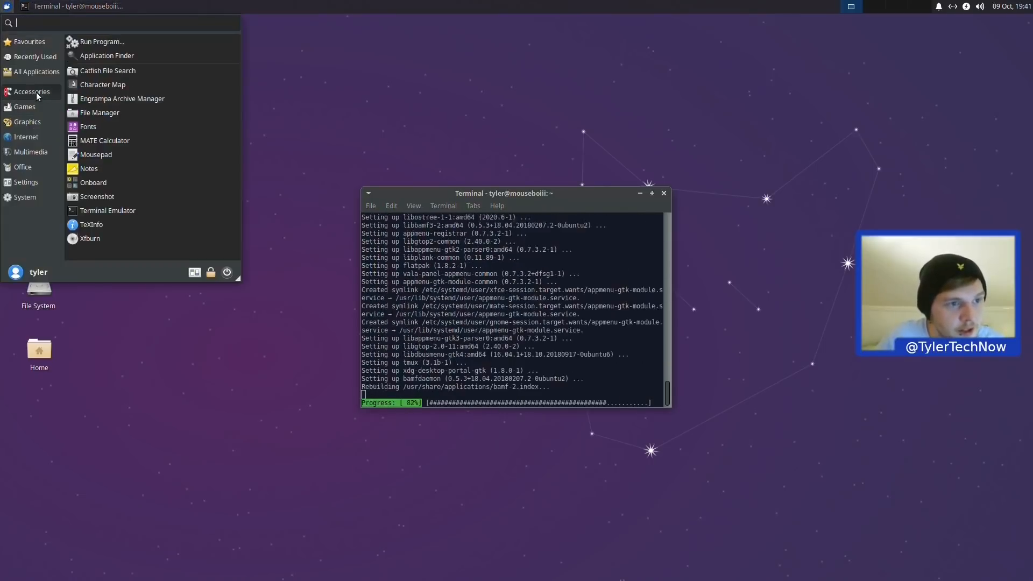
click(32, 135)
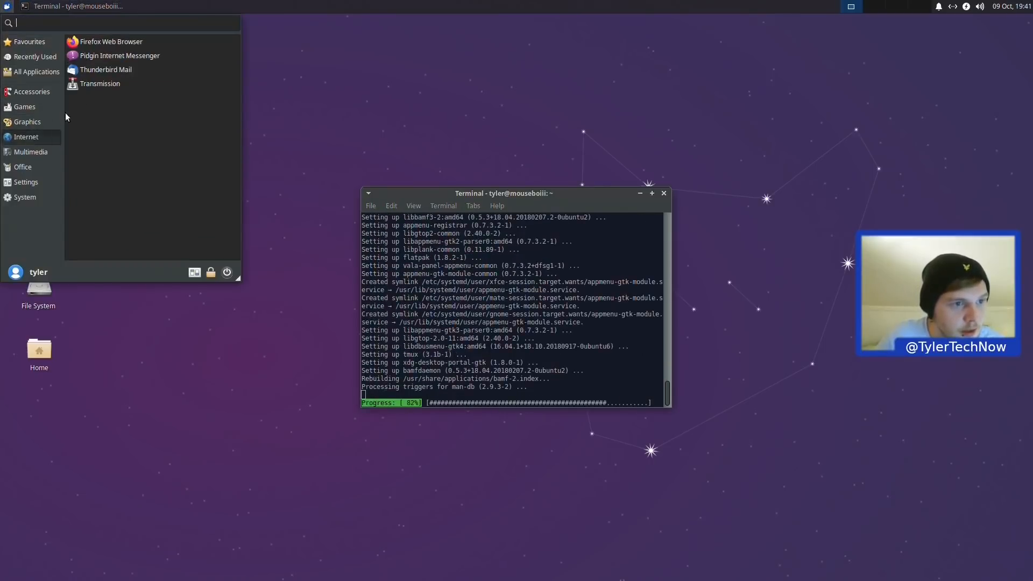
click(107, 46)
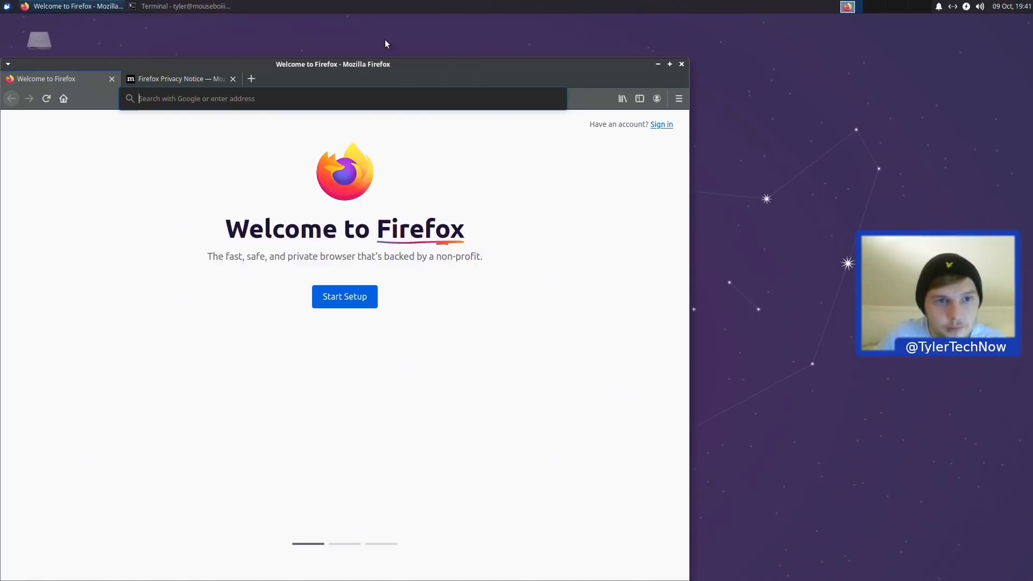
drag(340, 58, 507, 31)
click(493, 65)
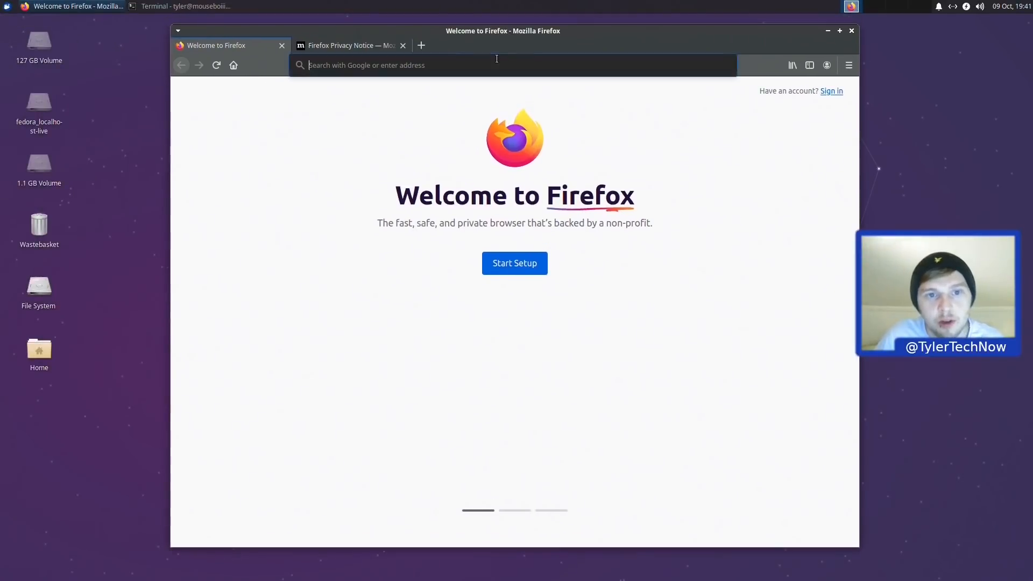
Step: Open flathub.org and go through its quick setup to the Flatpak instructions for Ubuntu
text(flathub.org)
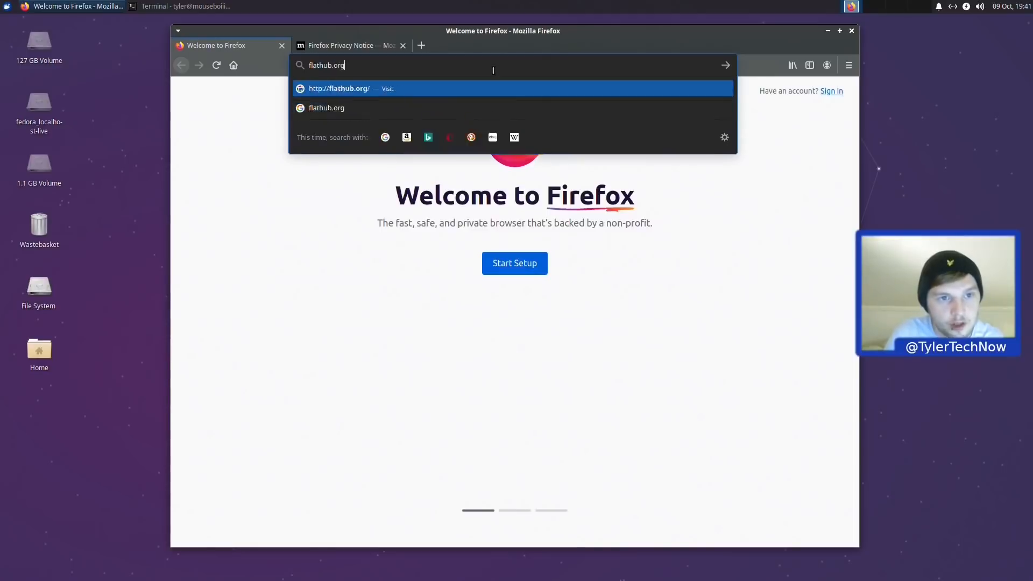
key(Return)
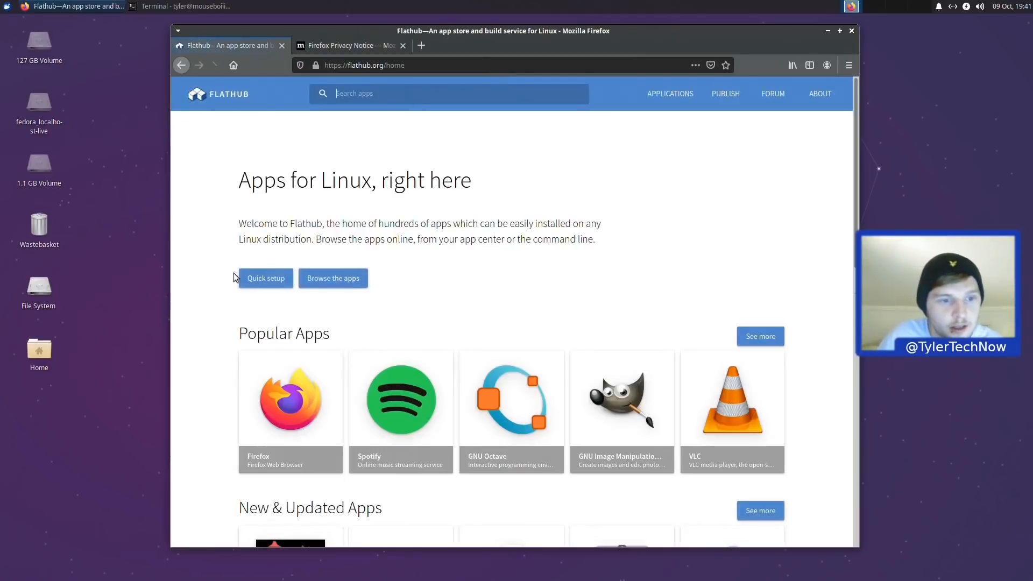
click(264, 277)
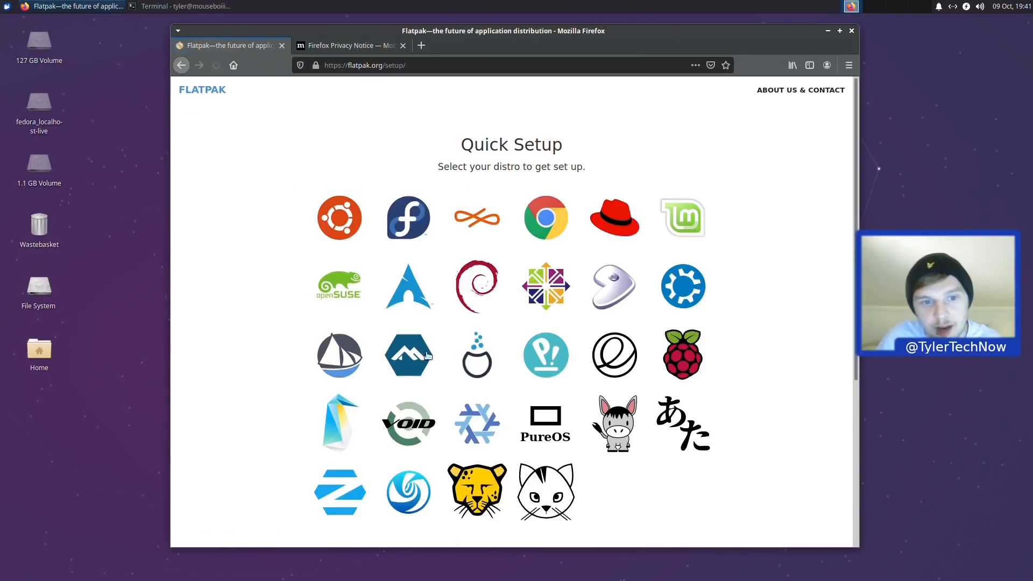
click(341, 232)
Step: Copy the Software Flatpak plugin command from the page, run sudo apt install gnome-software-plugin-flatpak in the terminal and confirm the installation
scroll(495, 395, down, 5)
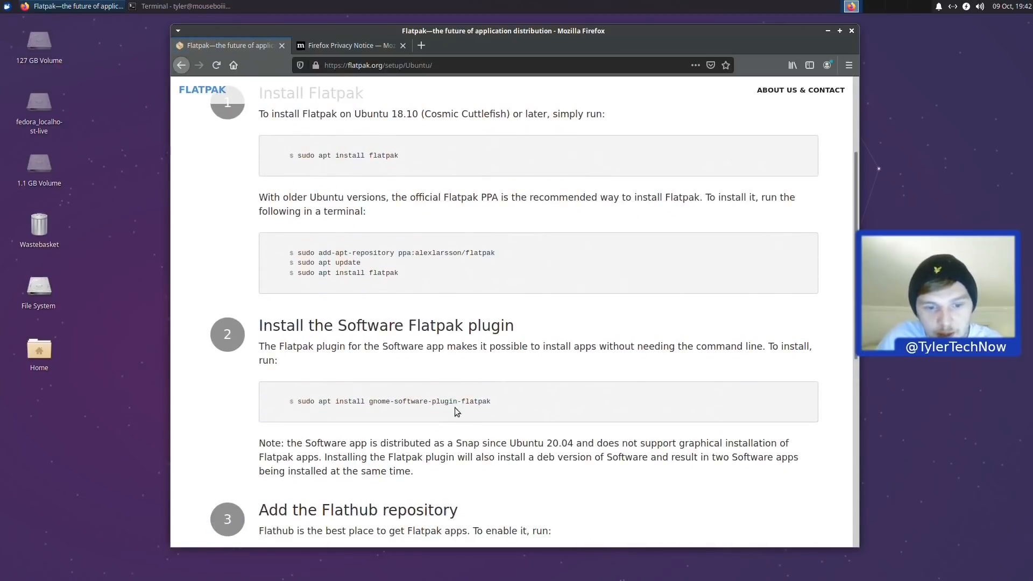
drag(454, 408, 531, 404)
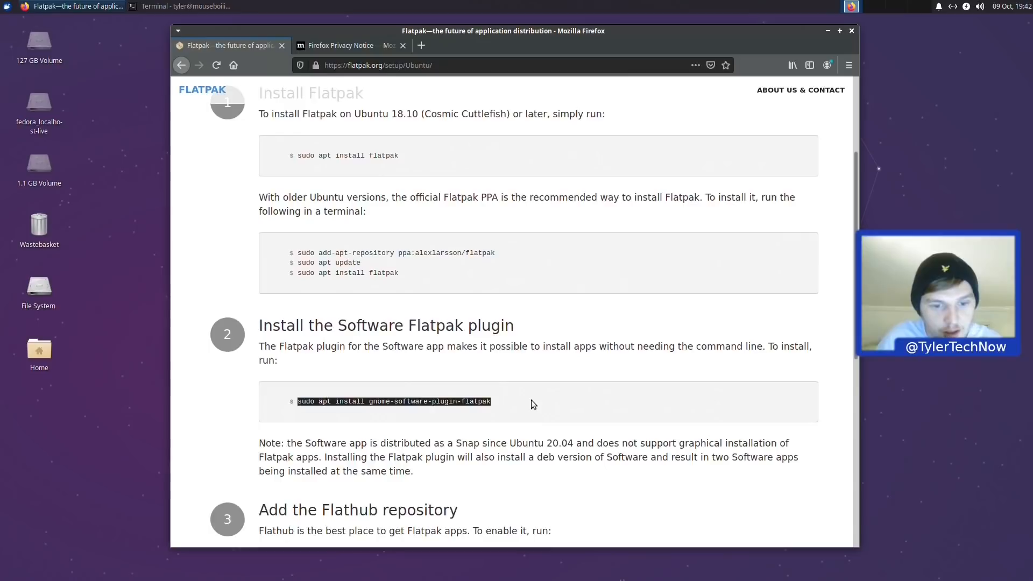
key(ctrl+c)
key(alt+Tab)
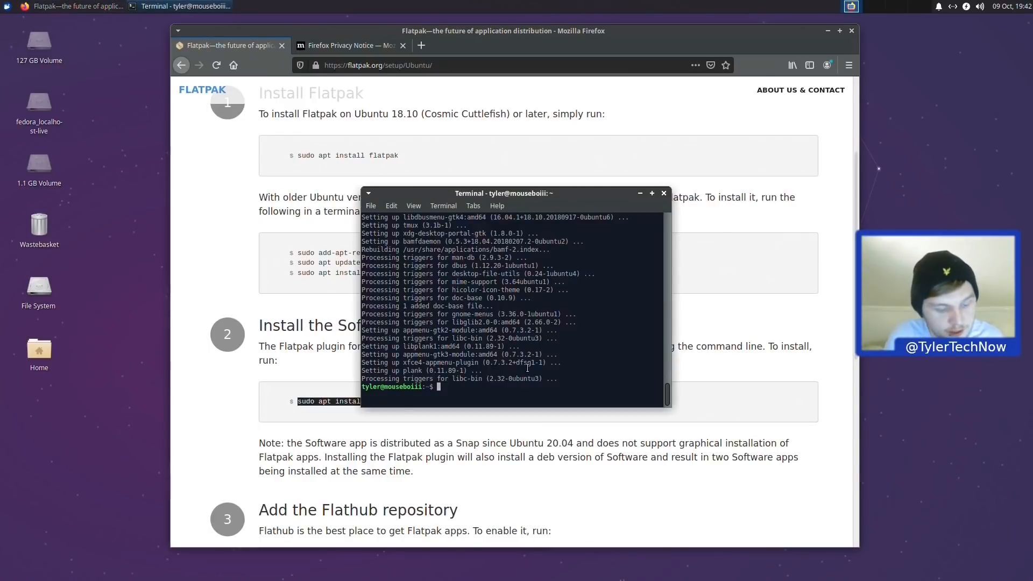
key(ctrl+shift+v)
key(Return)
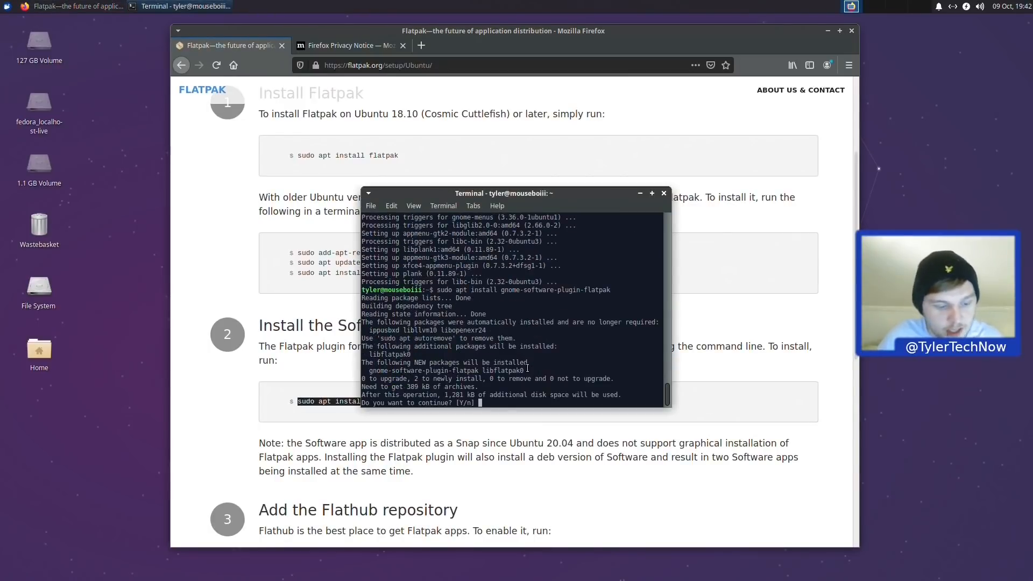
key(Return)
Step: Copy the page's flatpak remote-add command for the Flathub repository, run it in the terminal and authenticate with the account password
click(634, 473)
scroll(634, 473, down, 3)
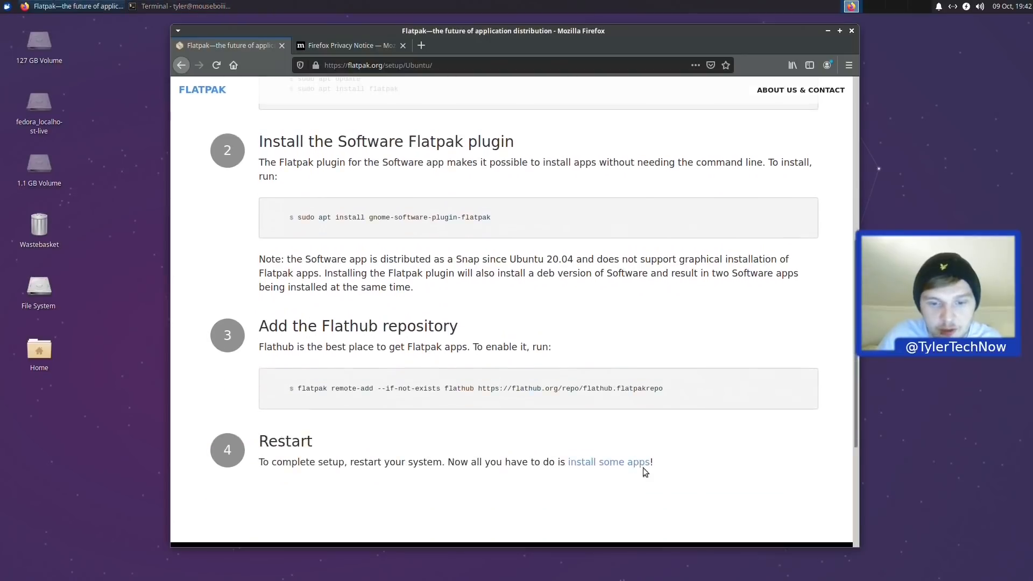
drag(699, 398, 667, 386)
click(301, 394)
right_click(649, 389)
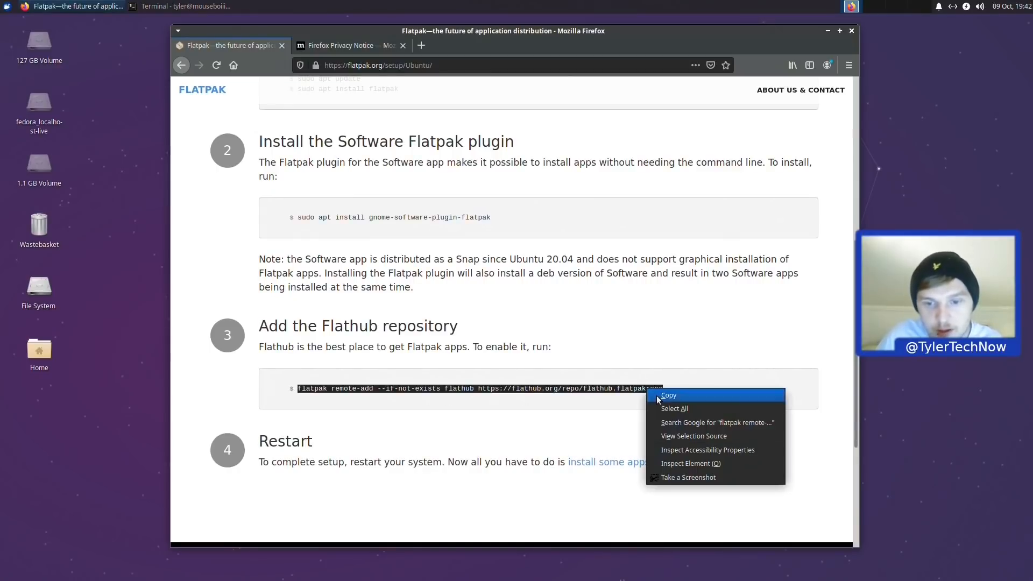
click(657, 396)
key(alt+Tab)
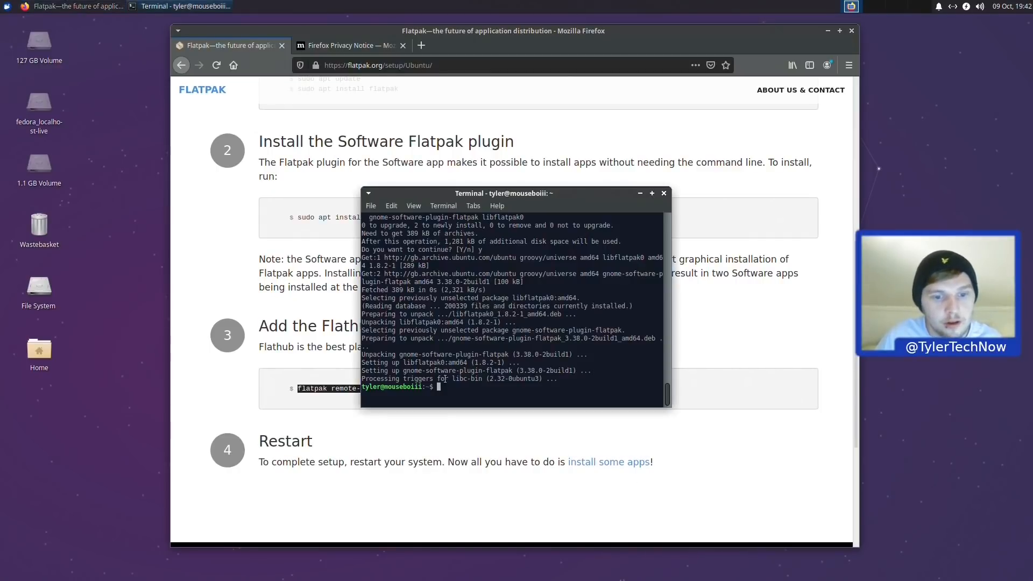
key(ctrl+shift+v)
key(Return)
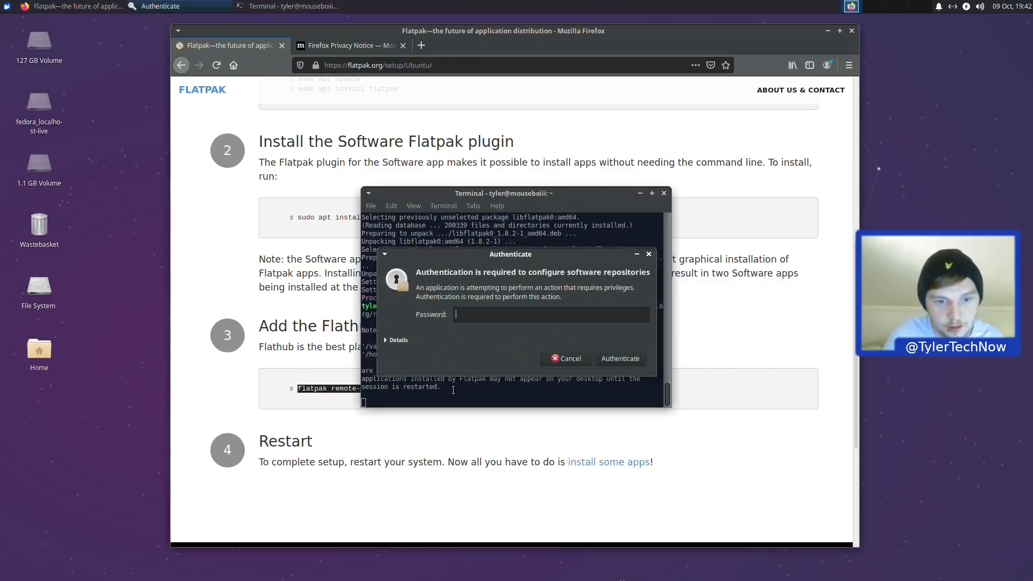
text(•••••••)
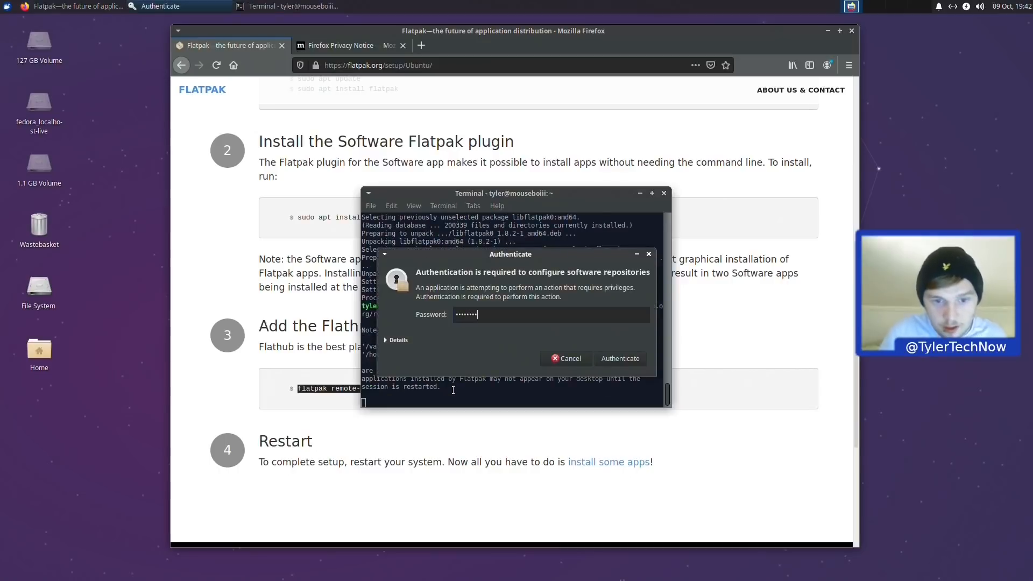
key(Return)
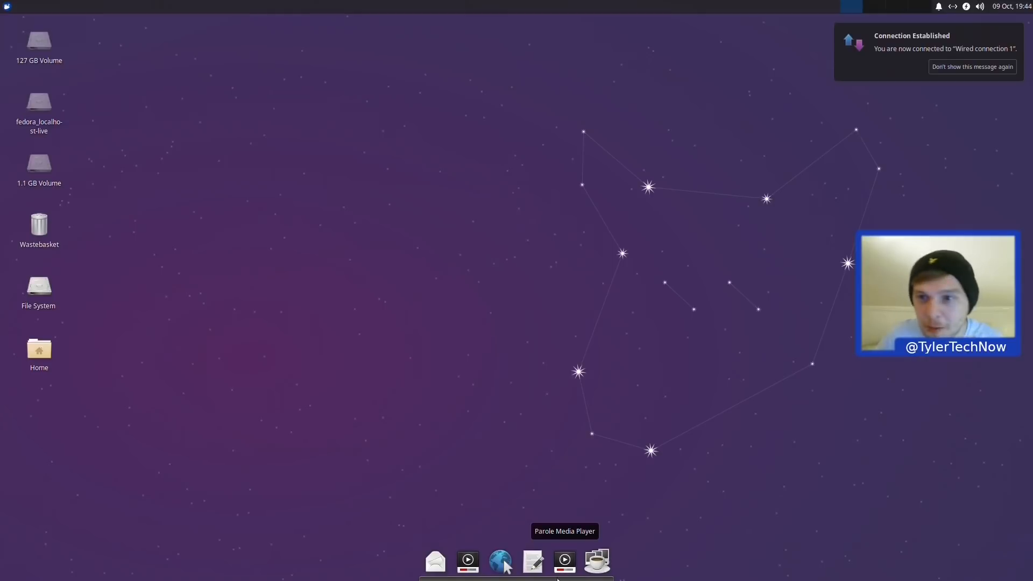
Step: Remove the duplicate Parole Media Player, the web browser and the mail launchers from the Plank dock
right_click(470, 560)
click(593, 480)
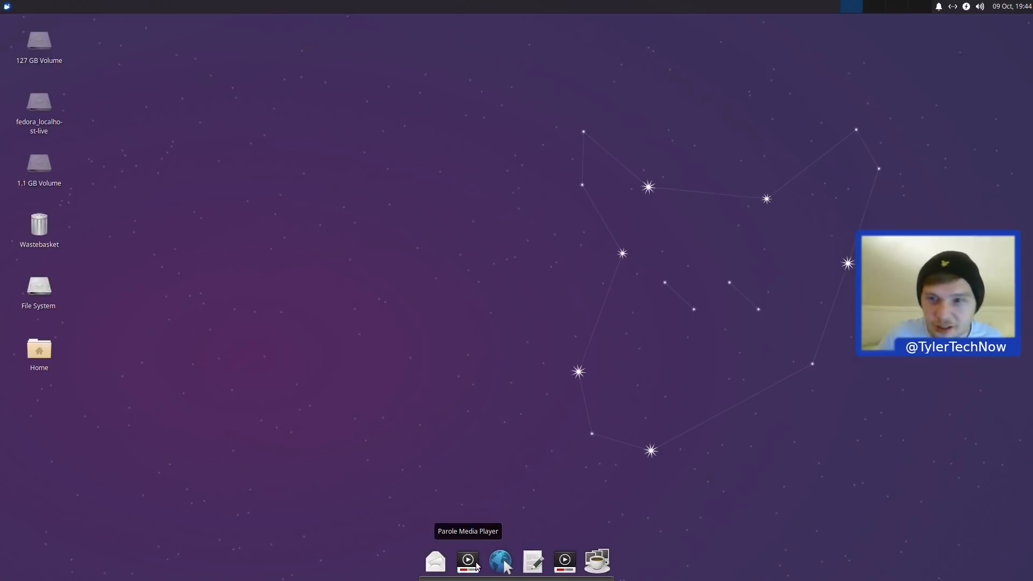
drag(477, 565, 502, 499)
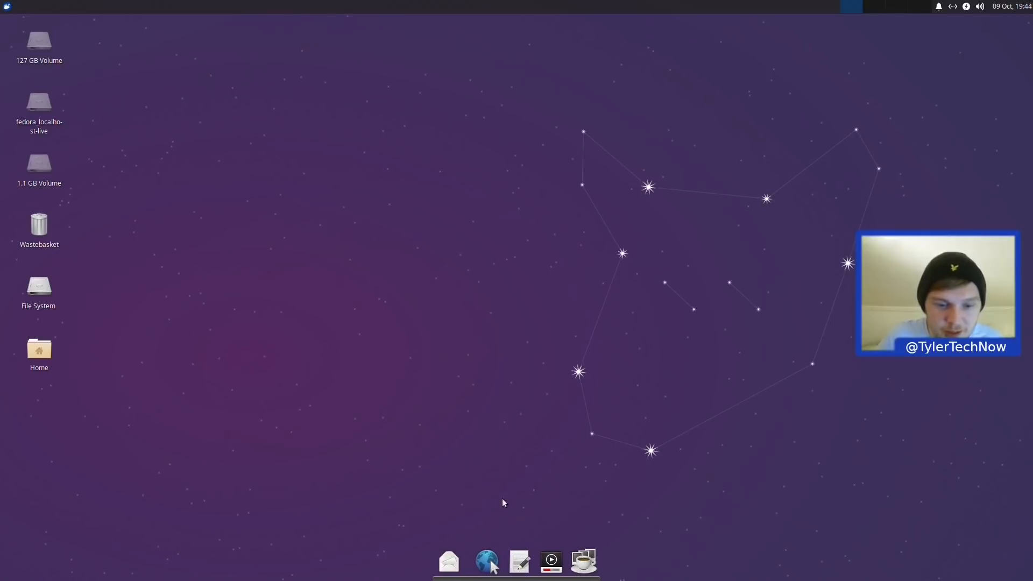
drag(485, 563, 482, 452)
drag(476, 568, 476, 493)
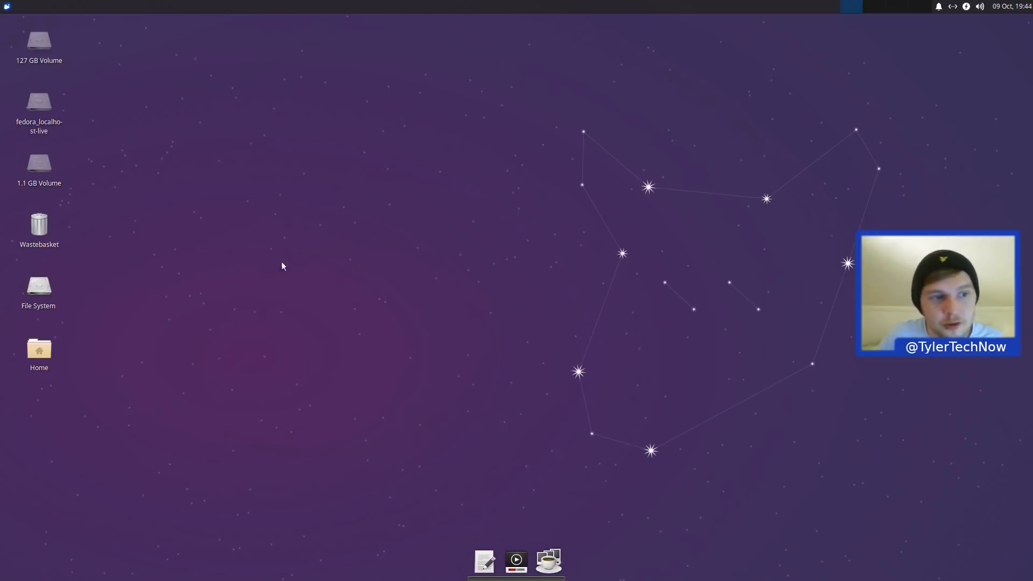
click(5, 4)
click(420, 147)
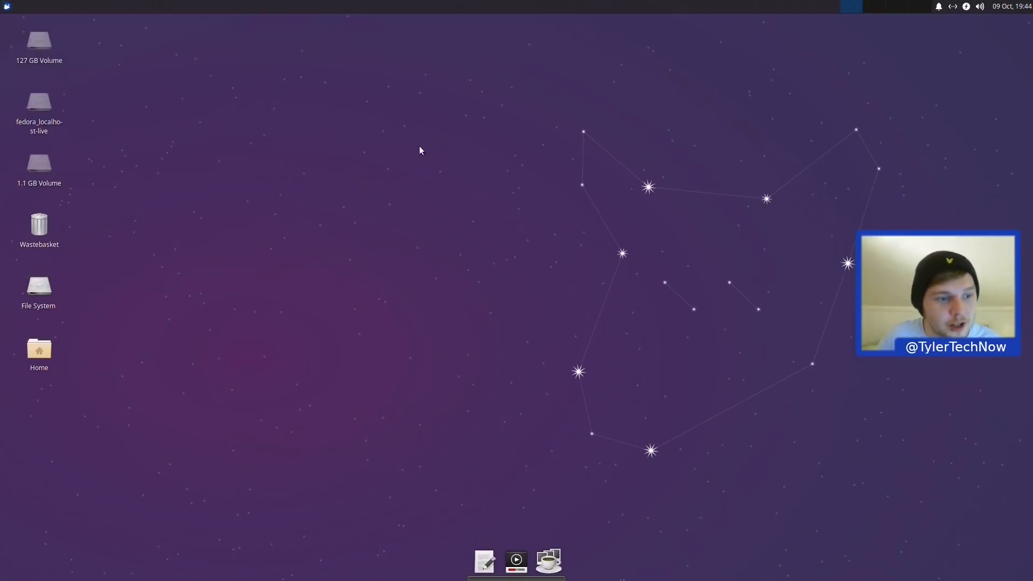
Step: Open the Downloads folder from Home and extract plank-themes-master.zip there
double_click(28, 353)
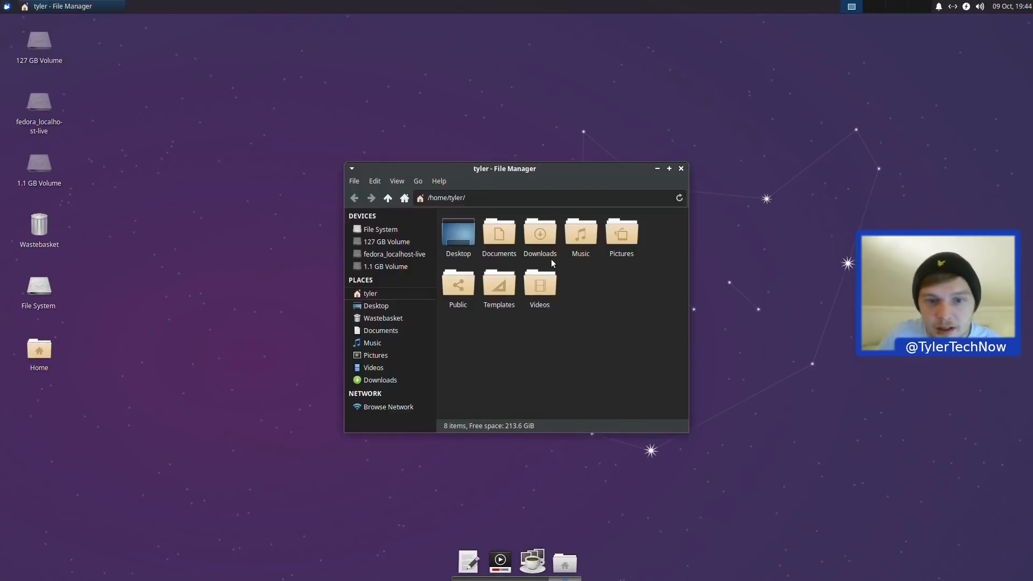
double_click(545, 239)
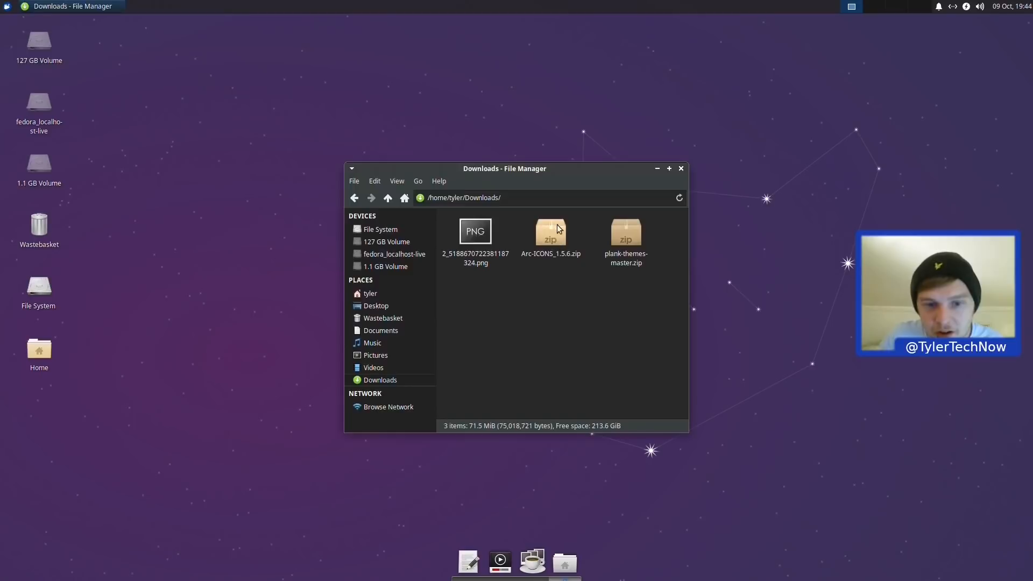
right_click(621, 240)
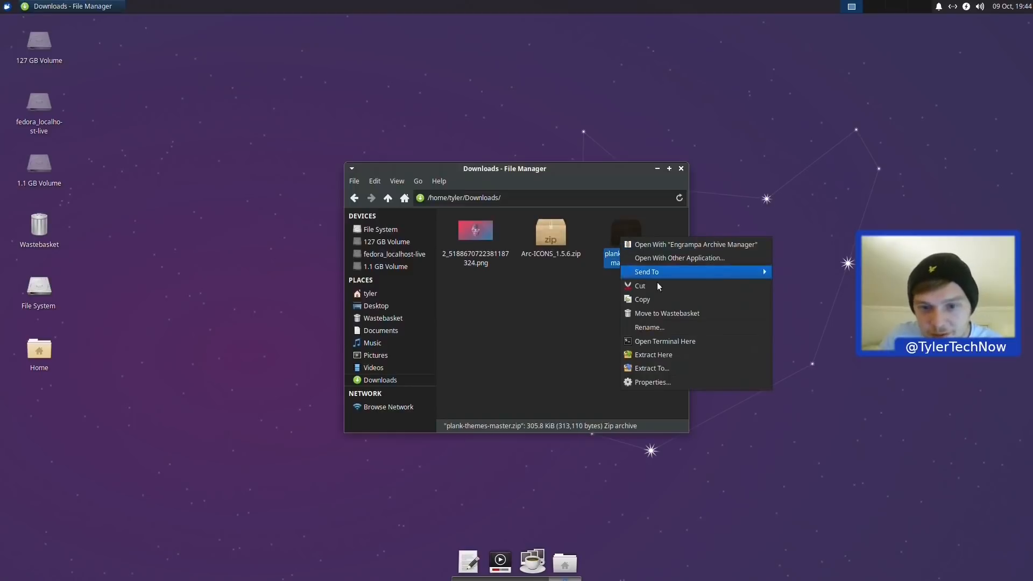
click(668, 355)
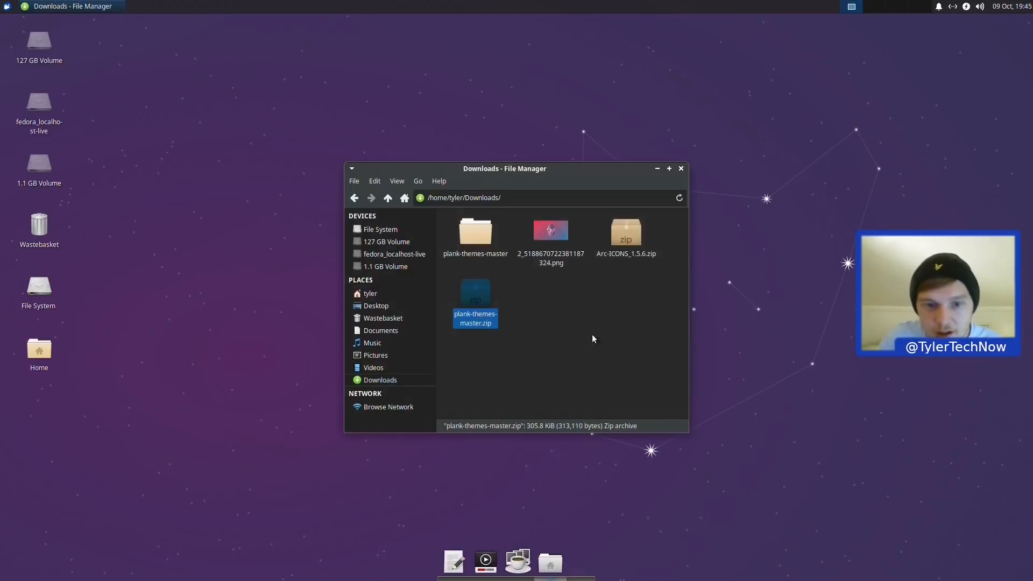
Step: Copy the shade theme folder from the extracted plank-themes-master folder
double_click(473, 229)
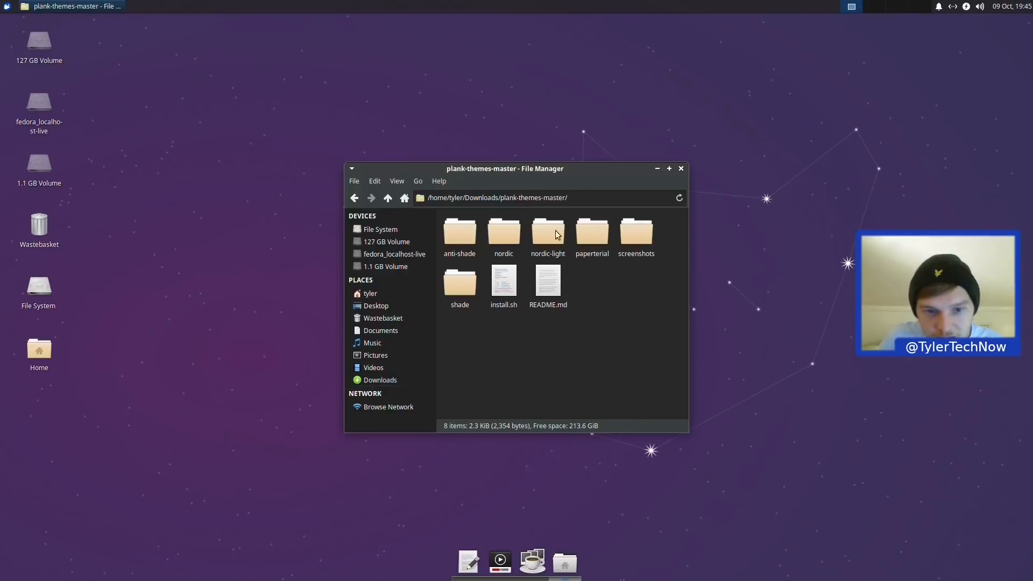
right_click(469, 283)
click(490, 370)
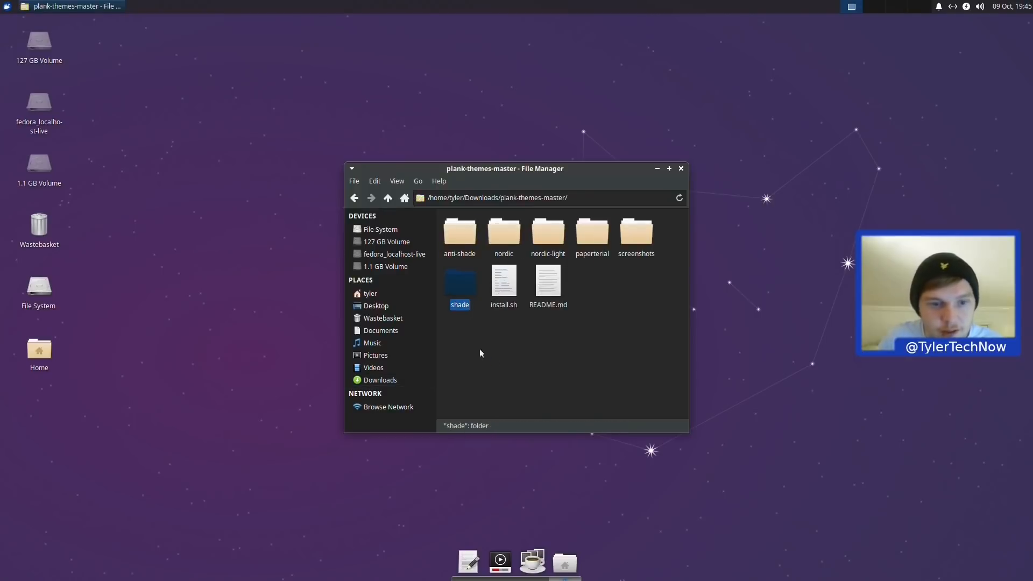
Step: Show hidden files in the home folder and paste the shade folder into .local/share/plank/themes
click(370, 293)
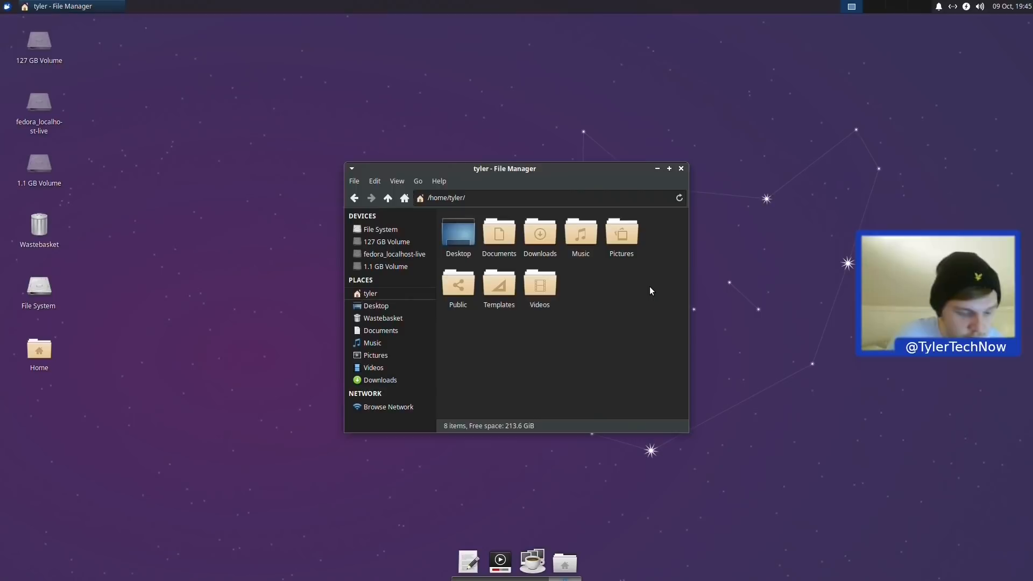
key(ctrl+h)
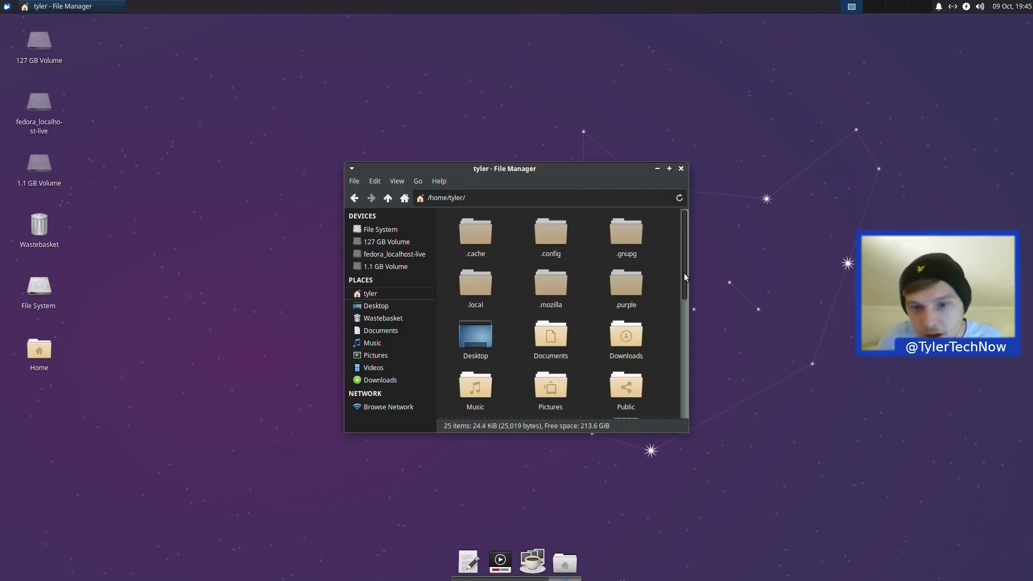
scroll(683, 273, down, 1)
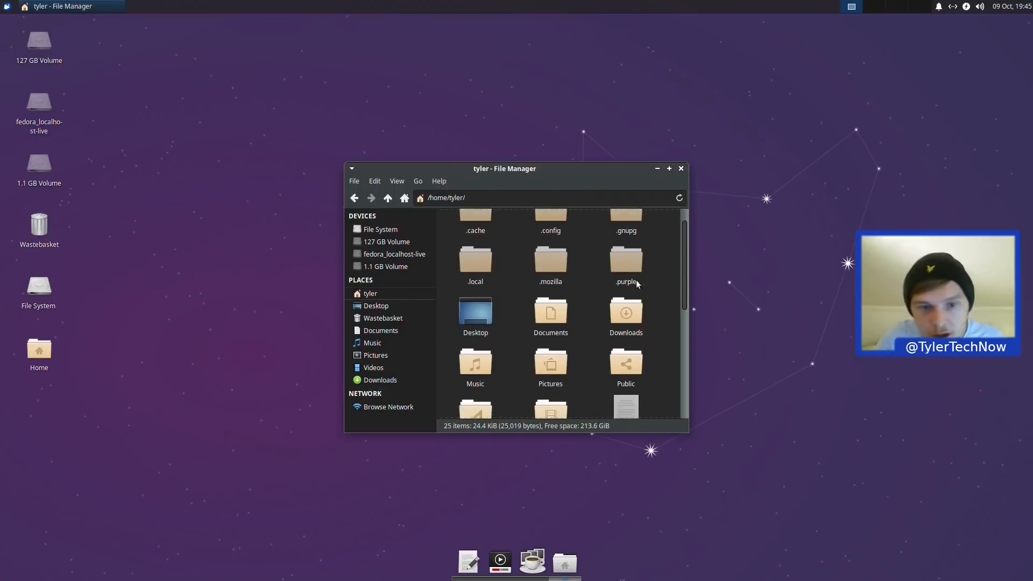
double_click(487, 259)
double_click(486, 258)
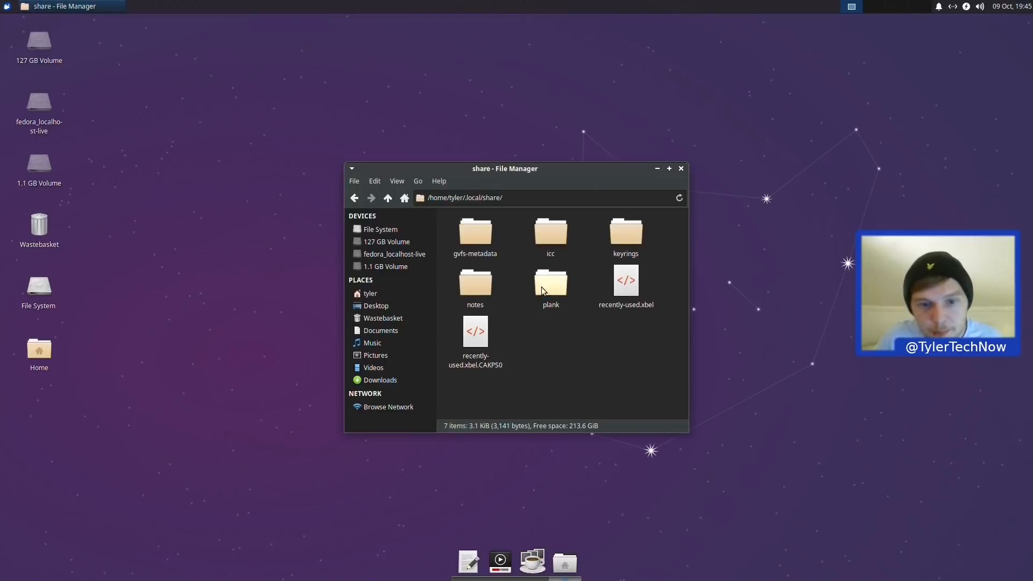
double_click(541, 286)
double_click(449, 224)
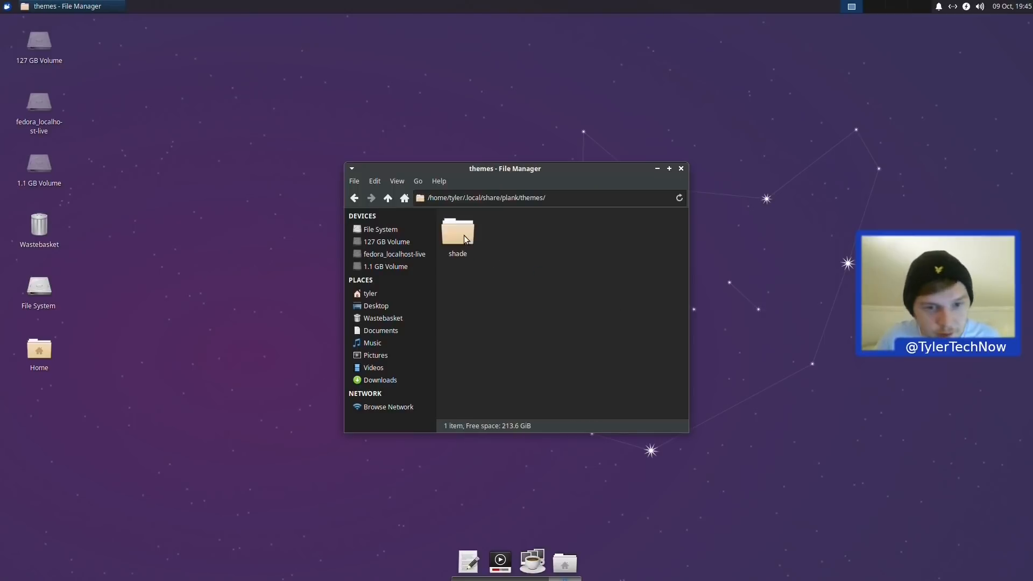
Step: In the Plank preferences, set the icon size to 40 and the theme to shade, check the behaviour settings and close them
right_click(571, 562)
click(572, 544)
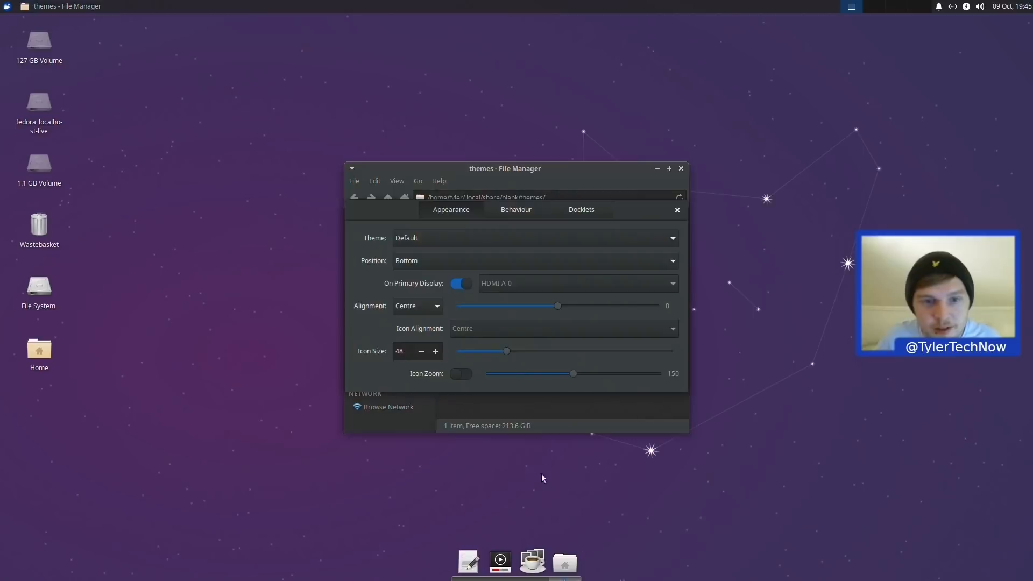
click(421, 351)
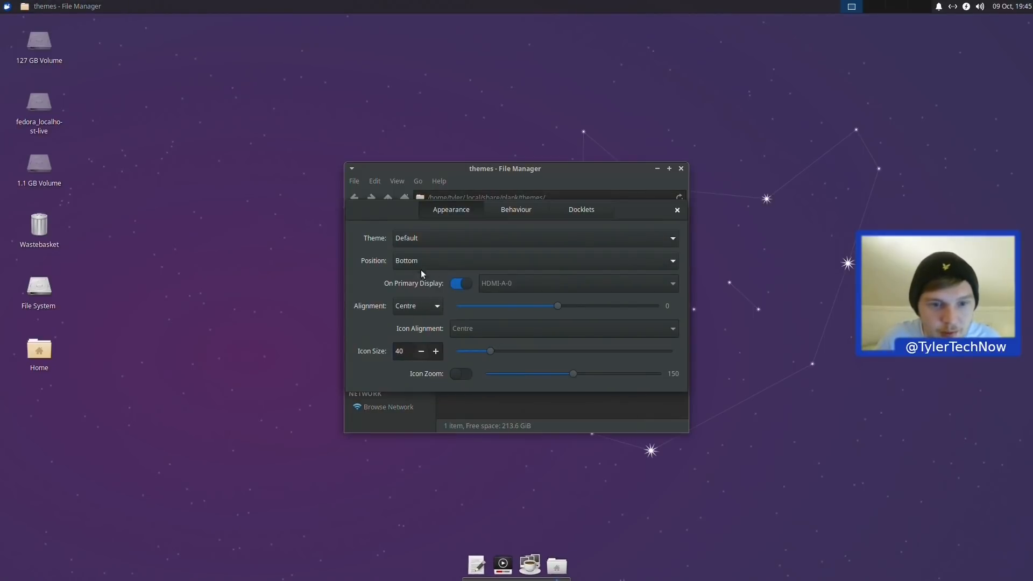
click(430, 238)
click(430, 301)
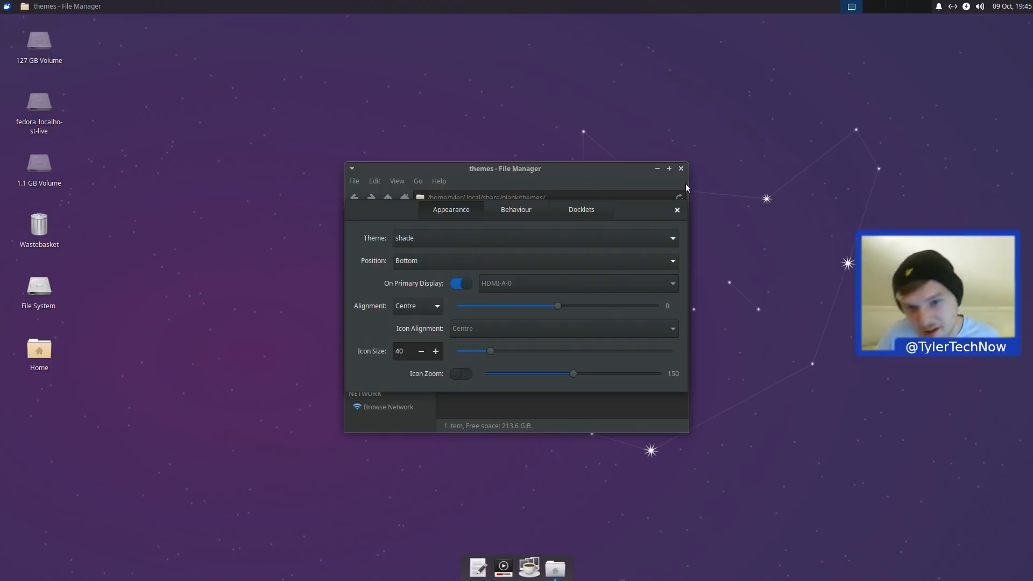
click(517, 210)
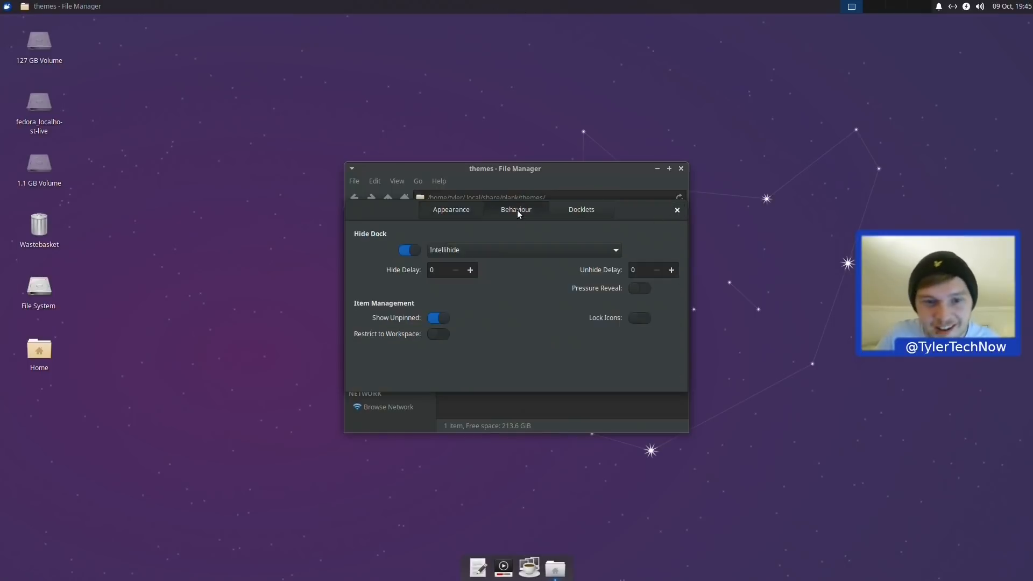
click(677, 210)
Step: Go to the Downloads folder and extract Arc-ICONS_1.5.6.zip there
mouse_move(577, 174)
mouse_down()
mouse_move(570, 323)
mouse_move(582, 154)
mouse_up()
click(393, 179)
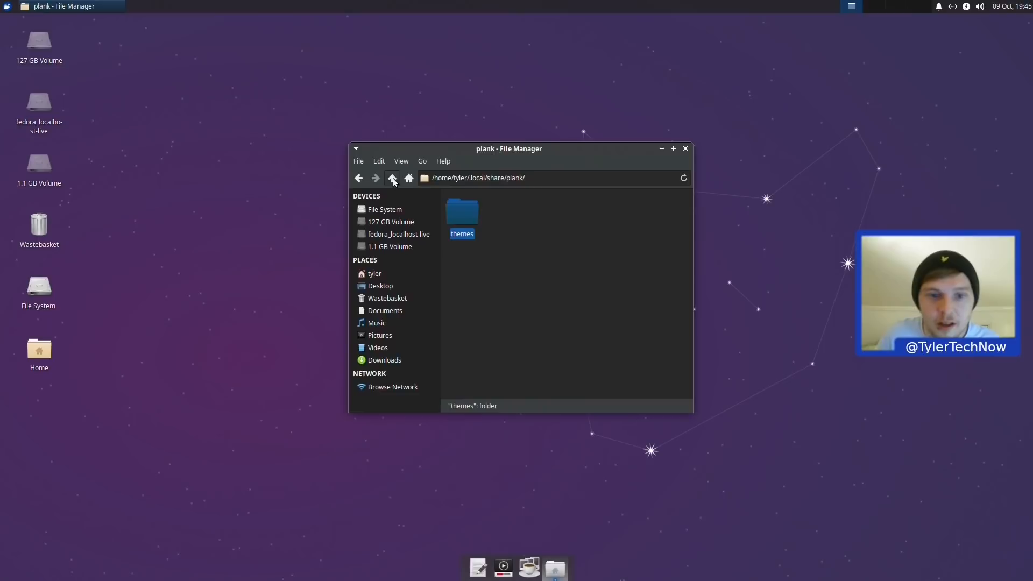
click(393, 179)
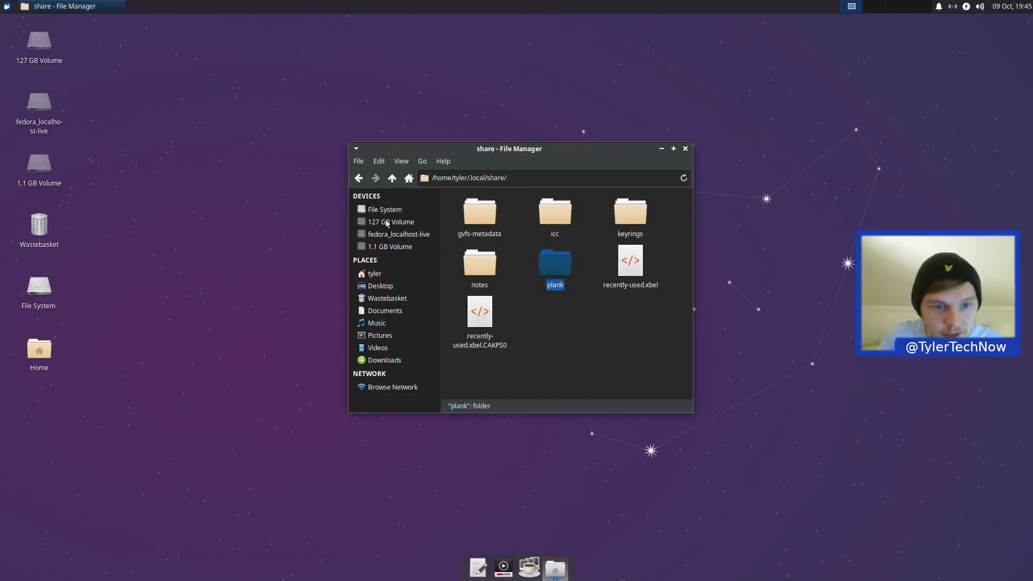
click(384, 361)
right_click(628, 231)
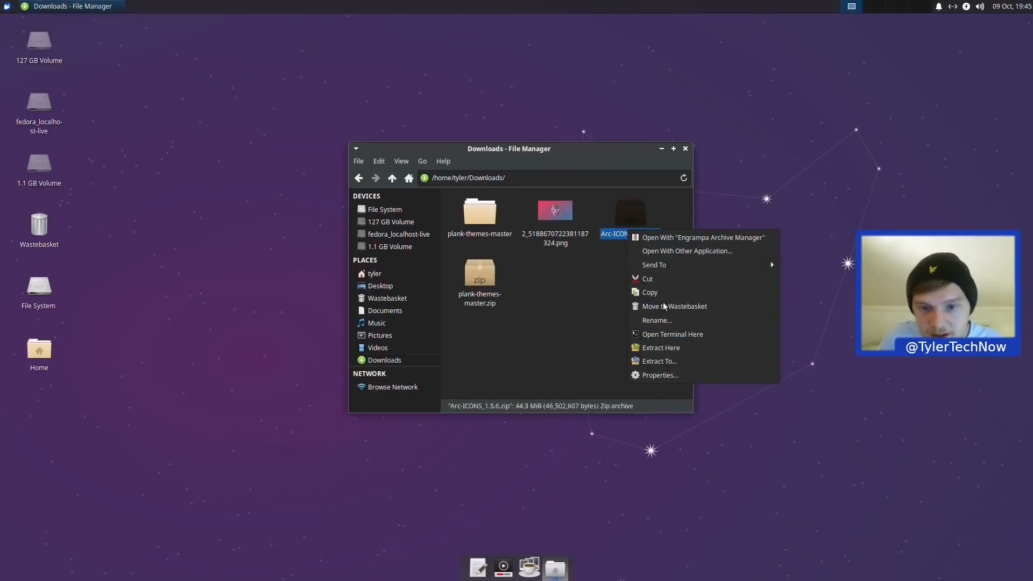
click(694, 350)
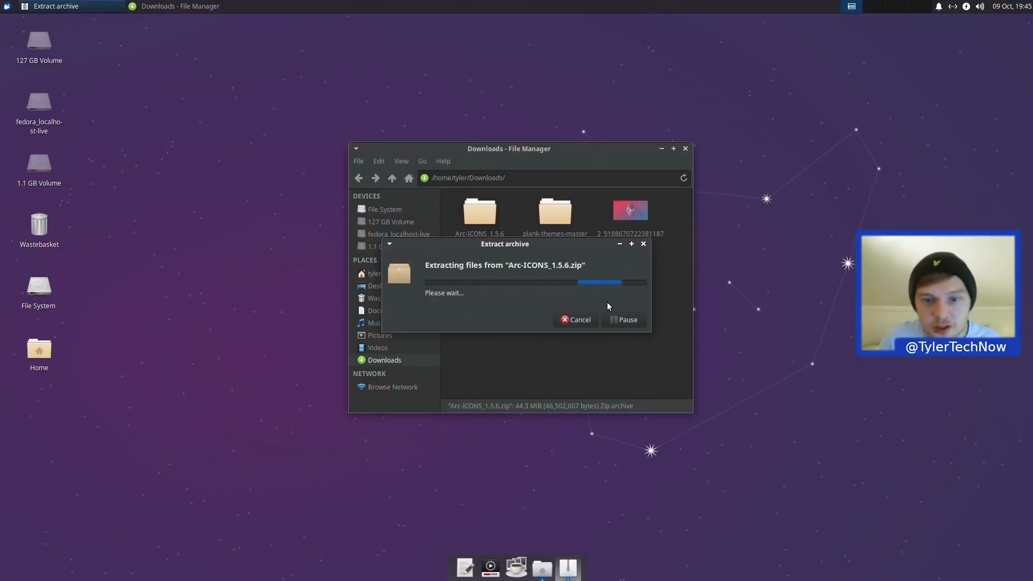
Step: Create a new folder named .icons in the home folder
click(383, 276)
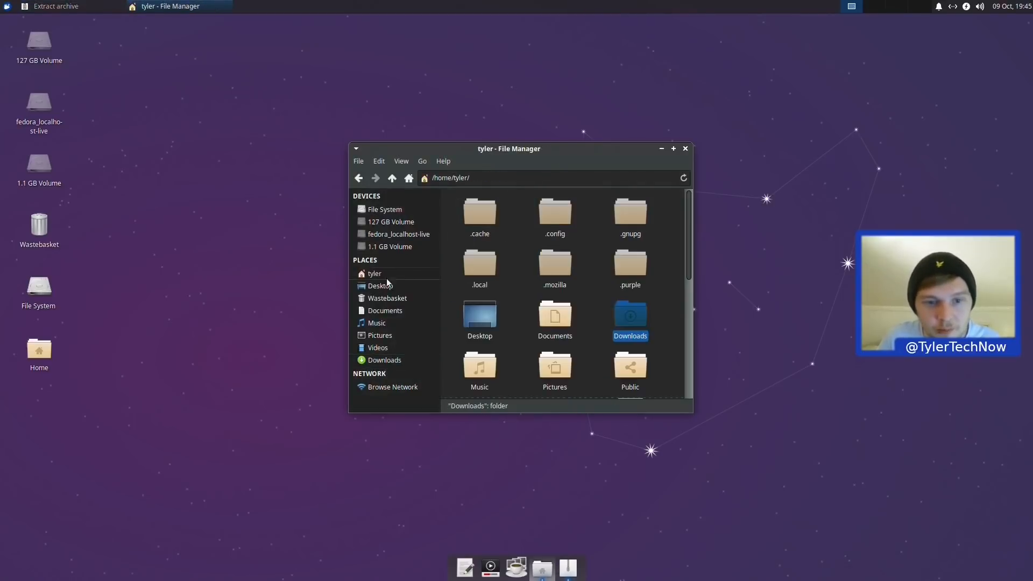
right_click(660, 273)
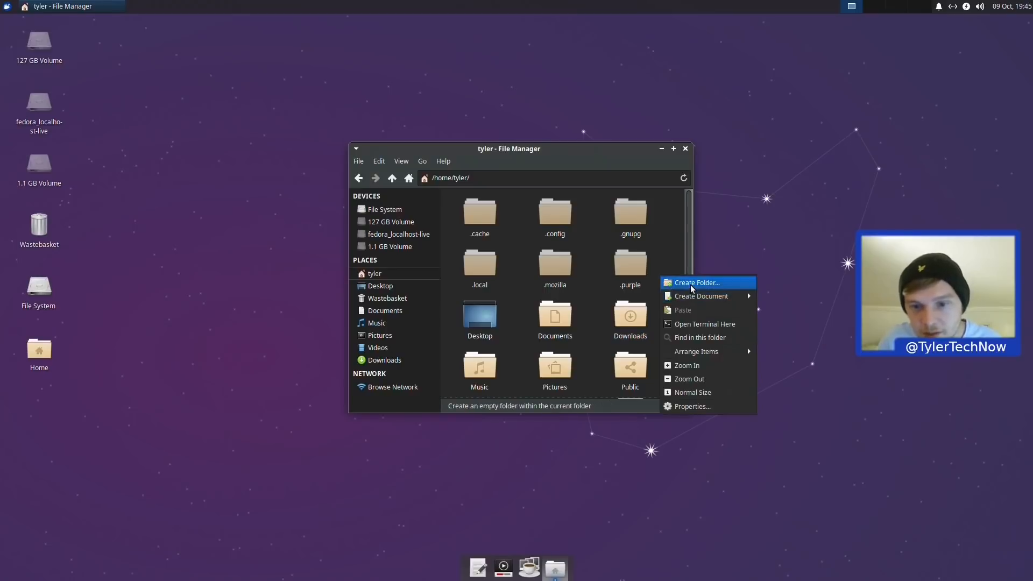
click(686, 282)
text(.icons)
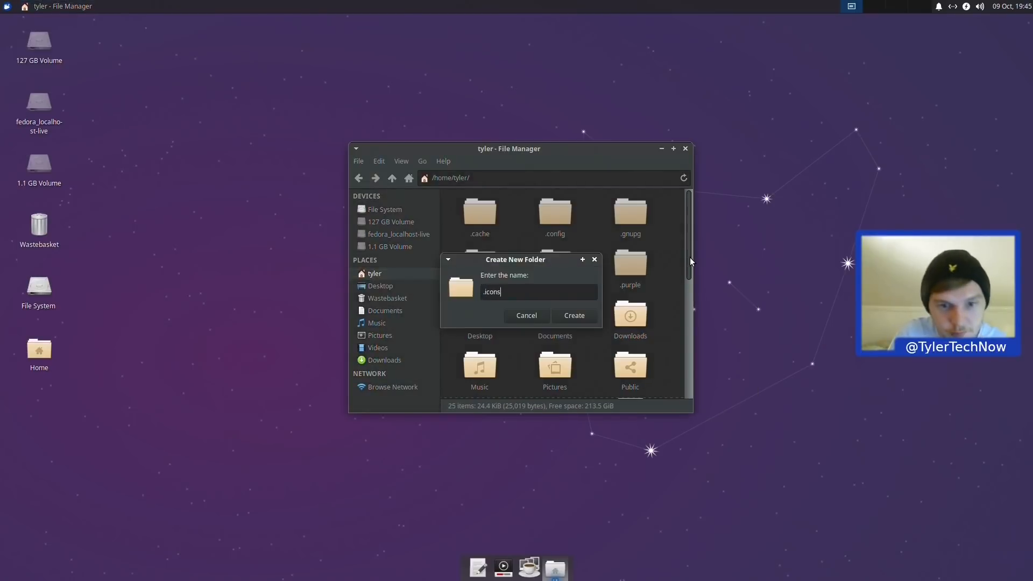
key(Return)
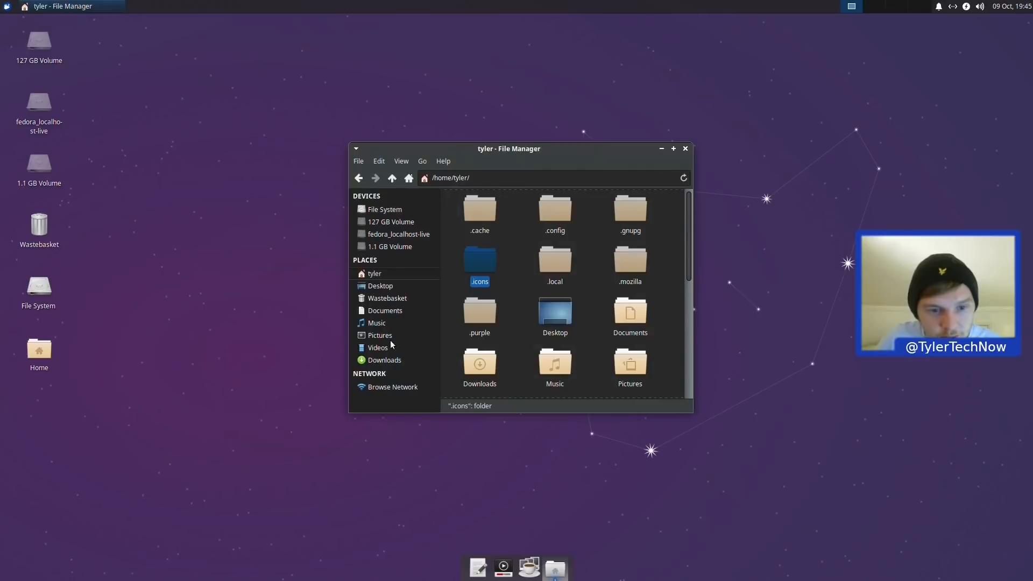
Step: Copy the extracted Arc-ICONS folder from Downloads and paste it into the .icons folder in the home folder
click(396, 360)
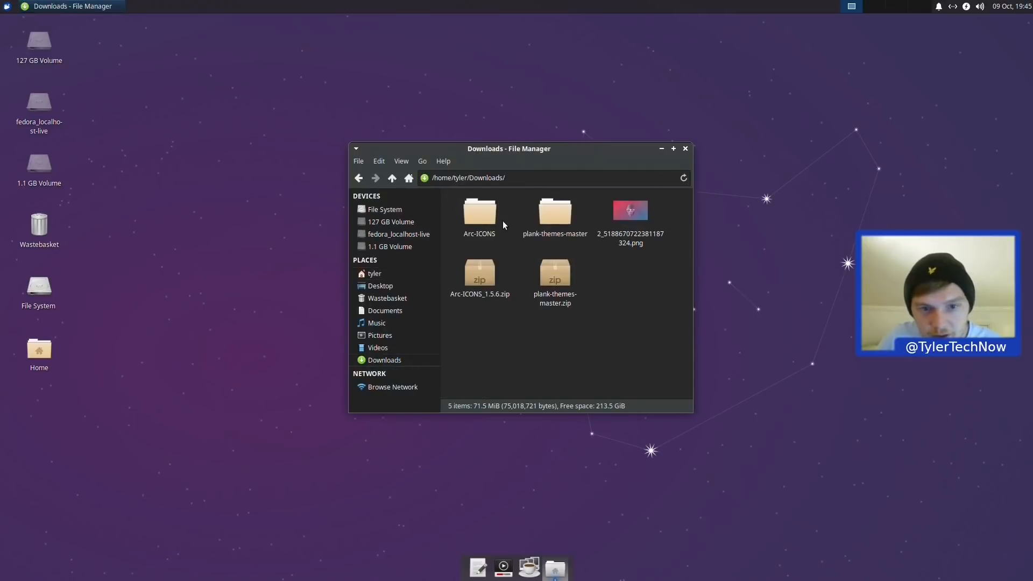
click(485, 216)
right_click(486, 217)
click(507, 295)
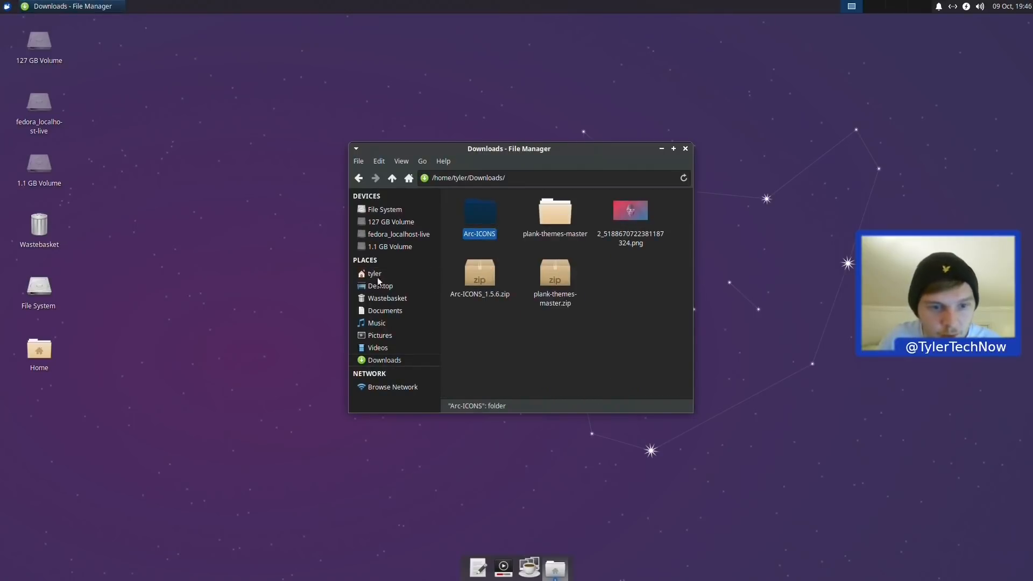
click(377, 275)
double_click(485, 260)
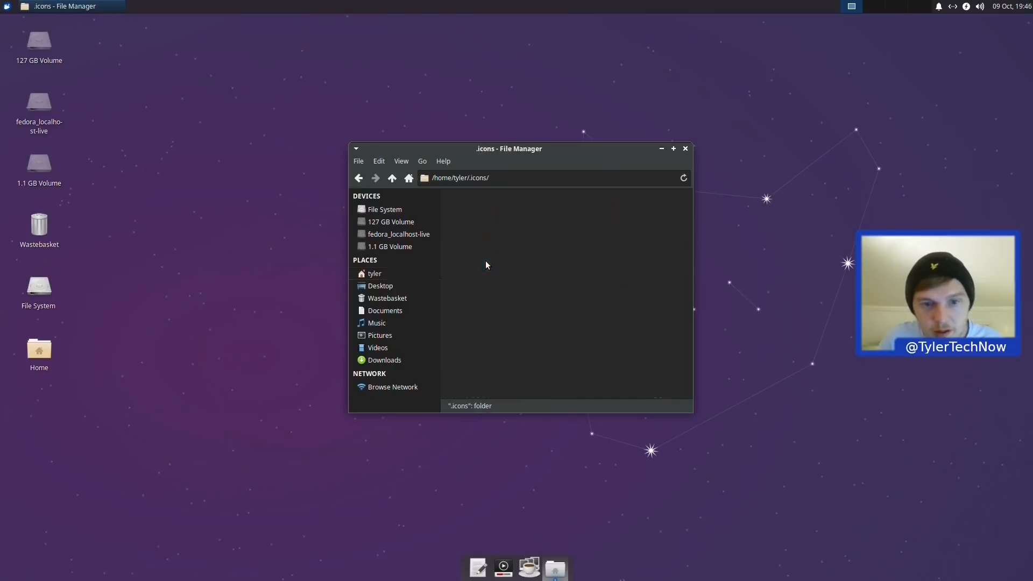
right_click(511, 232)
click(533, 266)
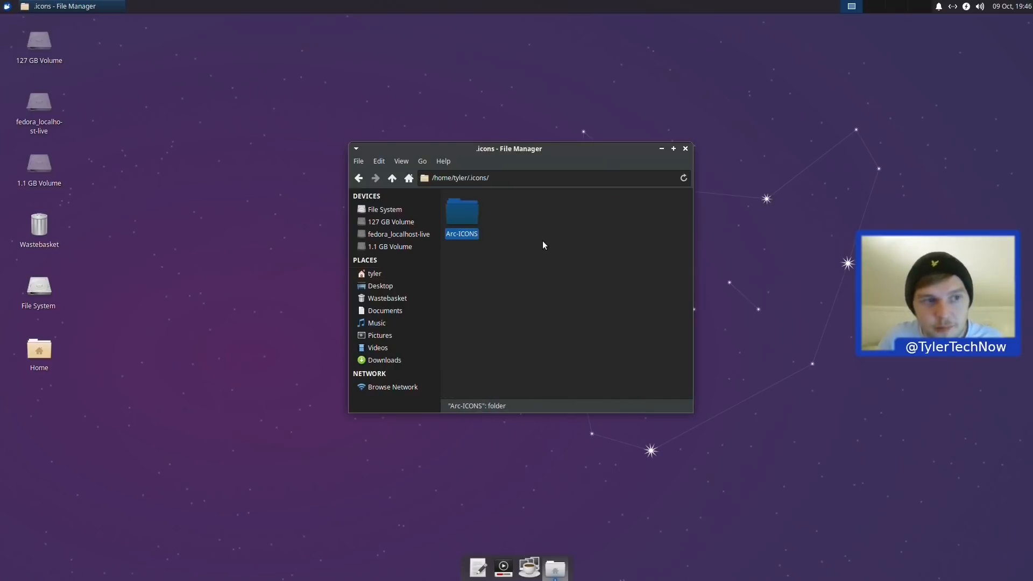
Step: Set the icon theme to Arc-ICONS in the Appearance settings and close the settings and file manager windows
click(5, 6)
text(appea)
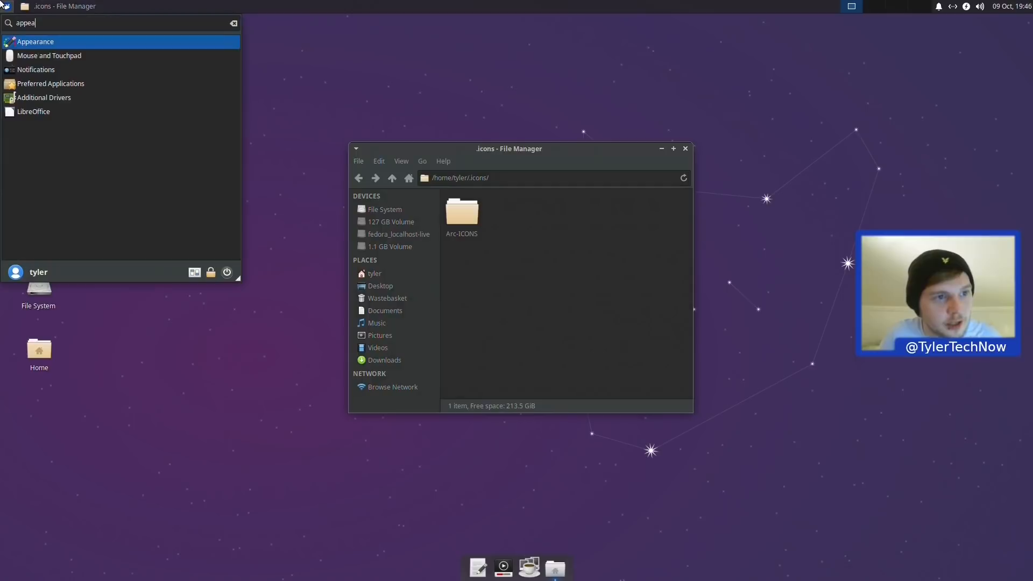
key(Return)
click(460, 184)
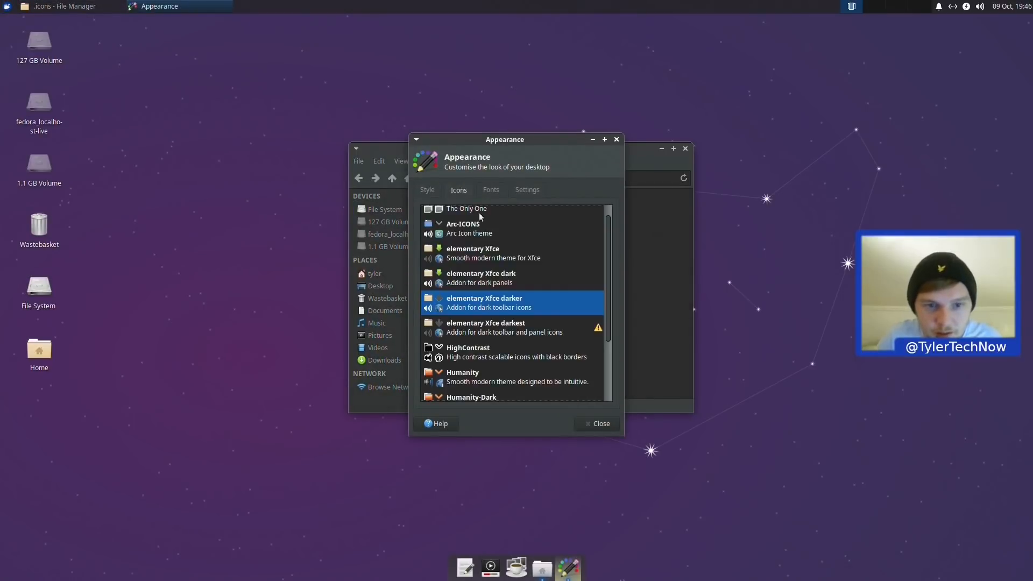
scroll(483, 236, up, 1)
click(483, 244)
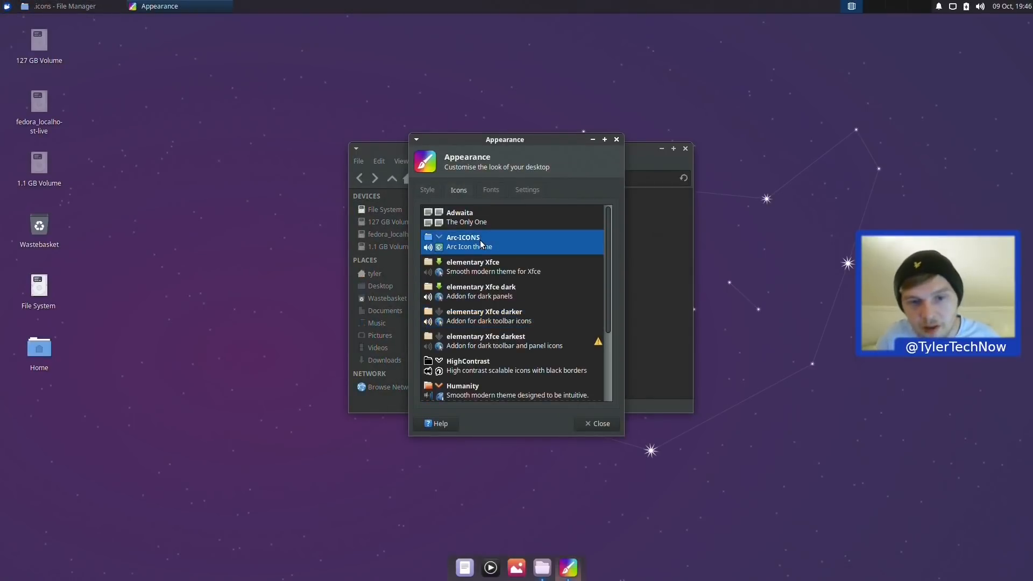
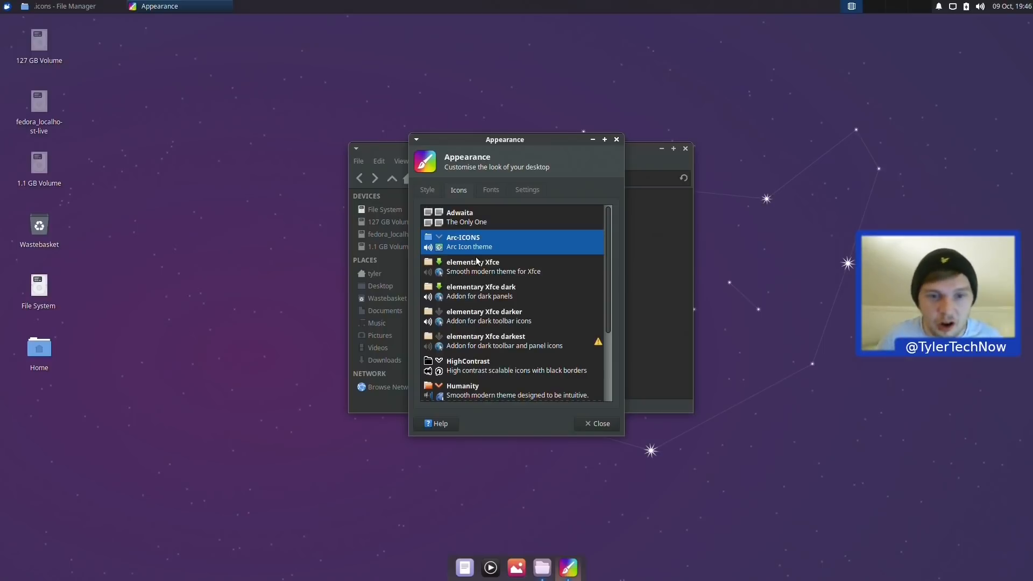
click(611, 420)
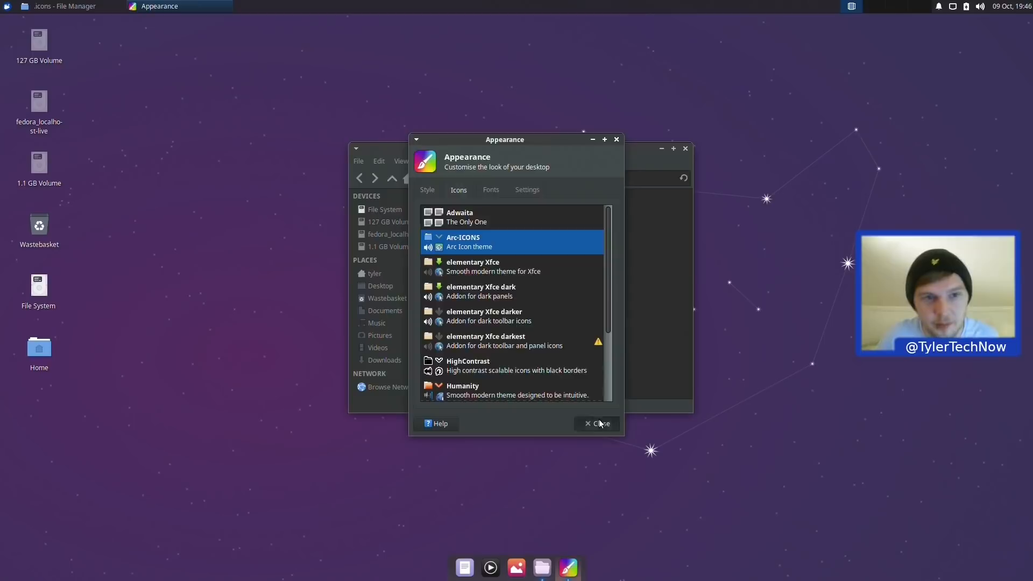
click(685, 148)
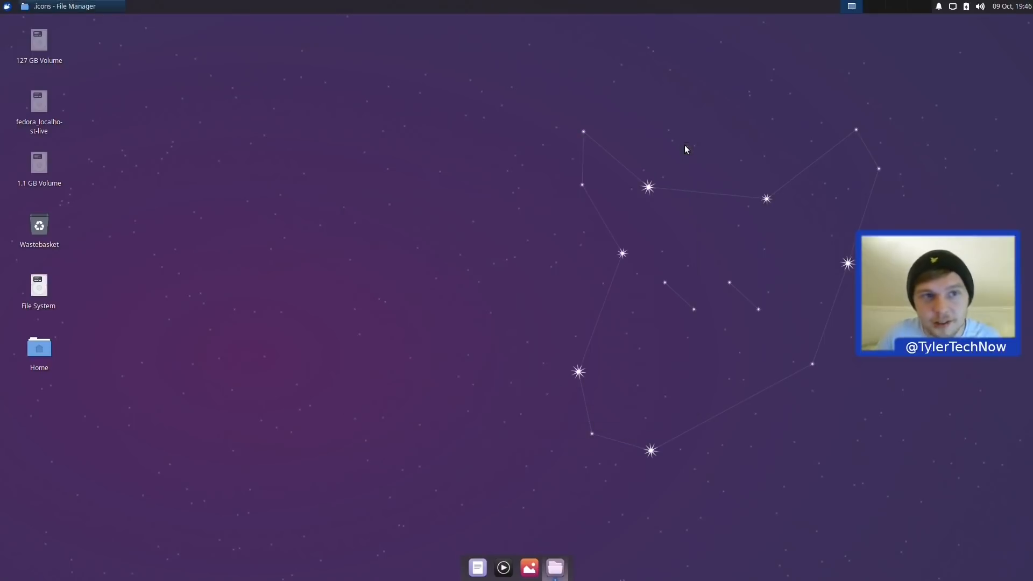
Step: Open the preferences of the top panel and remove the Window Buttons item from it
right_click(382, 6)
mouse_move(423, 70)
click(466, 83)
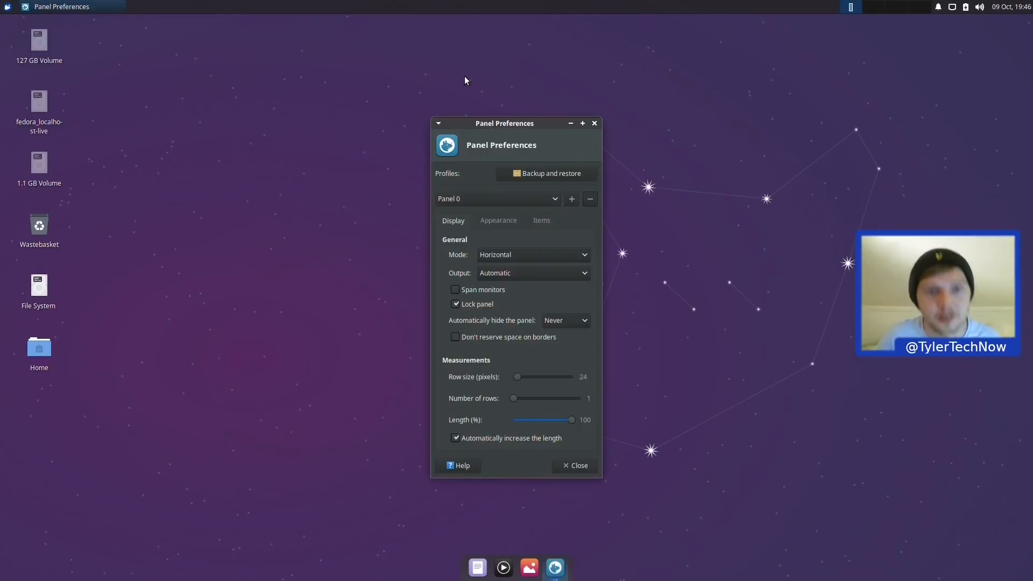
click(539, 222)
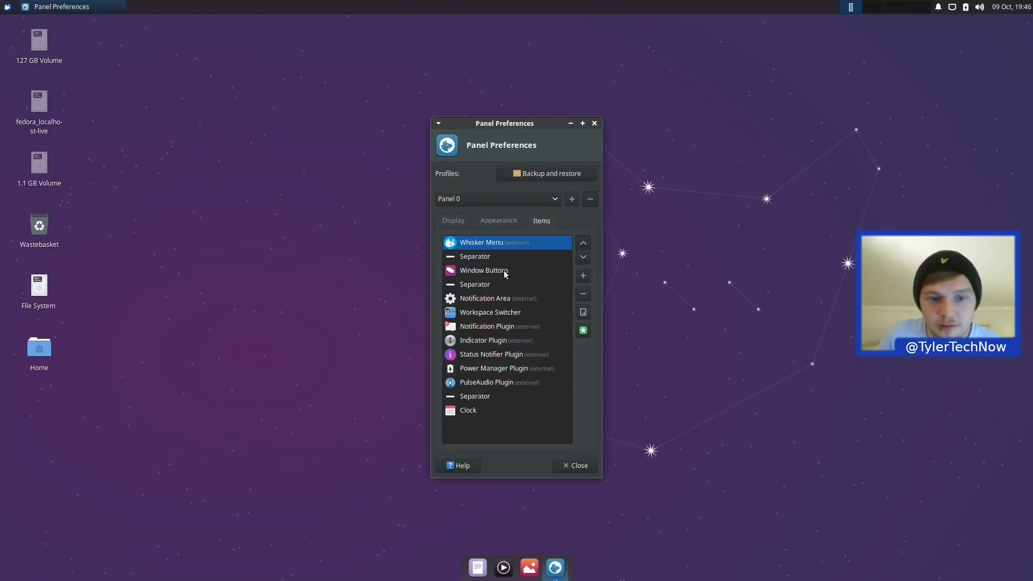
click(473, 271)
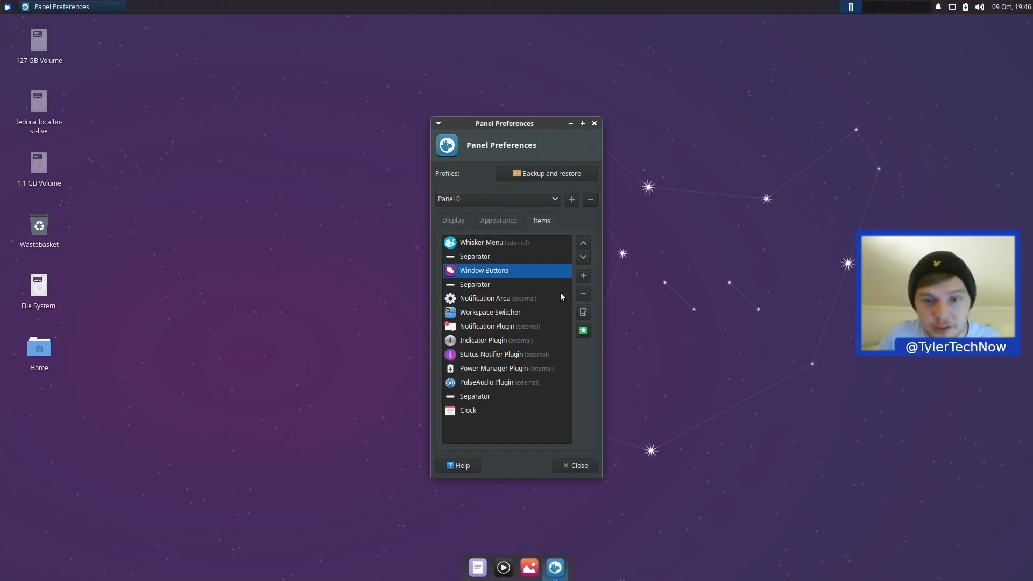
click(583, 294)
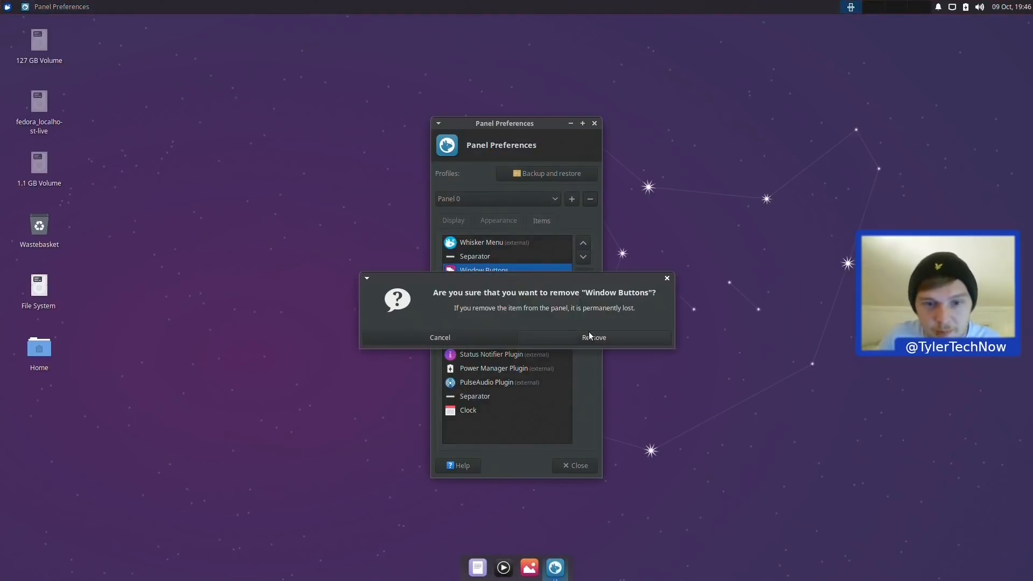
click(589, 336)
Step: Add the AppMenu Plugin to the panel as a new item
click(584, 276)
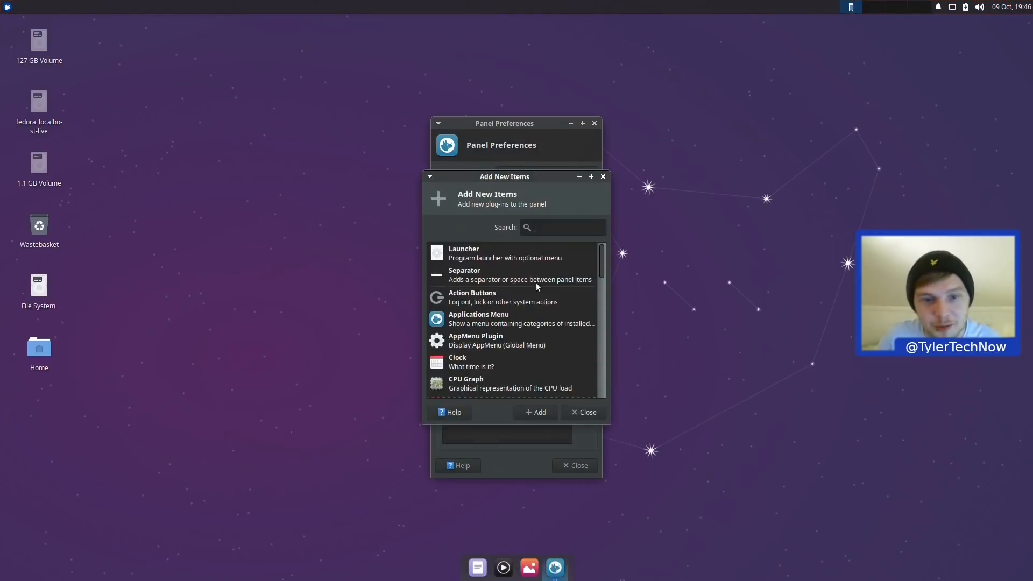
click(476, 350)
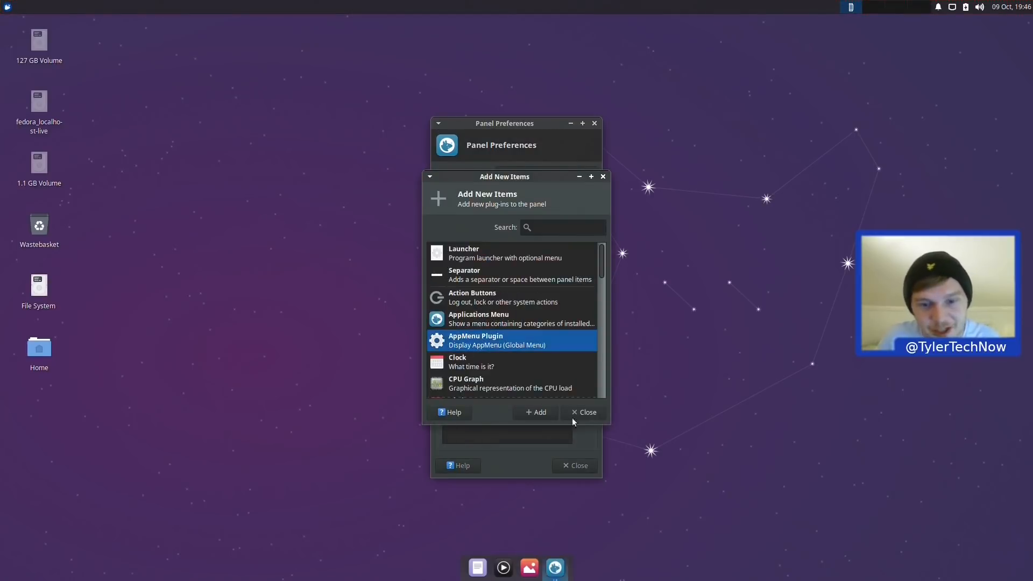
click(551, 412)
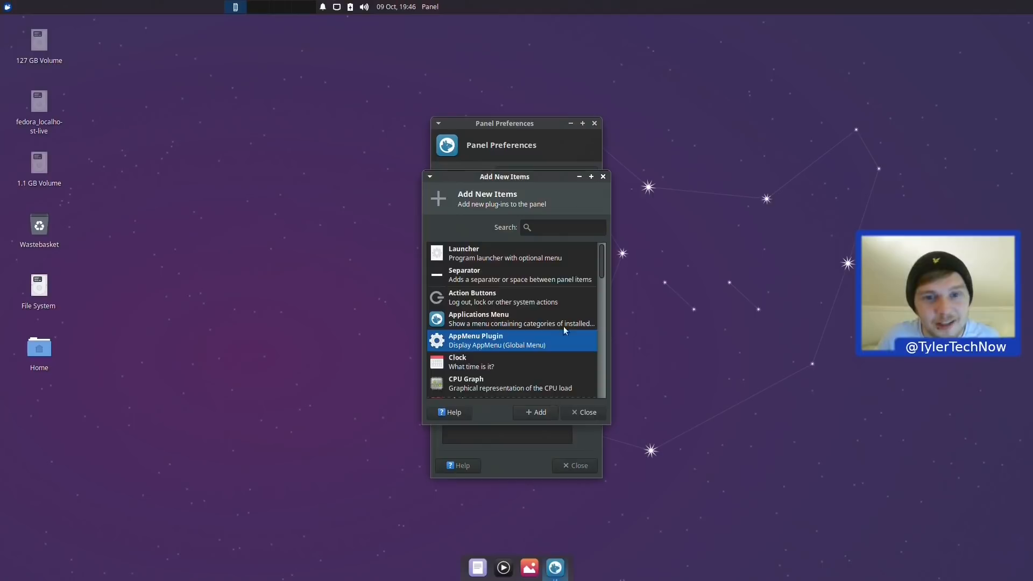
click(575, 414)
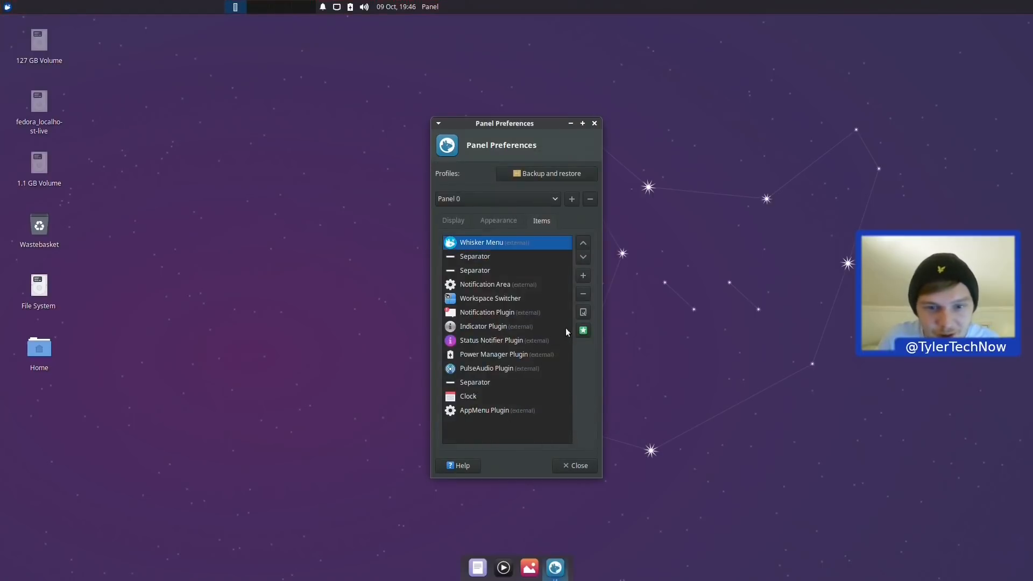
Step: Move the AppMenu Plugin up the panel's item order to directly after the Whisker Menu and close the panel preferences
click(479, 414)
click(583, 243)
click(583, 244)
click(583, 243)
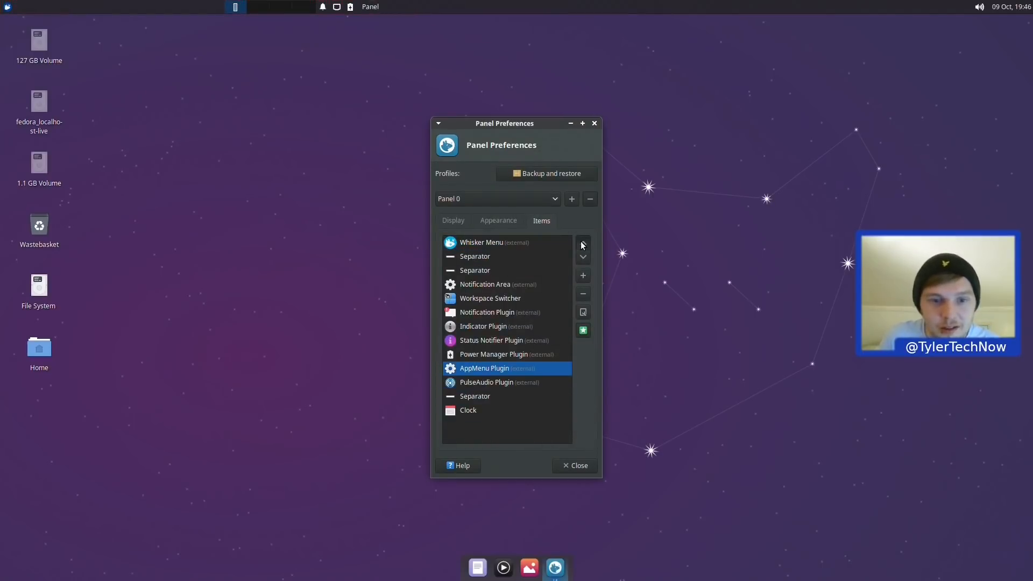
click(582, 244)
click(582, 243)
click(583, 243)
click(583, 244)
click(582, 243)
click(582, 243)
click(583, 244)
click(583, 243)
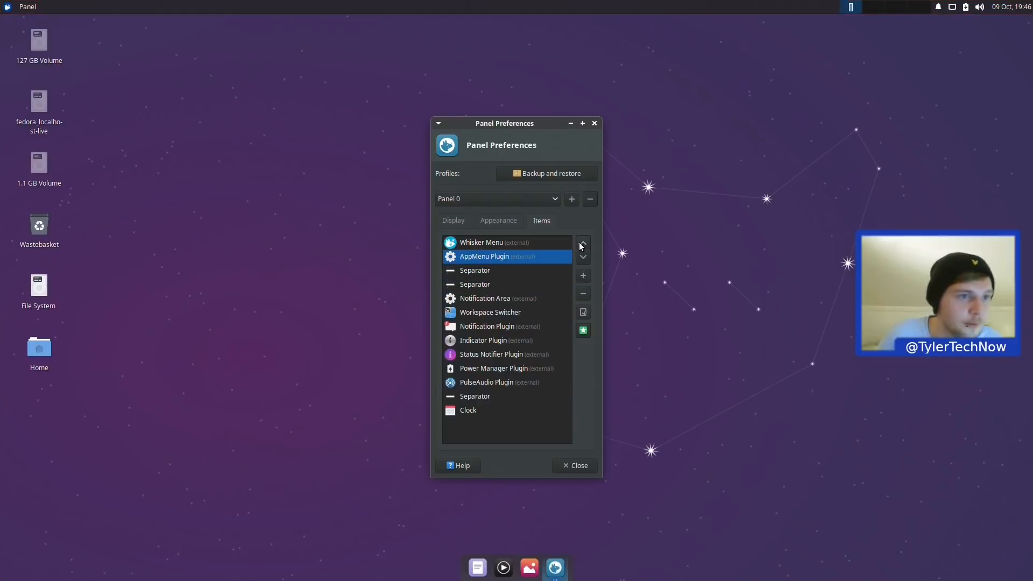
click(589, 467)
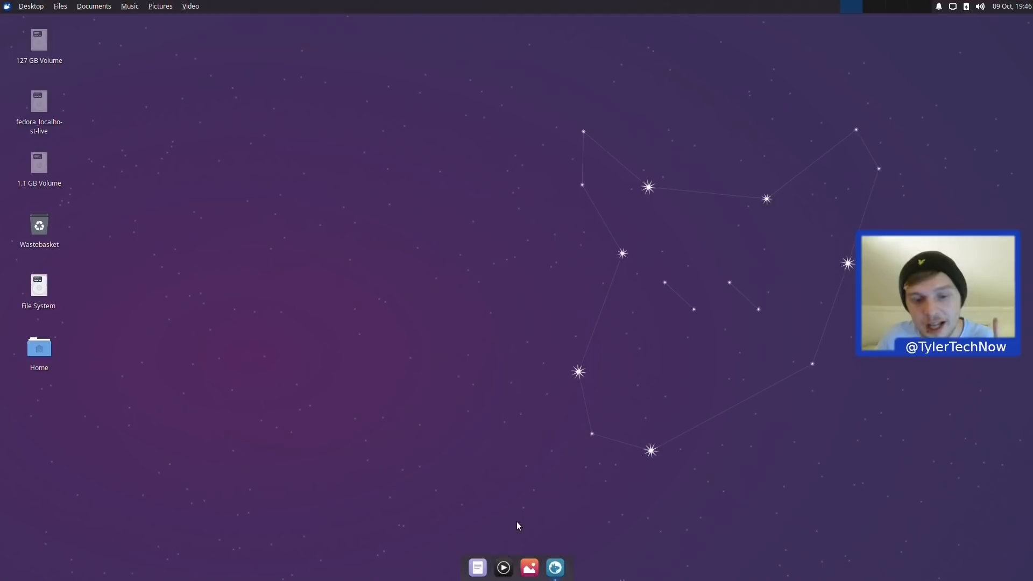
Step: Launch LibreOffice Writer and discard the document recovery data
click(4, 6)
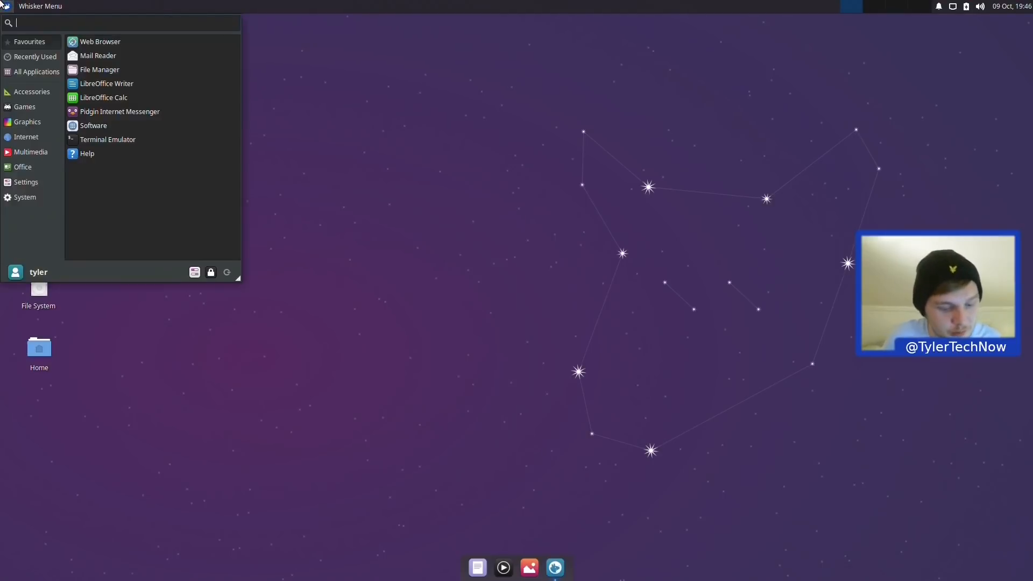
text(writer)
key(Return)
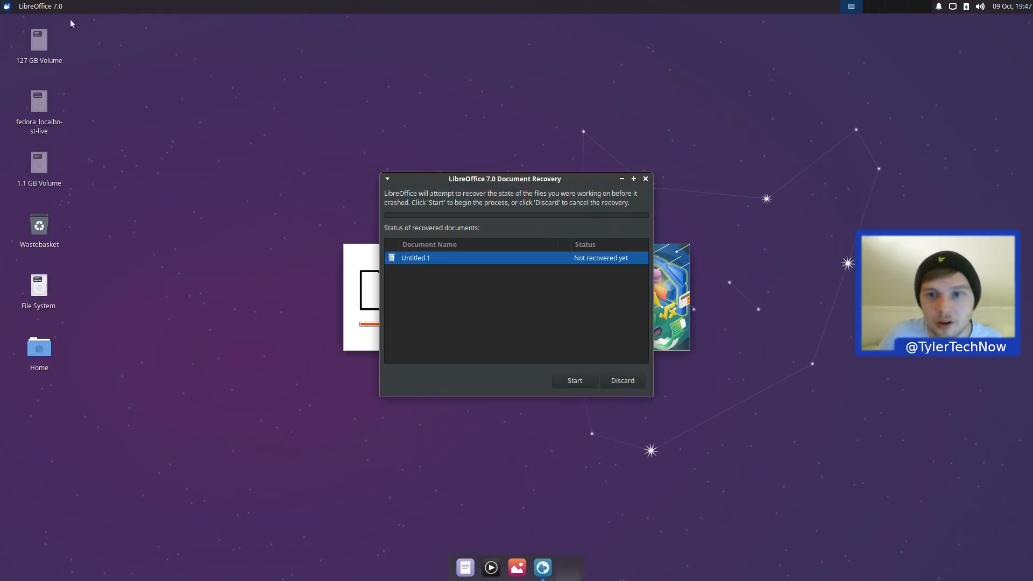
click(628, 386)
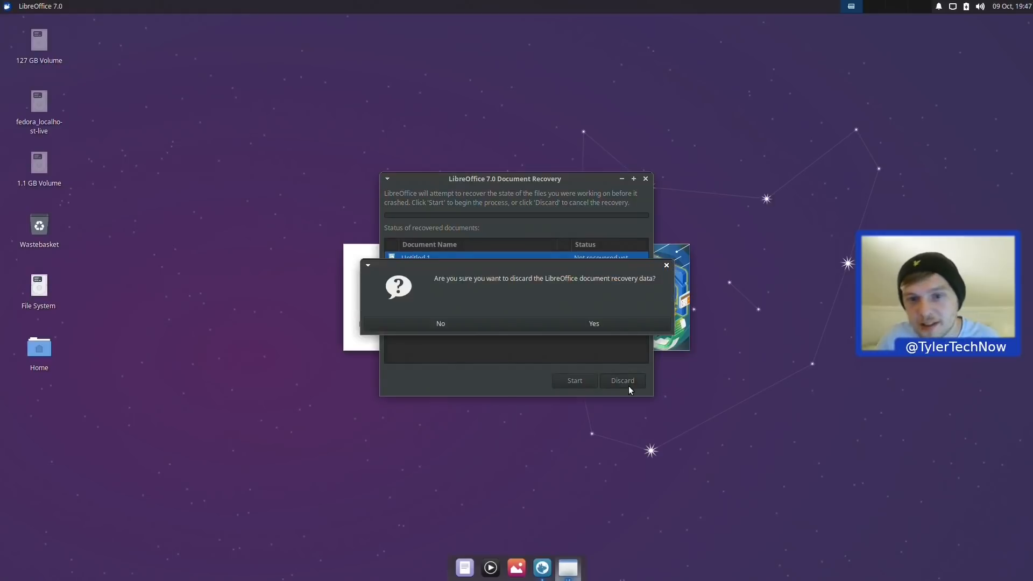
click(579, 325)
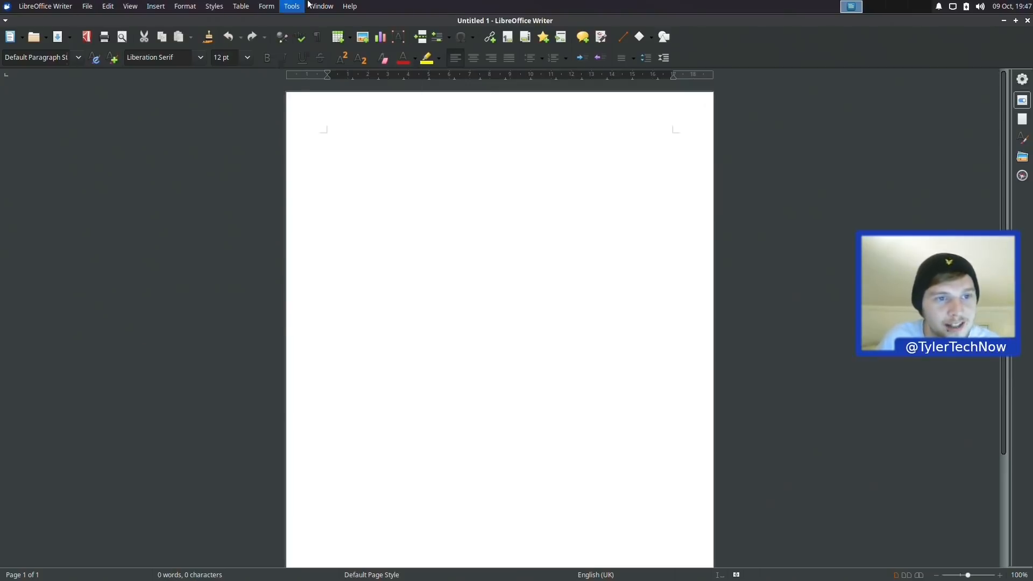
Step: Look through Writer's menus in the panel's global menu, including Styles, and close them
click(27, 4)
mouse_move(210, 5)
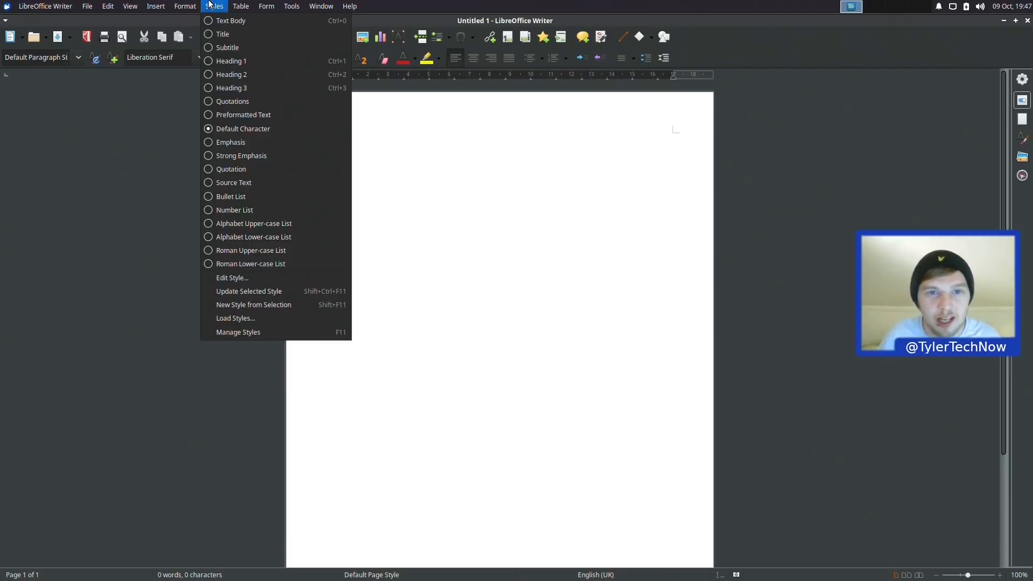
click(210, 5)
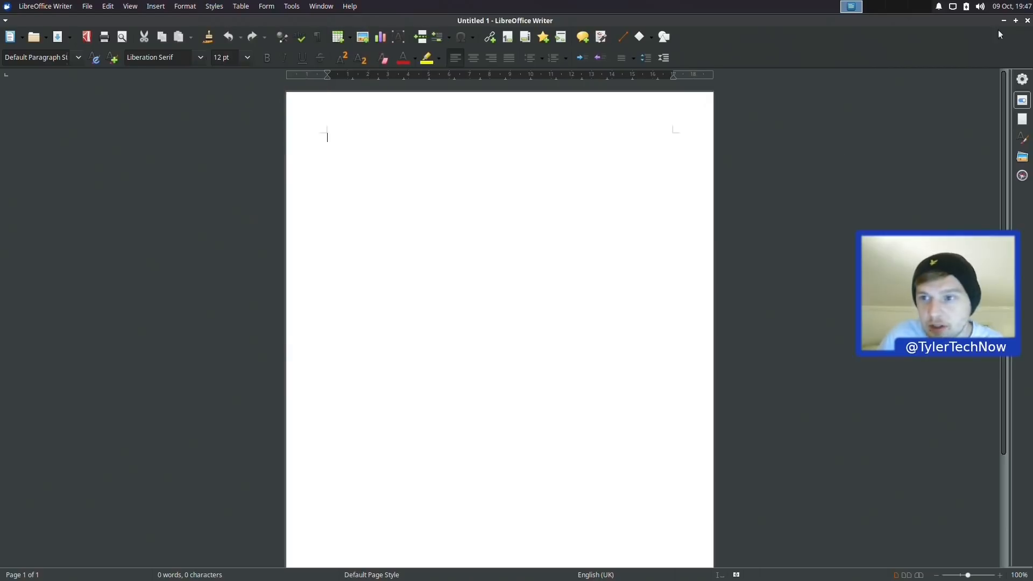
Step: Close LibreOffice Writer and open the Downloads folder in the file manager
click(1028, 21)
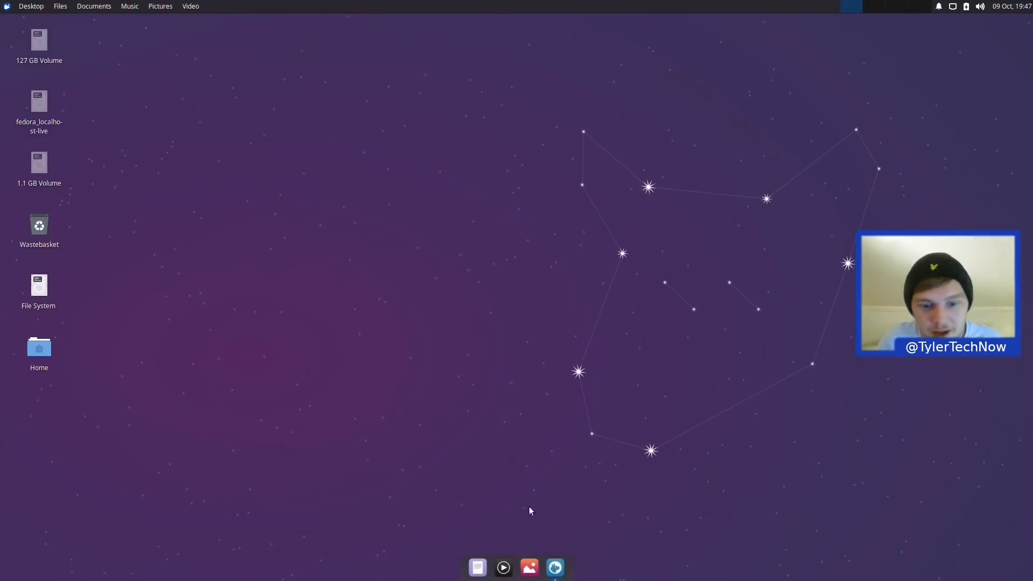
click(7, 6)
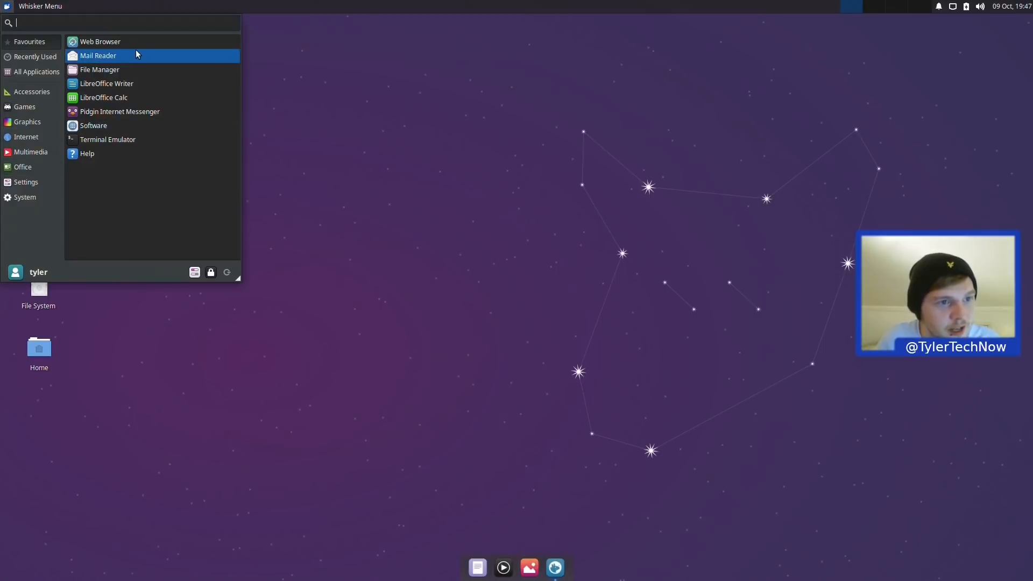
click(135, 70)
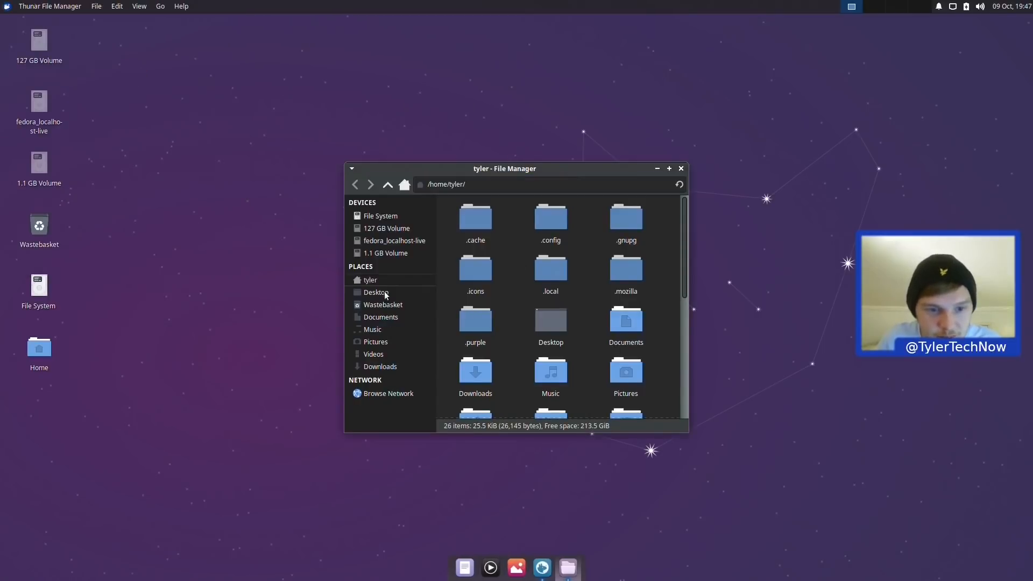
click(383, 365)
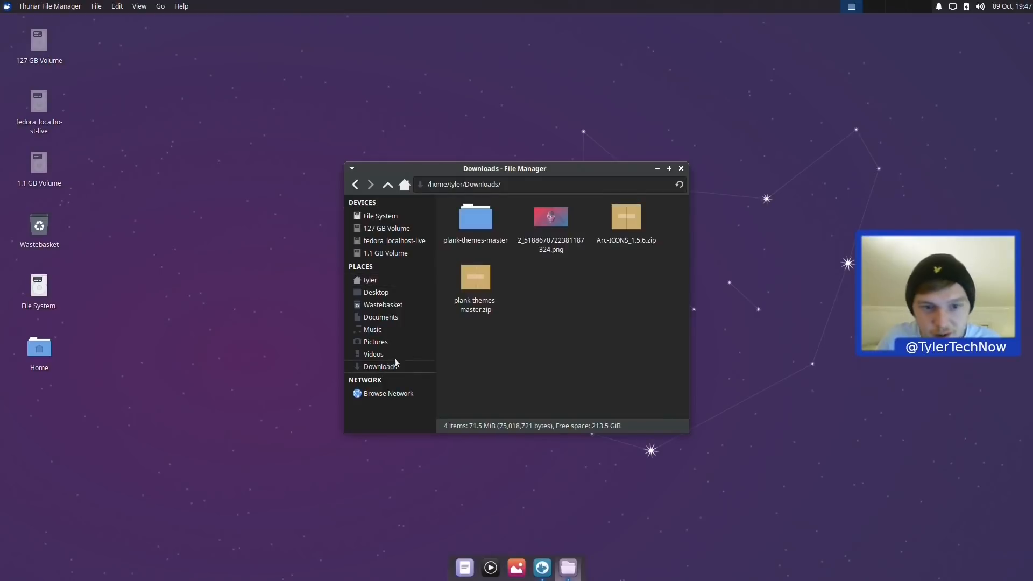
Step: Copy 2_5188670722381187324.png from Downloads into the Pictures folder
right_click(543, 218)
click(566, 310)
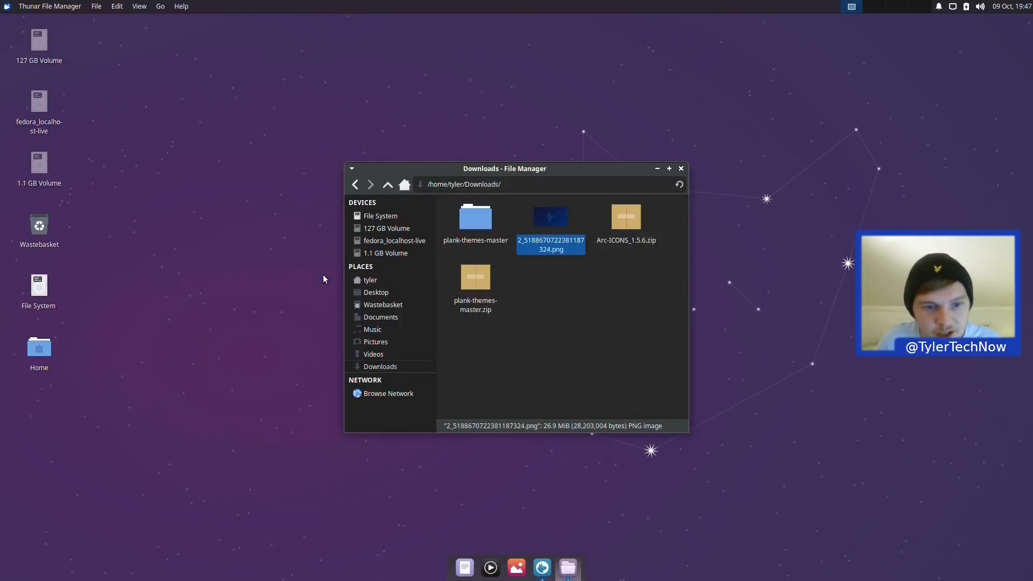
click(385, 345)
right_click(590, 212)
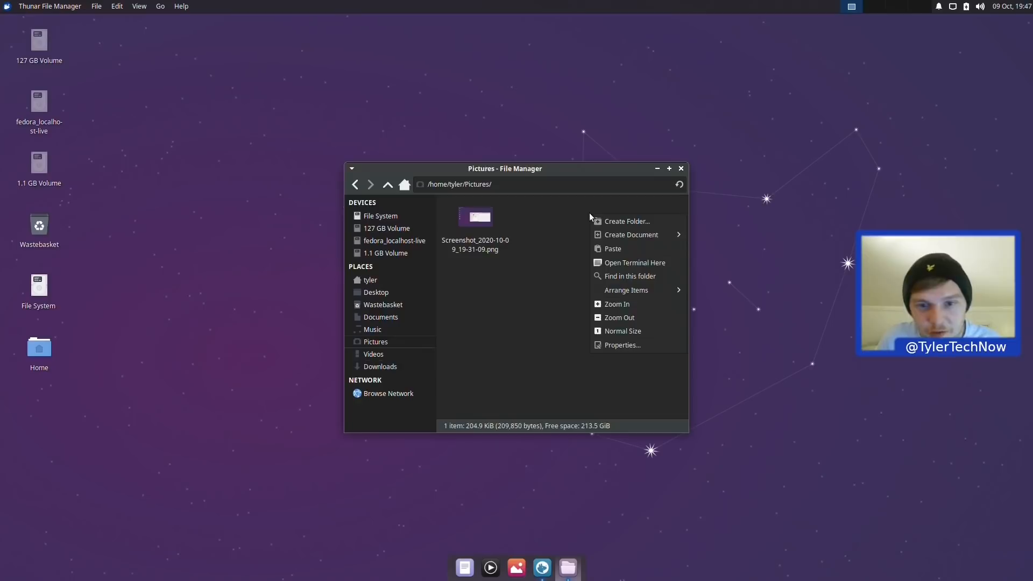
click(615, 247)
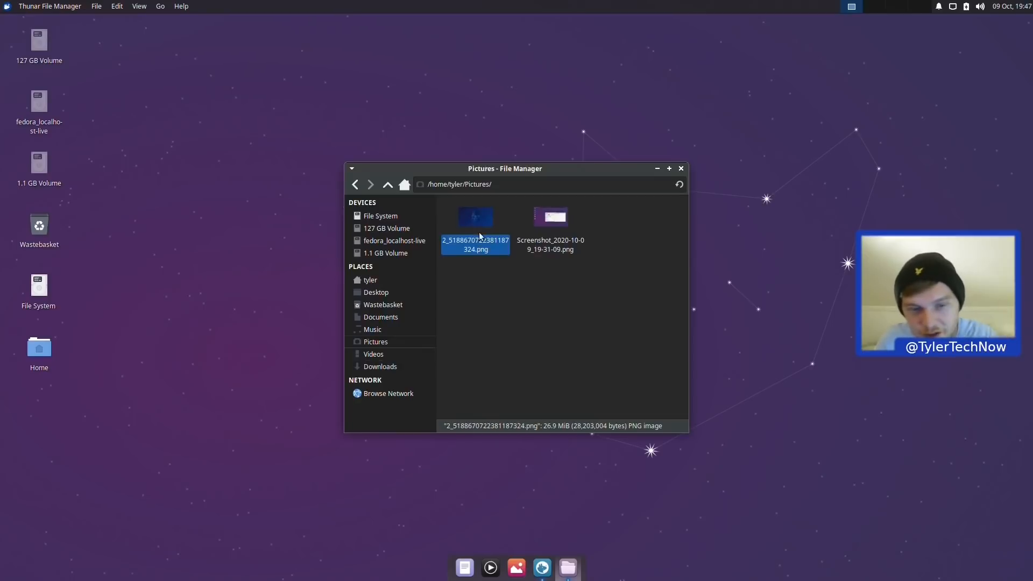
Step: Set the copied PNG in Pictures as the desktop wallpaper and minimise the file manager to reveal it
right_click(486, 218)
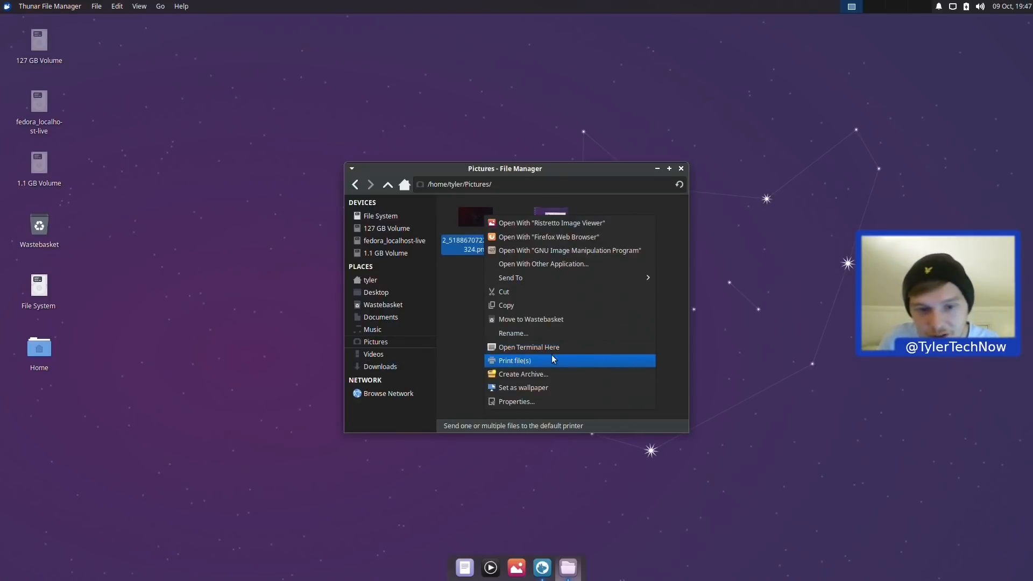
click(546, 388)
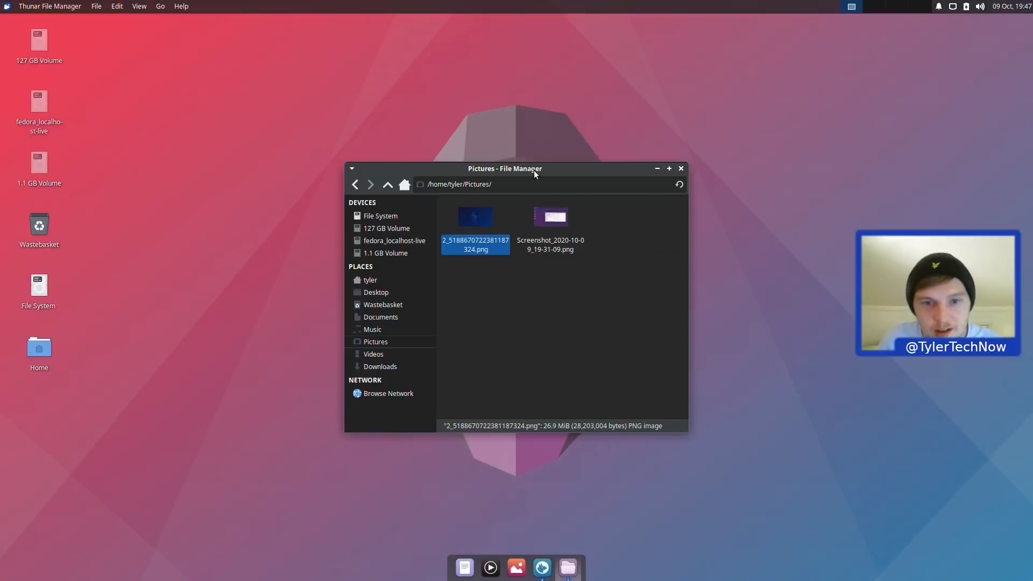
drag(534, 170, 408, 107)
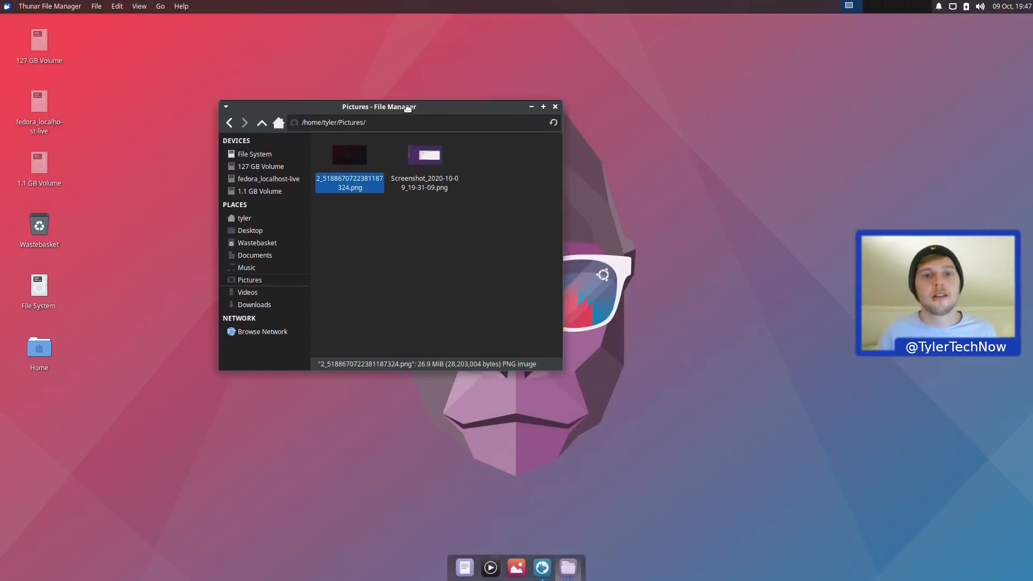
click(531, 107)
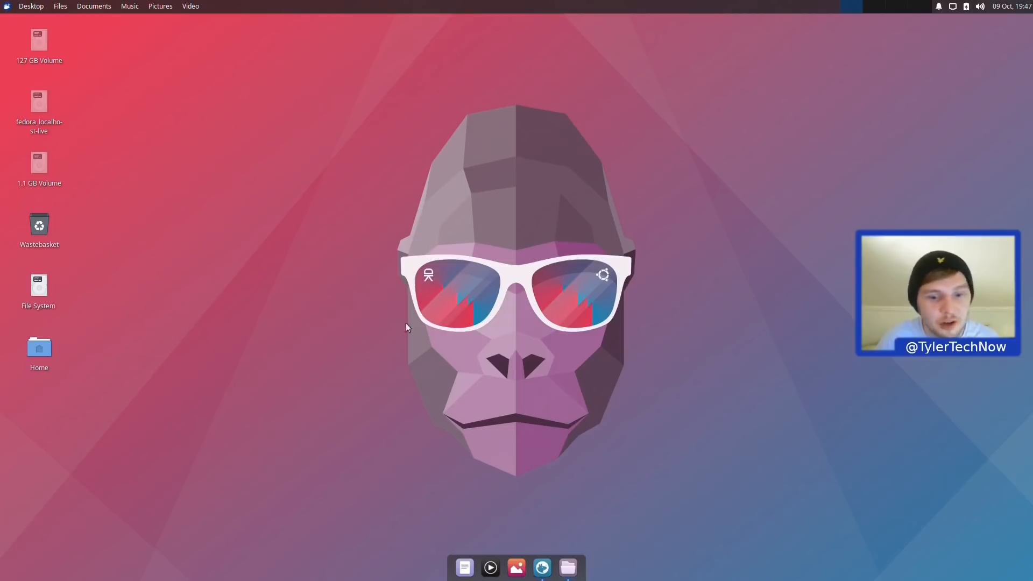
Step: Restore the file manager and go through the home folder back to Downloads
click(568, 568)
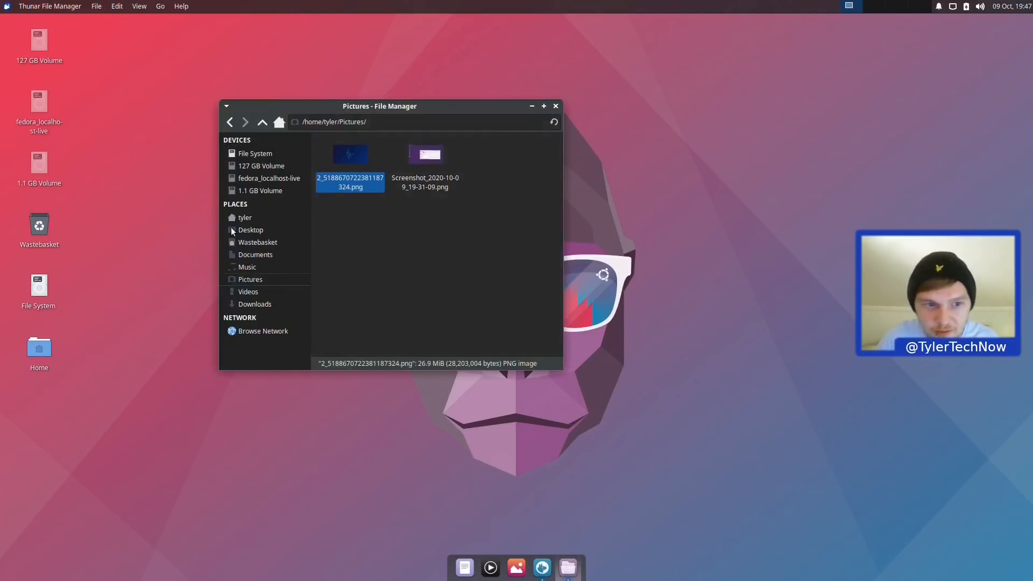
click(254, 216)
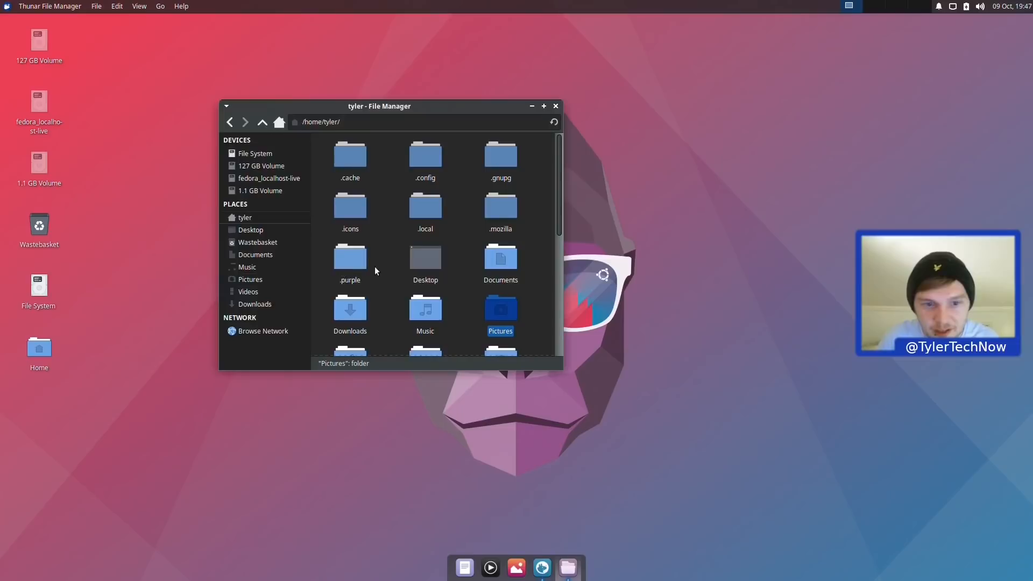
click(489, 257)
double_click(356, 311)
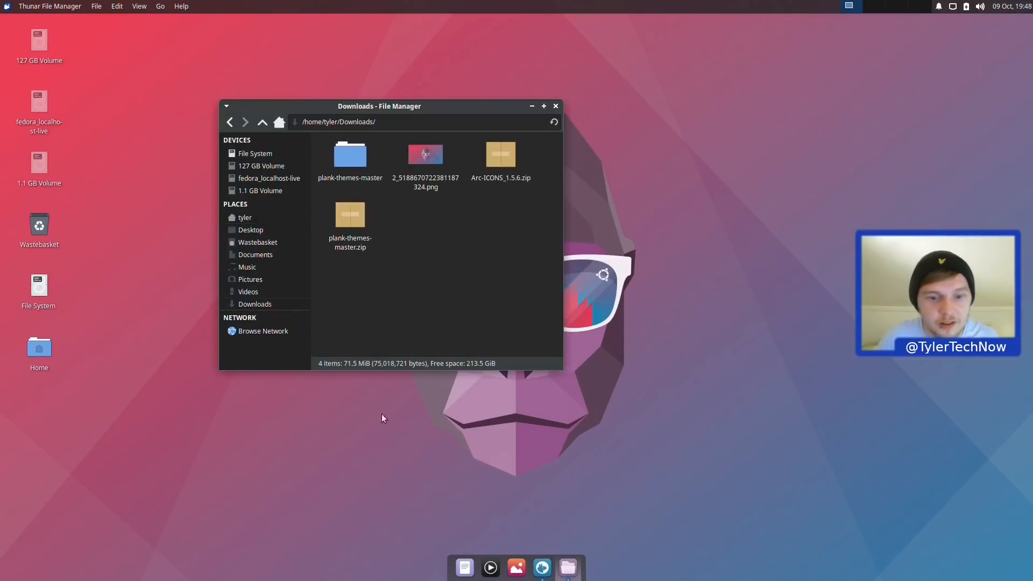
Step: Search the installed applications for "gno", launch Software and move its window towards the middle of the desktop
click(3, 5)
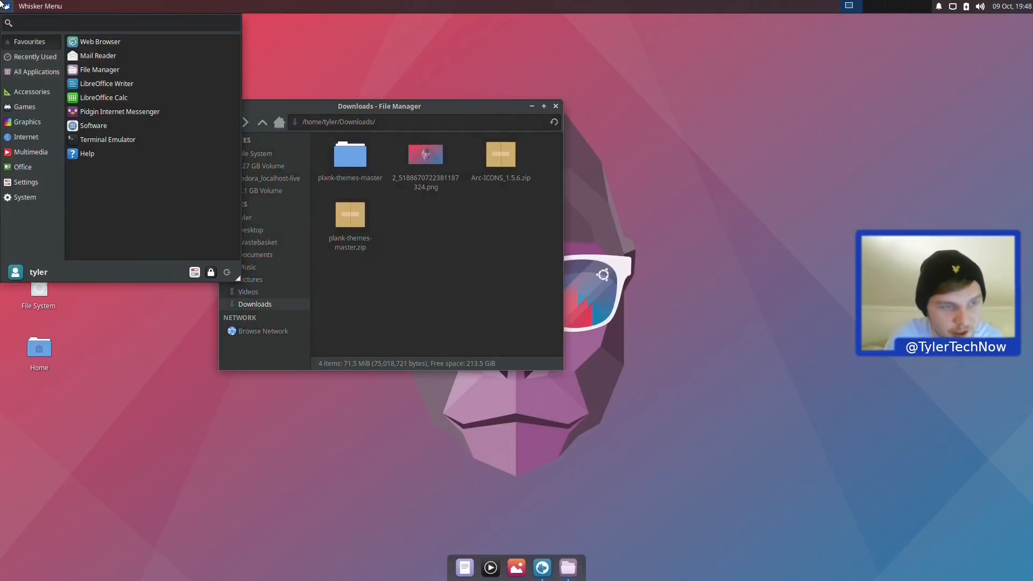
text(gno)
key(Down)
key(Down)
key(Down)
key(Down)
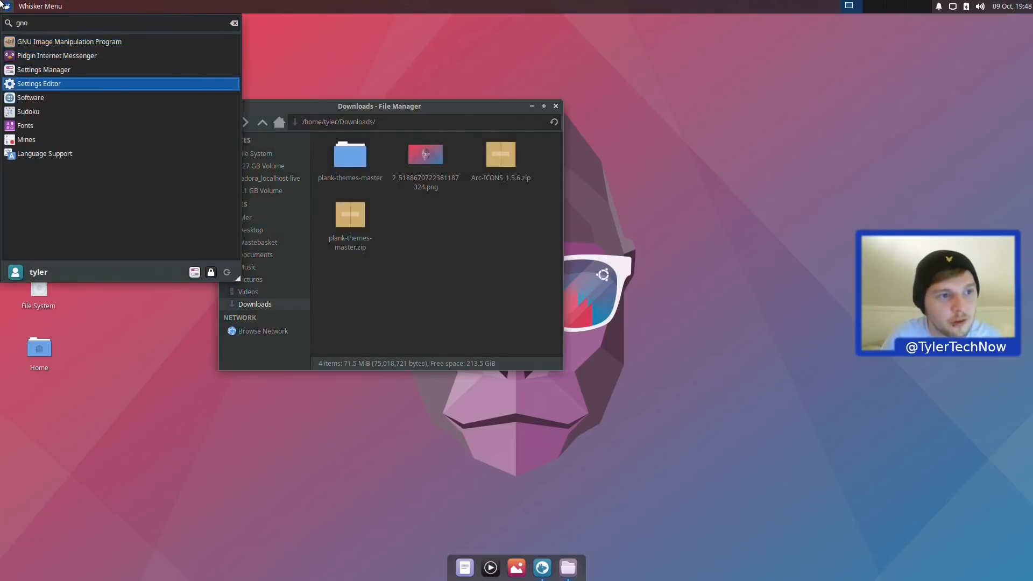
key(Escape)
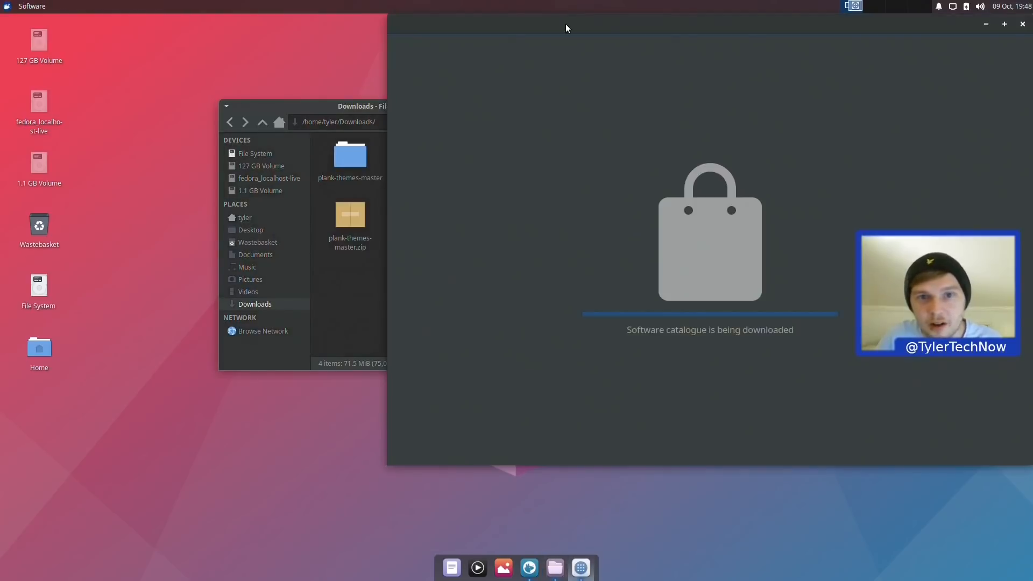
drag(566, 24, 402, 61)
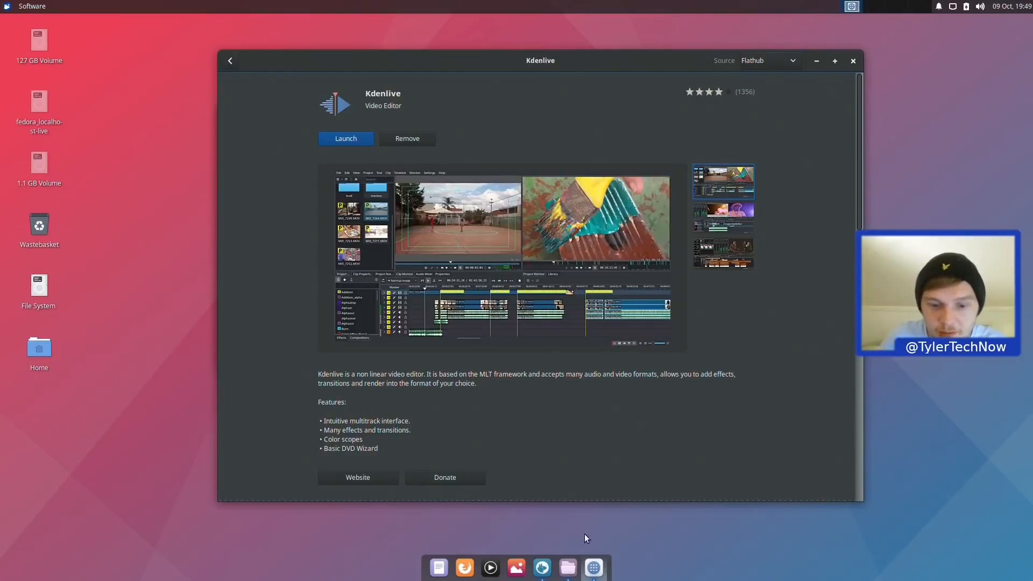
Step: Install albert_0.16.1_amd64.deb from the Downloads folder, authenticating with the account password
click(568, 568)
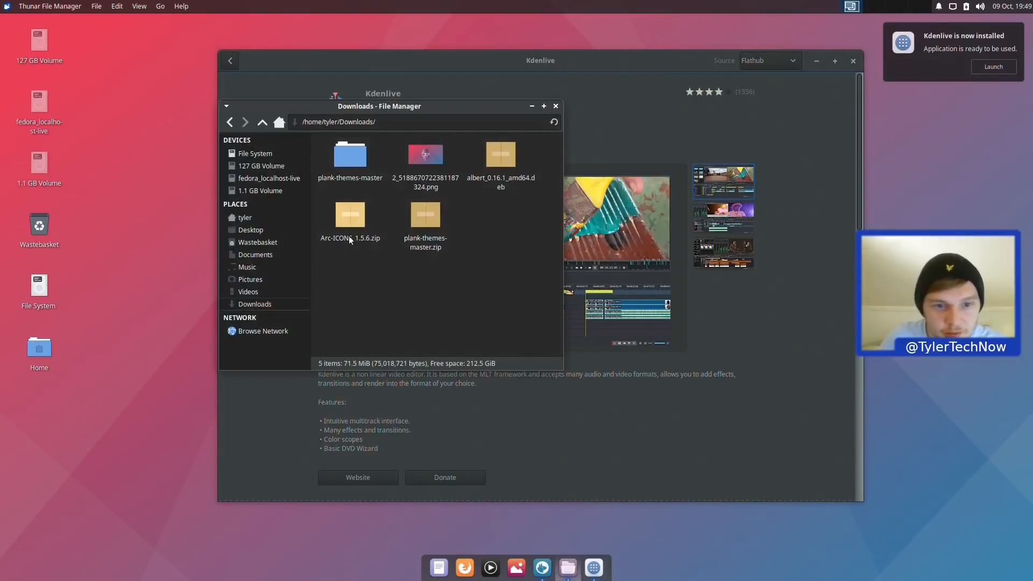
double_click(499, 156)
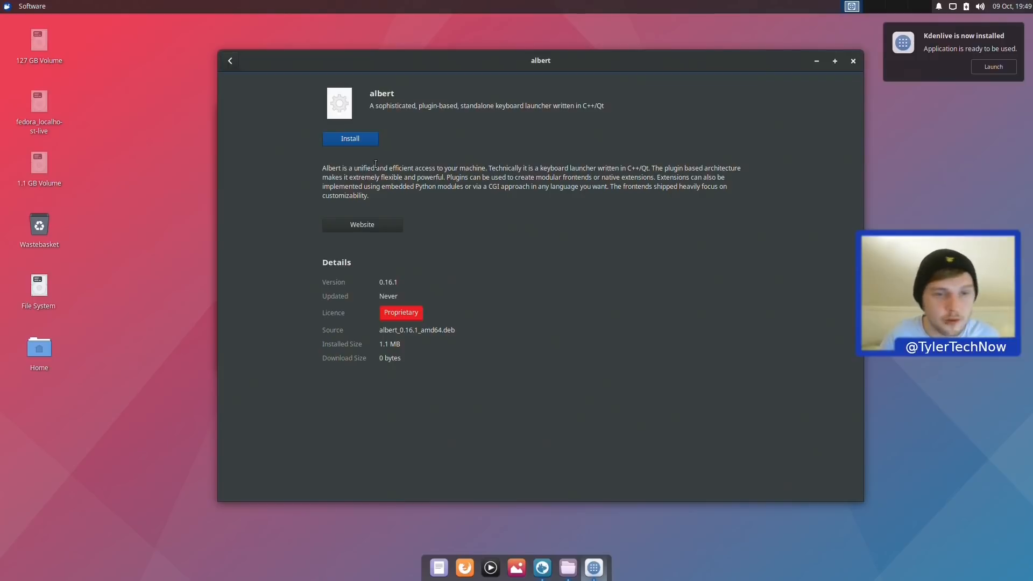
click(340, 141)
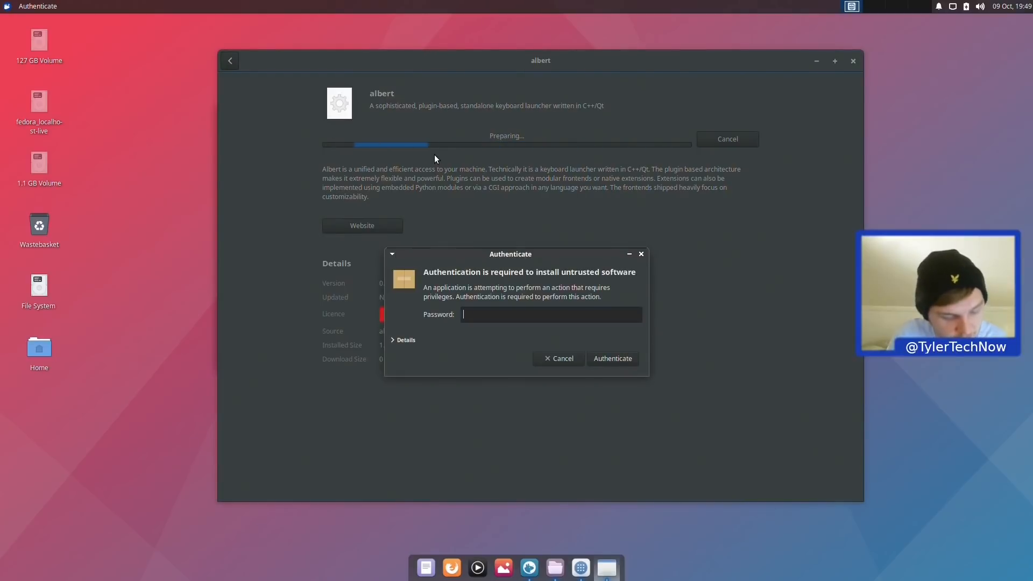
text(********)
key(Return)
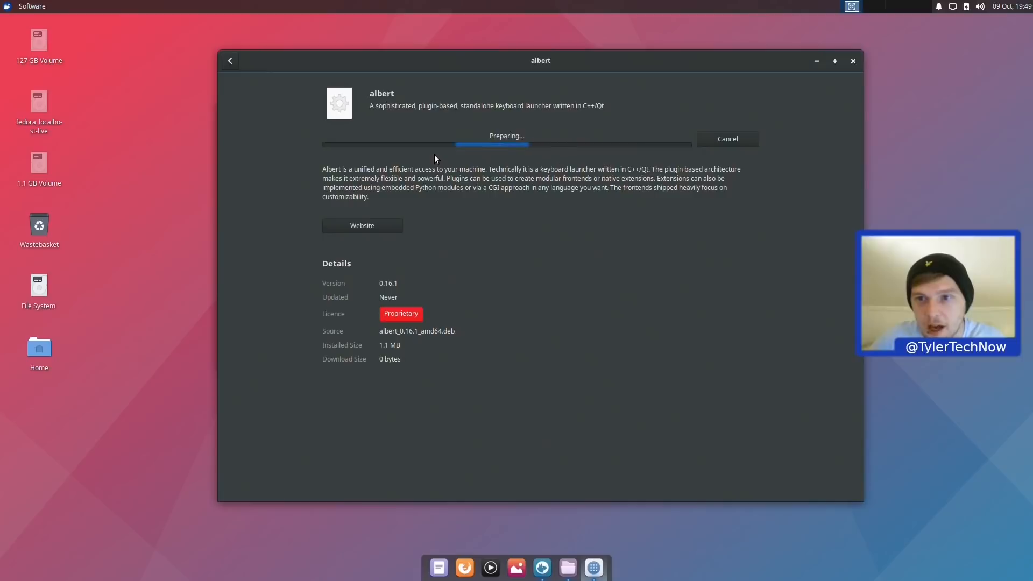
Step: Find the Window Manager settings, reassign the Window operations menu shortcut to Ctrl+Space and close the settings
click(2, 5)
text(wind)
key(Down)
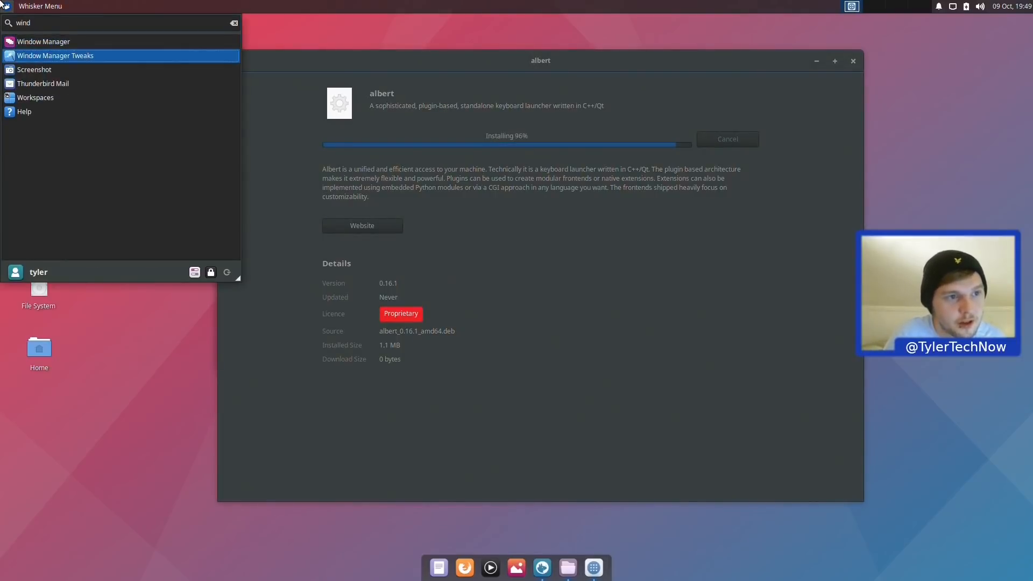
key(Up)
key(Return)
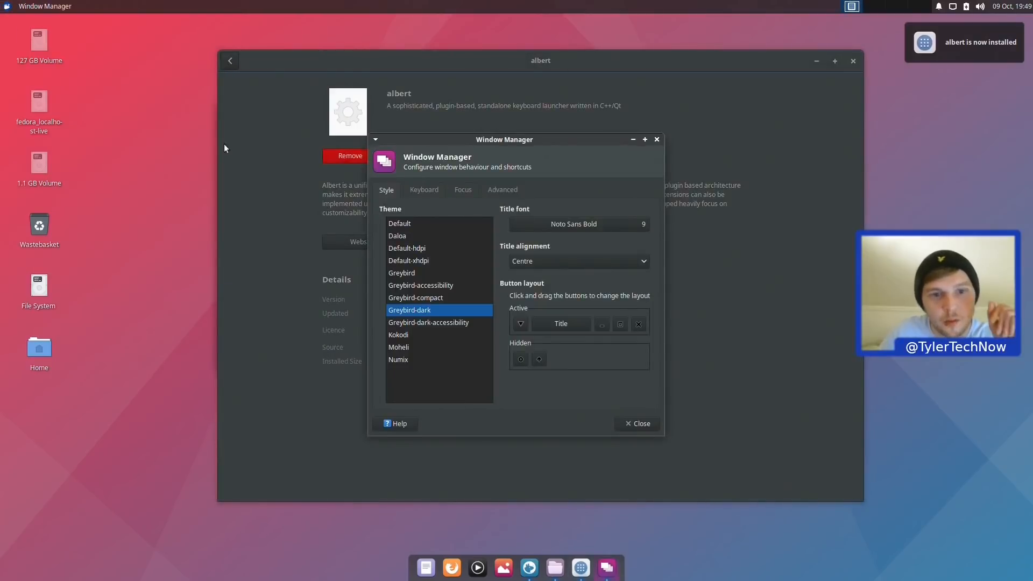
click(424, 190)
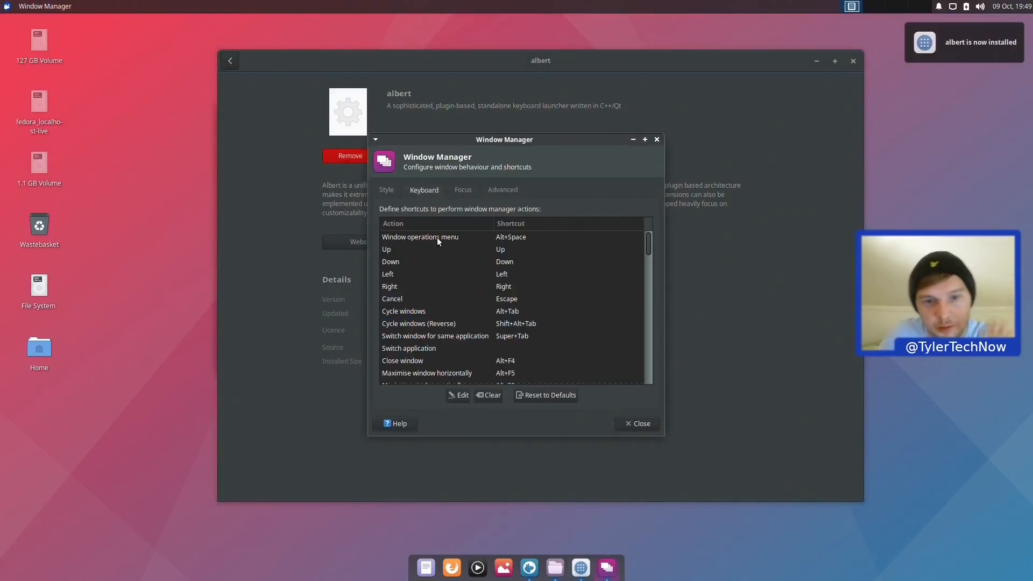
double_click(512, 237)
key(ctrl+space)
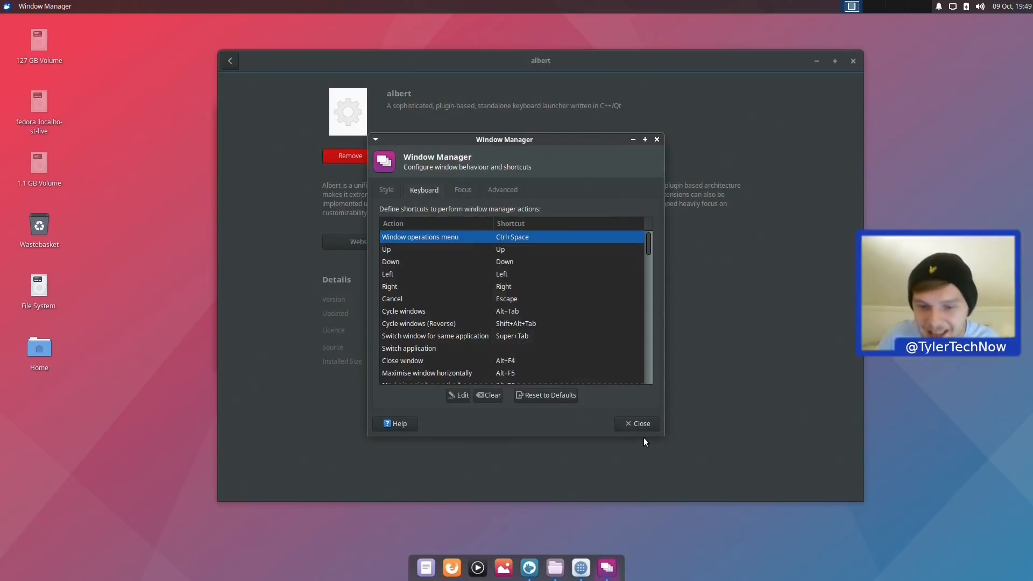
click(640, 424)
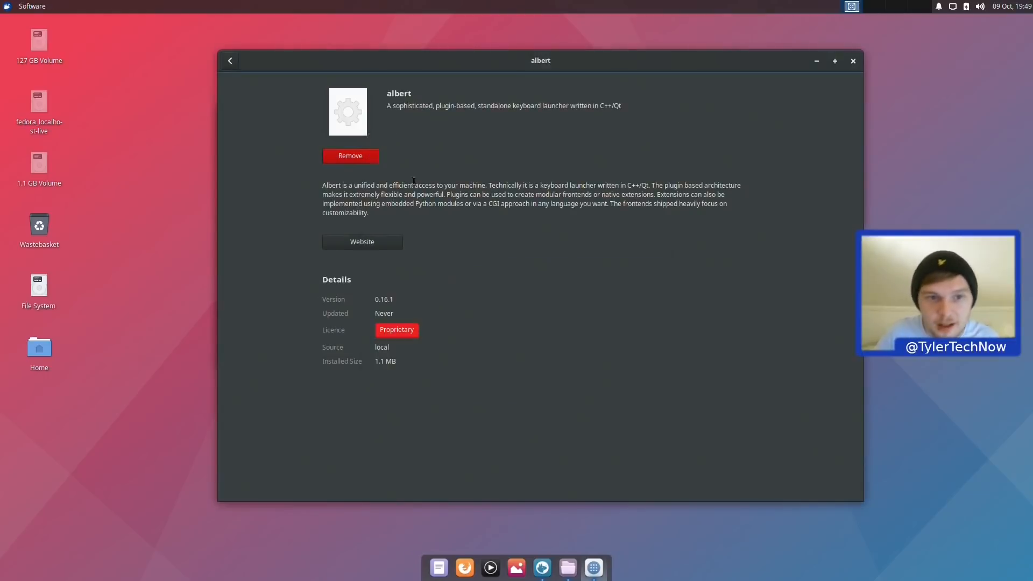
Step: Launch Albert, decline sending telemetry data and accept the first-run notice
click(3, 4)
text(albert)
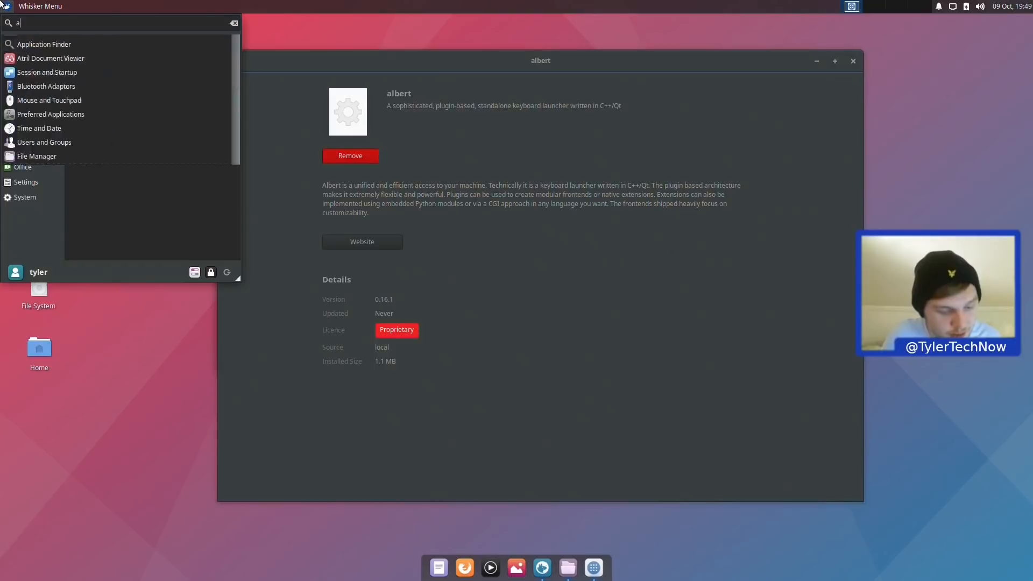
key(Return)
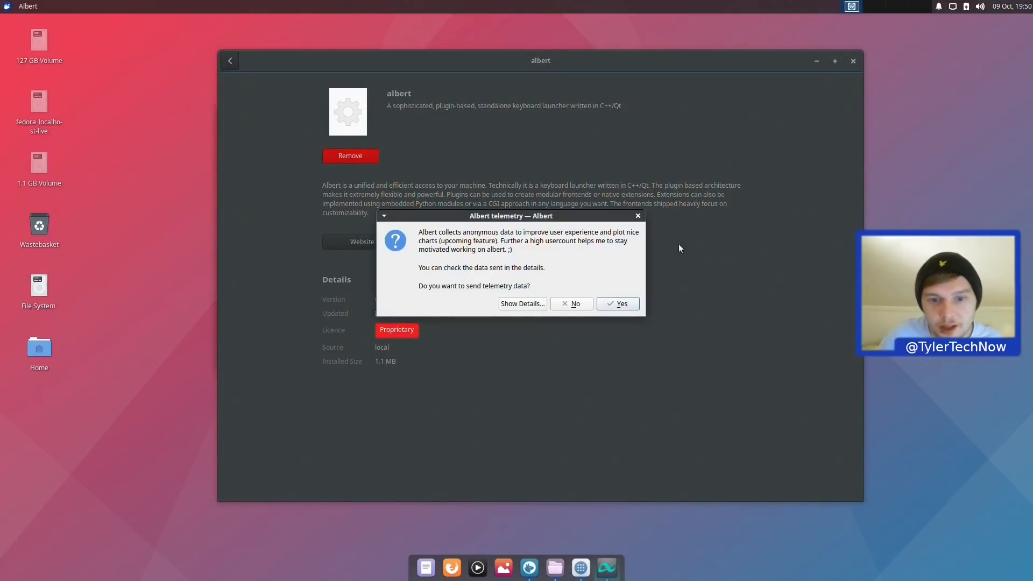
click(580, 307)
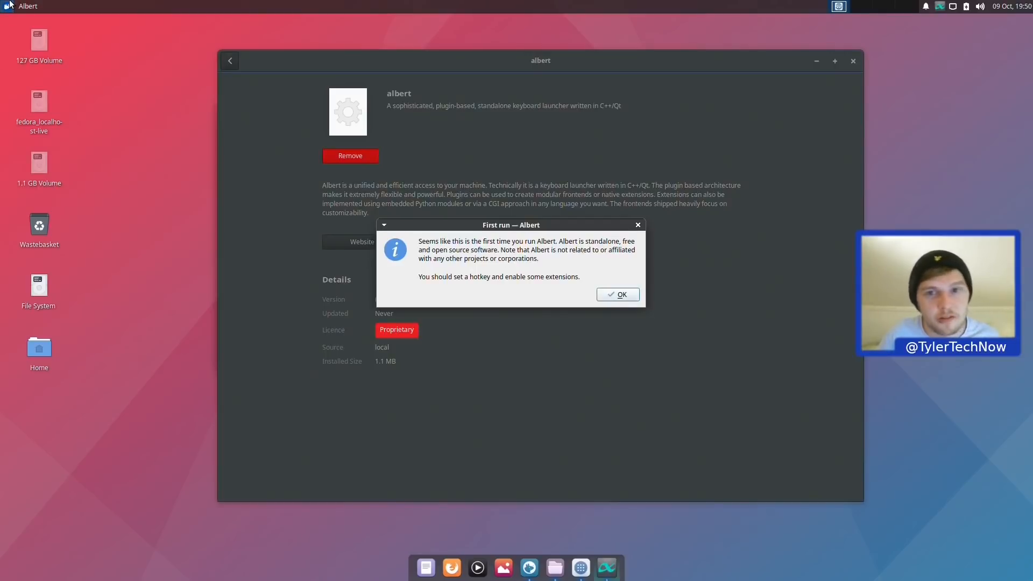
click(629, 296)
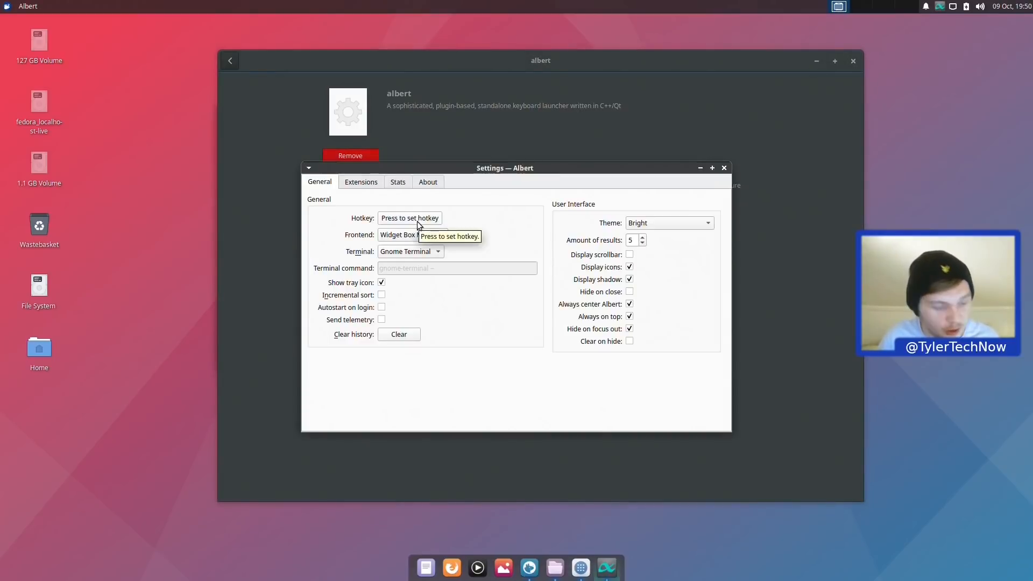
Step: Set Albert's hotkey to Alt+Space and its theme to Arc Dark Grey
click(418, 221)
key(alt+space)
click(675, 224)
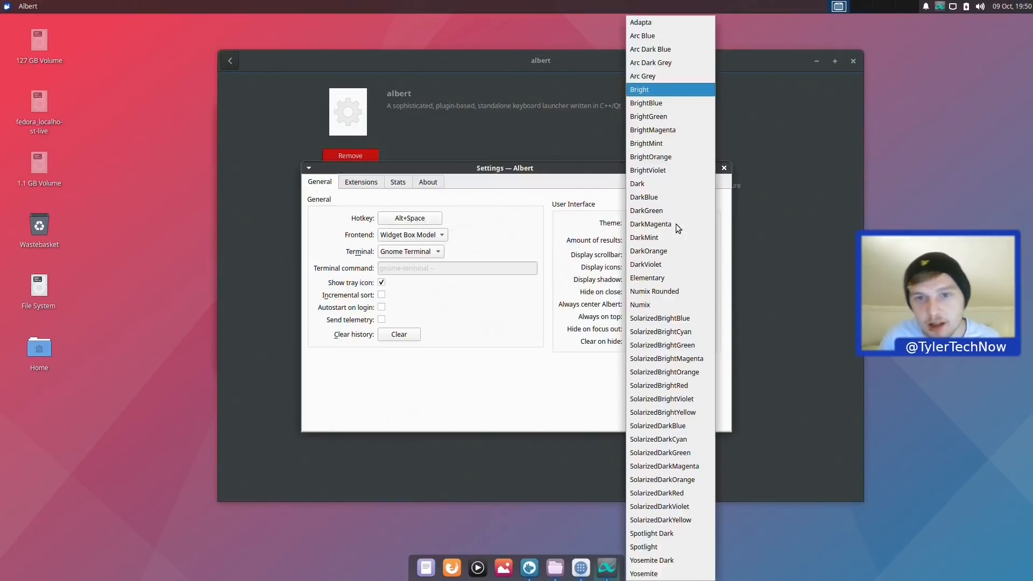
click(652, 63)
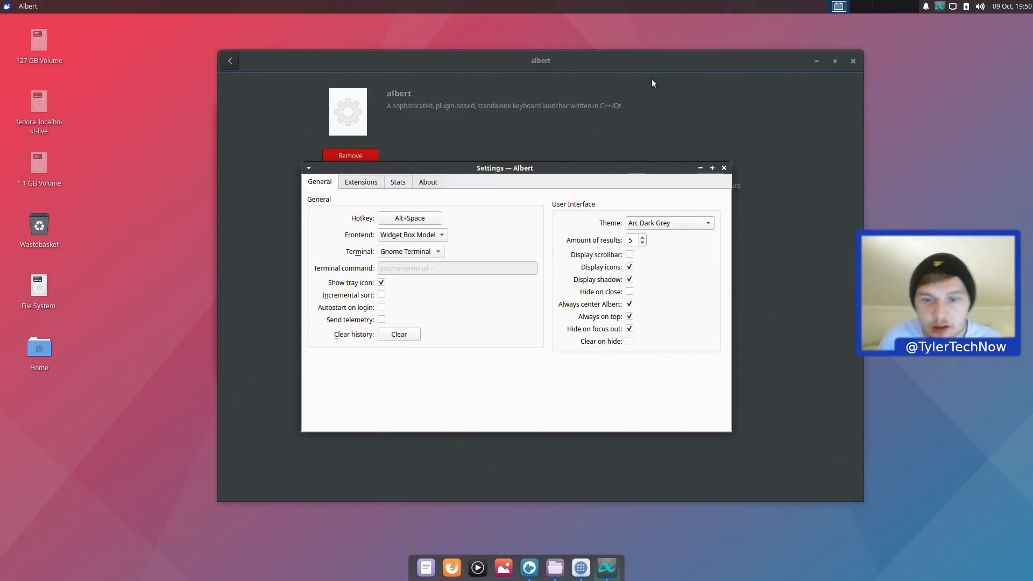
Step: Enable Albert's Clear on hide and Hide on close options and disable Display shadow
click(629, 342)
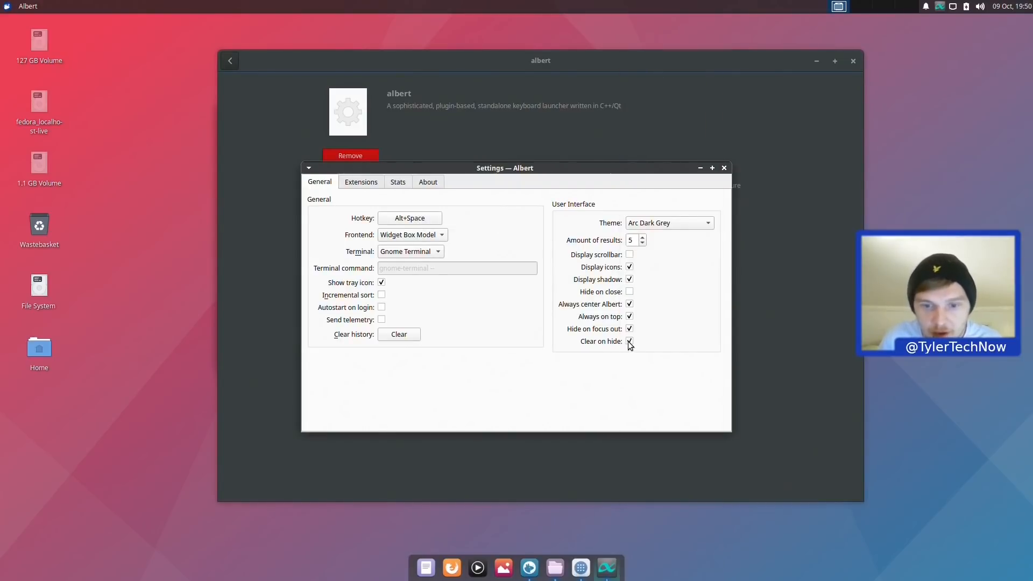
click(629, 291)
click(630, 279)
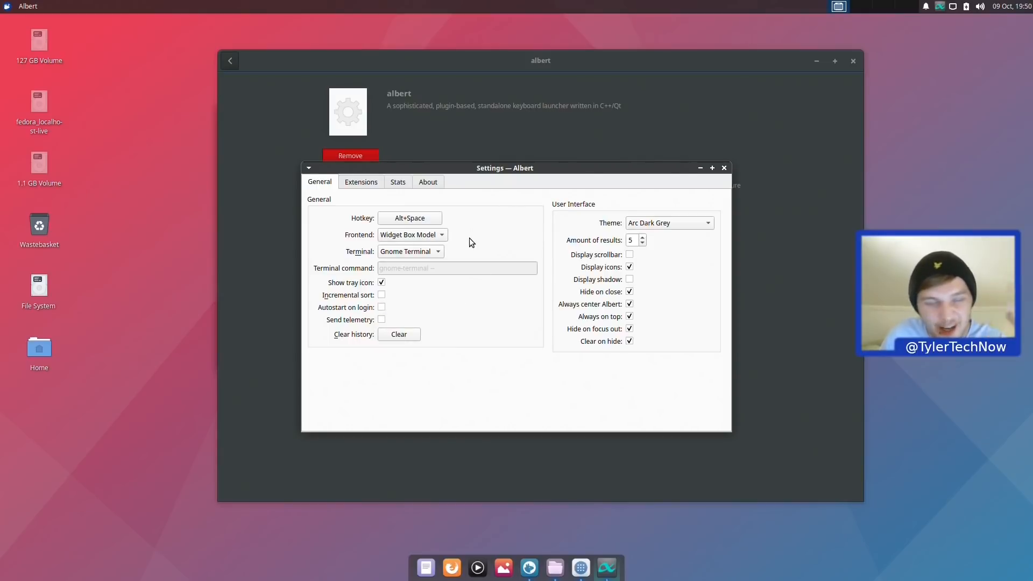
Step: Disable Albert's tray icon and enable its Applications, Files, Firefox bookmarks and Terminal extensions
click(382, 282)
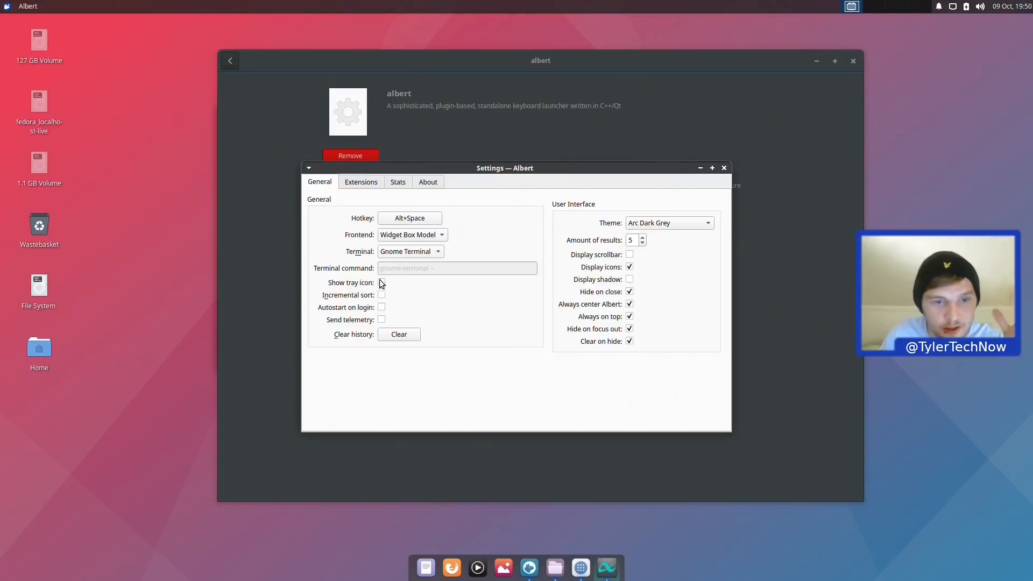
click(354, 183)
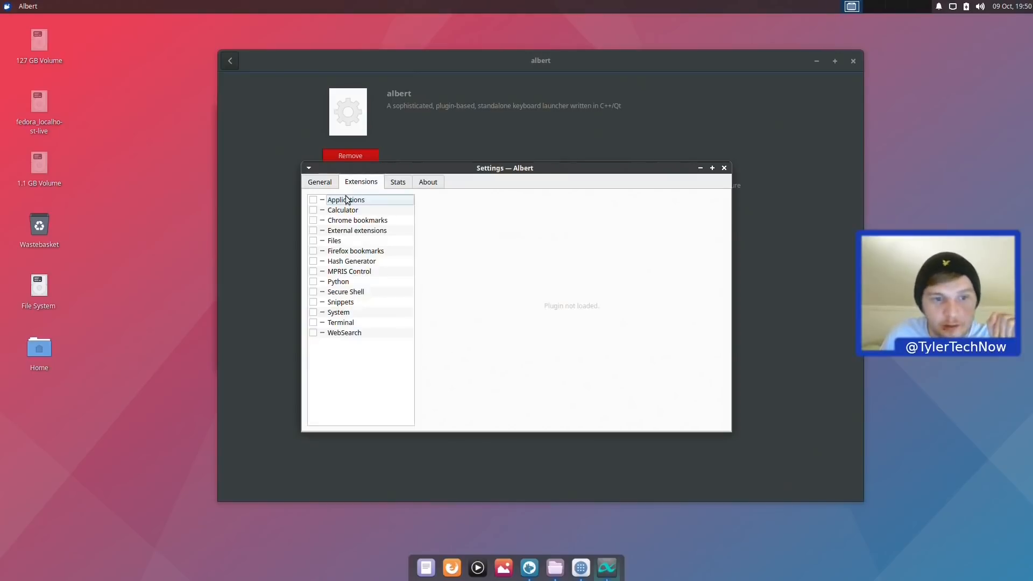
click(313, 200)
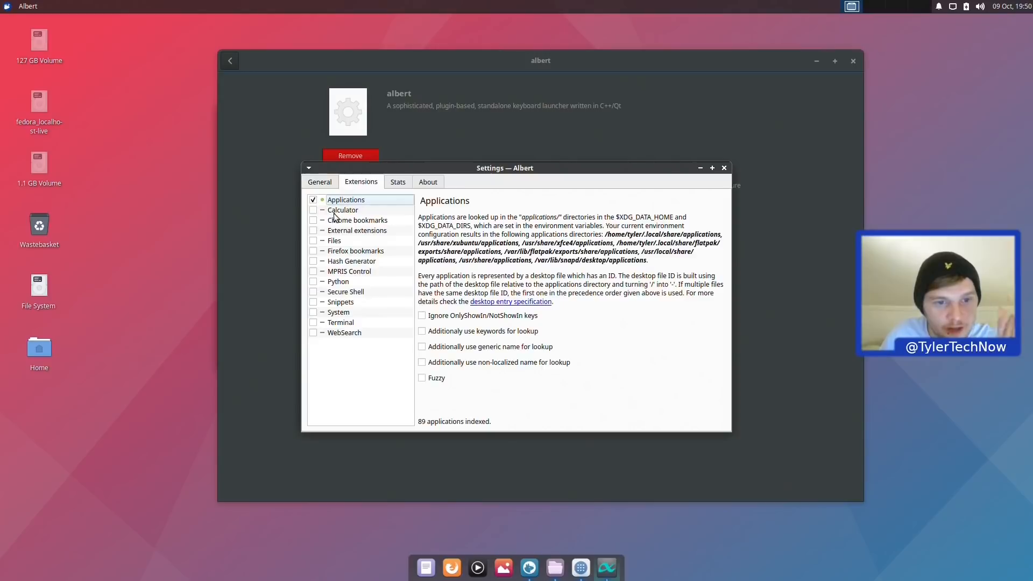
click(313, 241)
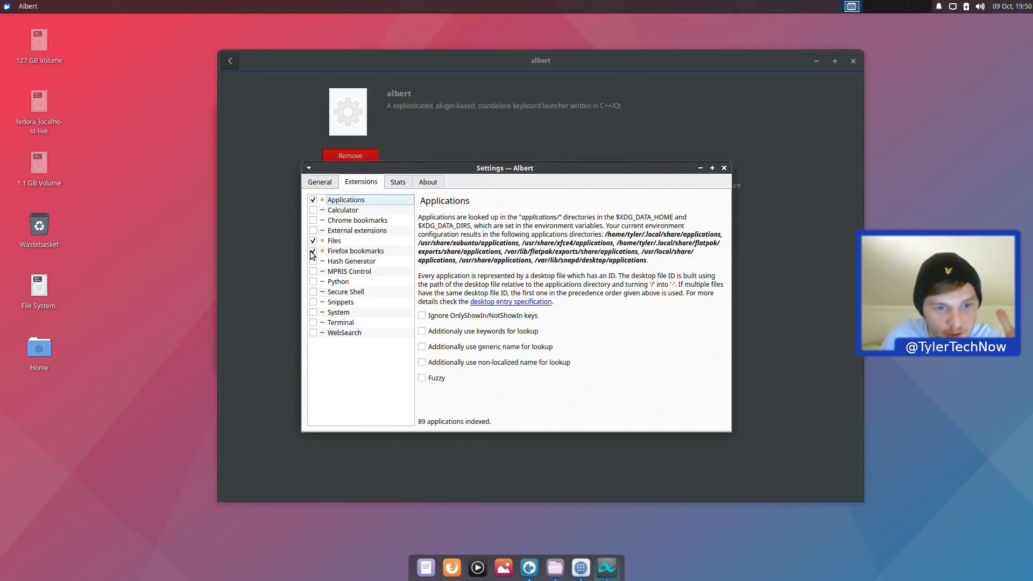
click(314, 323)
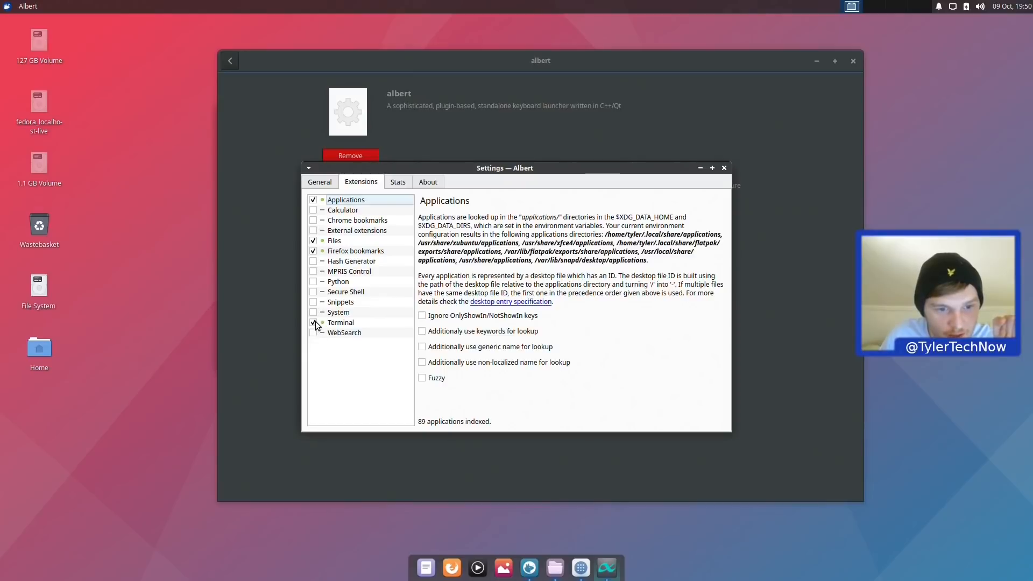
click(350, 332)
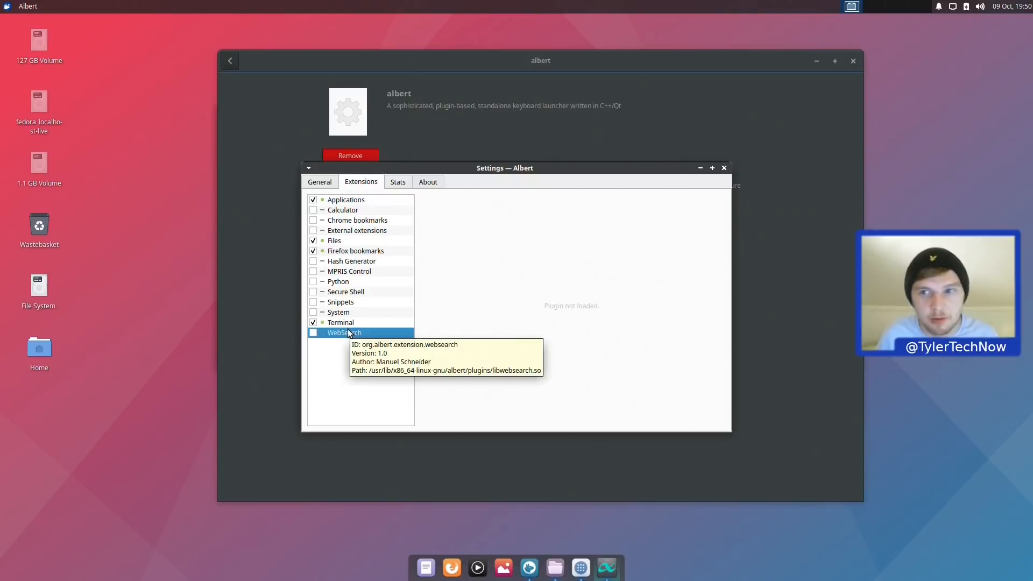
mouse_move(347, 326)
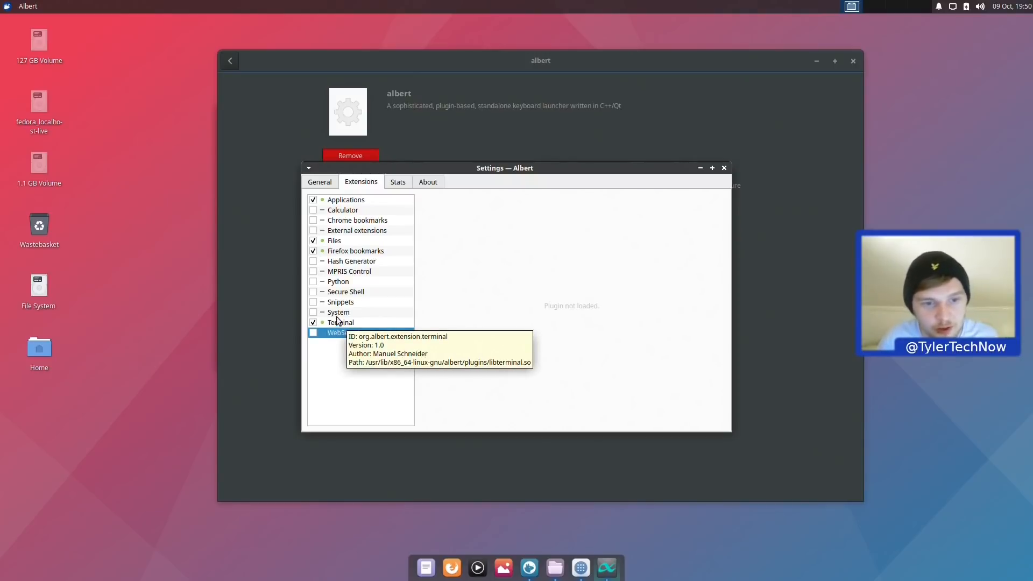
Step: Set Albert's Files extension to index audio, video and images as well, and close the Albert settings
click(338, 242)
click(652, 237)
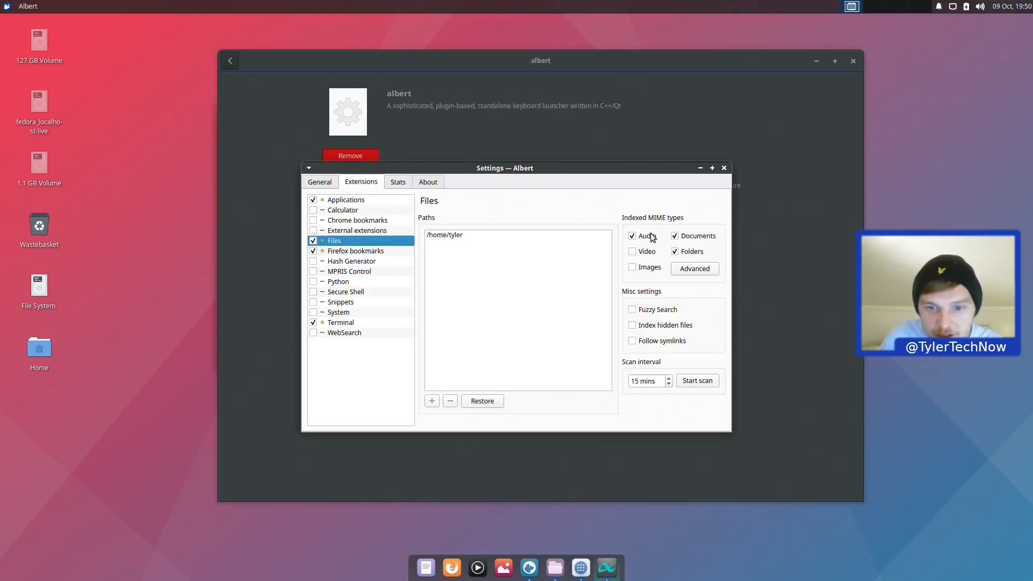
click(652, 253)
click(651, 272)
click(332, 183)
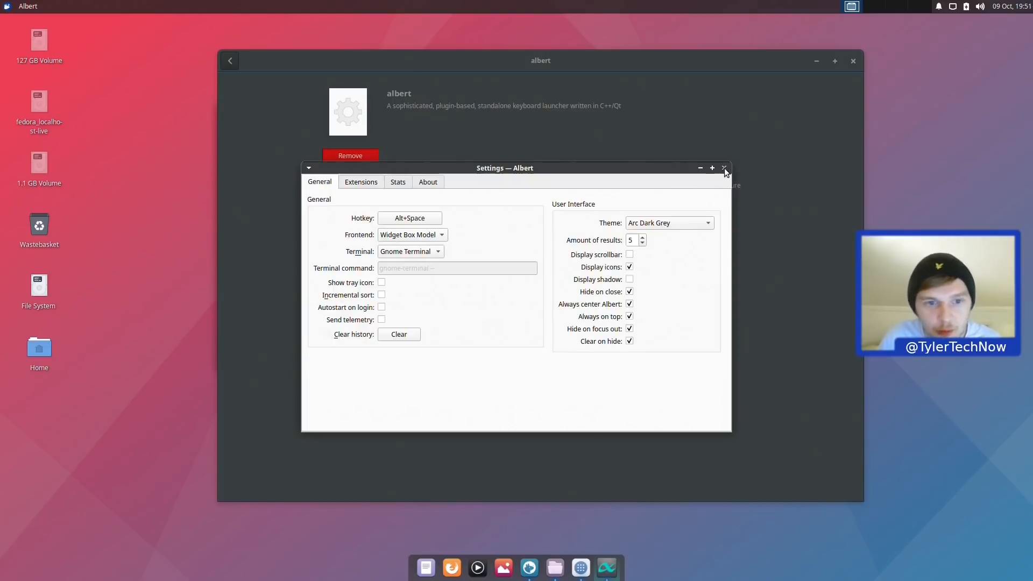
click(724, 168)
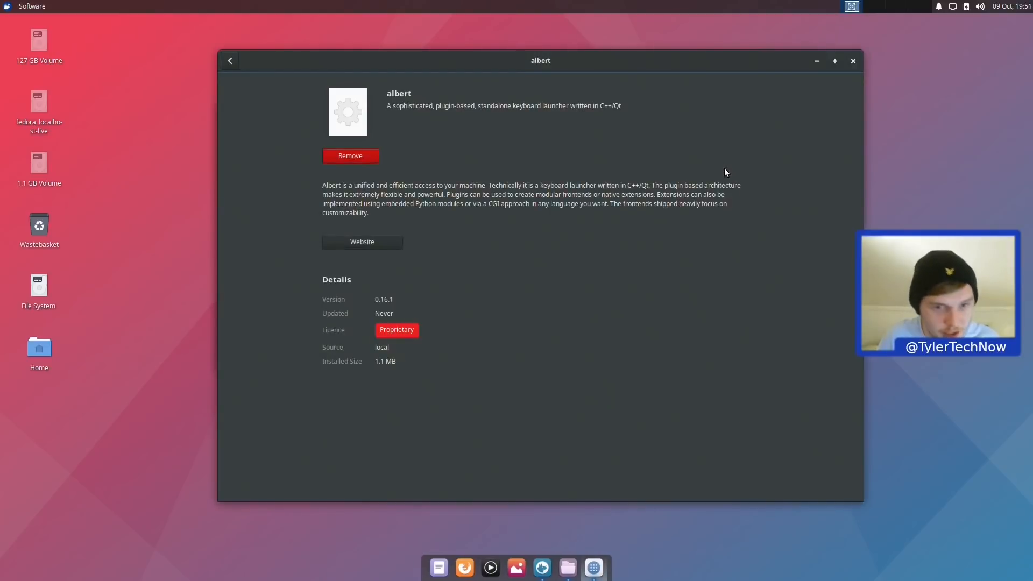
Step: Test Albert by searching "fire" to launch Firefox, and close both Firefox and the Software window
key(alt+space)
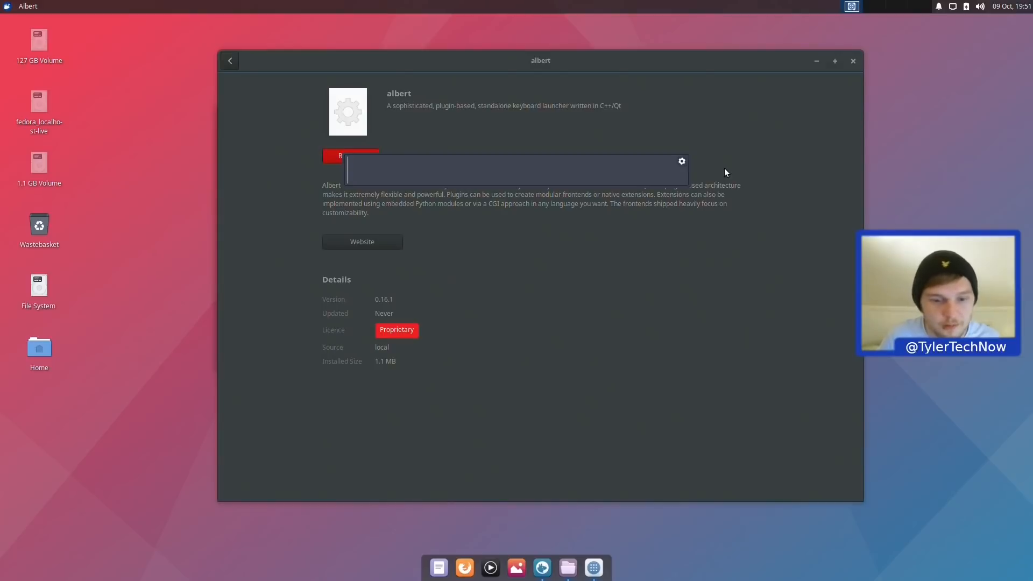
text(fire)
key(Return)
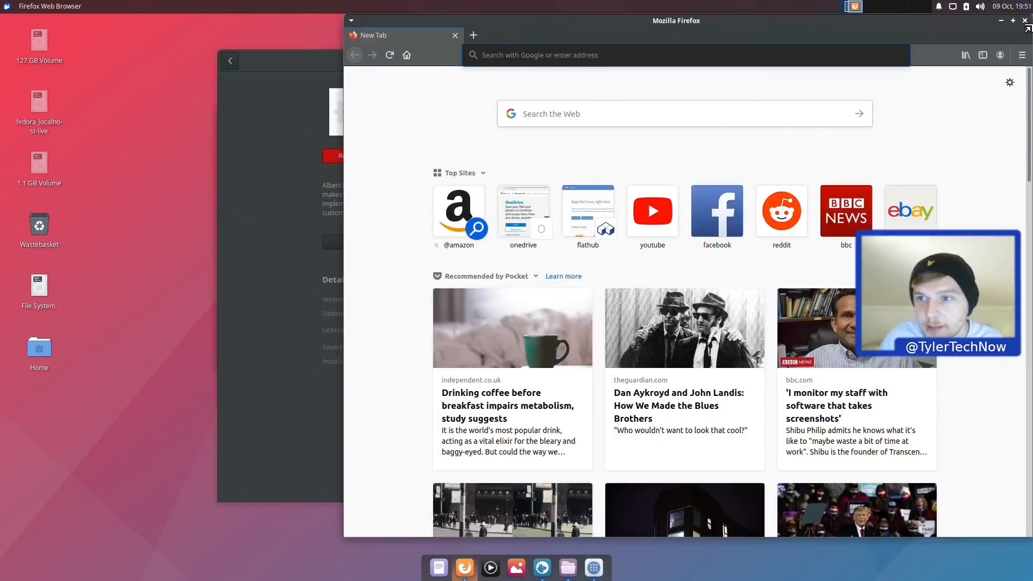
click(1023, 21)
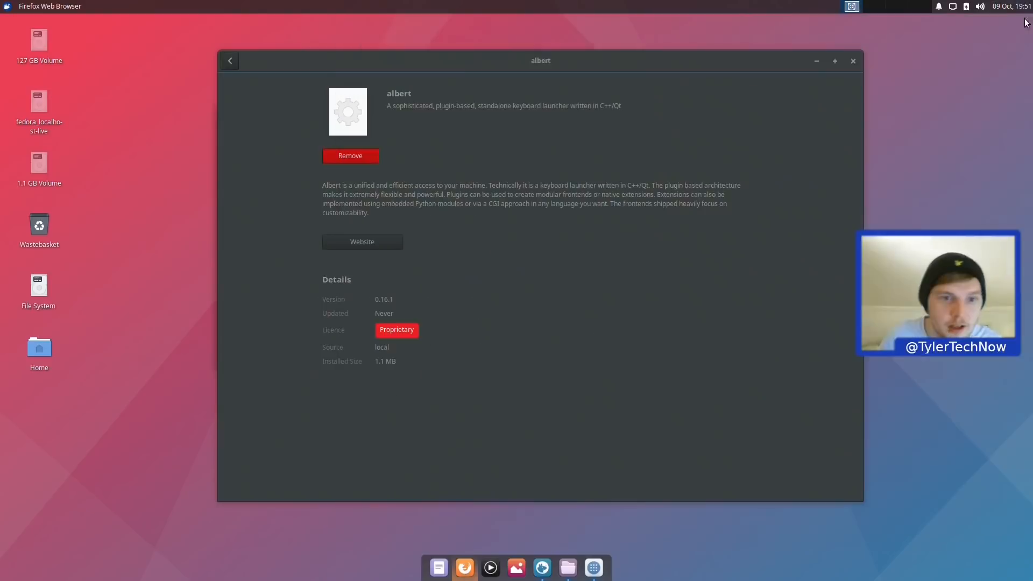
click(857, 65)
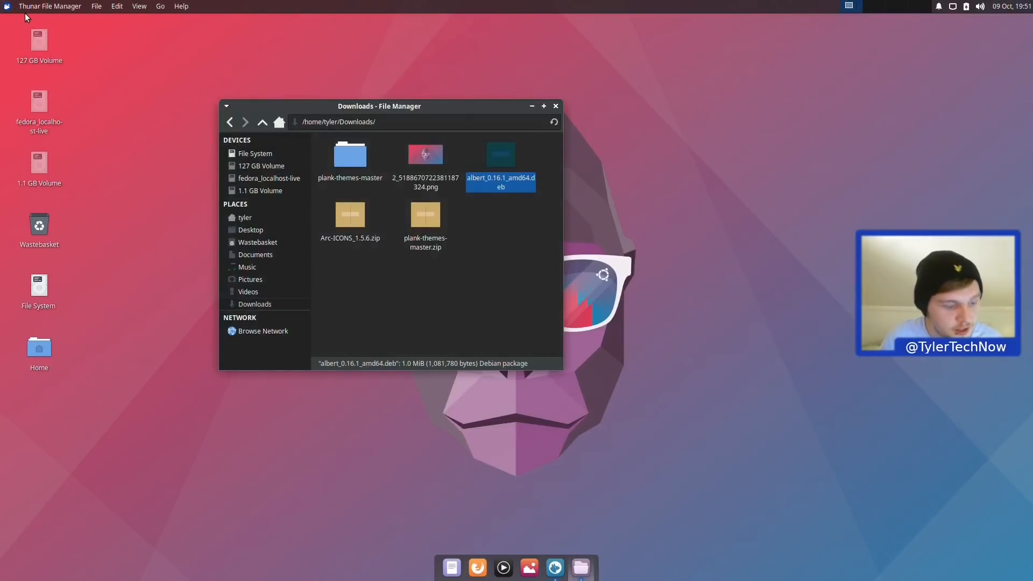
Step: Search Albert for "sess" and open the Application Autostart list in Session and Startup
key(ctrl+space)
text(sess)
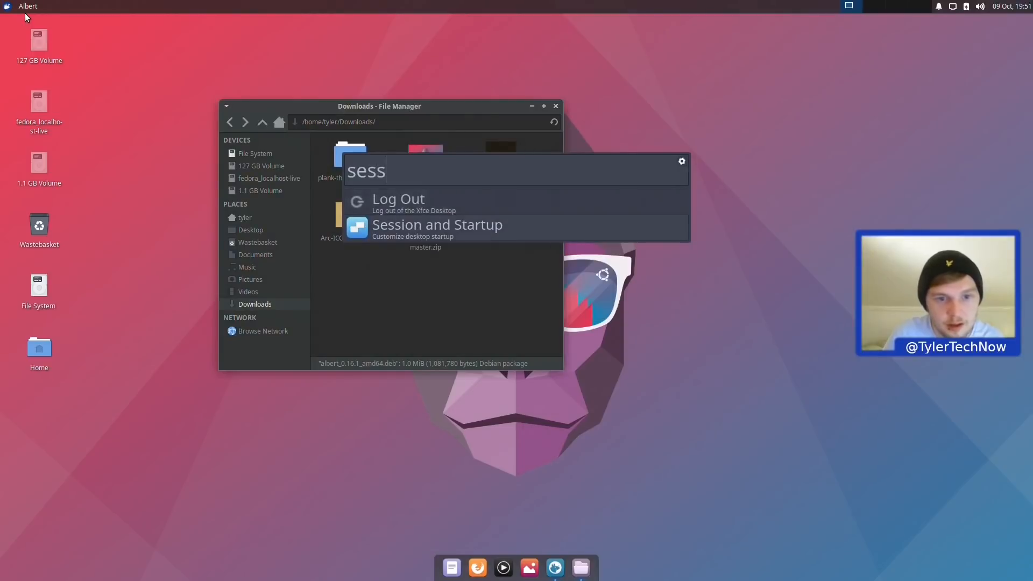
key(Return)
click(456, 201)
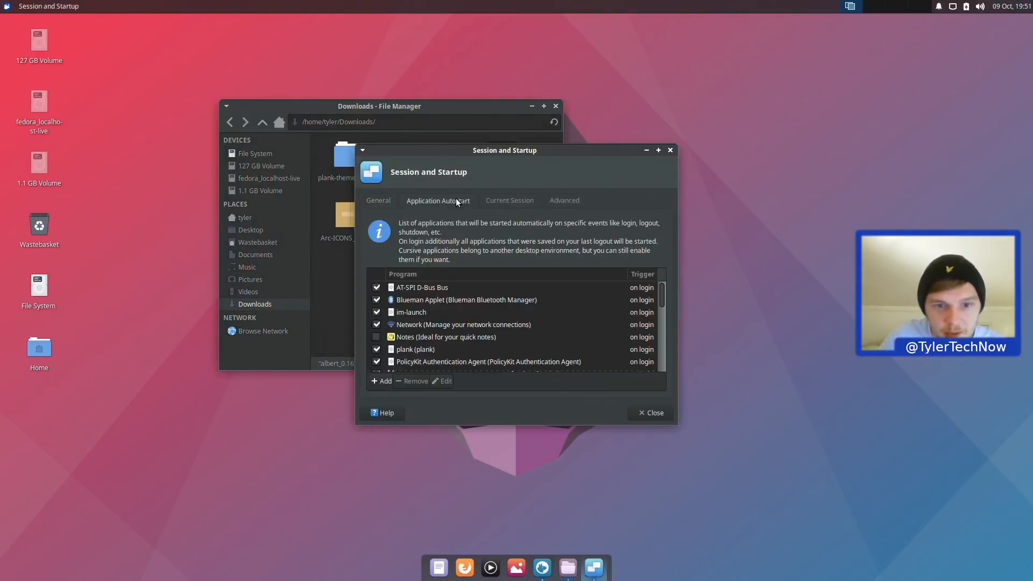
Step: Add an on-login autostart entry with name, description and command all set to albert, and close the open windows
click(379, 381)
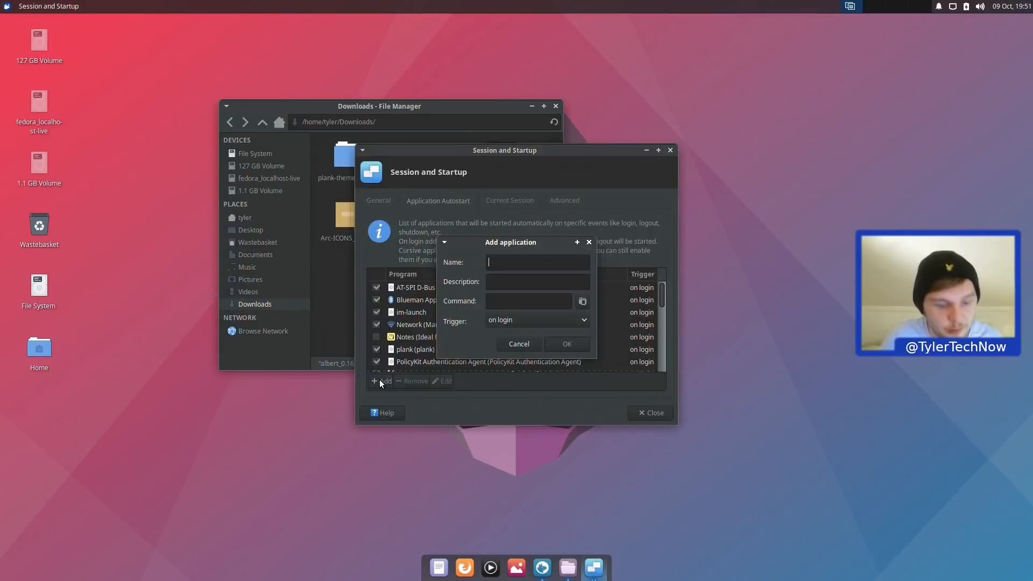
text(albert)
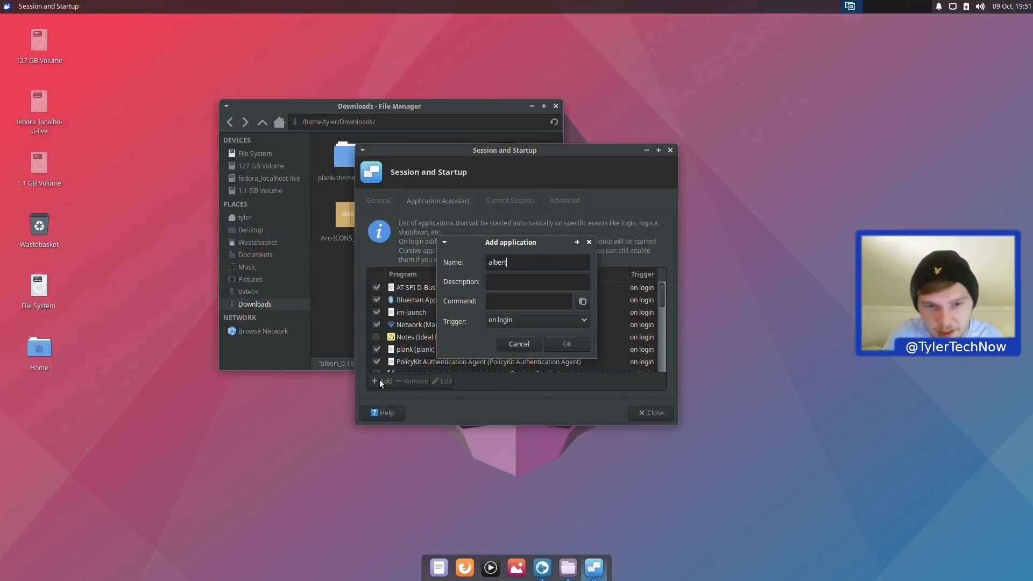
key(Tab)
text(albert)
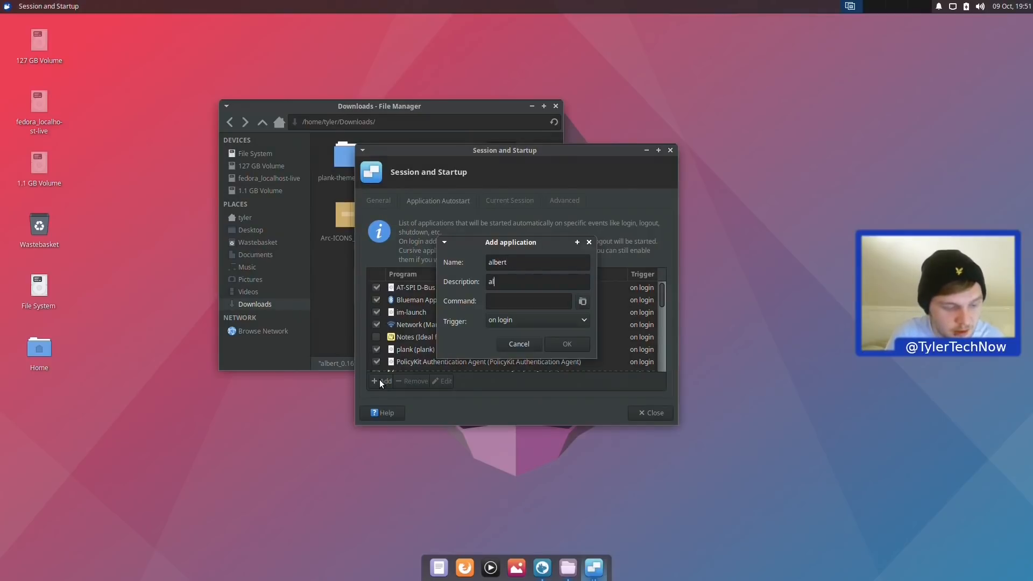
key(Tab)
text(albert)
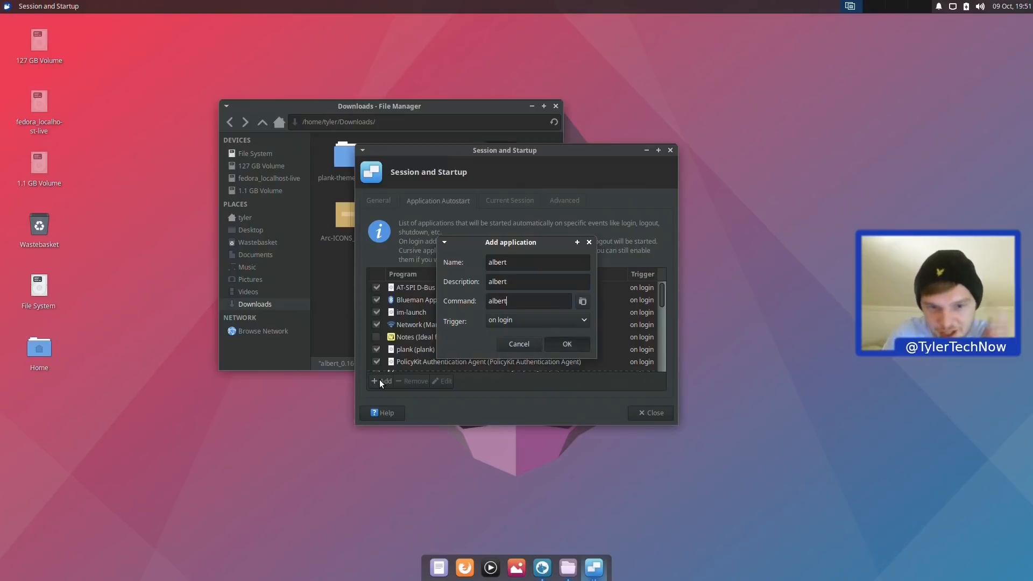
key(Return)
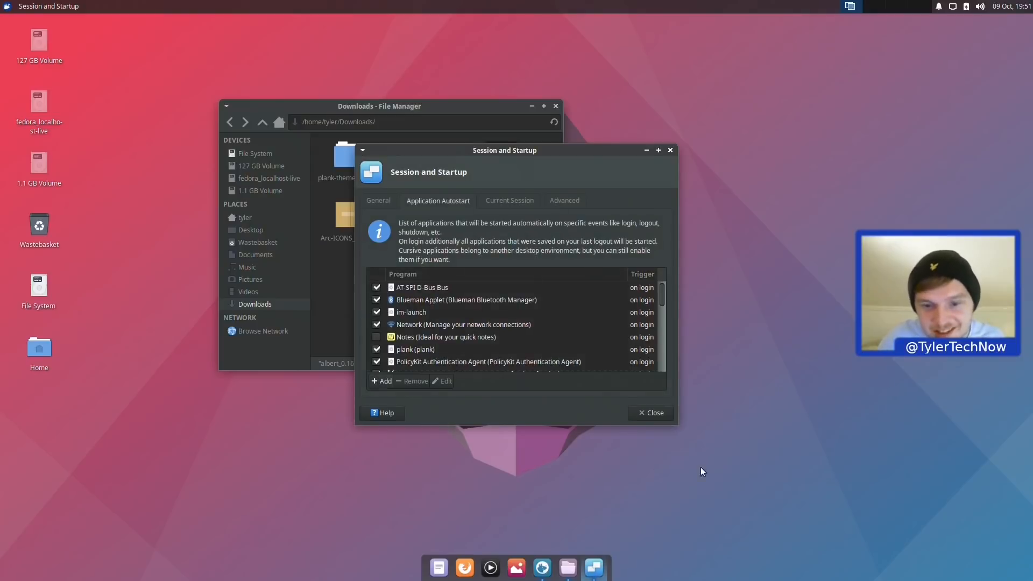
click(663, 411)
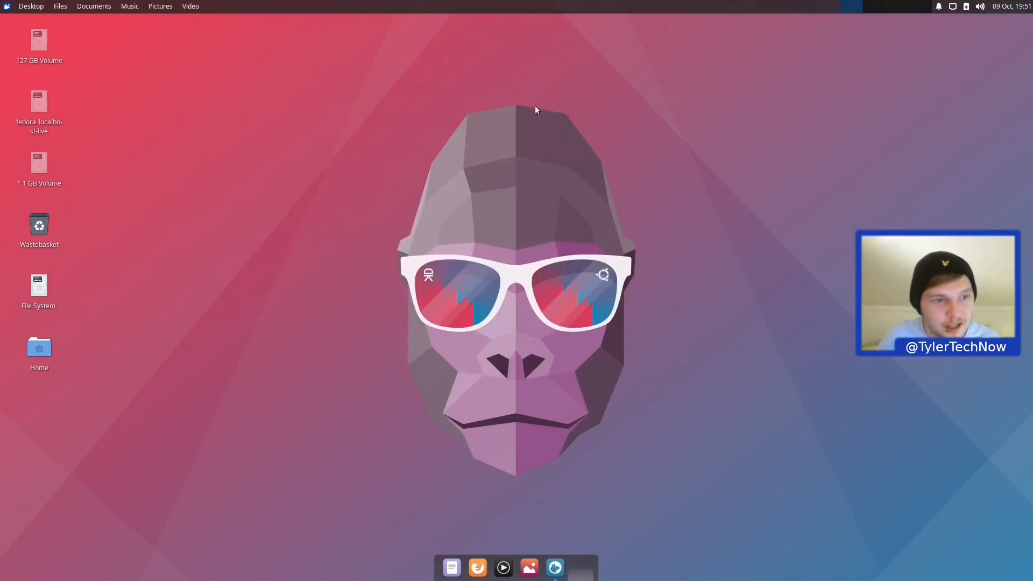
click(556, 106)
Step: Hide the Home, Filesystem, Wastebasket and Removable Devices icons from the desktop and close the desktop settings
right_click(321, 108)
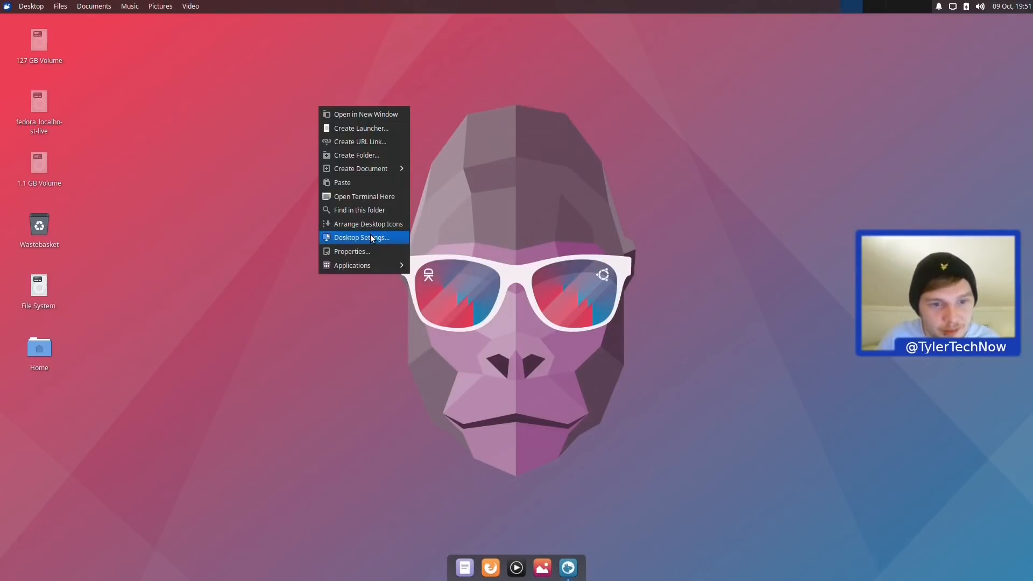
click(367, 241)
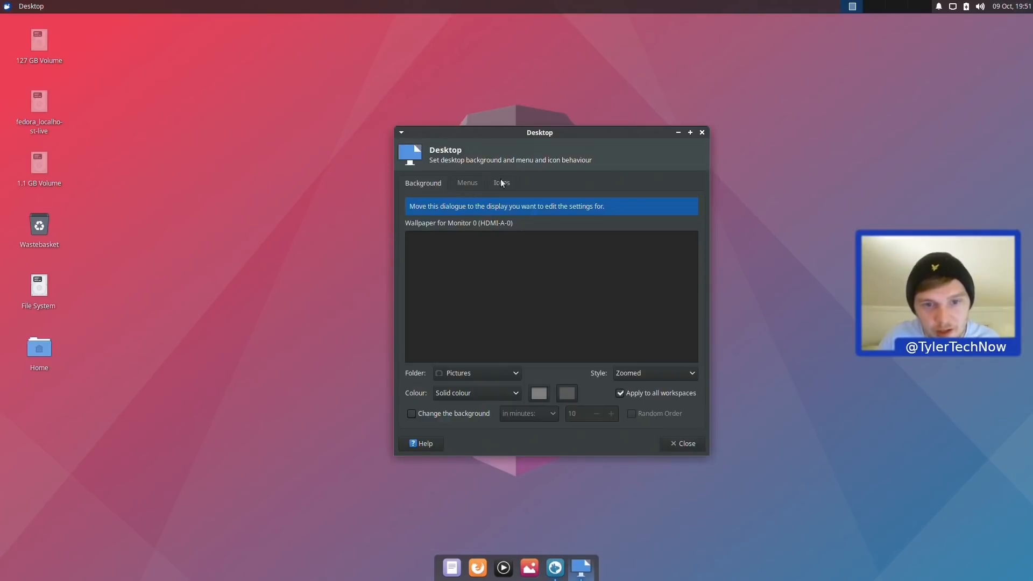
click(502, 183)
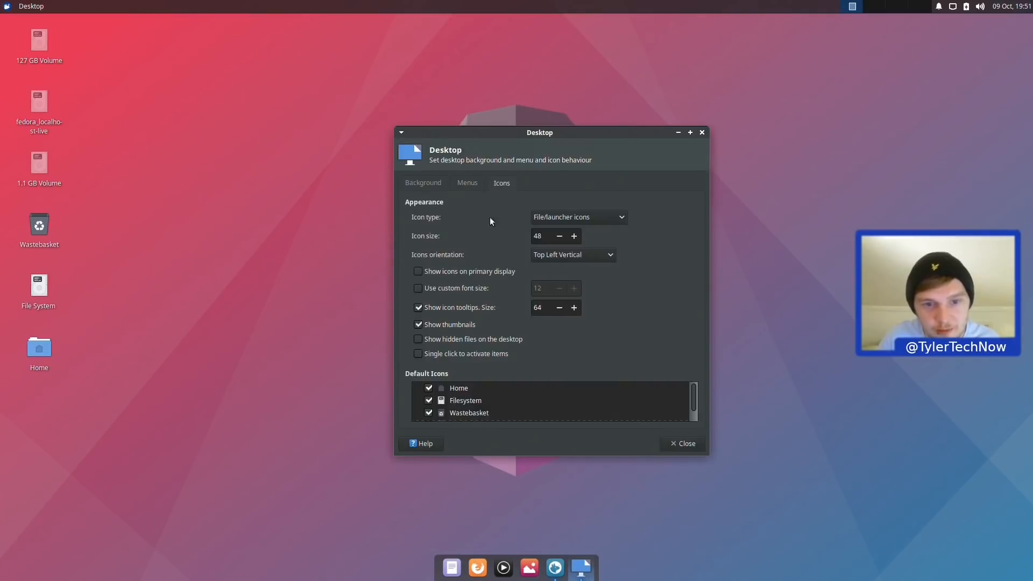
click(429, 389)
click(428, 400)
click(428, 413)
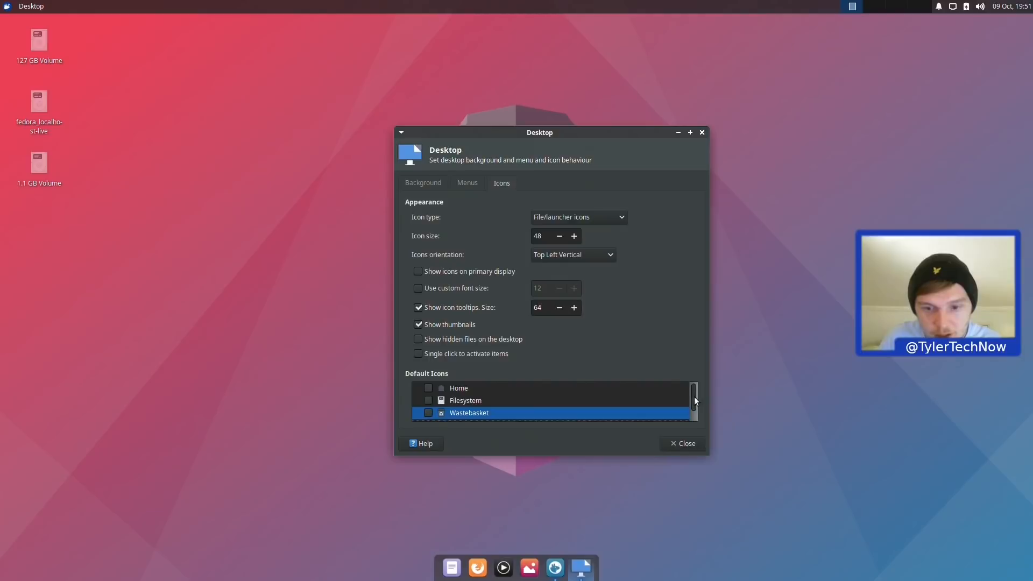
click(429, 417)
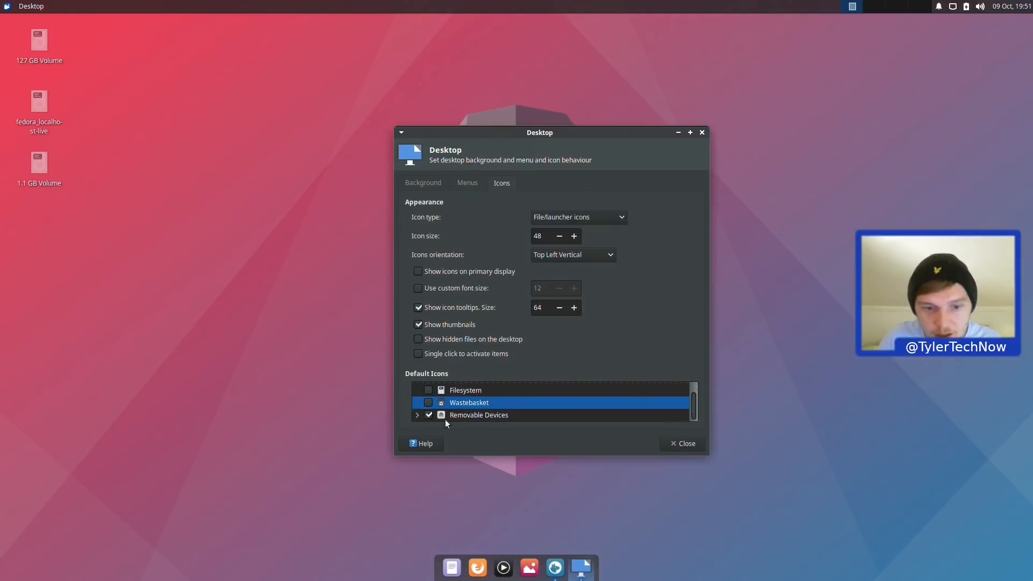
click(702, 442)
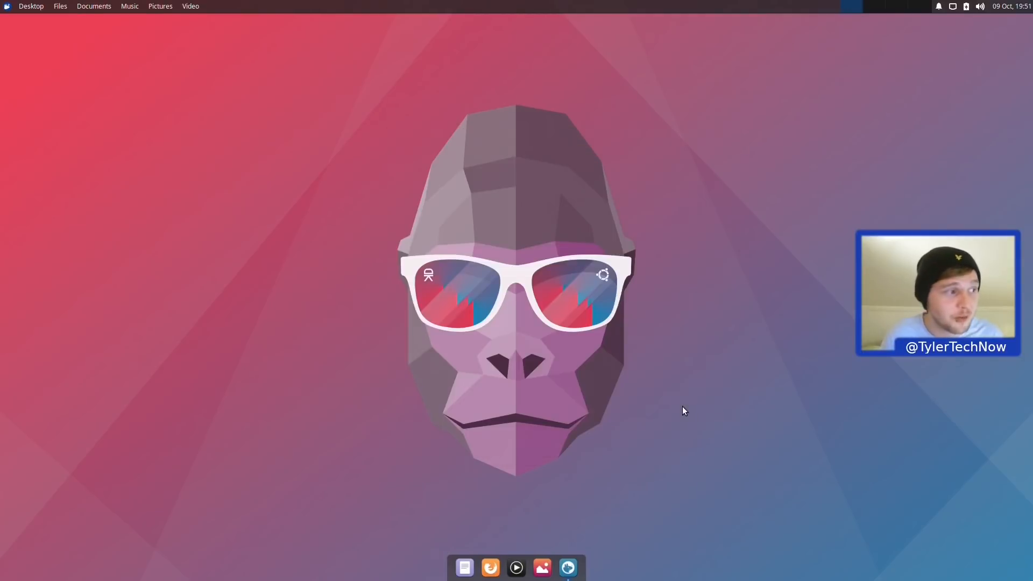